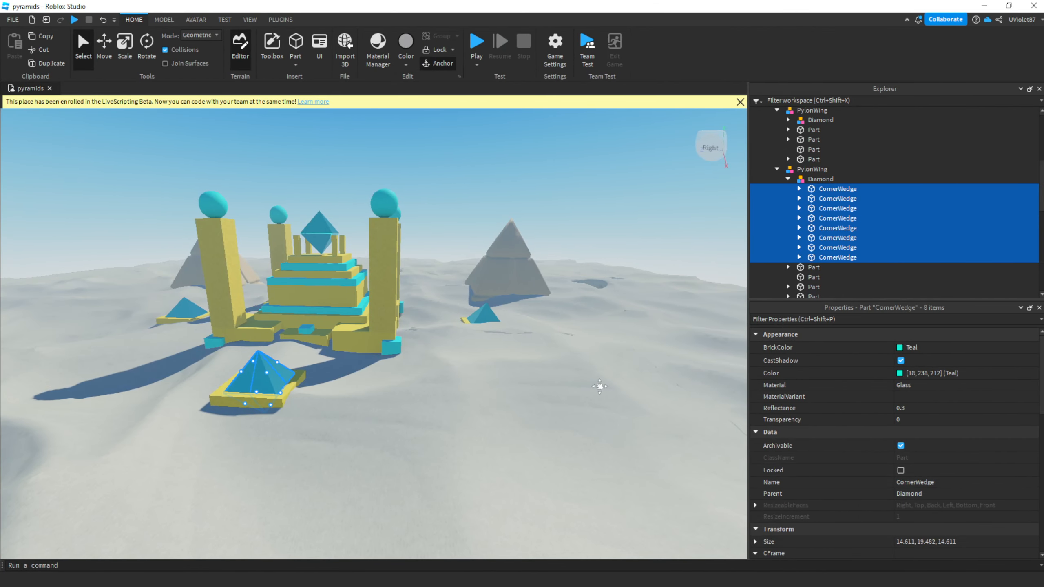
Examine the golden temple, its pillars and the surrounding glass pyramids from several sides.
middle_drag(599, 386, 346, 434)
right_drag(341, 405, 381, 395)
key(d)
key(d)
key(d)
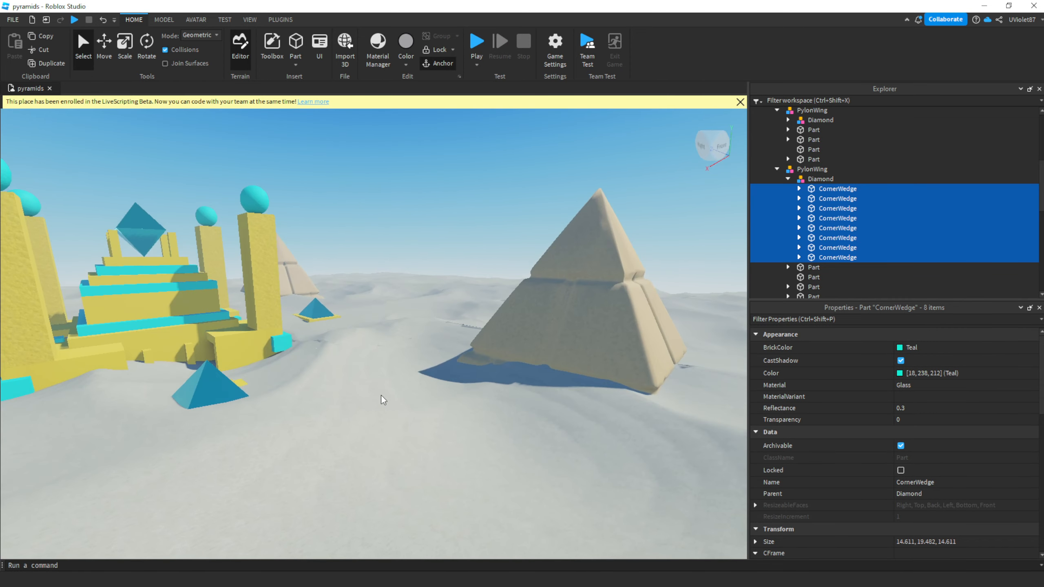
key(d)
right_drag(286, 301, 286, 302)
key(d)
key(w)
right_drag(550, 352, 550, 352)
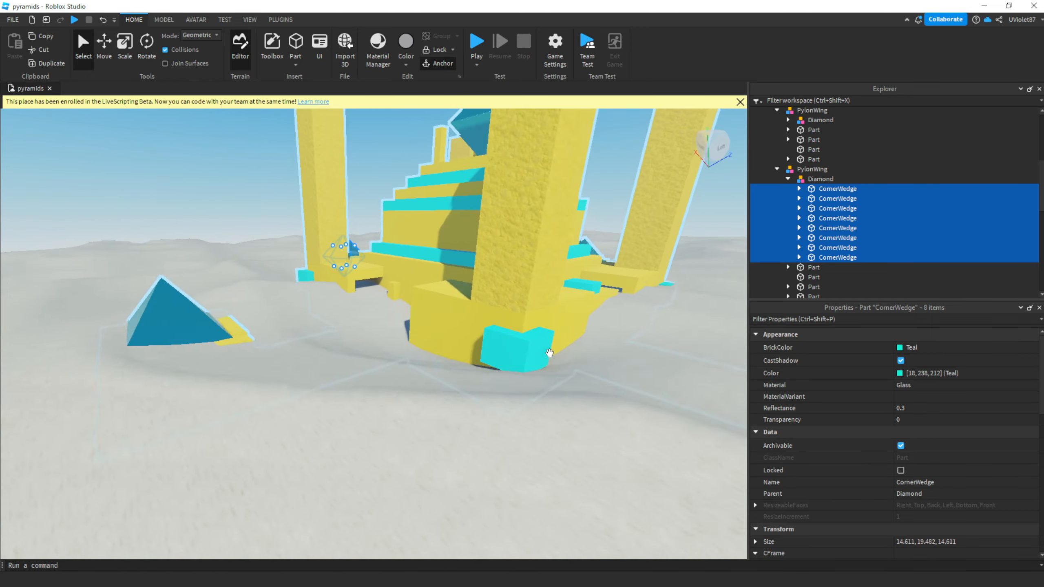
key(d)
right_drag(469, 338, 468, 338)
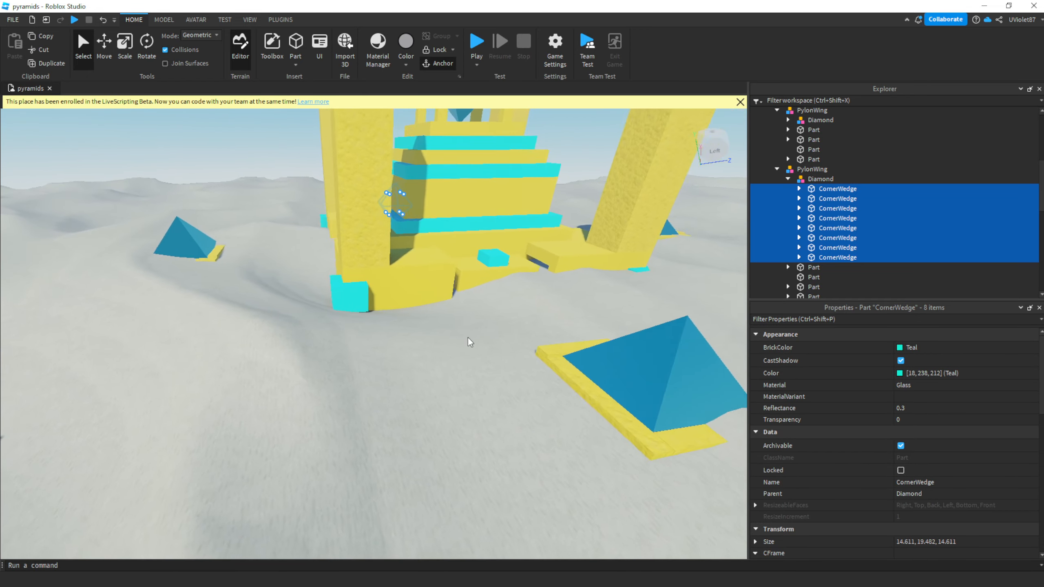
key(d)
key(s)
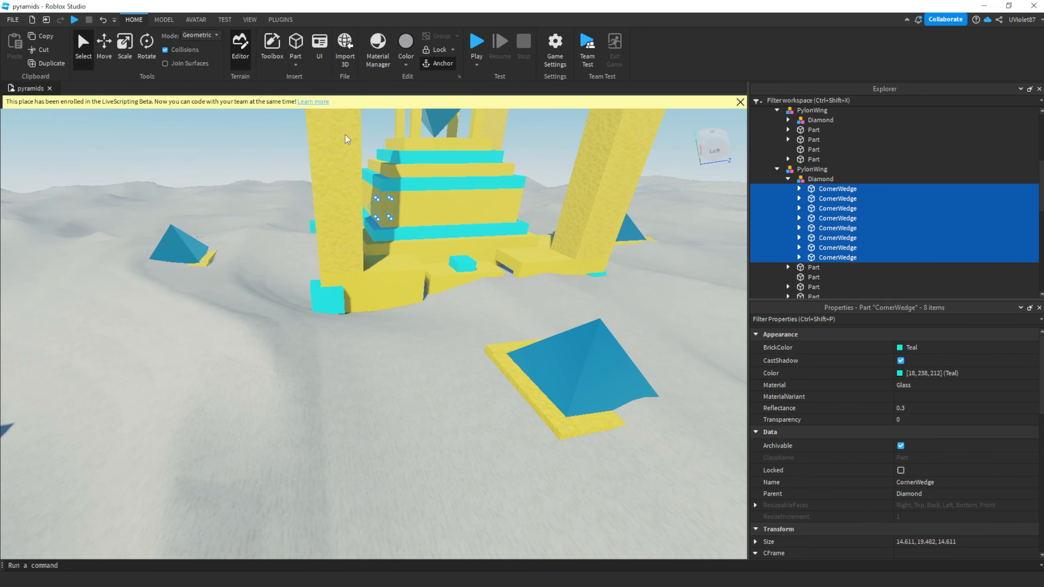
Inspect the temple's stepped base blocks and the textured pillar up close.
right_drag(504, 295, 524, 325)
key(d)
key(w)
key(w)
key(s)
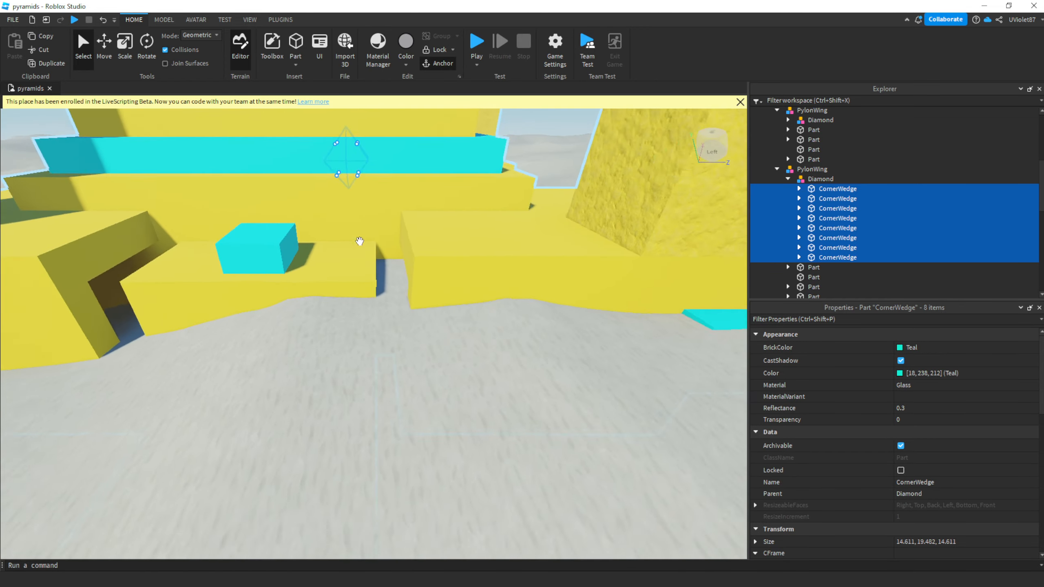
right_drag(467, 288, 467, 288)
key(s)
key(w)
key(w)
right_drag(512, 338, 512, 338)
right_drag(396, 296, 399, 271)
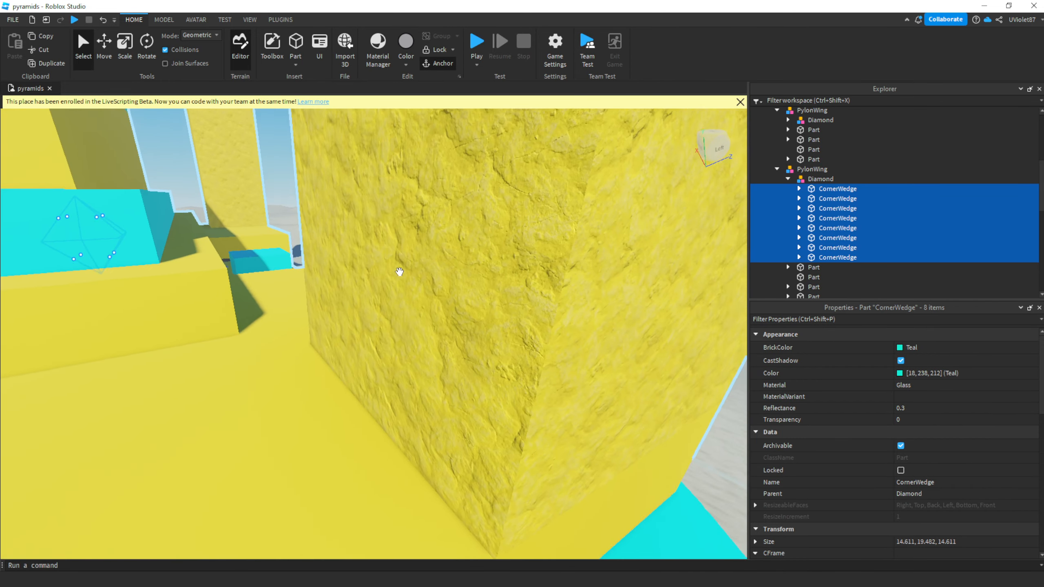
mouse_move(521, 302)
right_down()
mouse_move(544, 314)
mouse_move(540, 300)
right_up()
Inspect the small glass pyramid in front of the temple and clear the CornerWedge selection.
key(w)
key(a)
key(a)
right_drag(424, 331, 424, 331)
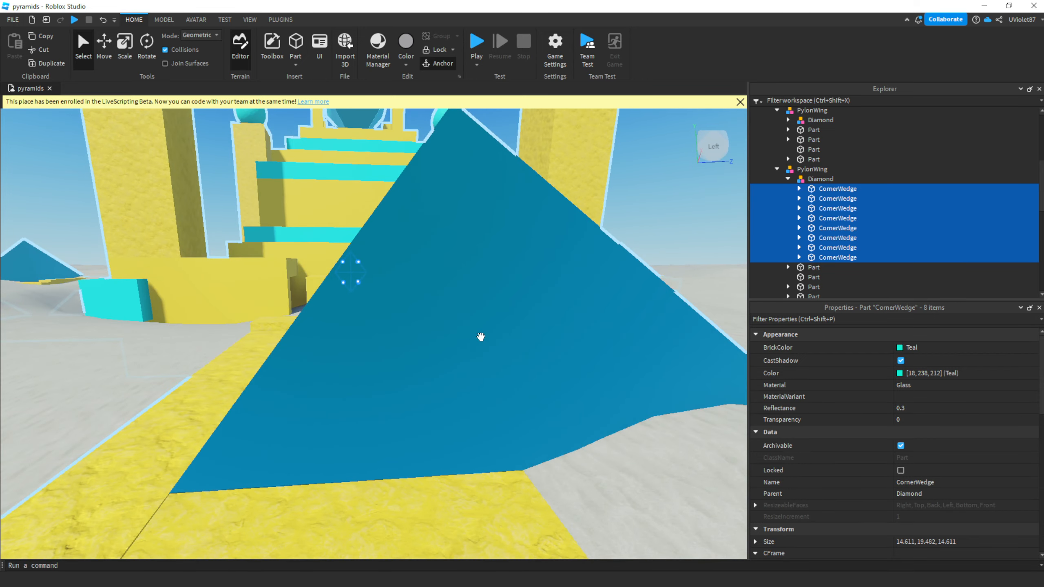
key(a)
right_drag(498, 338, 497, 338)
key(d)
right_drag(408, 308, 408, 308)
key(d)
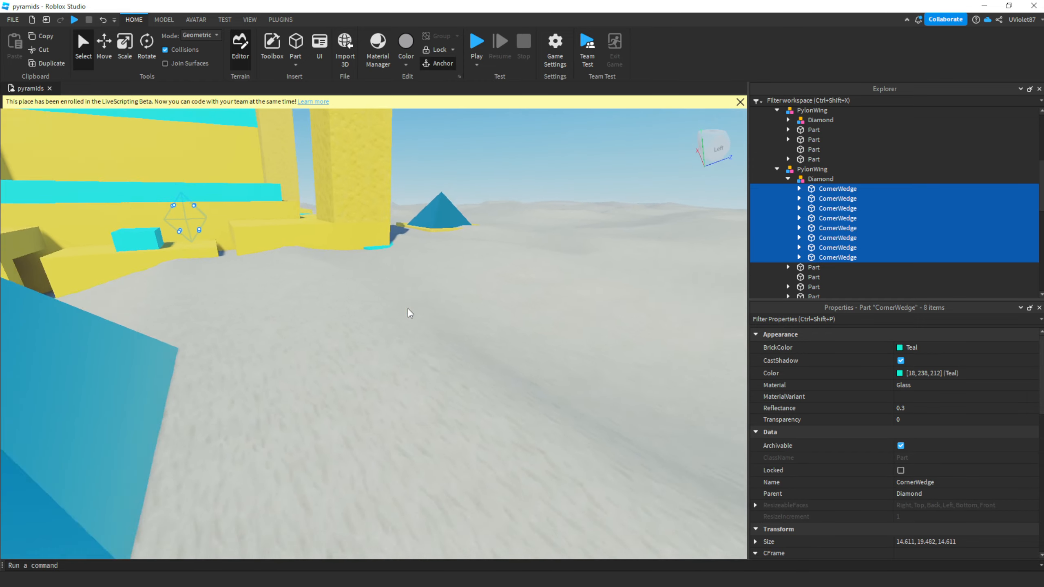
click(418, 305)
right_drag(490, 314, 489, 315)
key(s)
key(a)
key(w)
right_drag(411, 297, 131, 262)
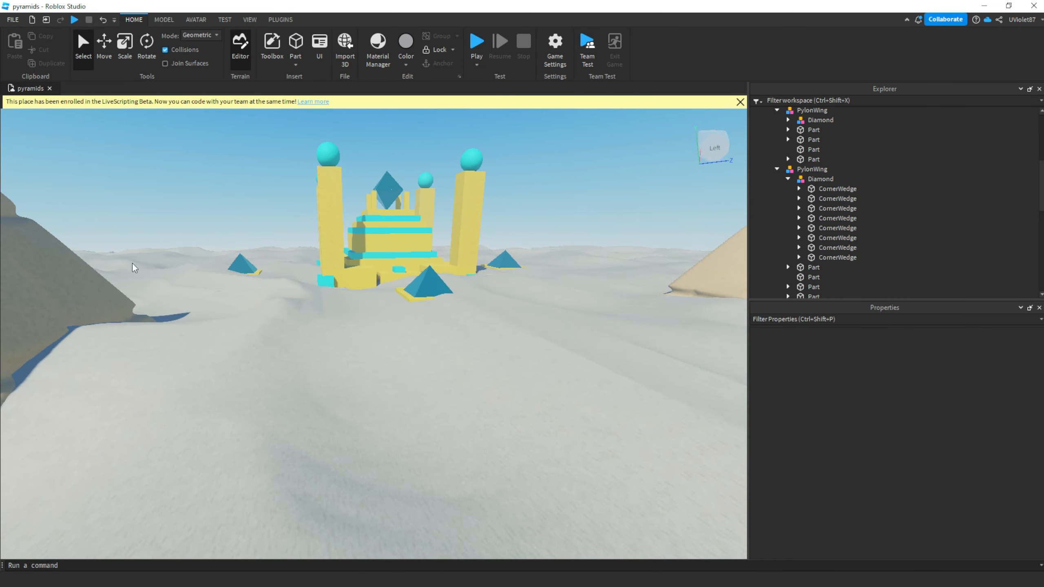
Examine the large sandstone pyramid beside the temple and how it sits in the dunes.
right_drag(260, 334, 260, 335)
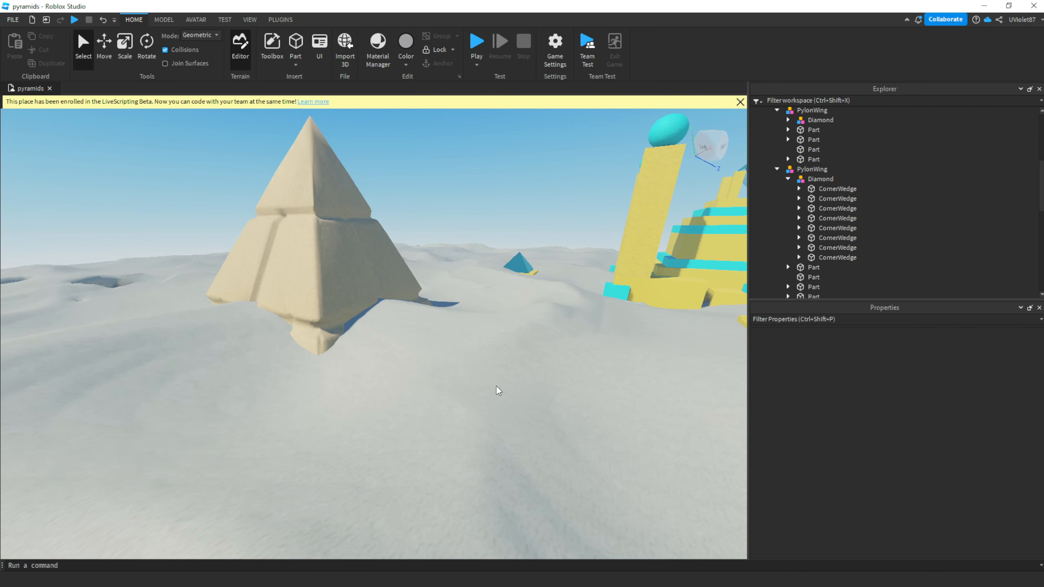
right_drag(499, 391, 279, 337)
key(a)
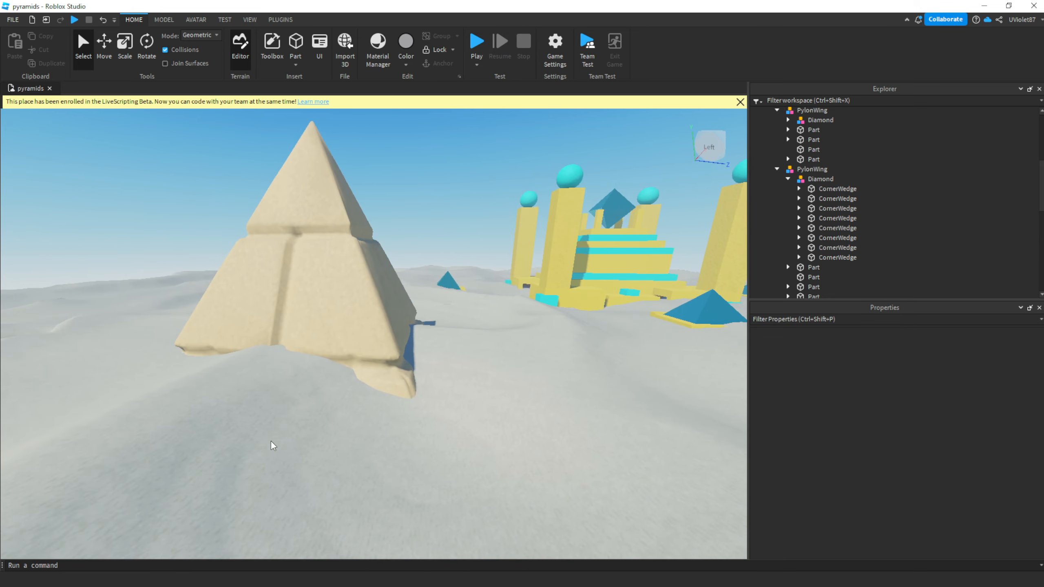
right_drag(483, 320, 491, 317)
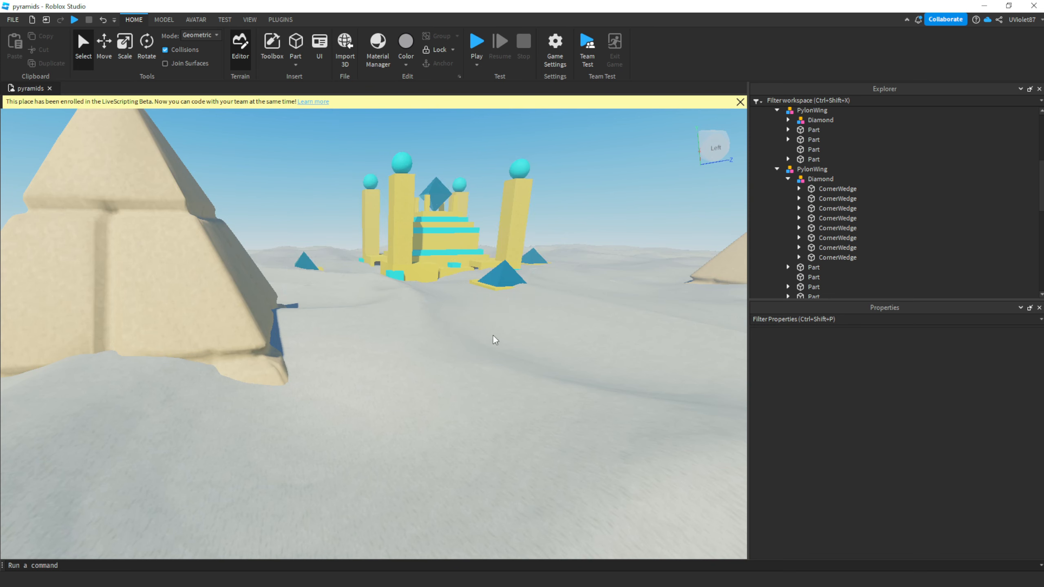
right_drag(494, 340, 509, 355)
scroll(509, 355, up, 3)
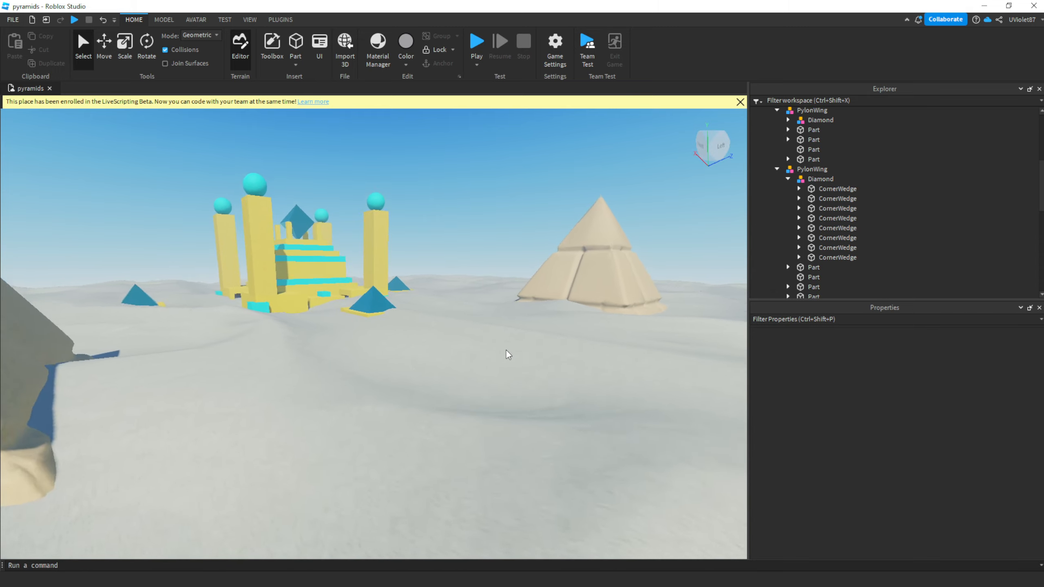
Survey the desert scene around both sandstone pyramids, with the temple between them.
key(w)
right_drag(506, 350, 469, 348)
key(w)
key(d)
key(d)
key(w)
key(a)
key(a)
key(a)
key(a)
key(w)
key(w)
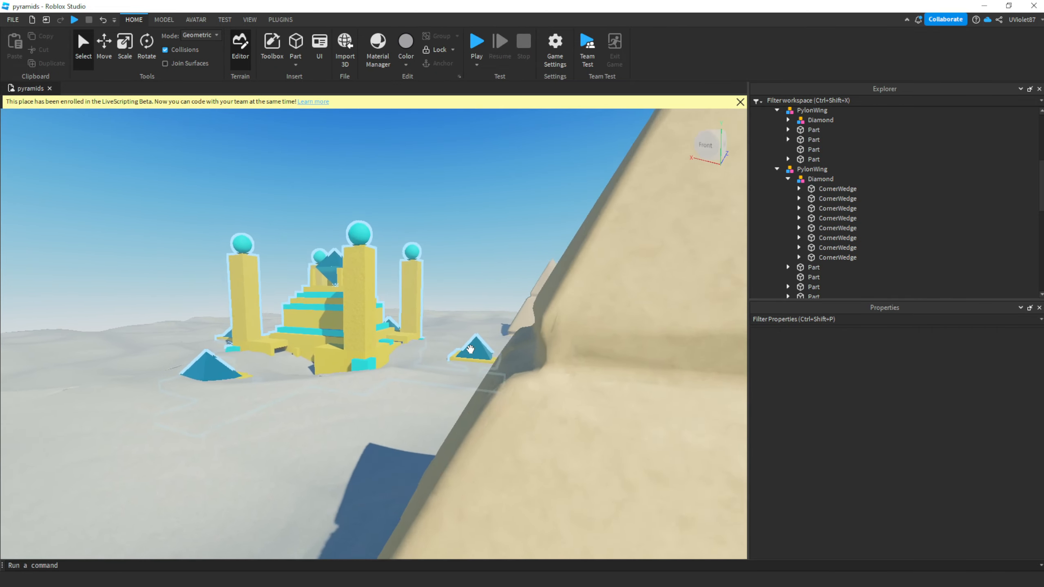
key(d)
right_drag(585, 366, 569, 361)
key(d)
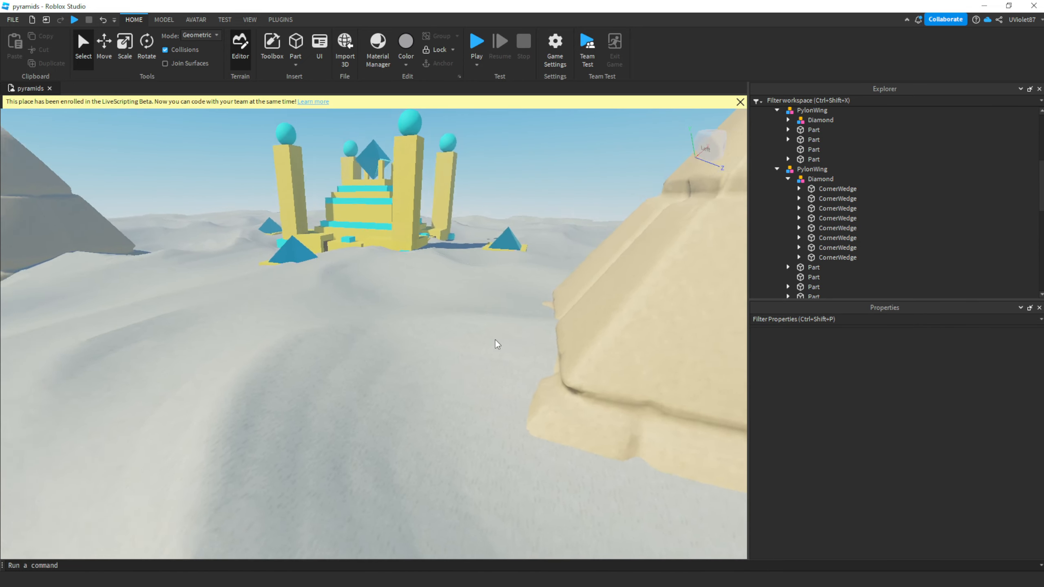
key(d)
right_drag(495, 341, 495, 341)
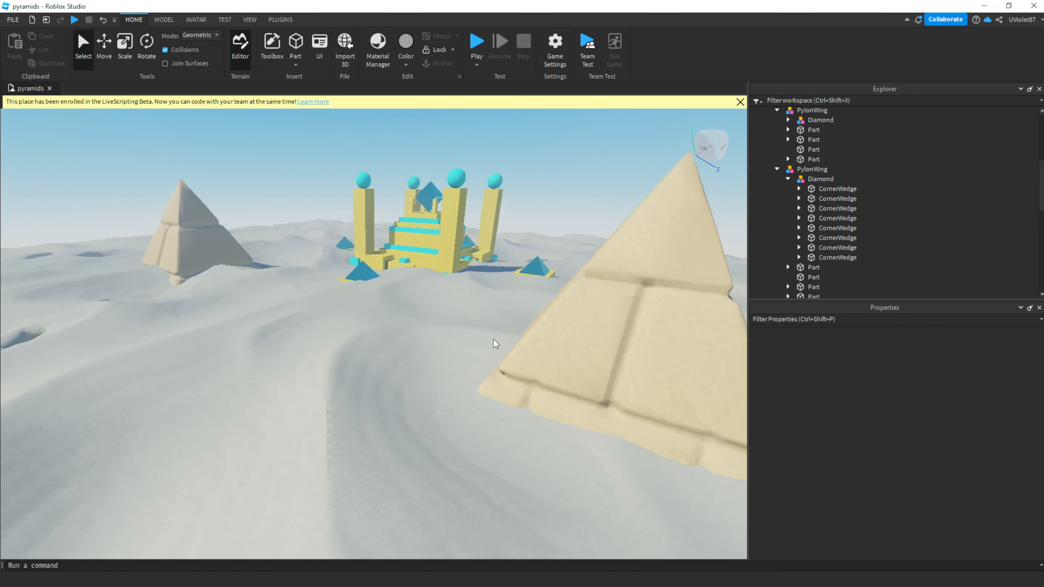
key(d)
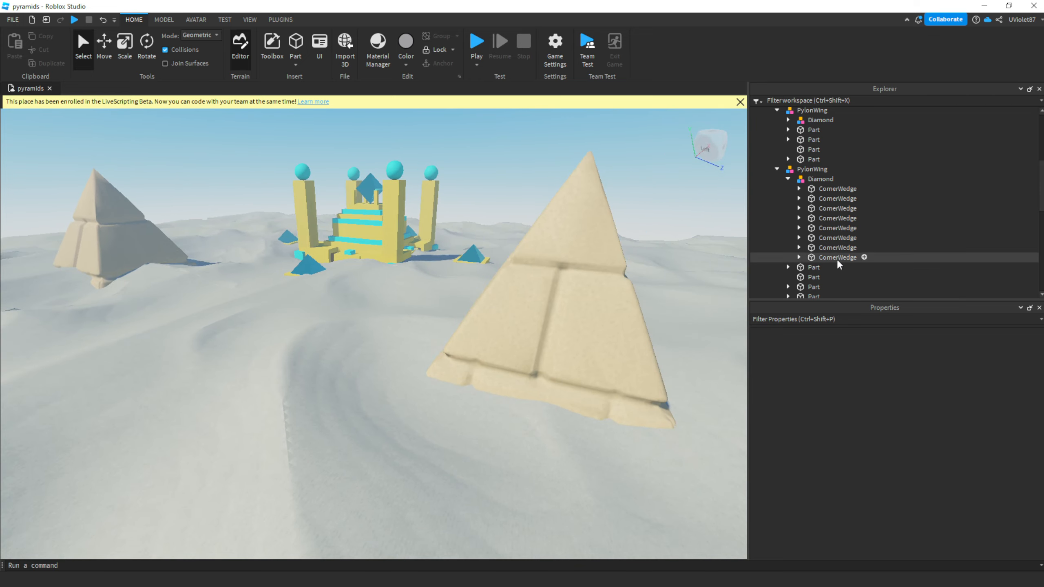
right_drag(599, 247, 597, 243)
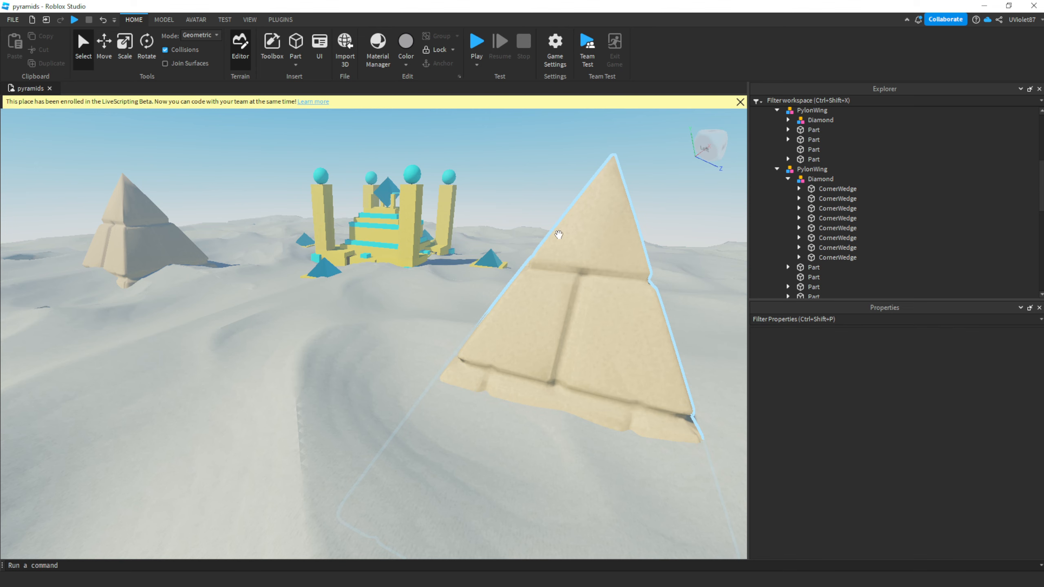
Examine the temple's front, including its tall pillars, spheres, stepped tiers and central diamond.
right_drag(438, 297, 446, 347)
key(a)
key(d)
key(w)
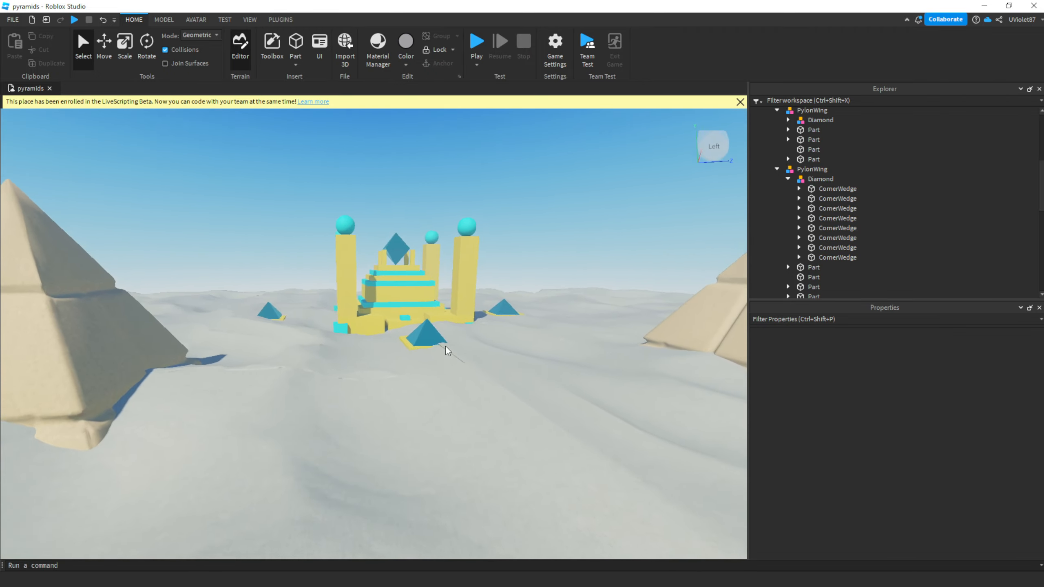
key(w)
key(w)
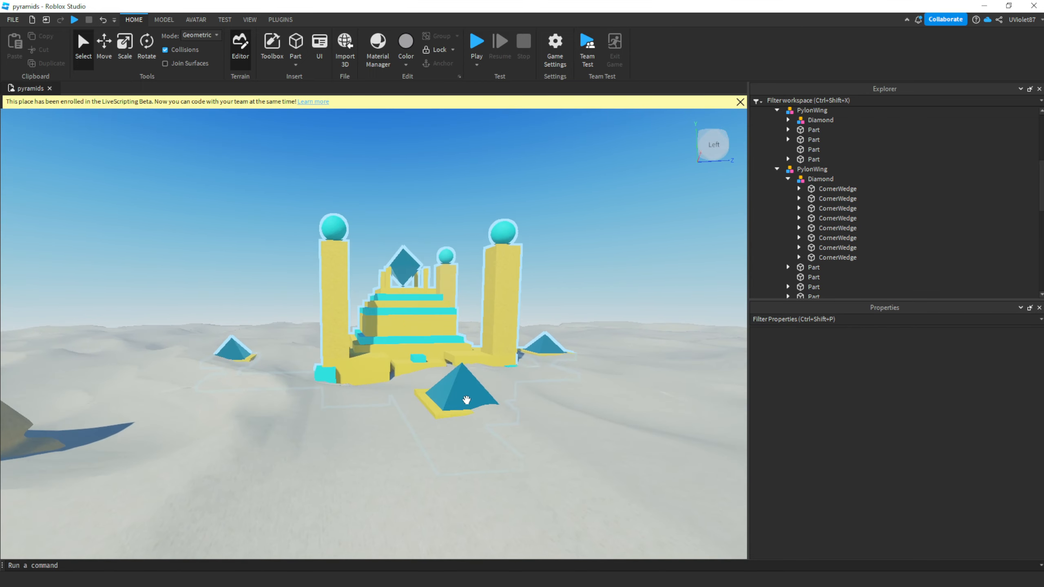
right_drag(451, 388, 459, 395)
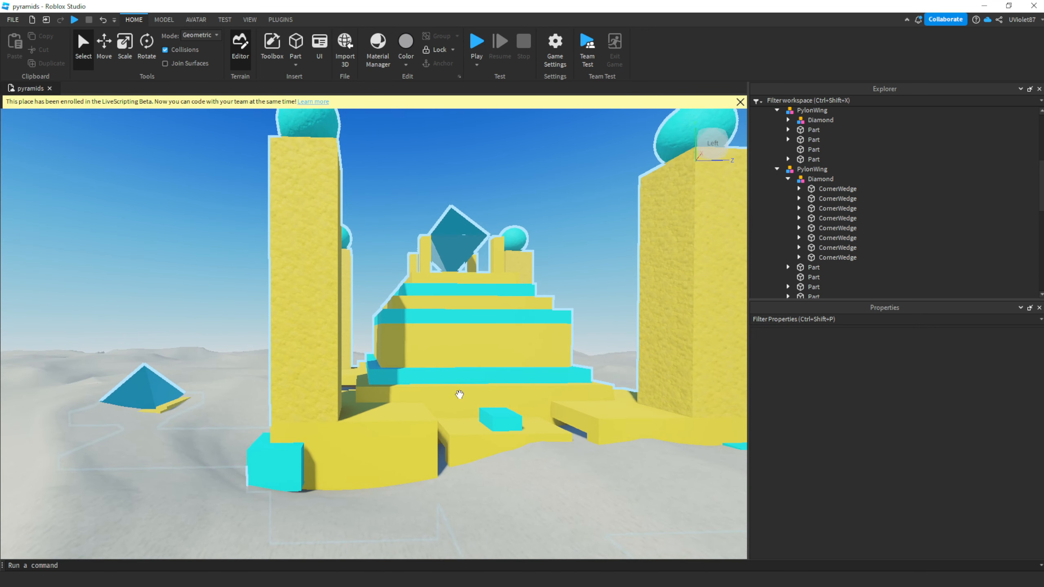
scroll(460, 377, down, 5)
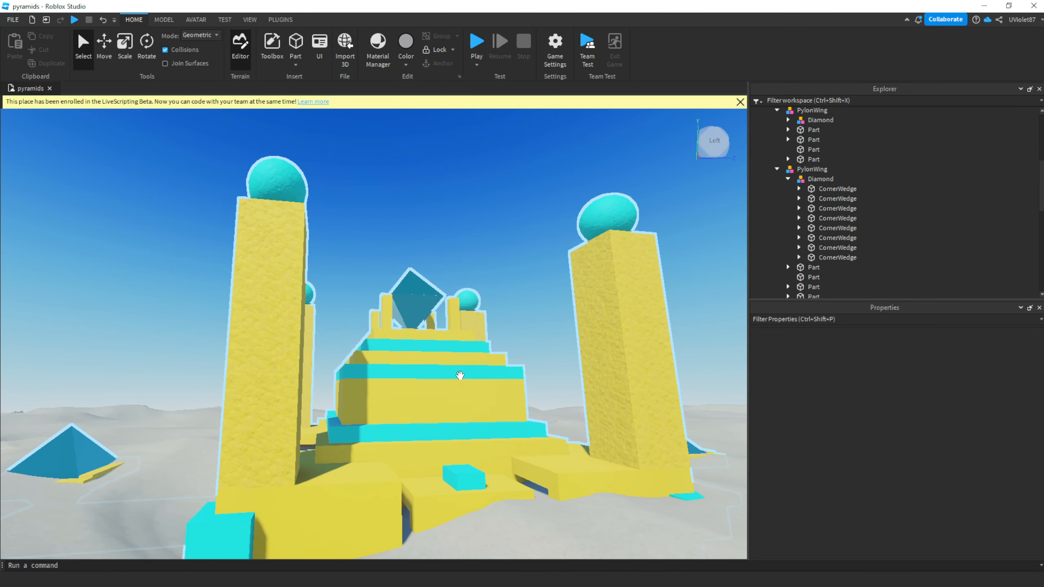
right_drag(460, 377, 426, 369)
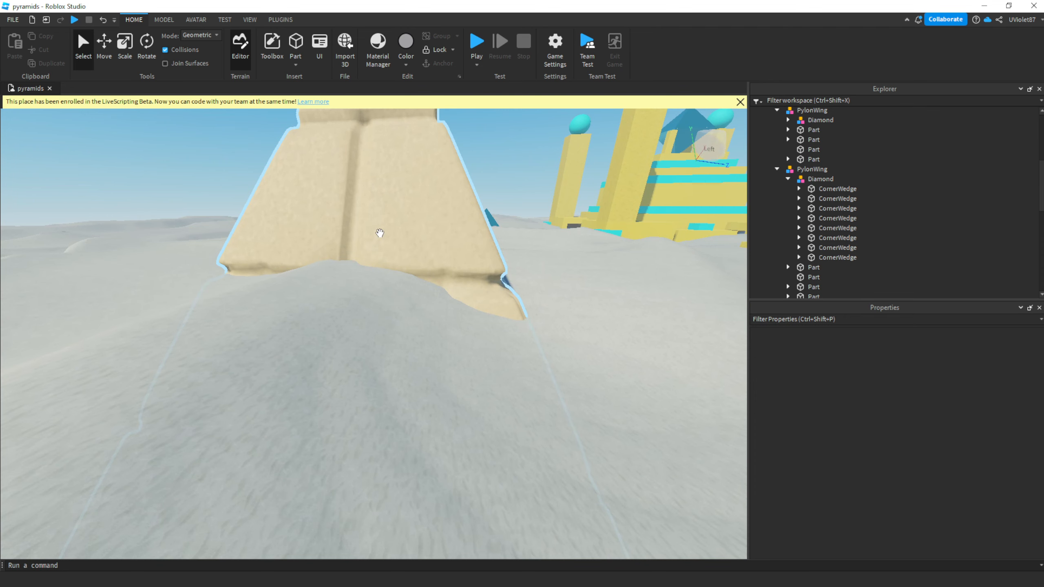
Inspect the sandstone pyramid's front face, grooves and base edge where it meets the sand.
right_drag(483, 289, 456, 312)
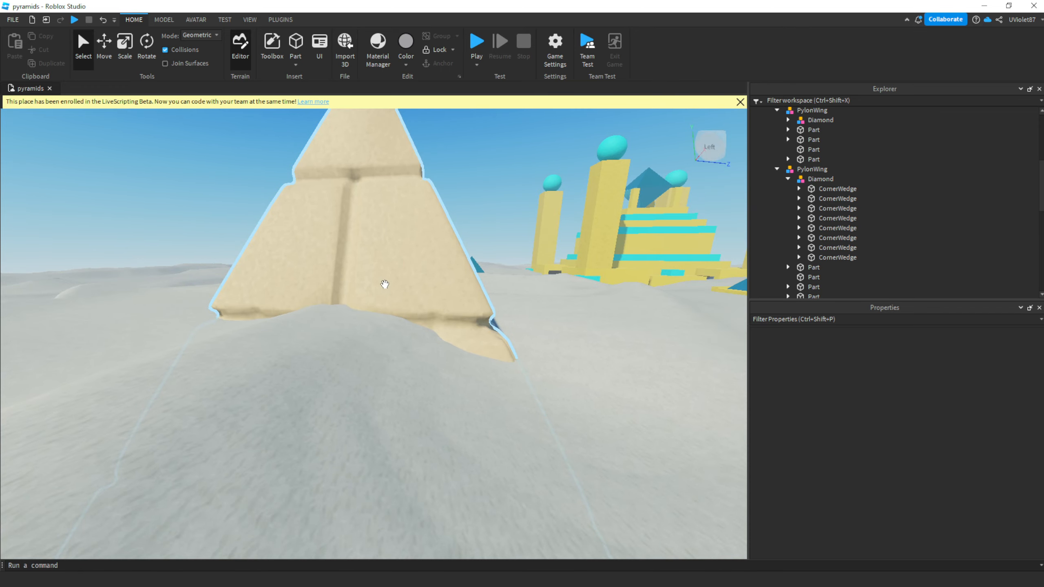
key(a)
right_drag(466, 392, 466, 391)
key(w)
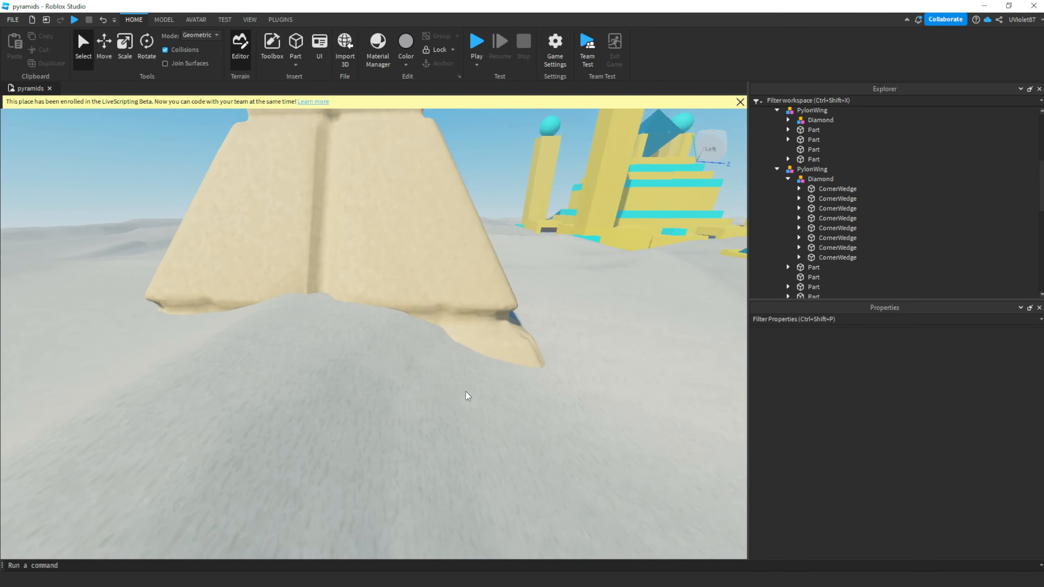
key(s)
key(s)
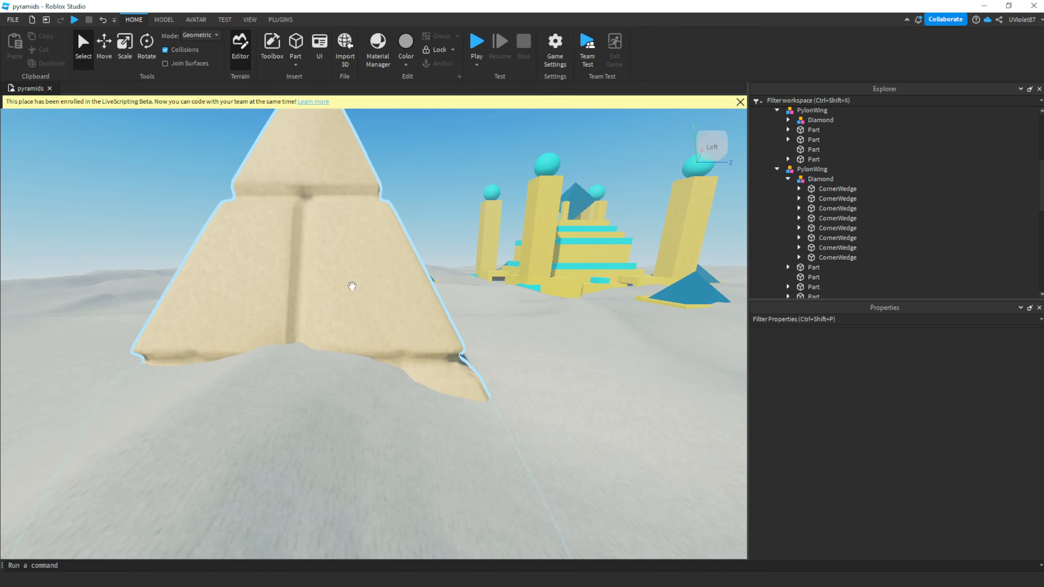
right_drag(352, 285, 352, 285)
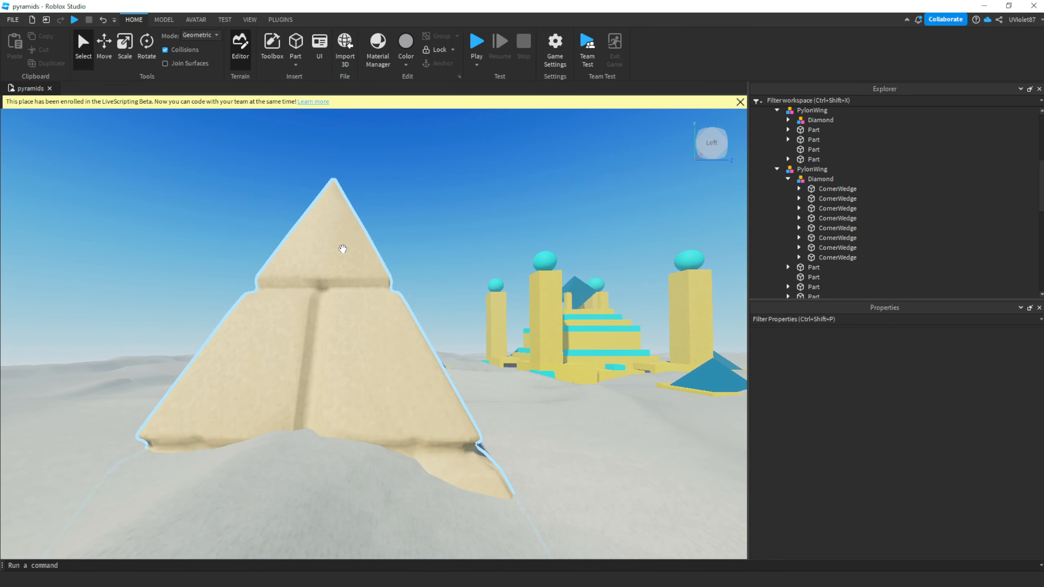
key(w)
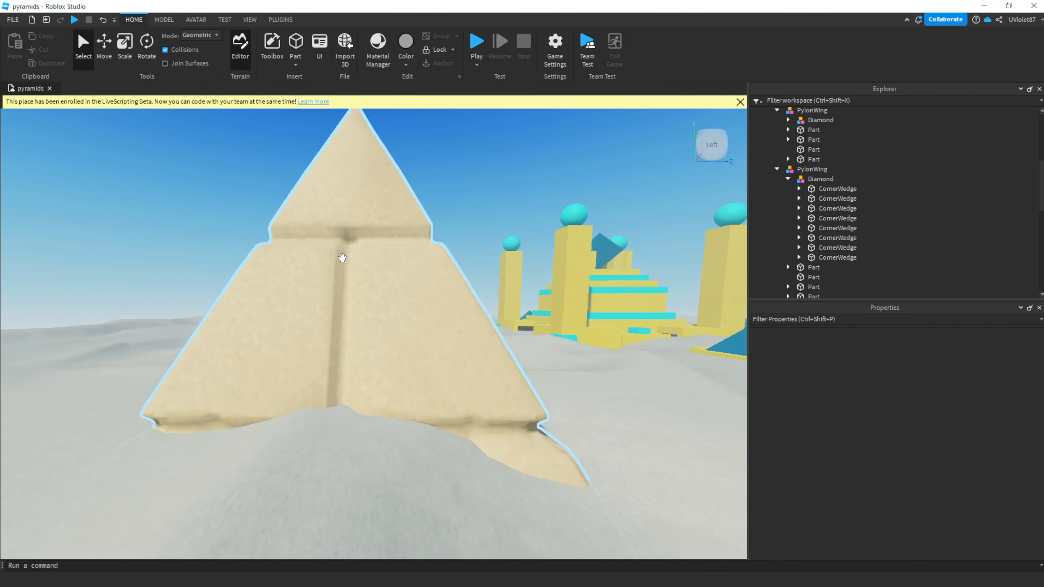
key(s)
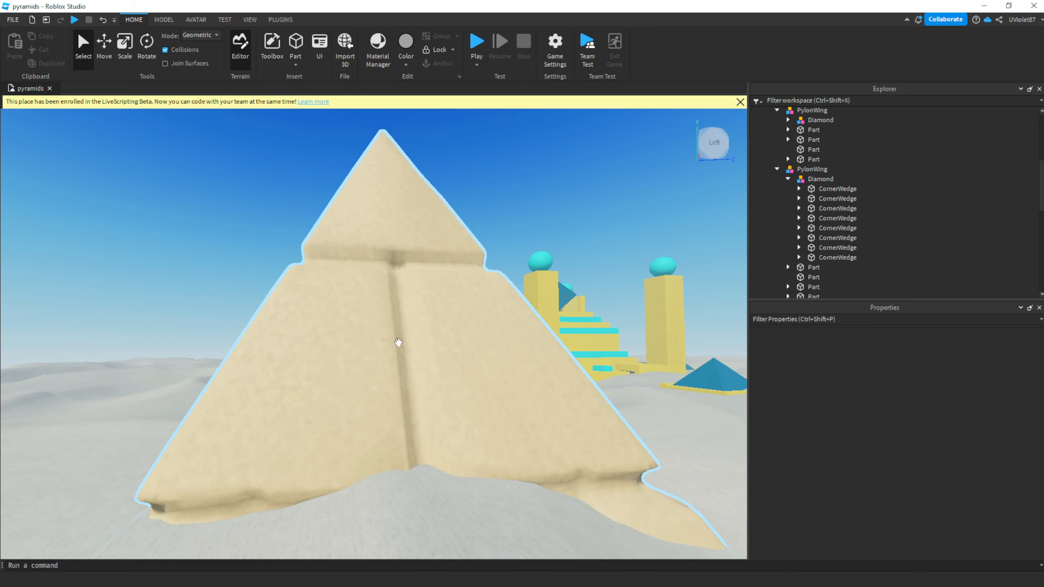
right_drag(345, 454, 345, 454)
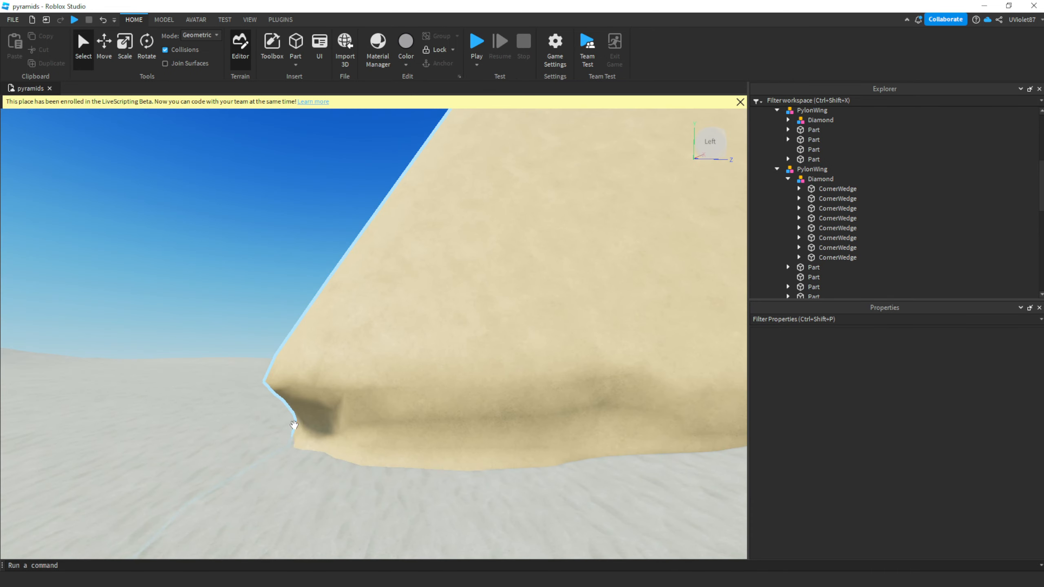
right_drag(462, 365, 486, 336)
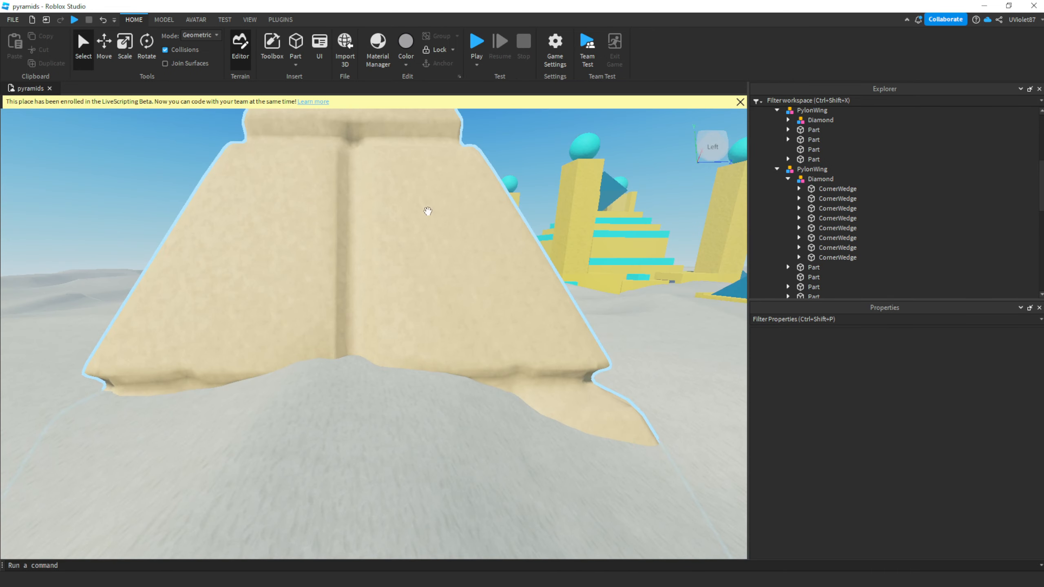
right_drag(376, 365, 384, 357)
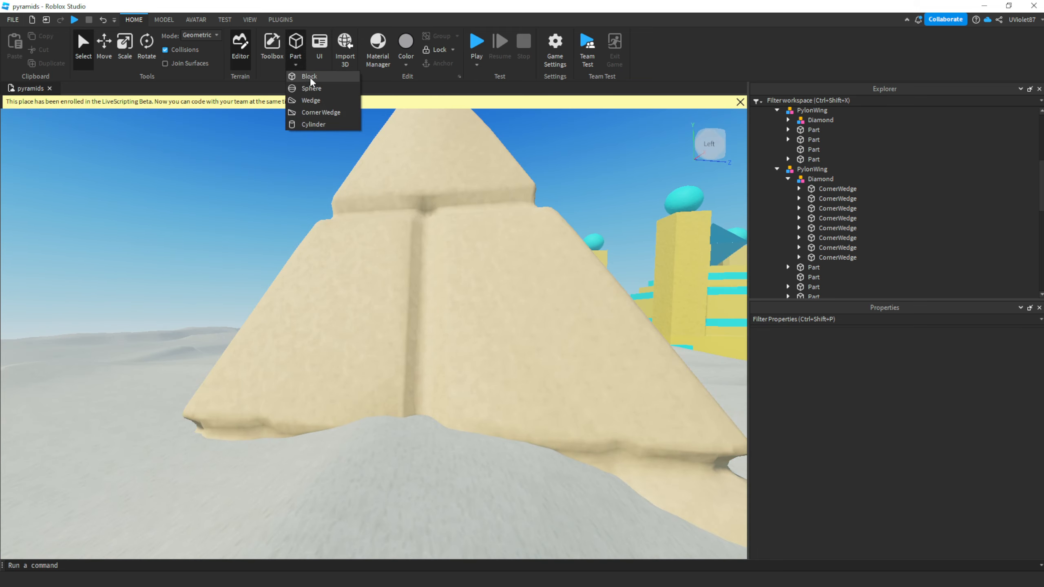
Insert a block part at the sandstone pyramid's sloped face and select it.
right_drag(404, 222, 403, 227)
key(a)
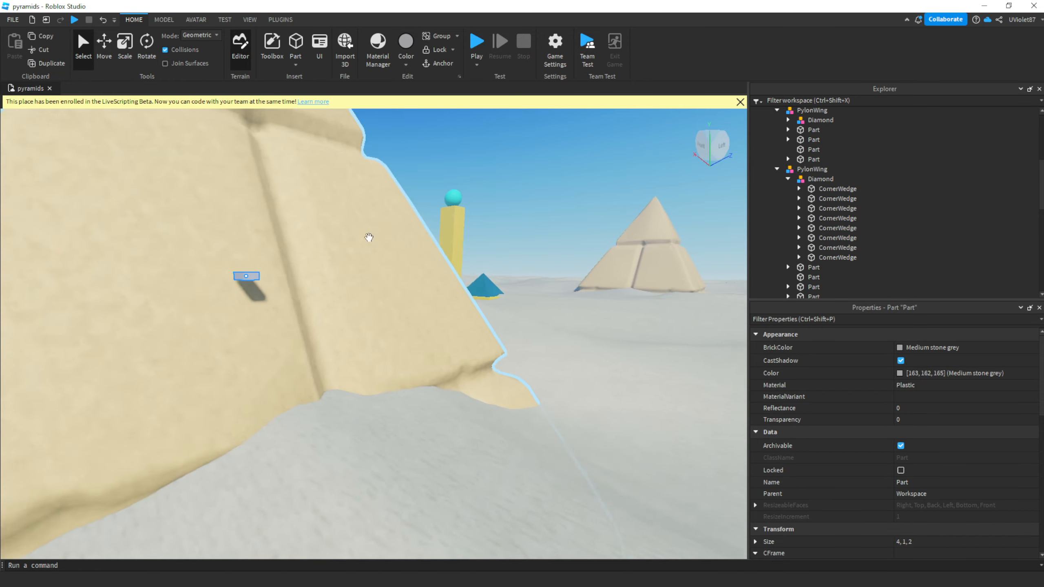
drag(352, 281, 344, 278)
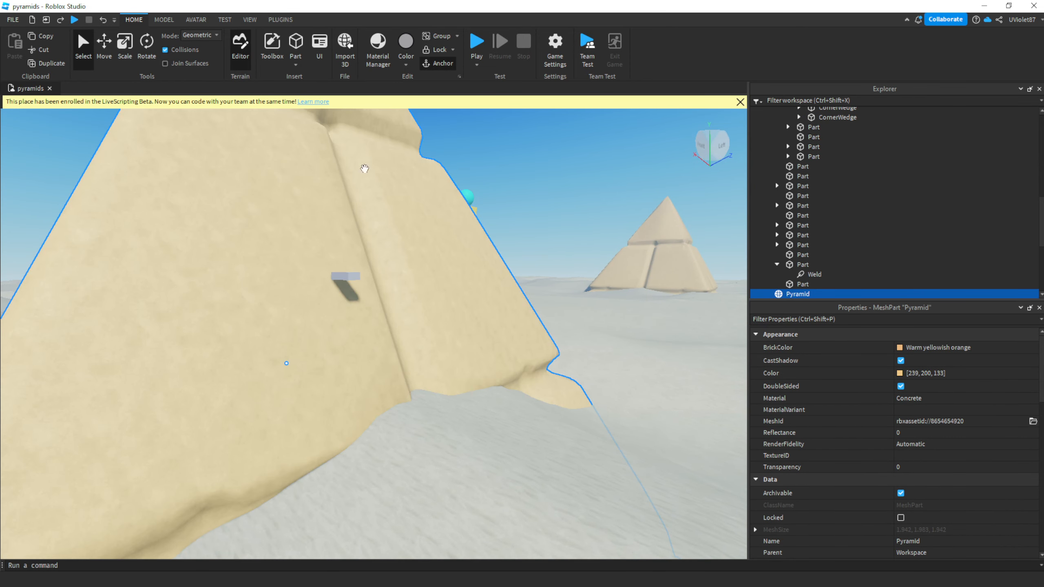
right_drag(405, 170, 406, 164)
key(w)
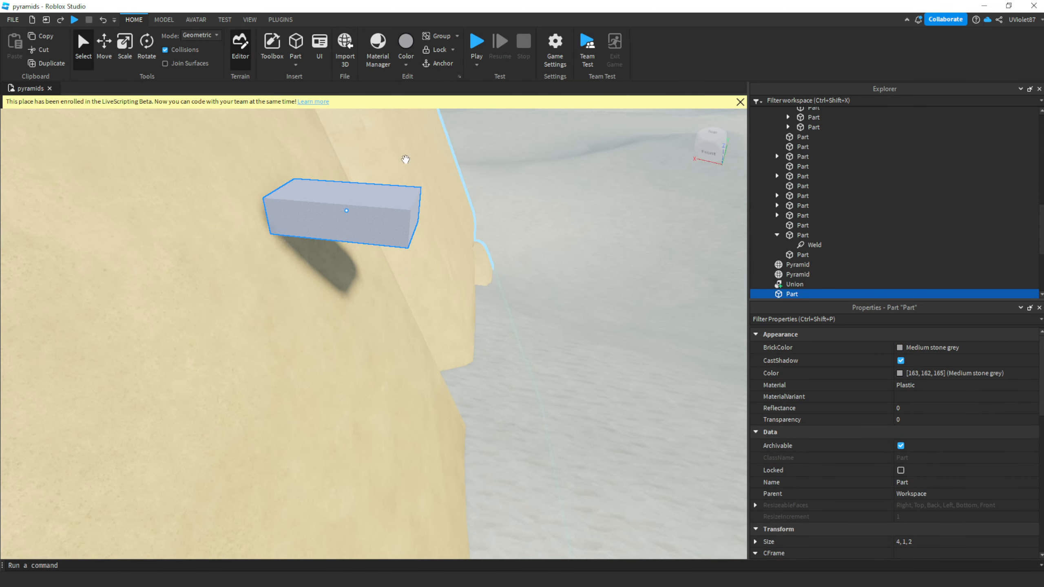
Examine the block part on the sandstone pyramid's sloped face from several angles, close up and slightly farther away.
right_click(368, 211)
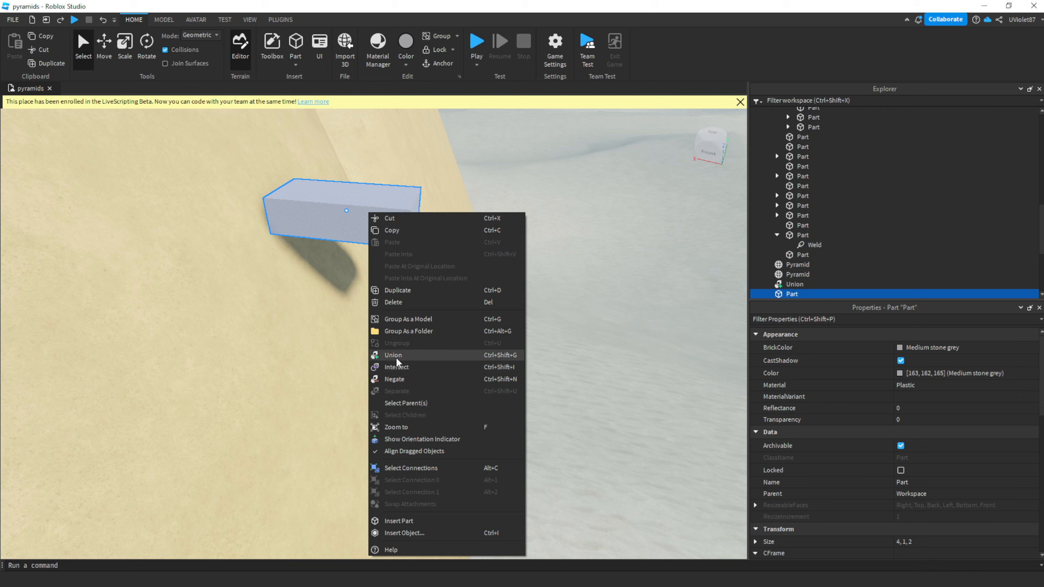
click(355, 207)
right_drag(634, 311, 634, 310)
key(d)
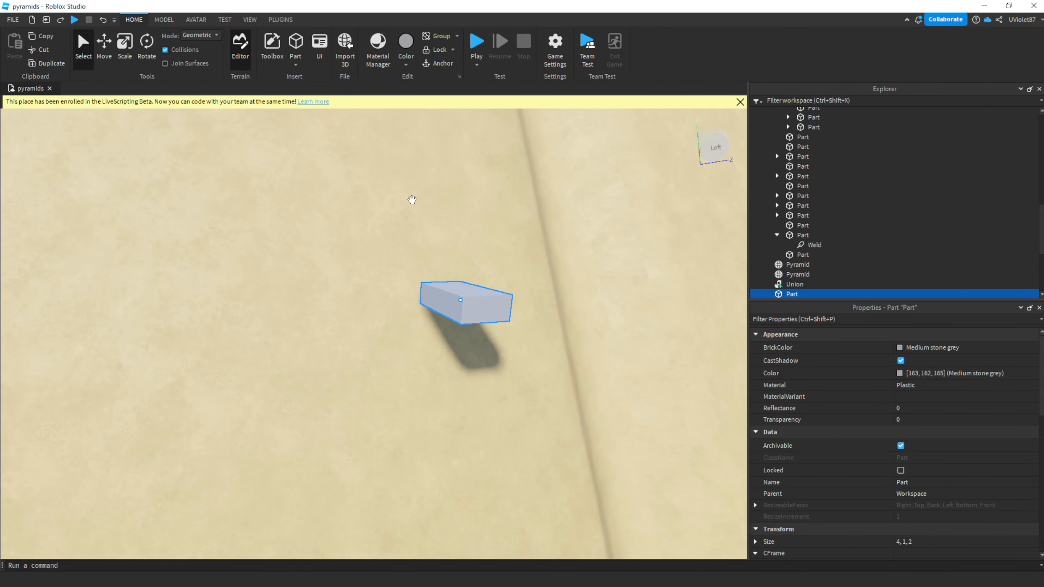
right_drag(501, 304, 501, 303)
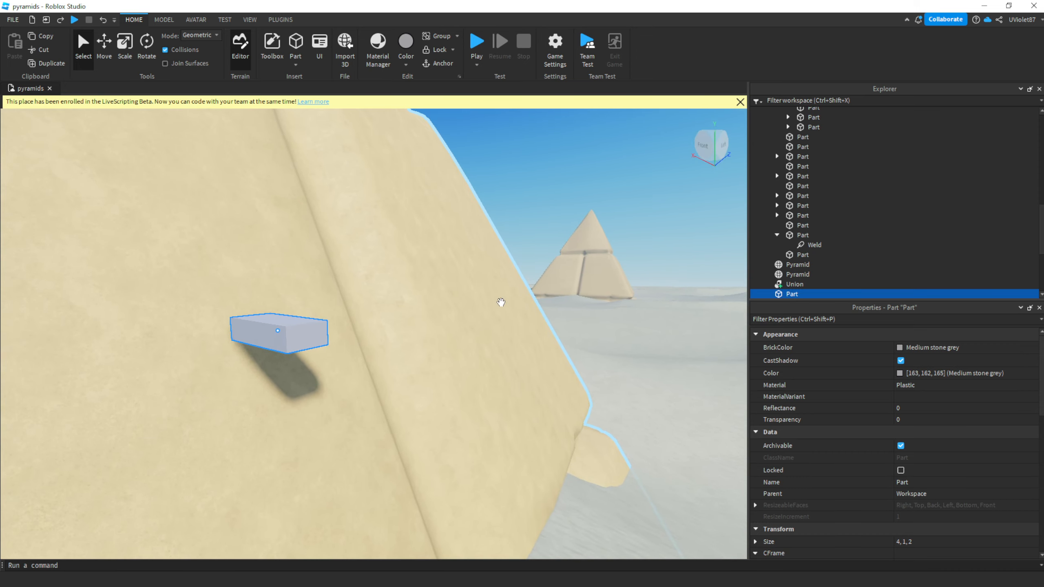
click(325, 359)
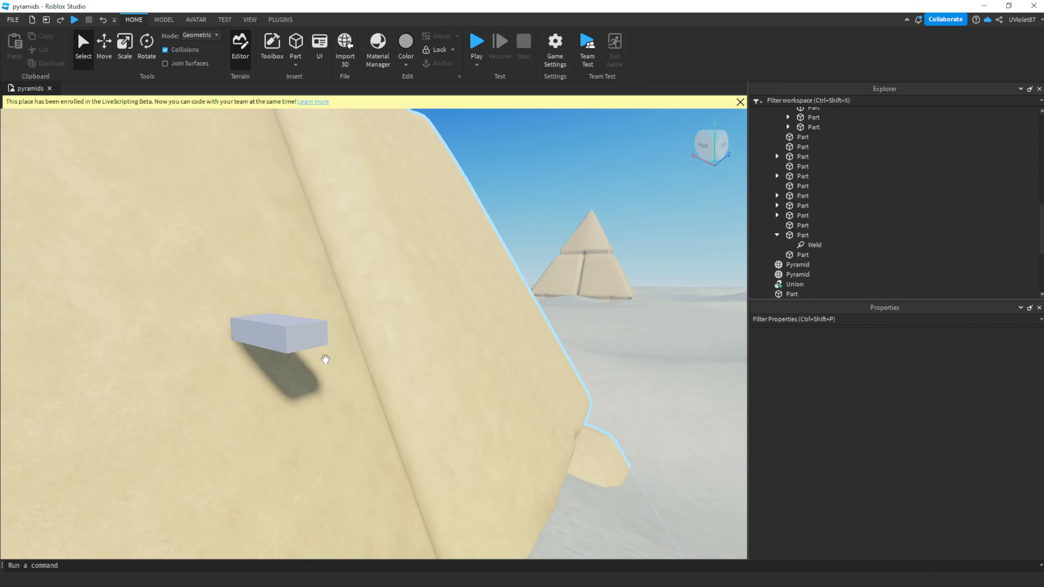
click(290, 340)
mouse_move(473, 373)
right_down()
mouse_move(448, 369)
mouse_move(463, 370)
right_up()
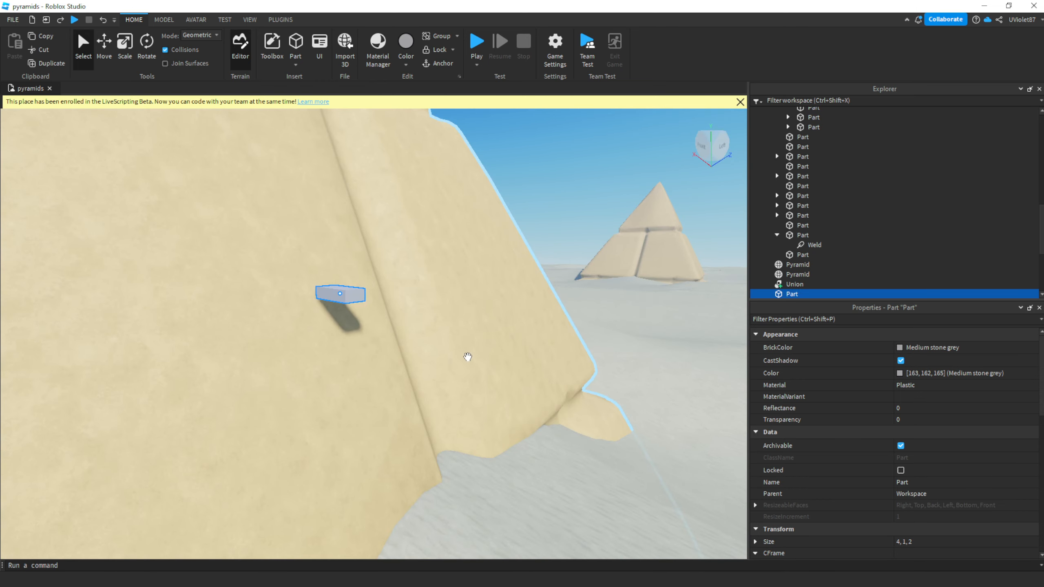
right_drag(466, 354, 467, 356)
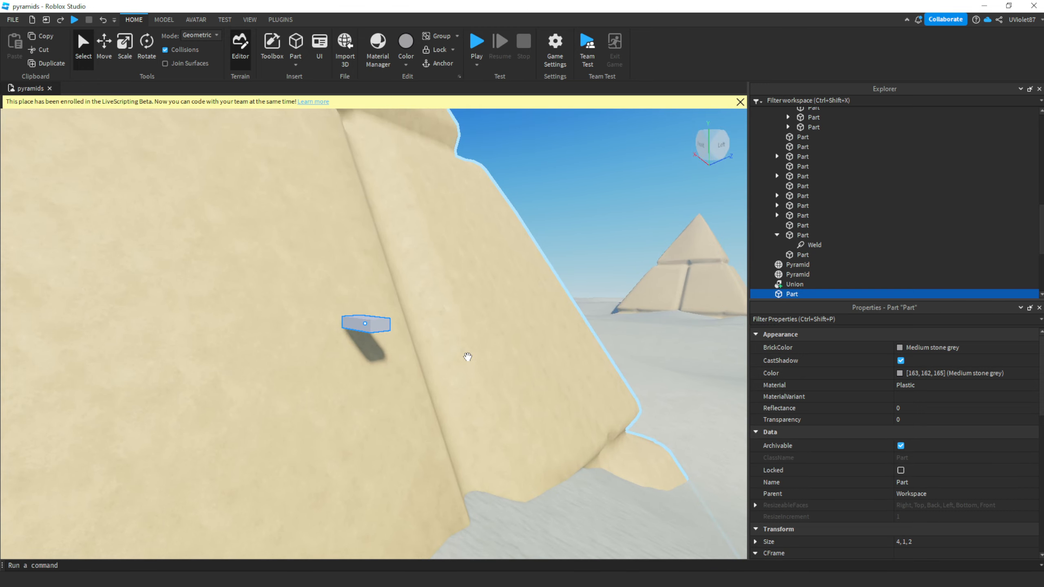
right_drag(468, 356, 450, 357)
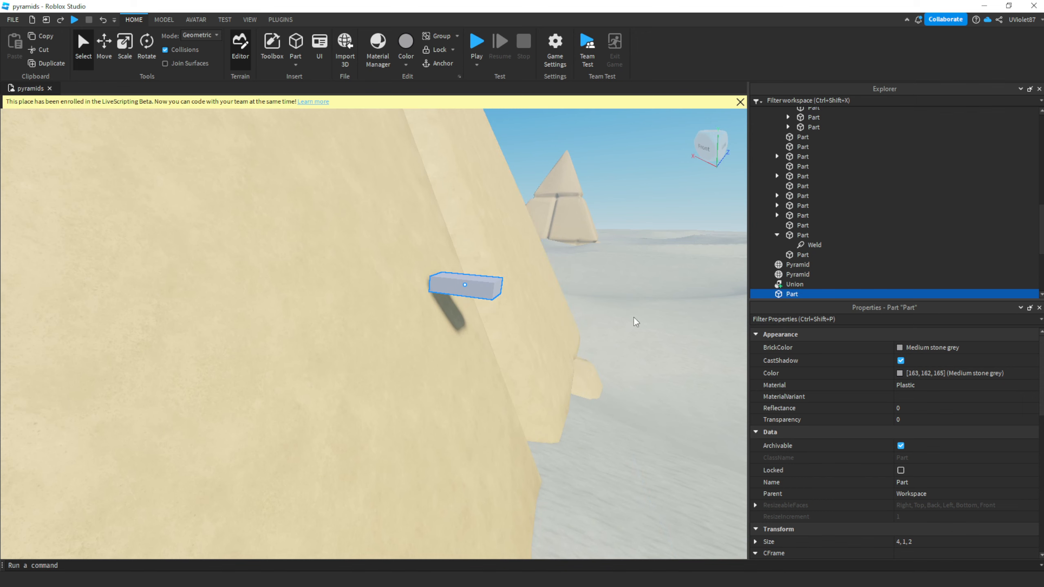
right_drag(637, 312, 637, 313)
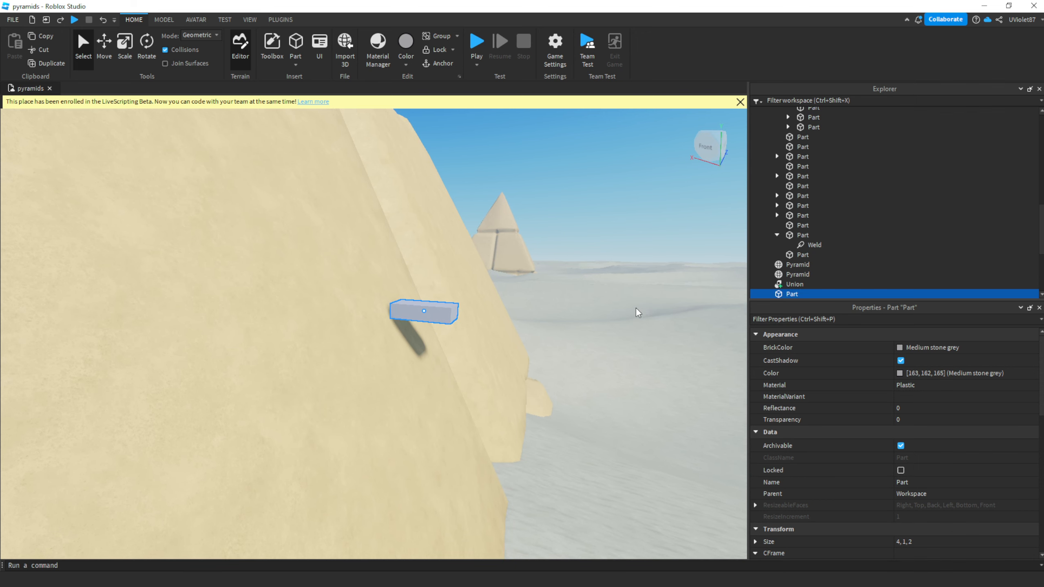
right_drag(638, 313, 604, 308)
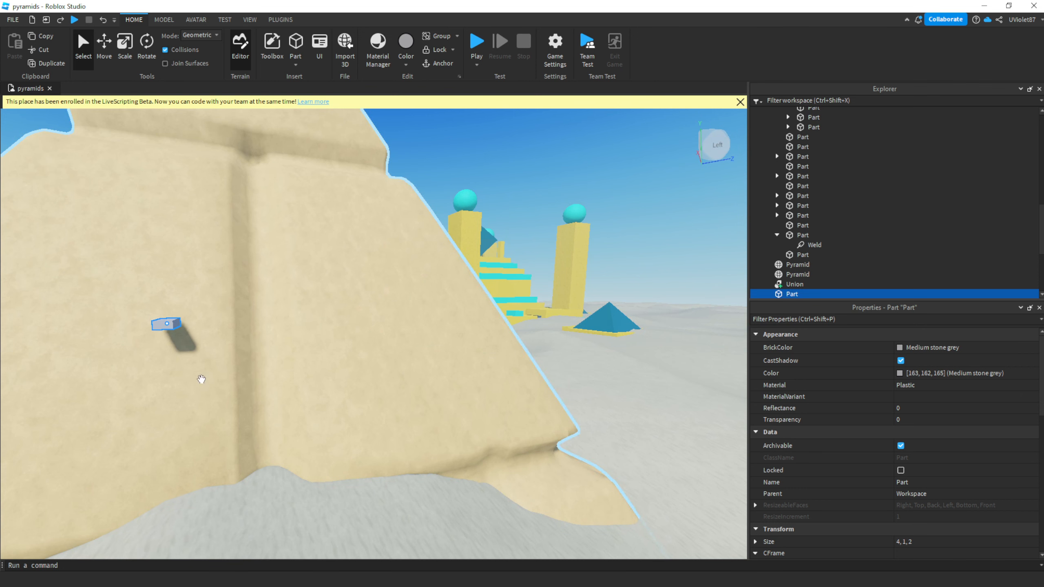
Compare the block part's scale with the whole sandstone pyramid, viewing its grooved face, corner edge and base beside the temple.
right_drag(447, 331, 447, 331)
key(s)
right_drag(567, 435, 566, 435)
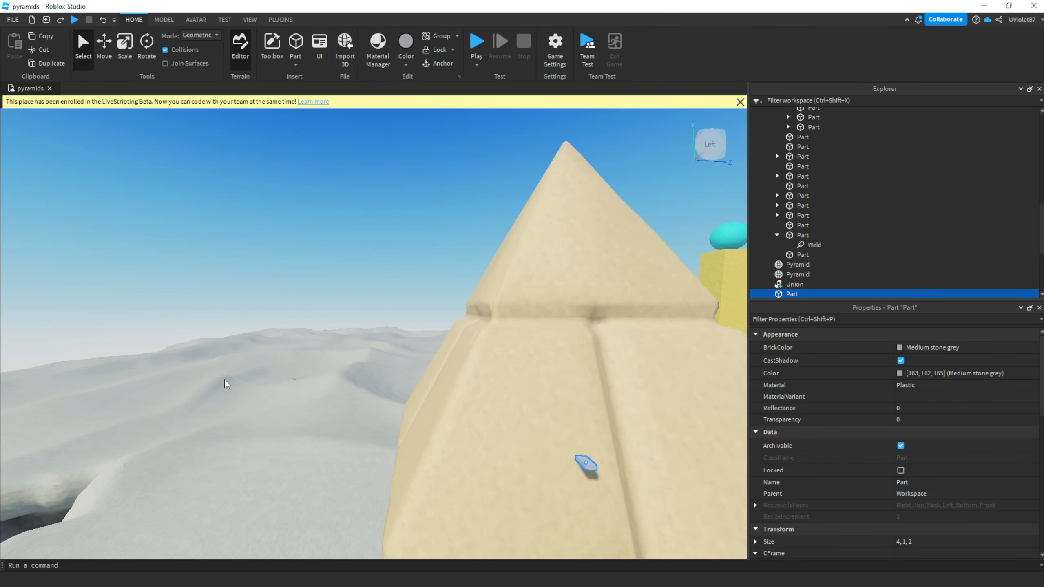
right_drag(494, 391, 494, 391)
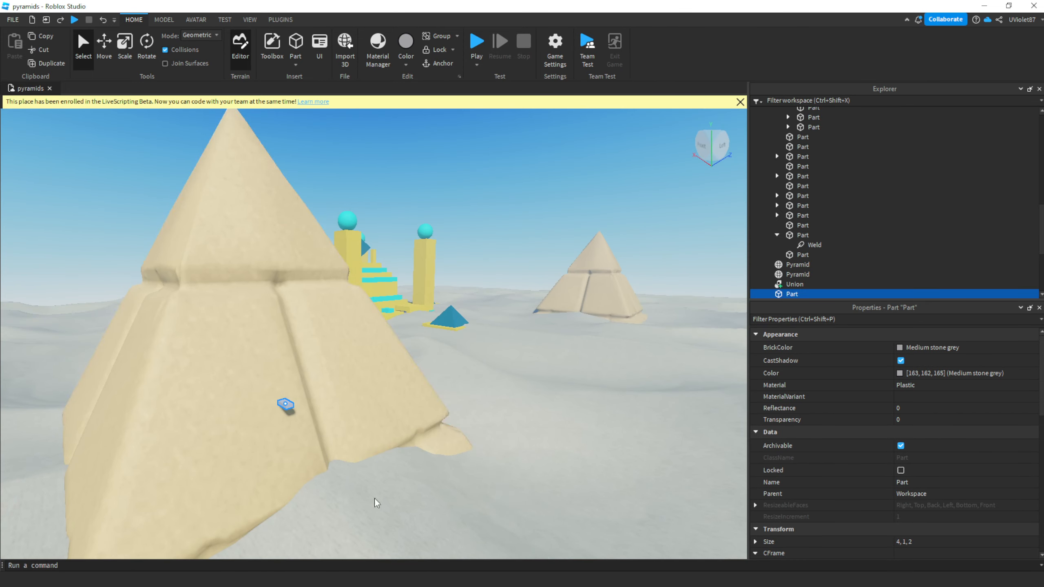
right_drag(341, 473, 341, 473)
key(w)
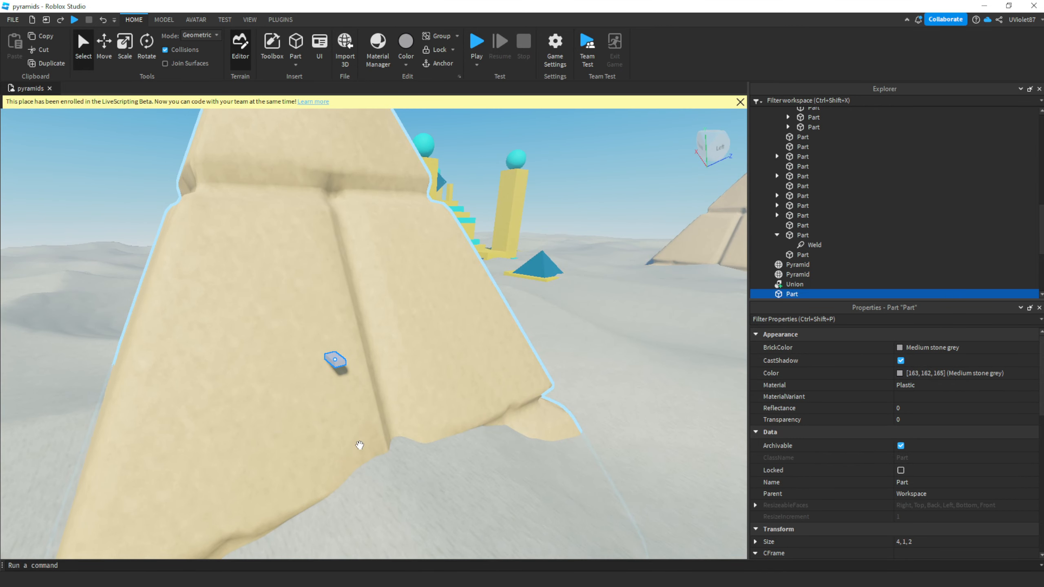
right_drag(371, 441, 429, 420)
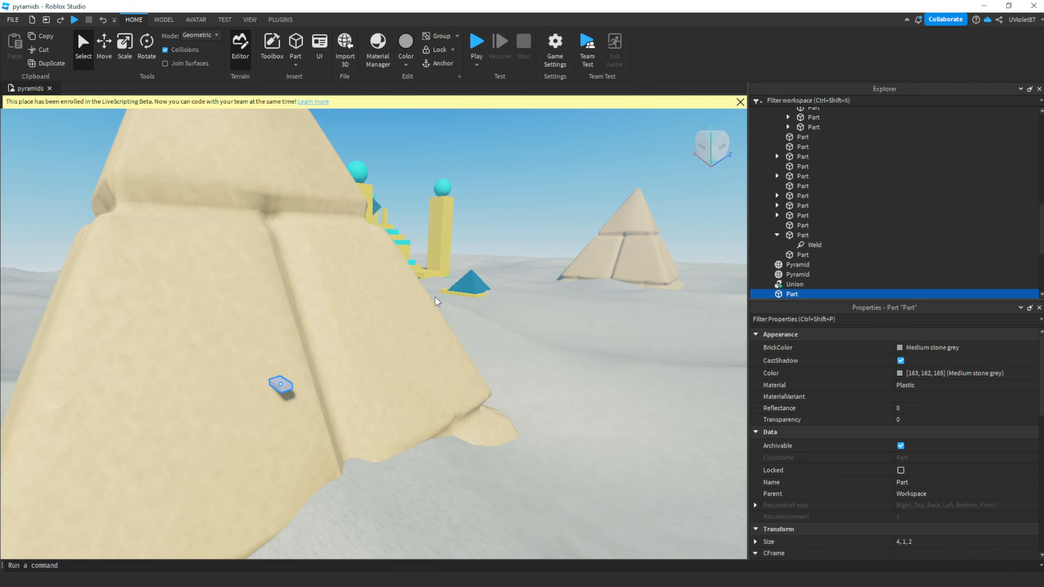
right_drag(471, 304, 472, 303)
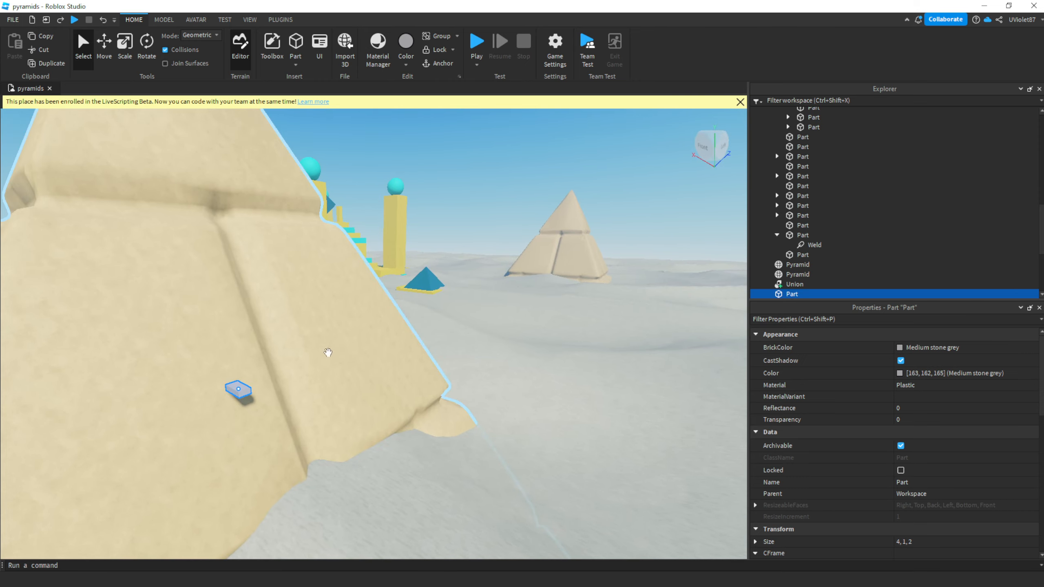
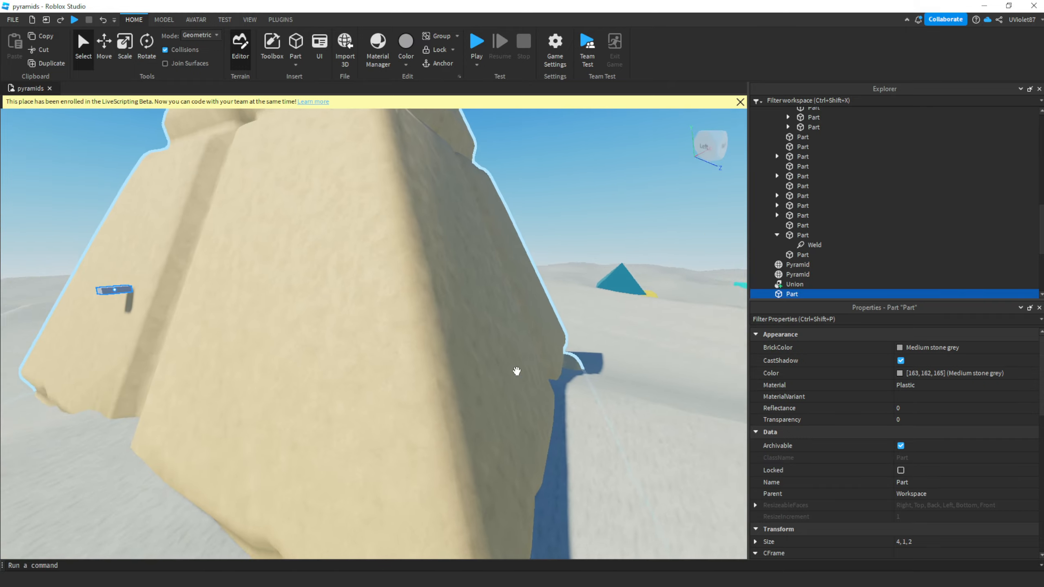
key(w)
right_drag(384, 388, 282, 206)
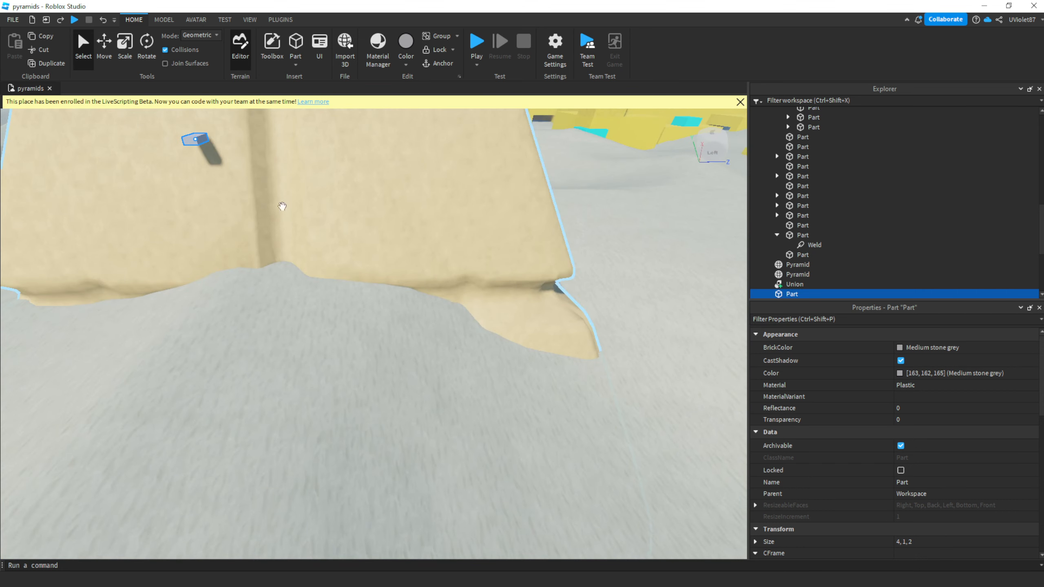
right_drag(313, 260, 344, 226)
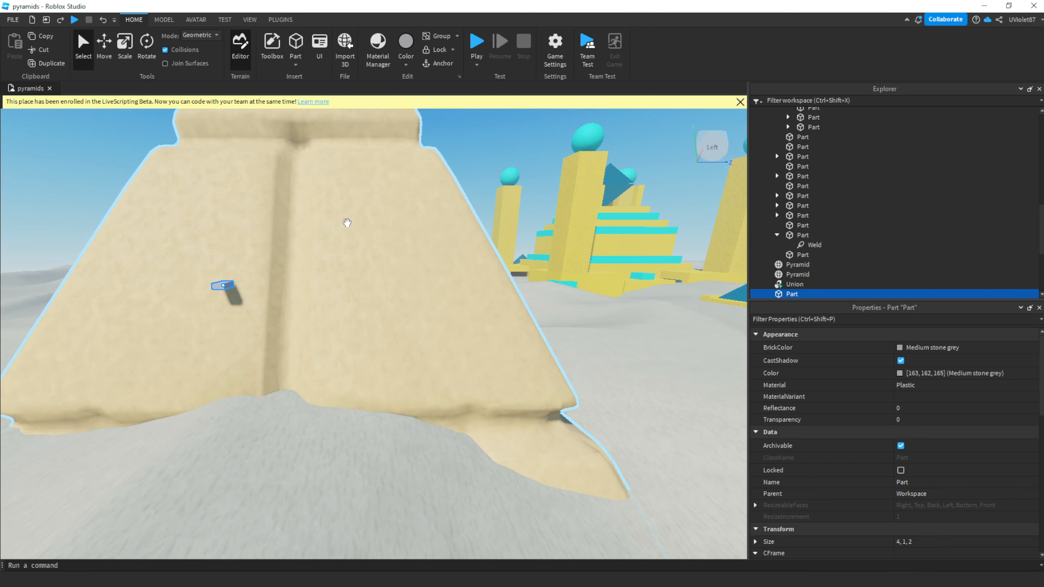
right_drag(618, 337, 620, 338)
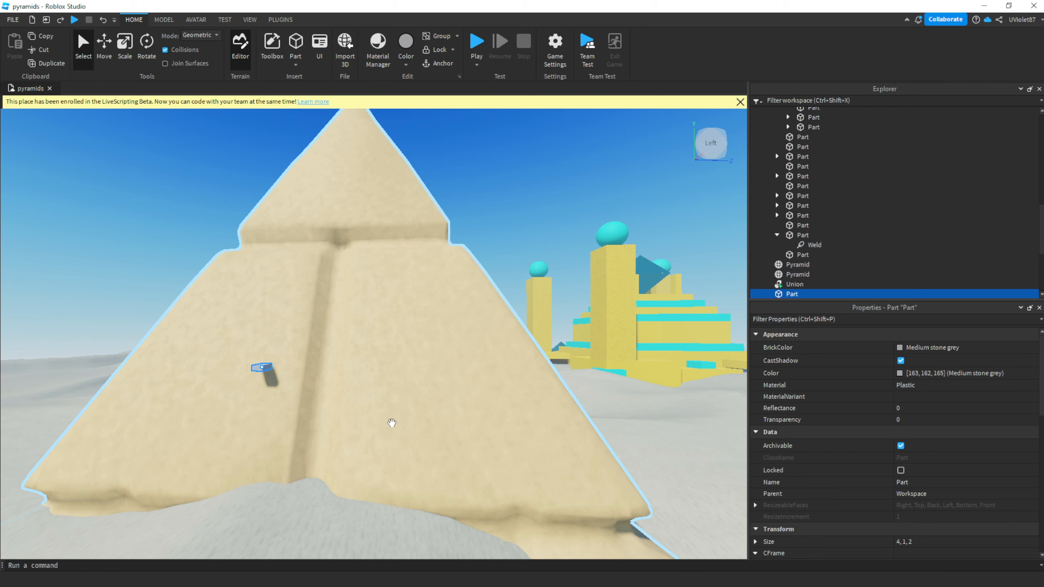
right_drag(689, 443, 683, 448)
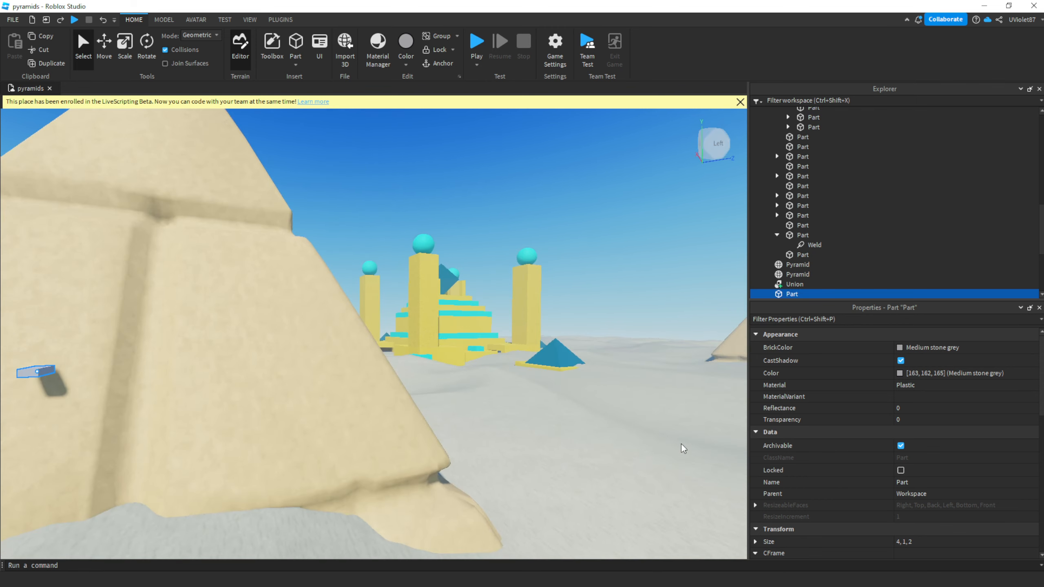
Remove the grey block part from the sandstone pyramid's sloped face.
key(a)
right_drag(553, 412, 549, 411)
click(568, 273)
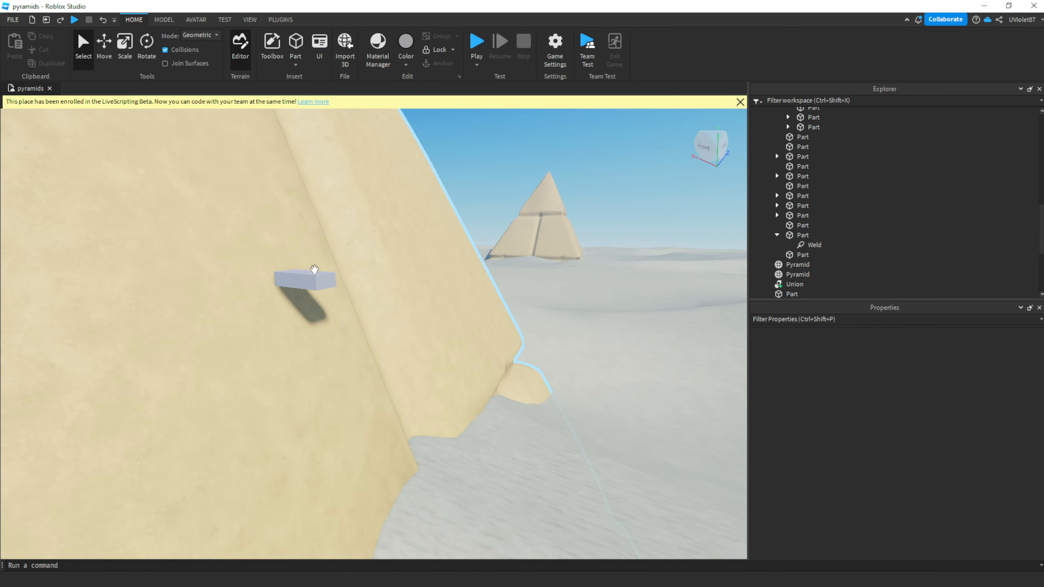
click(313, 274)
key(Delete)
Inspect the bare sandstone pyramid's central groove, corner edge and partly buried base, both close up and from a distance.
right_drag(508, 303, 530, 342)
key(s)
key(a)
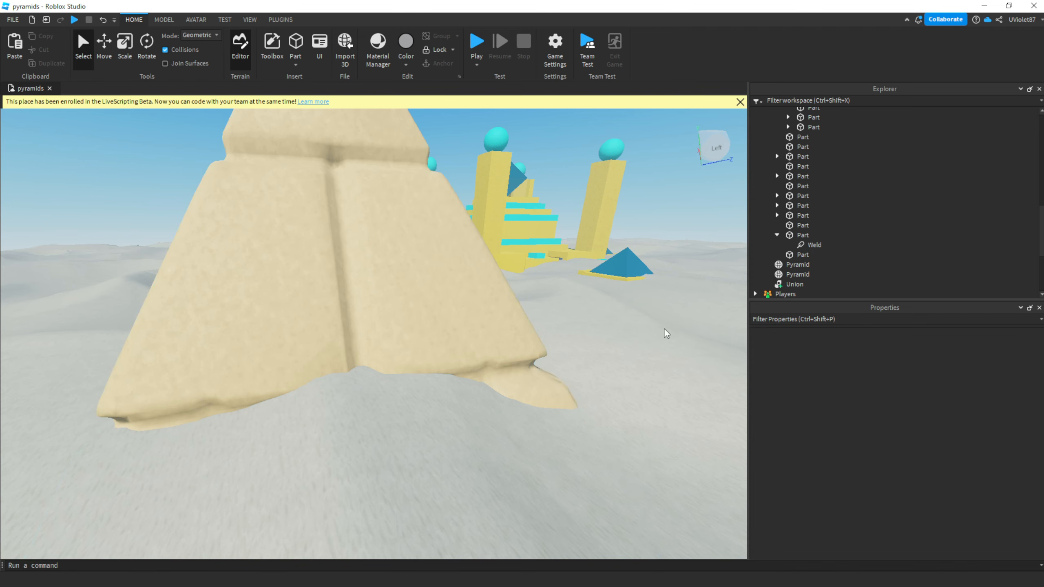
right_drag(634, 336, 633, 335)
key(w)
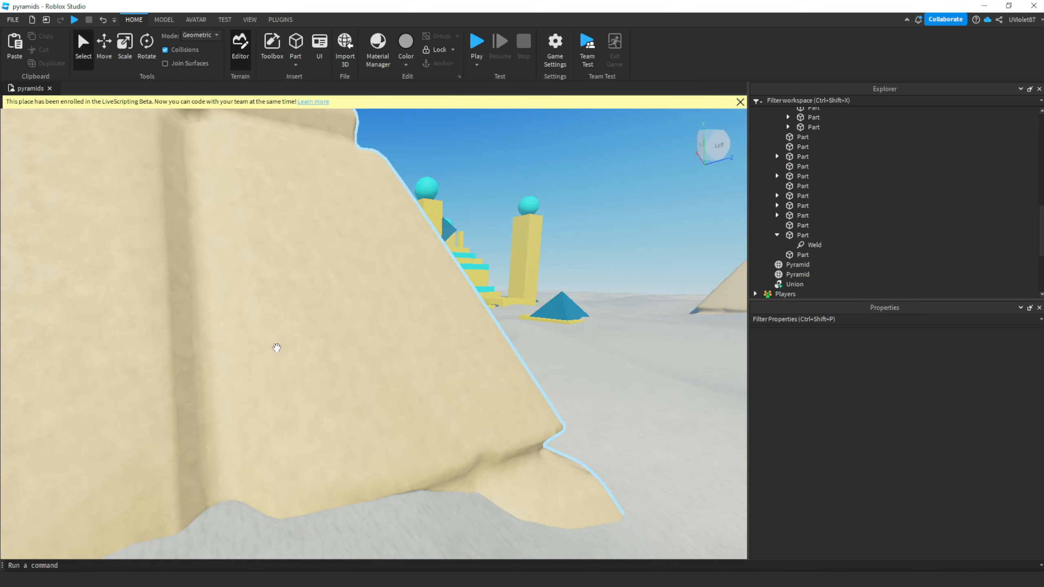
right_drag(597, 418, 596, 417)
key(s)
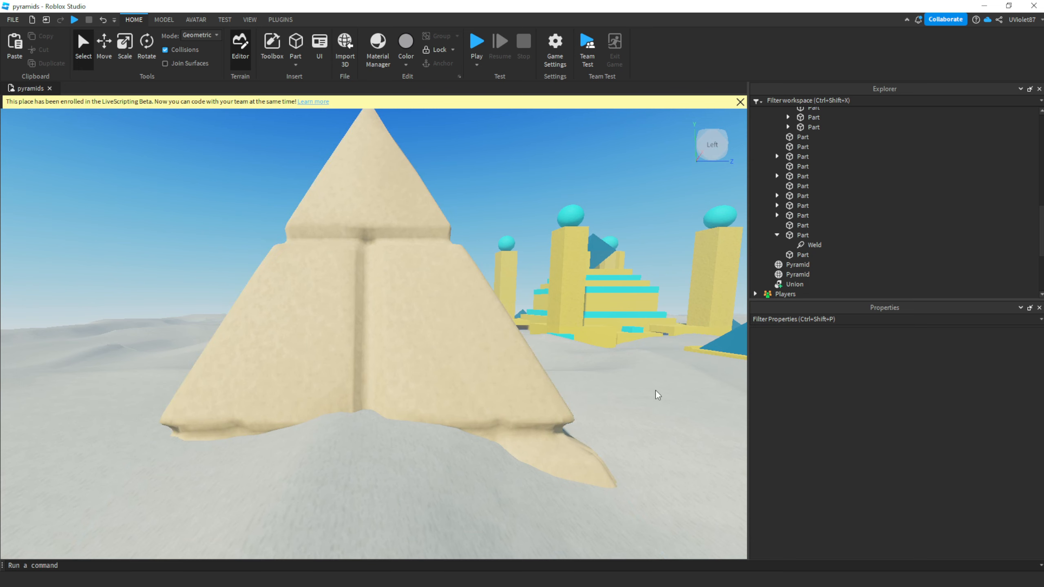
right_drag(648, 393, 626, 395)
key(a)
key(w)
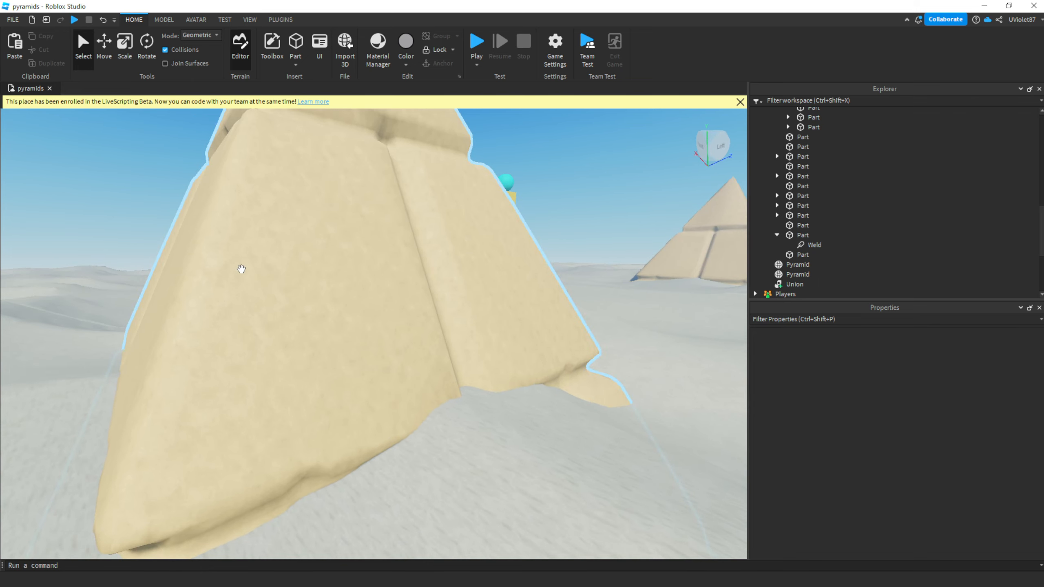
Select the near sandstone pyramid mesh and examine its slanted faces and the base where it sinks into the sand.
click(241, 269)
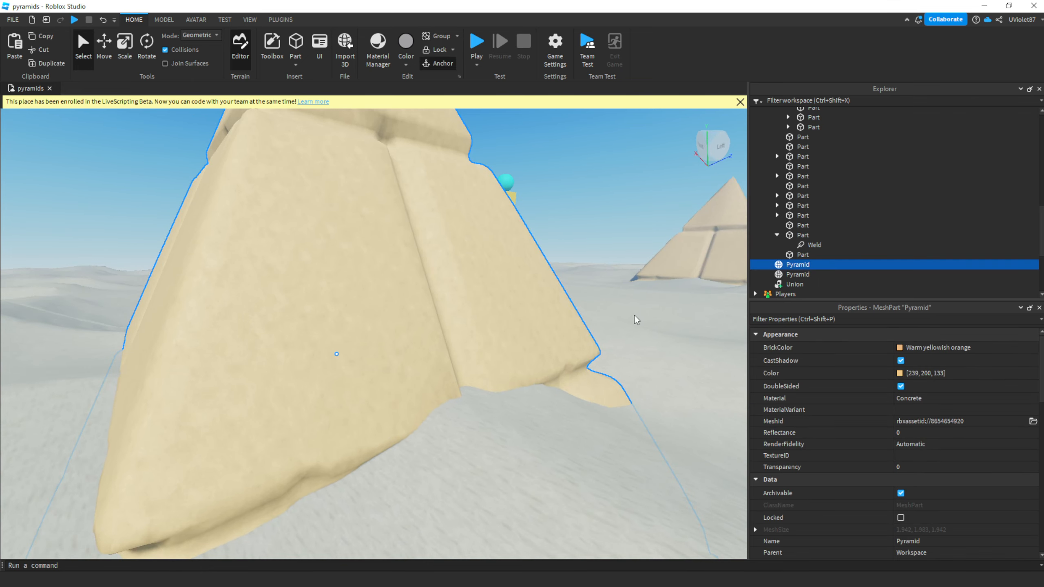
right_drag(632, 329, 632, 329)
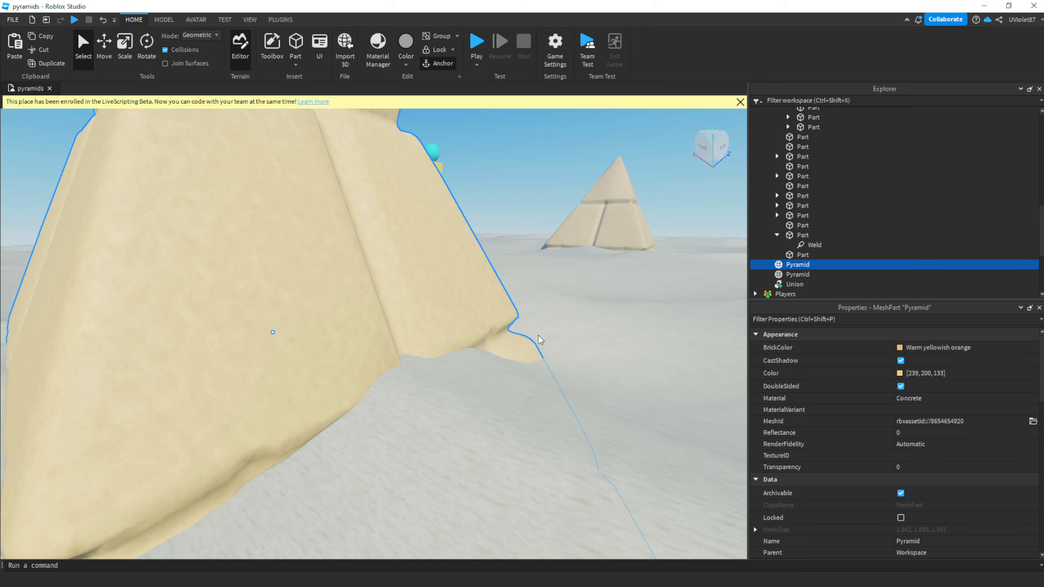
right_drag(539, 334, 539, 335)
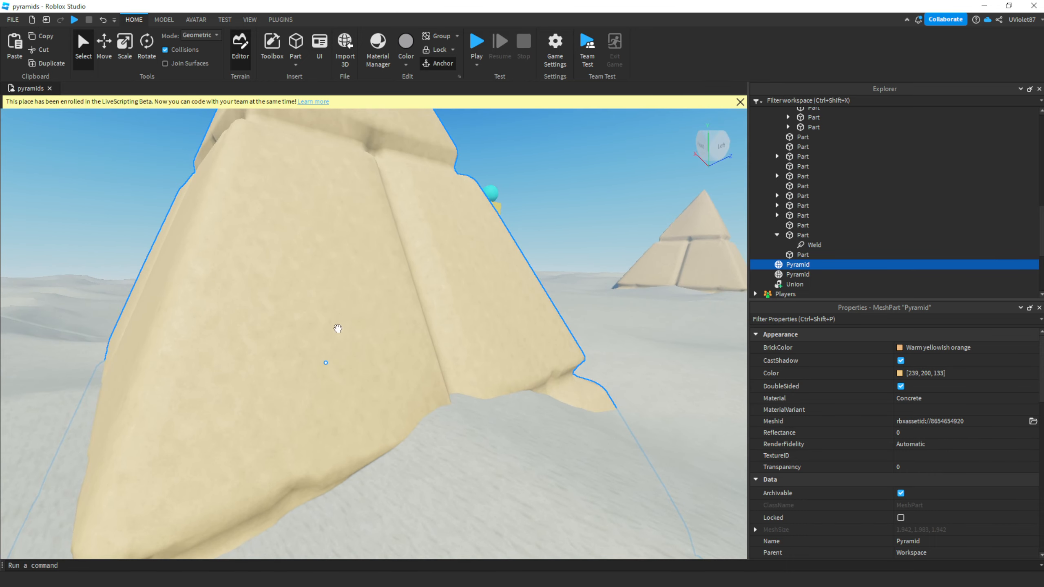
key(d)
right_drag(638, 348, 638, 348)
right_drag(563, 338, 563, 338)
key(d)
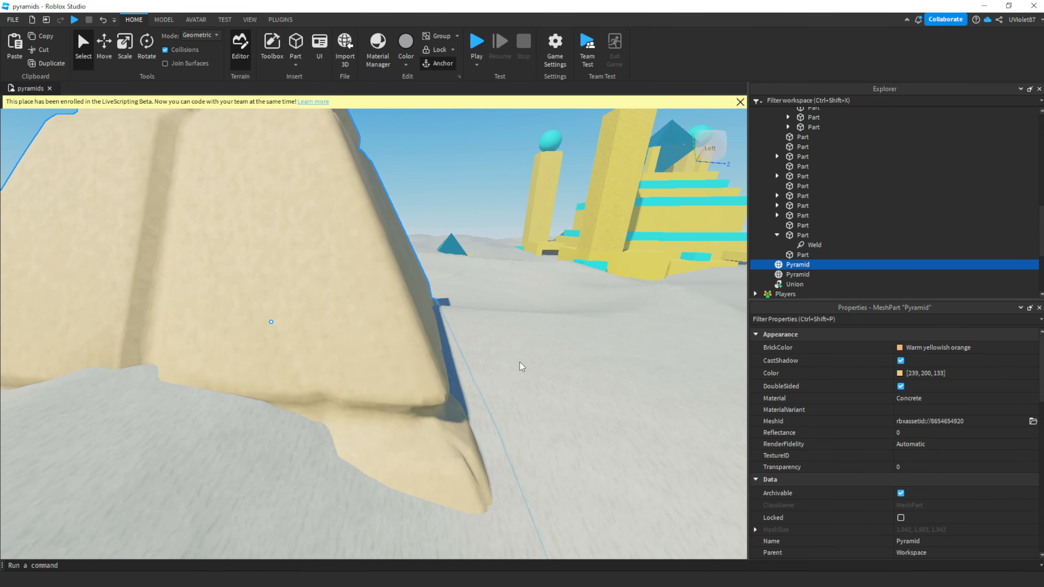
right_drag(529, 368, 529, 368)
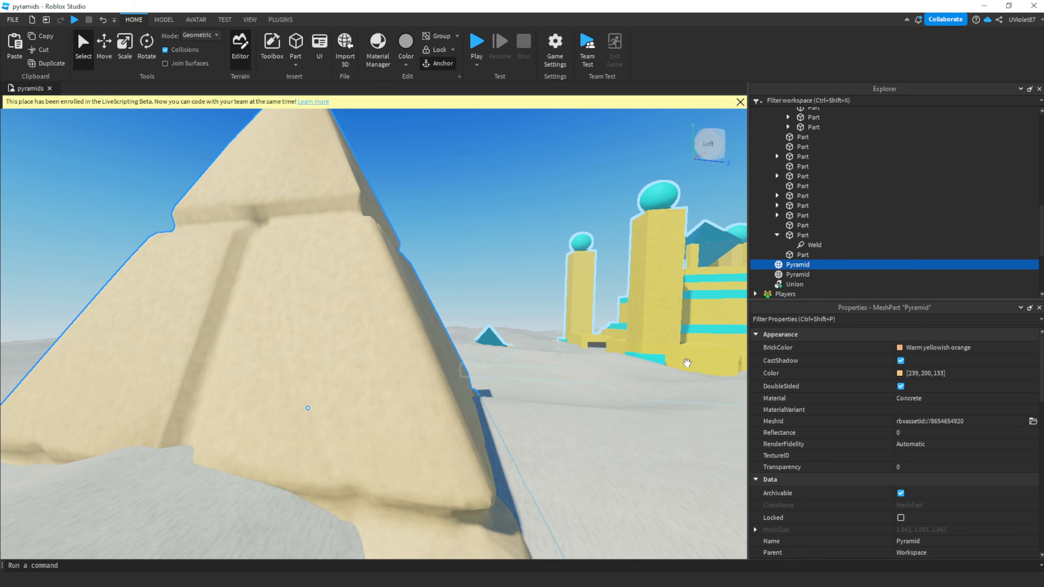
right_drag(602, 405, 541, 428)
key(s)
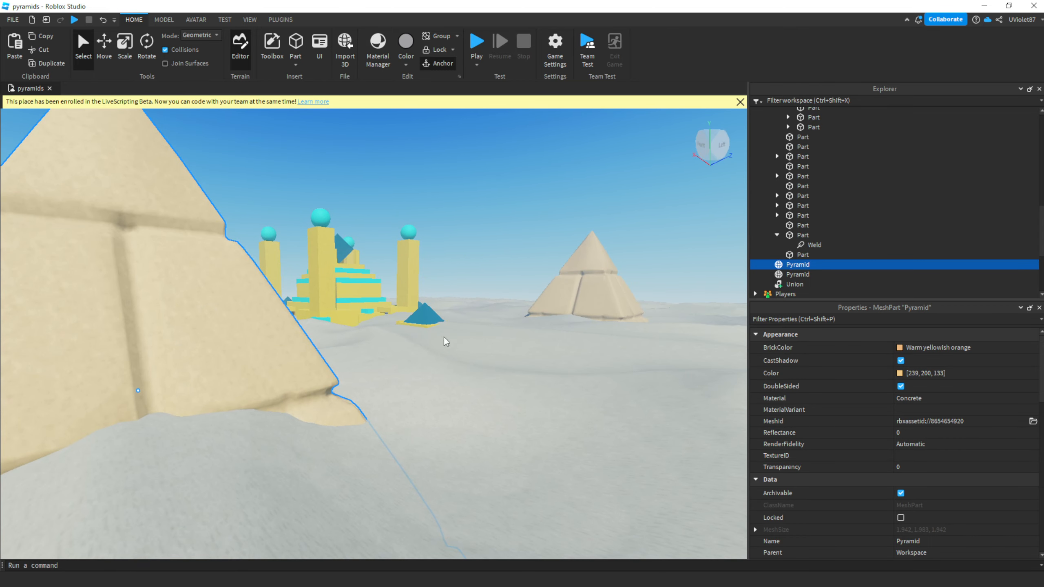
View the selected pyramid against the temple, and examine its back side from across the desert.
right_drag(443, 390, 480, 406)
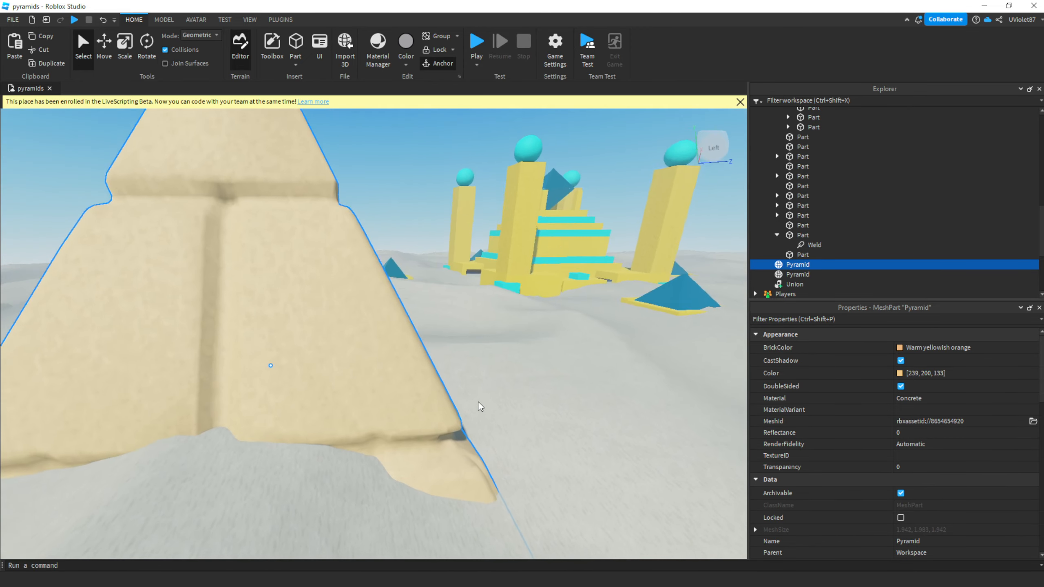
scroll(480, 406, down, 5)
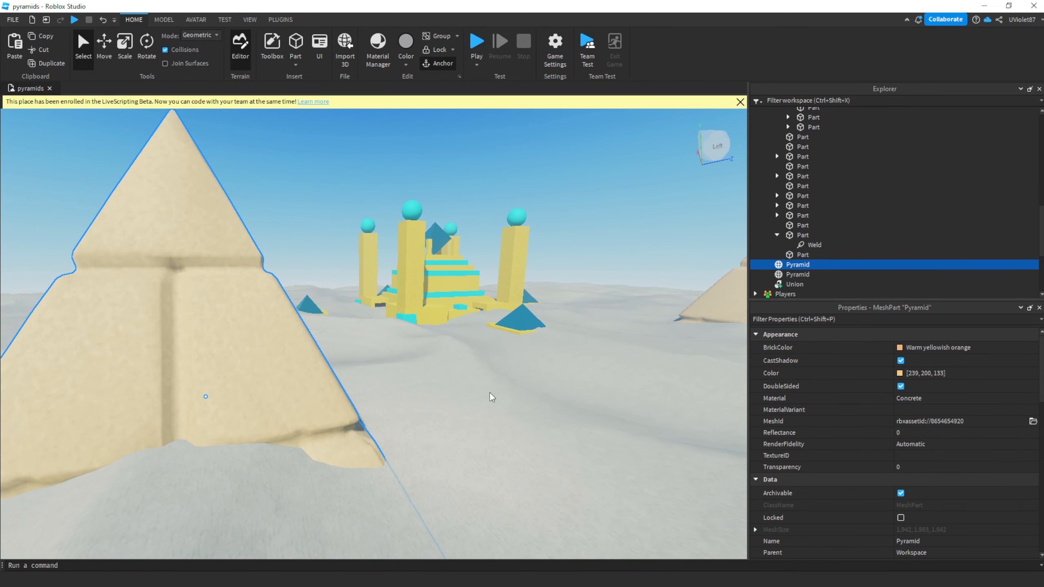
scroll(492, 397, up, 4)
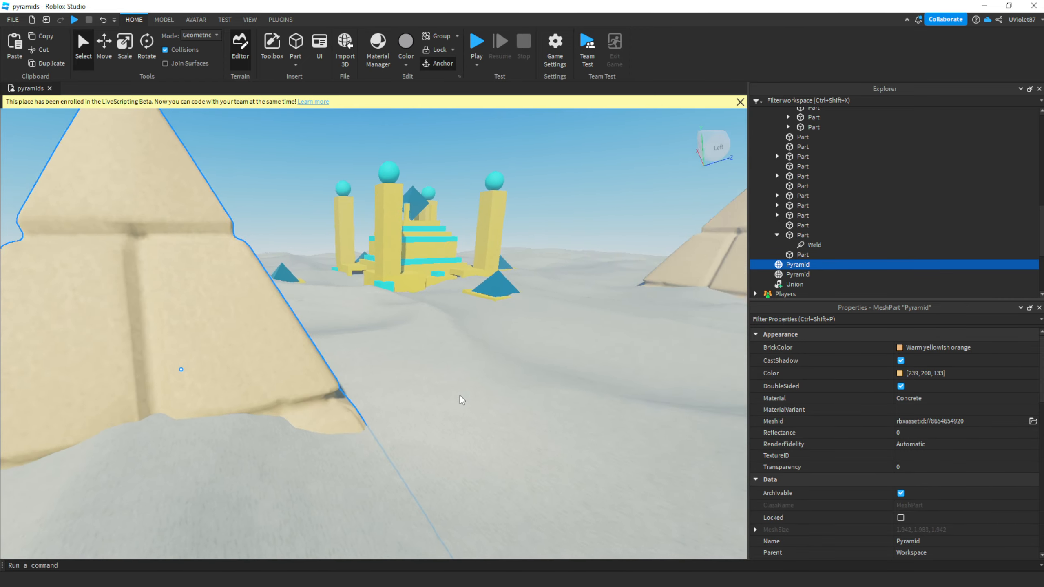
right_drag(462, 400, 462, 400)
key(w)
key(w)
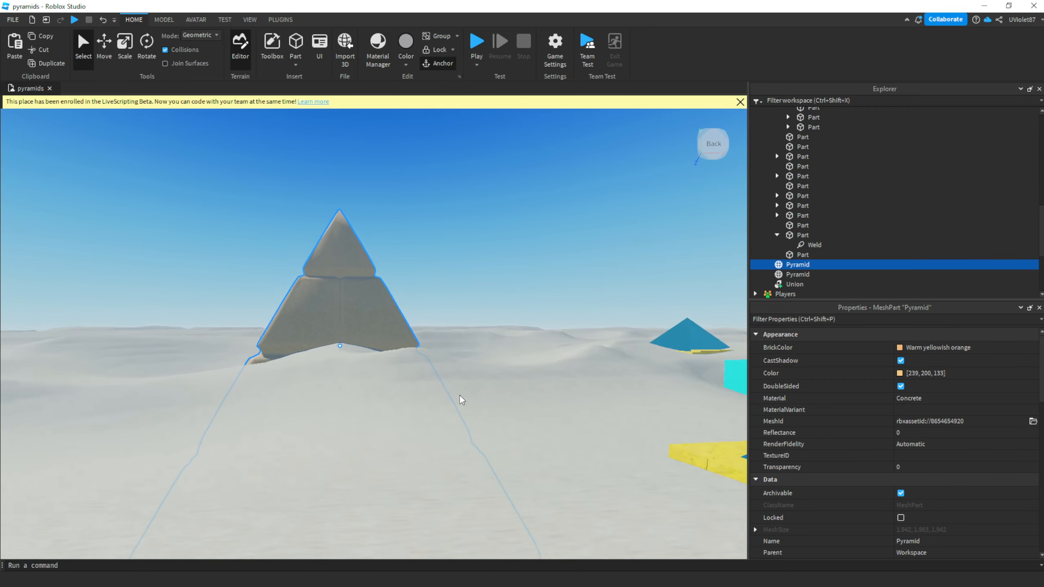
key(a)
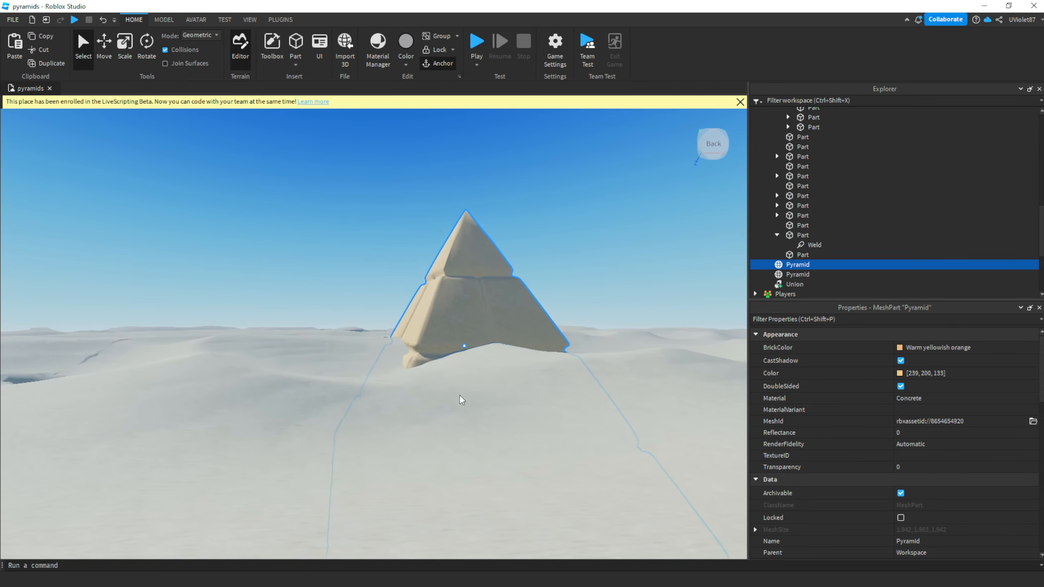
Examine the selected sandstone pyramid against the temple and the second pyramid, from far across the dunes and from nearer its grooved face.
right_drag(462, 400, 460, 396)
key(s)
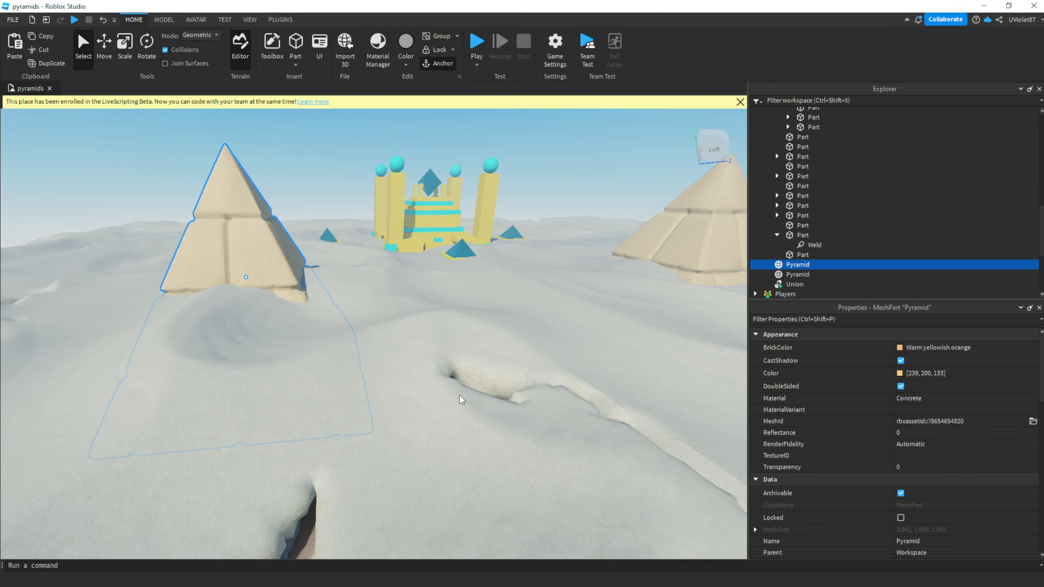
key(d)
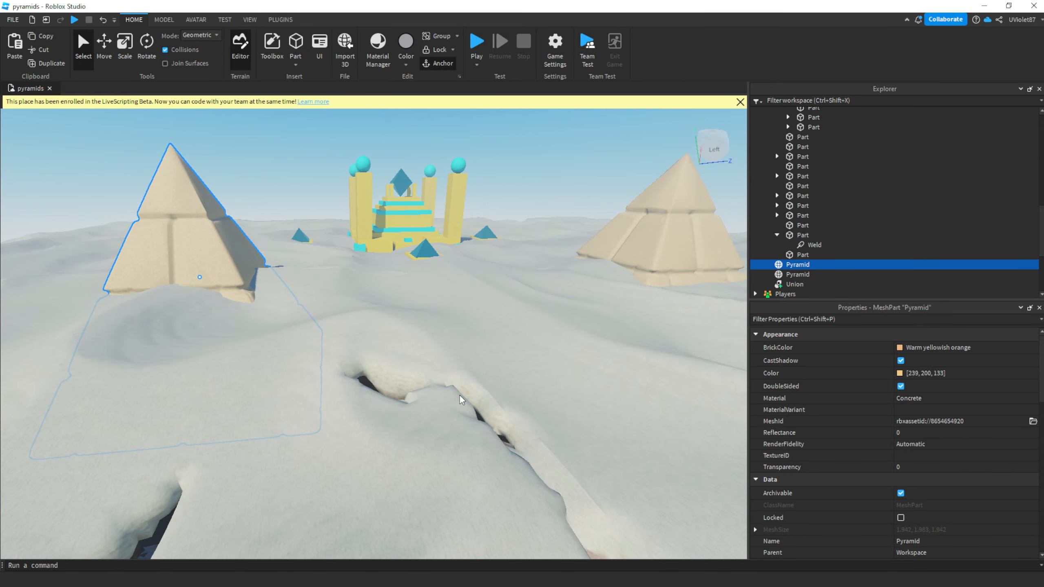
right_drag(460, 396, 455, 399)
key(w)
key(w)
key(a)
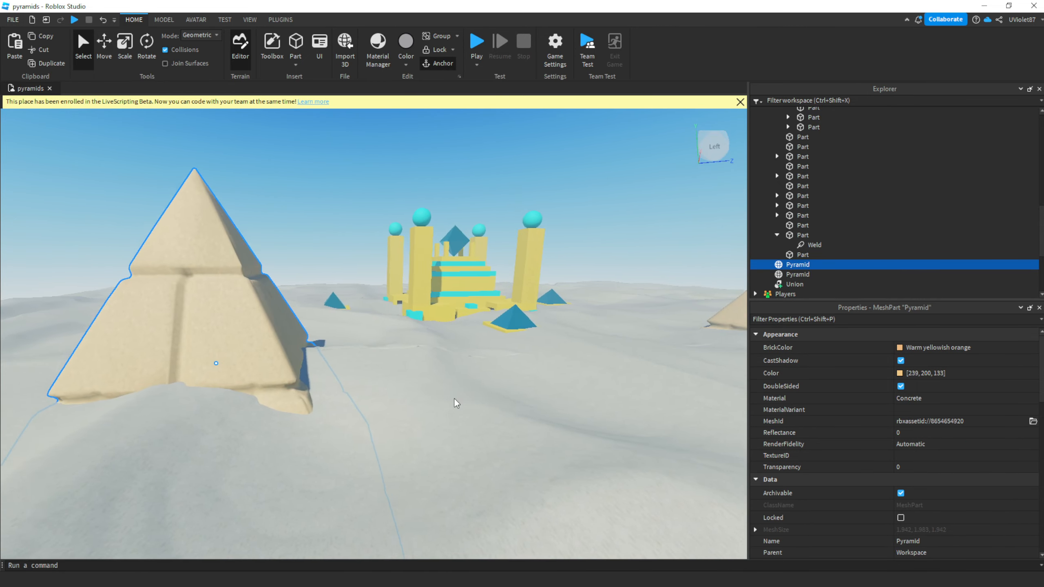
key(s)
Reselect the near sandstone pyramid mesh and activate the Move tool on it.
click(596, 374)
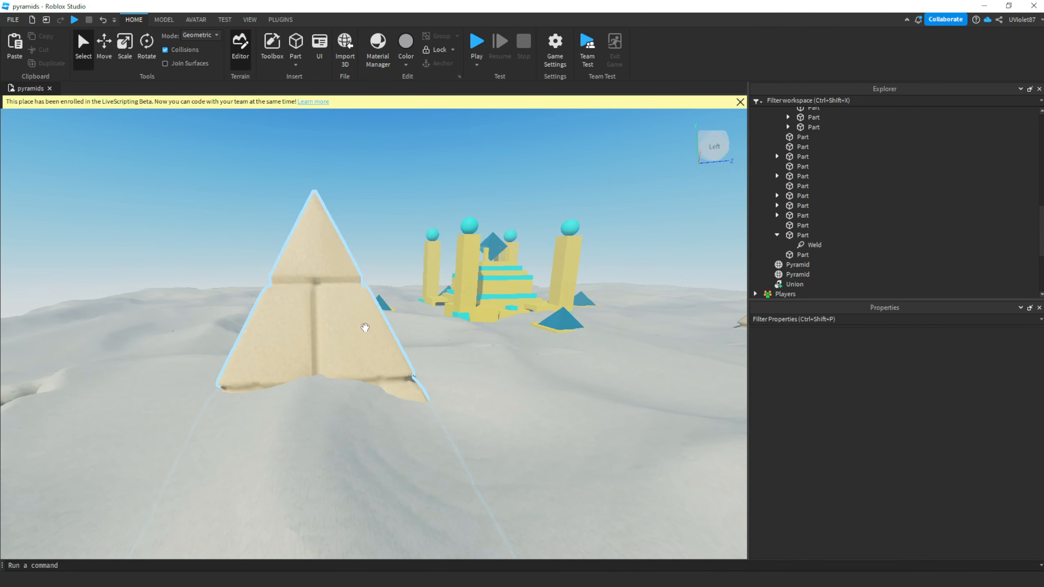
click(364, 327)
right_drag(641, 400, 640, 400)
key(ctrl+2)
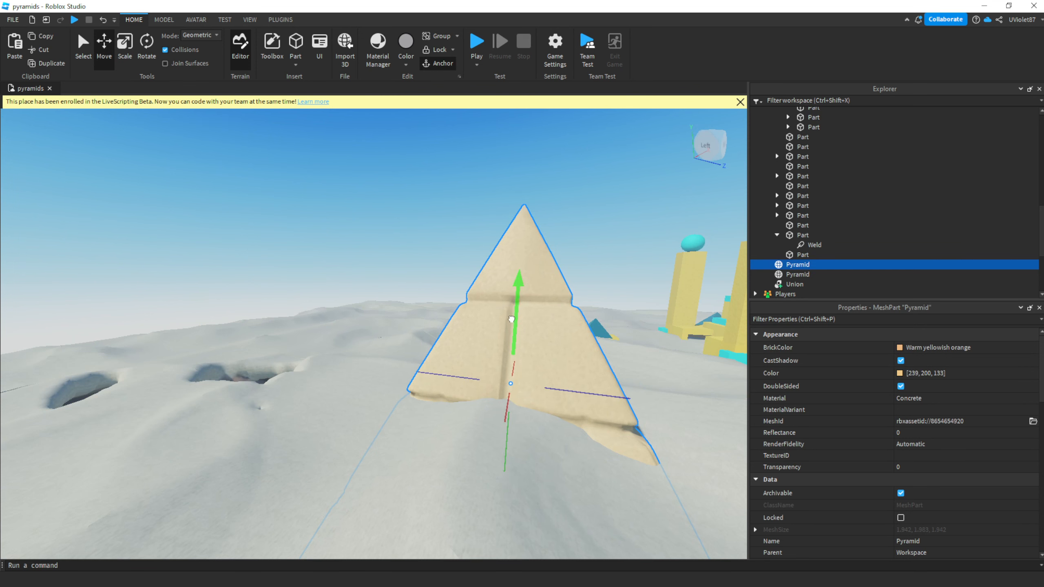
key(s)
key(d)
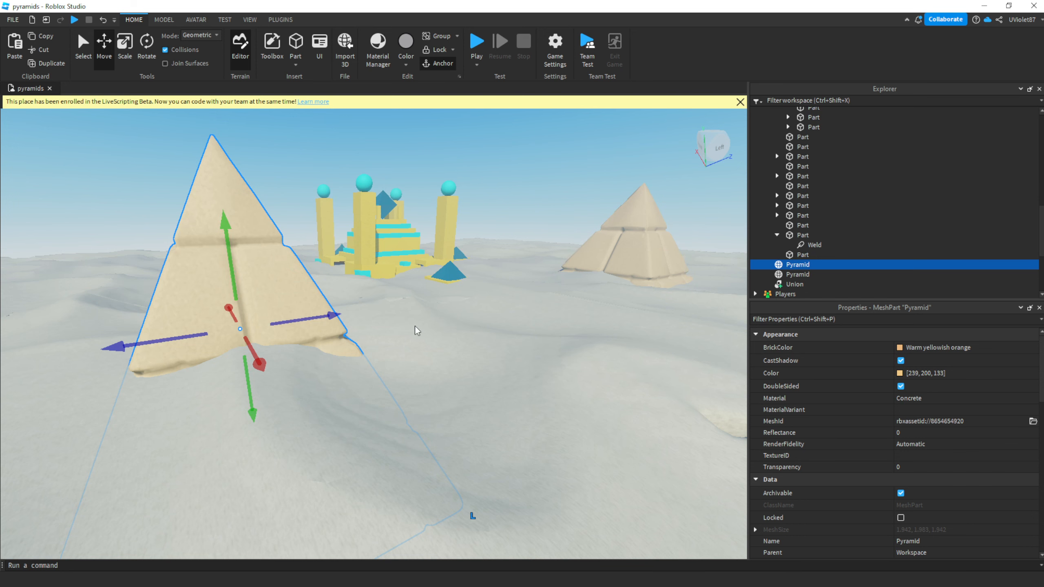
Examine the selected pyramid's lower corner and exposed base close up, and the temple standing beyond it.
key(w)
right_drag(413, 322, 202, 348)
key(d)
right_drag(551, 357, 372, 366)
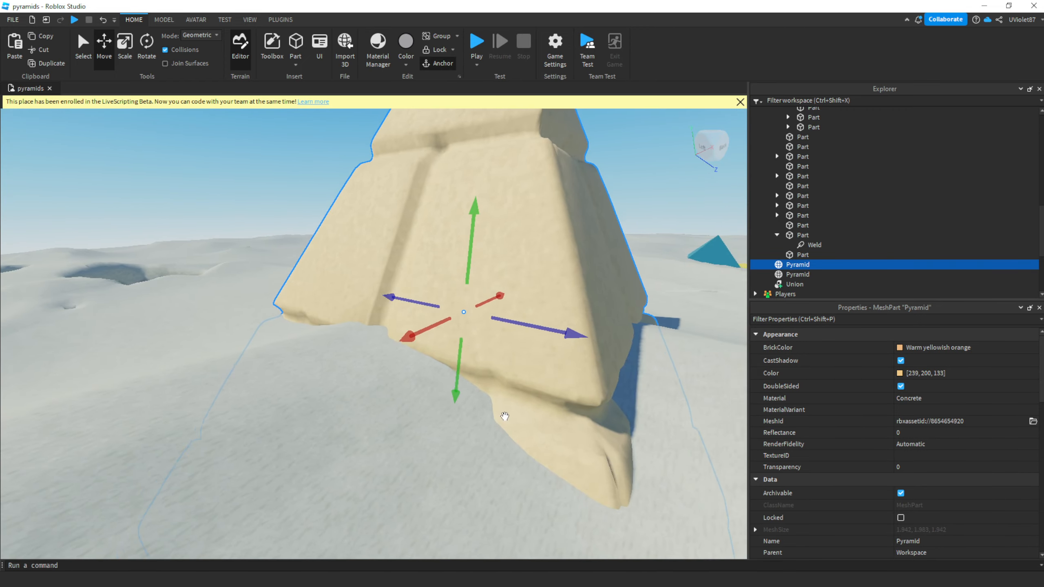
key(d)
right_drag(622, 380, 625, 379)
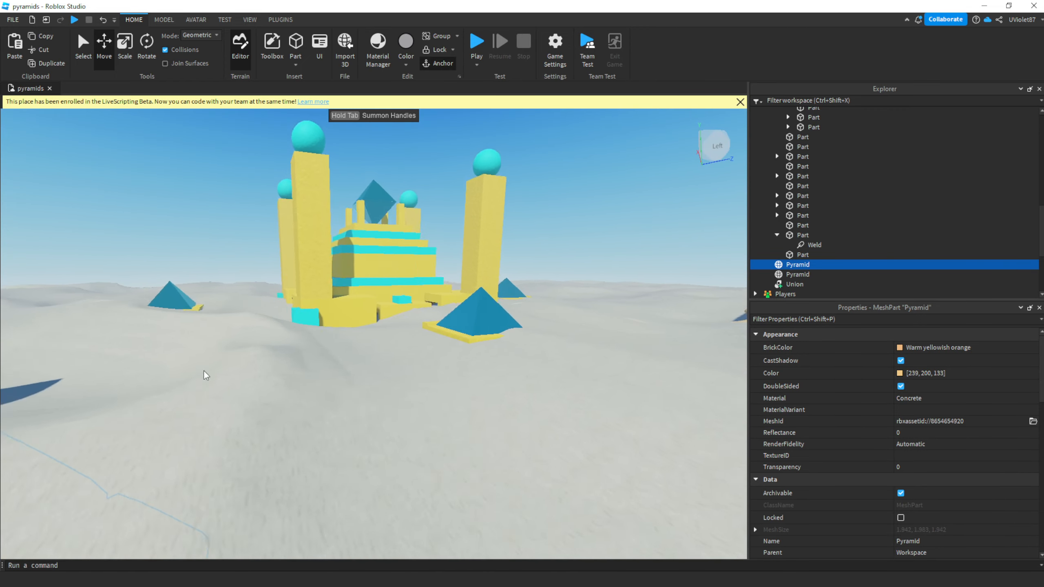
Inspect the pyramid's shaded back face and the line where its base meets the sand, circling around to the grooved side.
right_drag(204, 371, 328, 448)
key(a)
key(w)
key(s)
key(a)
key(a)
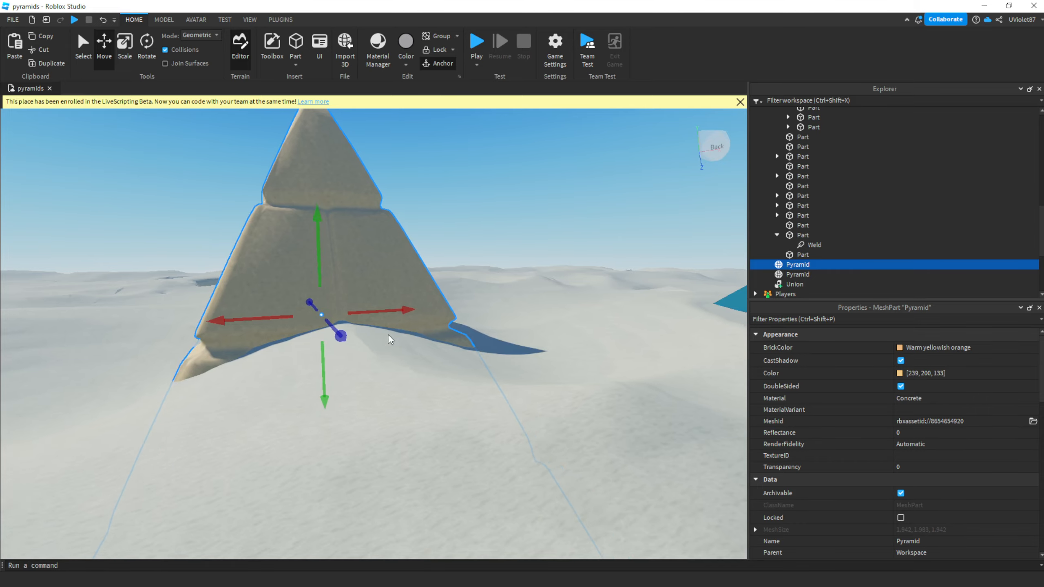
right_drag(387, 333, 457, 356)
key(a)
key(s)
Reselect the near pyramid mesh and turn off its CanCollide property.
click(467, 305)
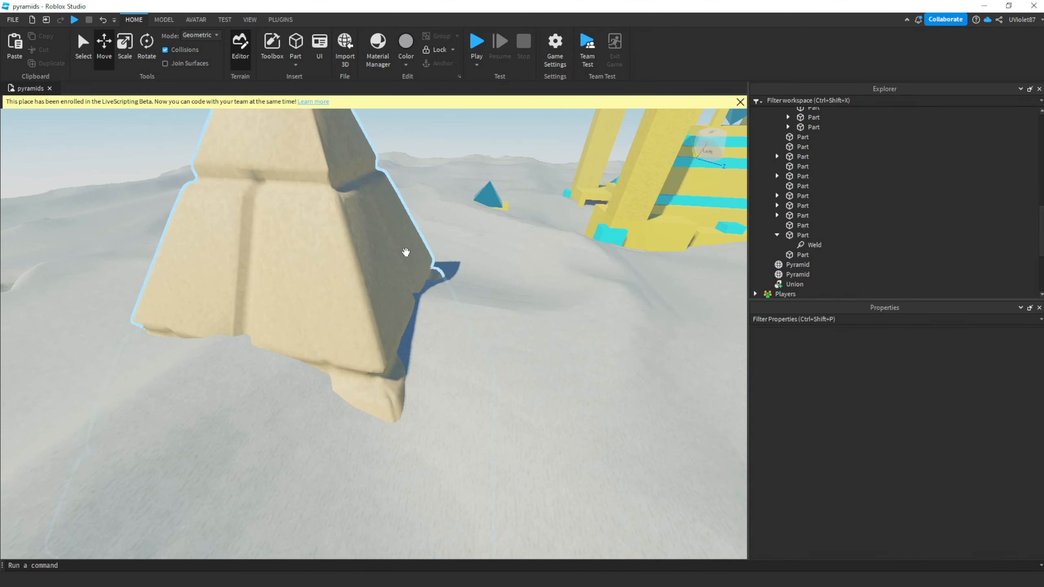
click(404, 247)
scroll(880, 397, down, 5)
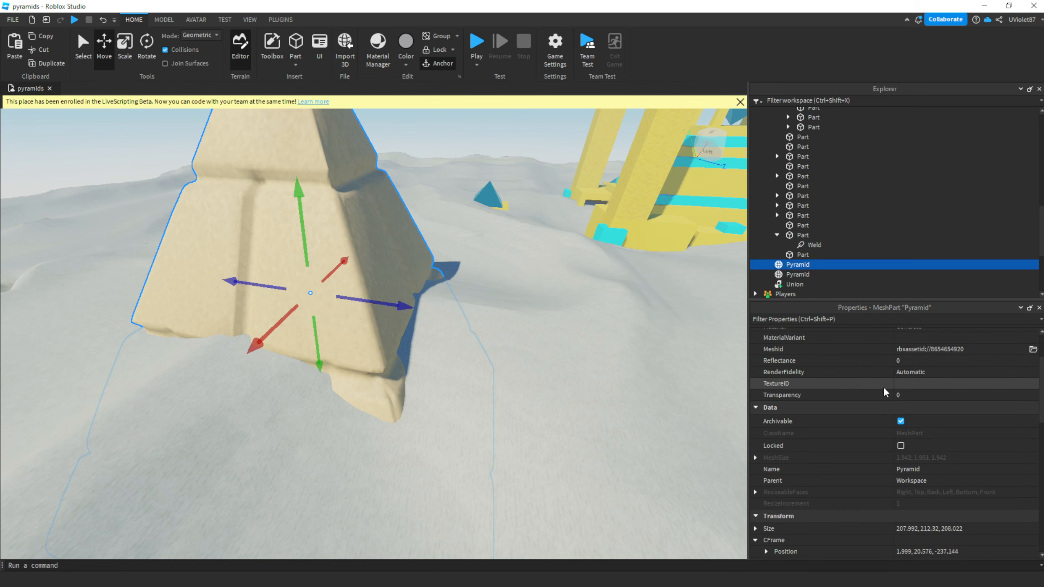
scroll(879, 397, down, 4)
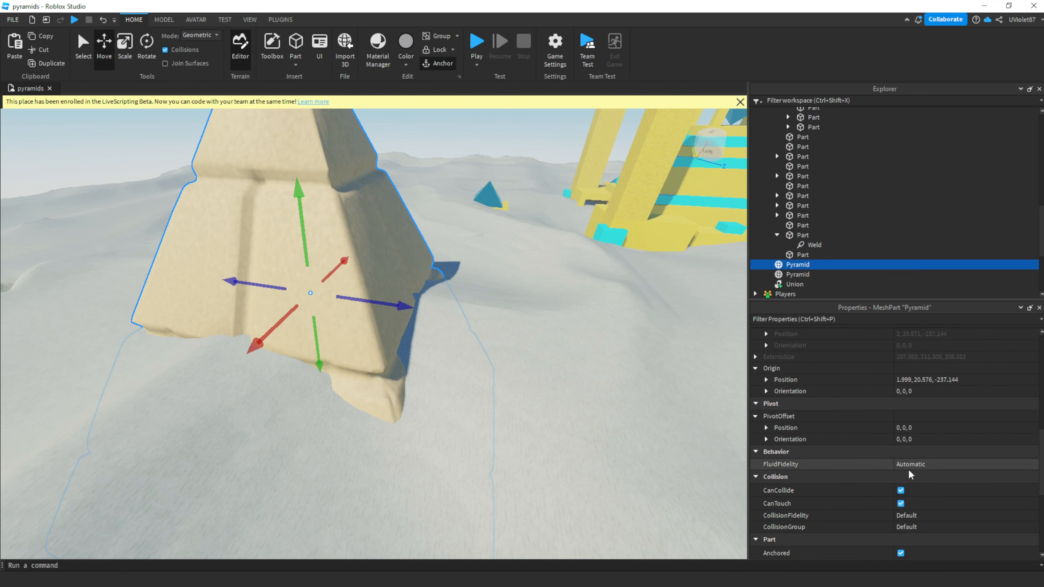
click(901, 490)
key(f)
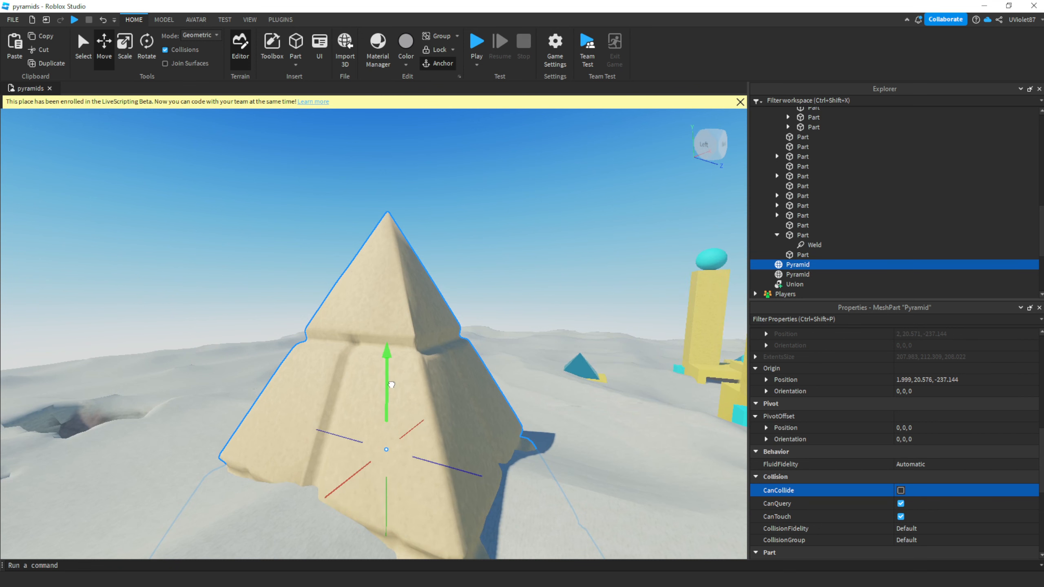
Look over the pyramid's grooved face and turn off its CanTouch property.
right_drag(517, 368, 529, 379)
key(a)
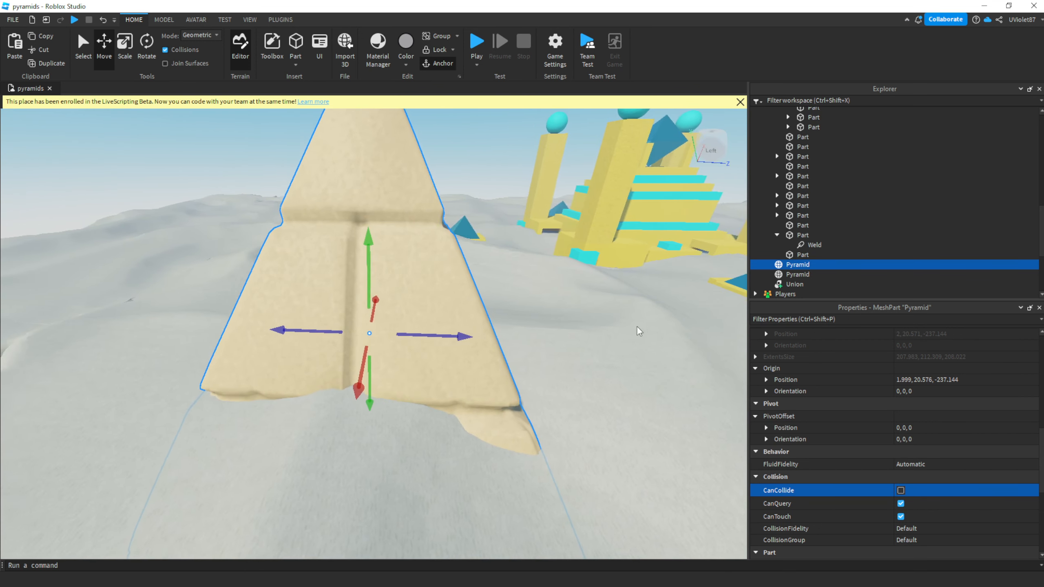
mouse_move(505, 266)
right_down()
mouse_move(510, 275)
mouse_move(504, 267)
right_up()
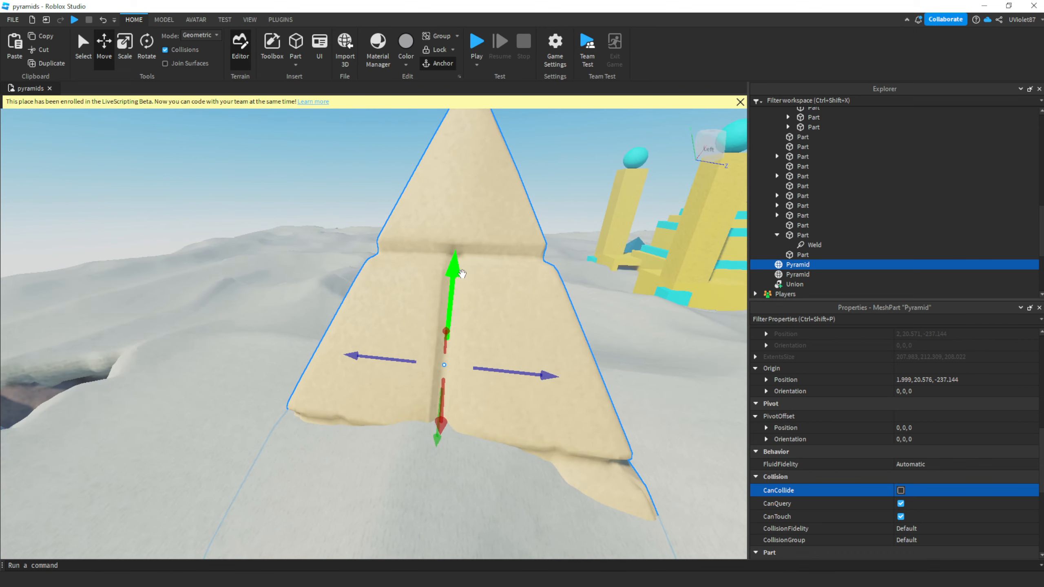
right_drag(551, 302, 553, 313)
key(w)
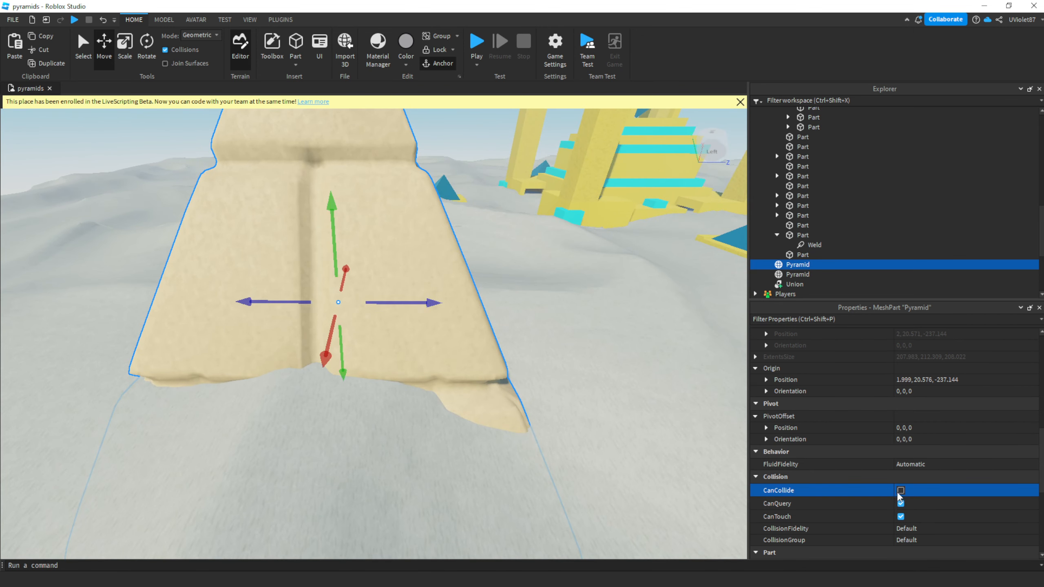
click(901, 516)
scroll(617, 354, down, 5)
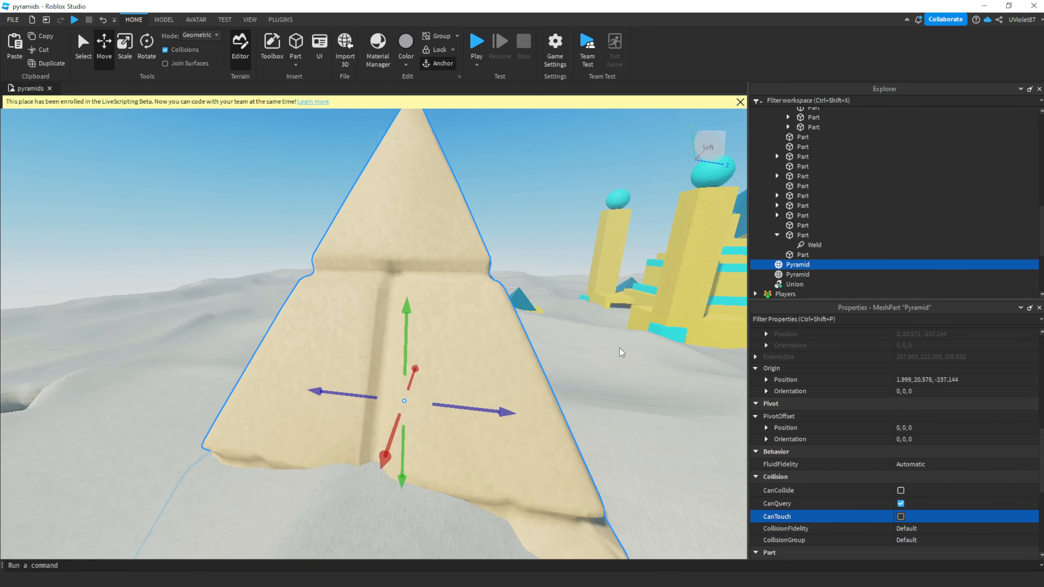
Turn the pyramid's CanCollide and CanTouch properties back on.
click(900, 490)
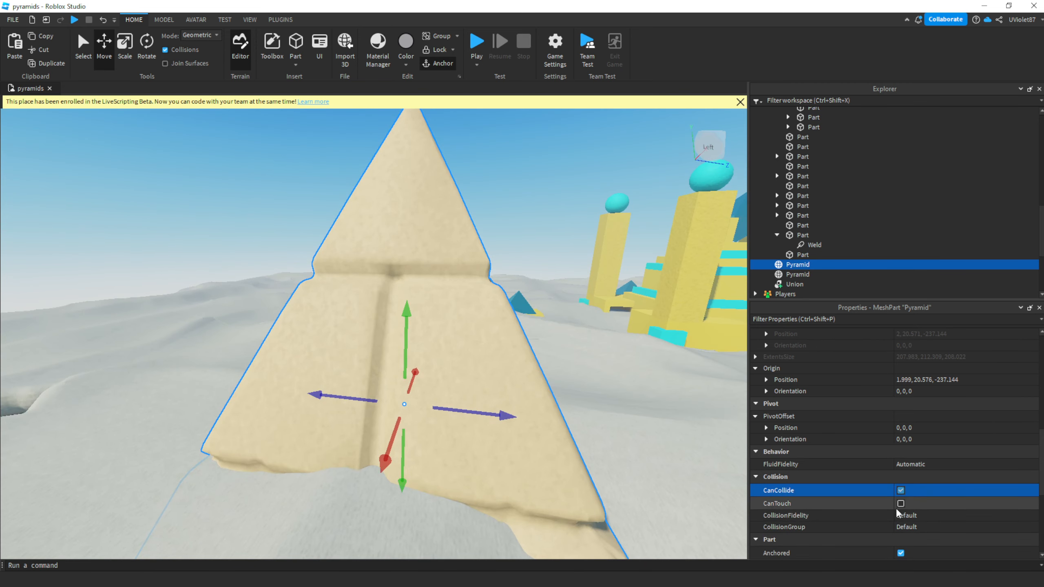
click(901, 491)
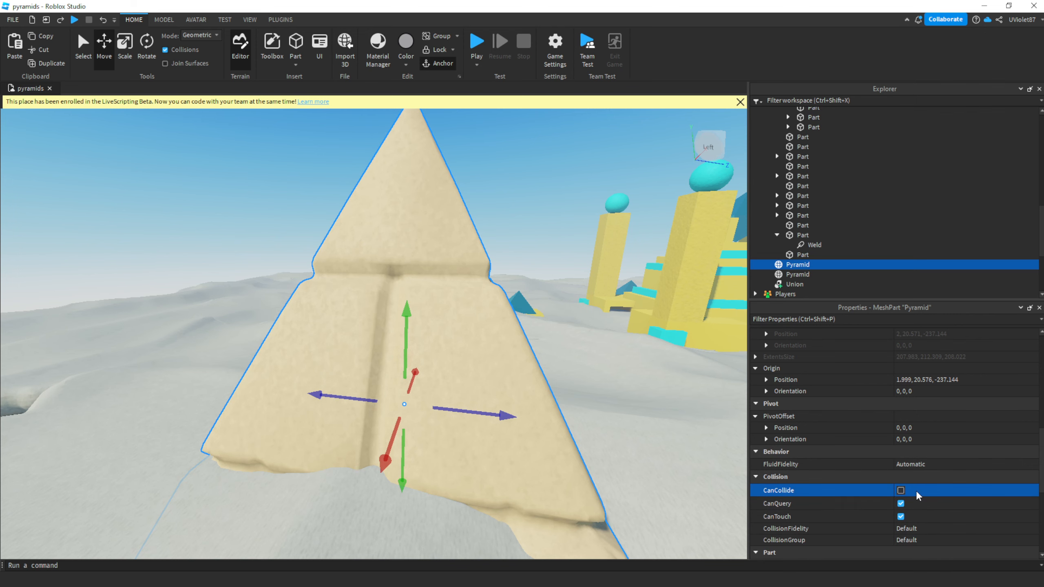
click(900, 490)
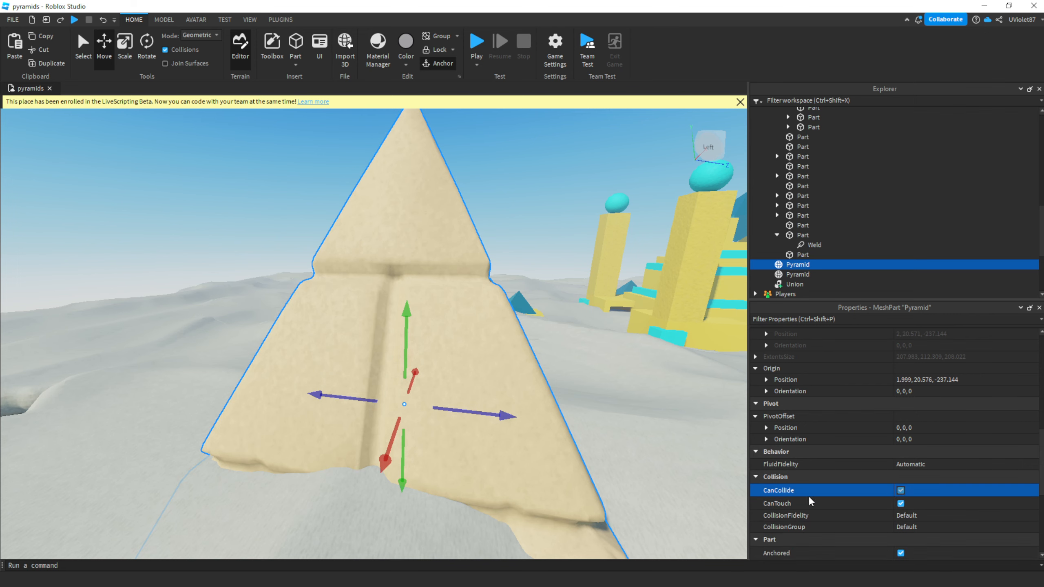
View the temple and the distant second pyramid from beside the selected pyramid's shaded side.
right_drag(673, 458, 364, 210)
key(w)
key(w)
key(s)
drag(344, 206, 344, 191)
right_drag(390, 234, 391, 233)
key(s)
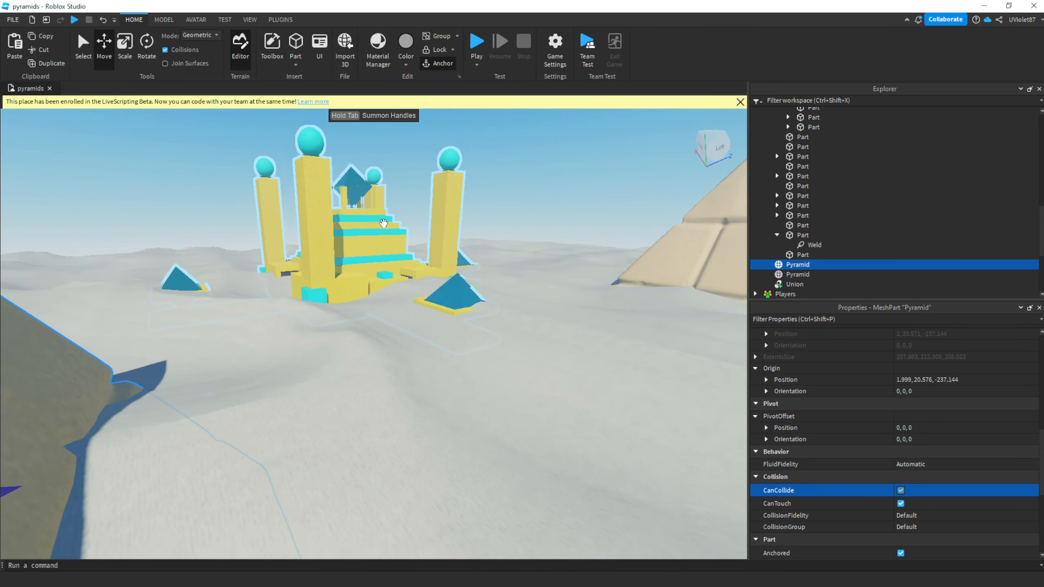
key(s)
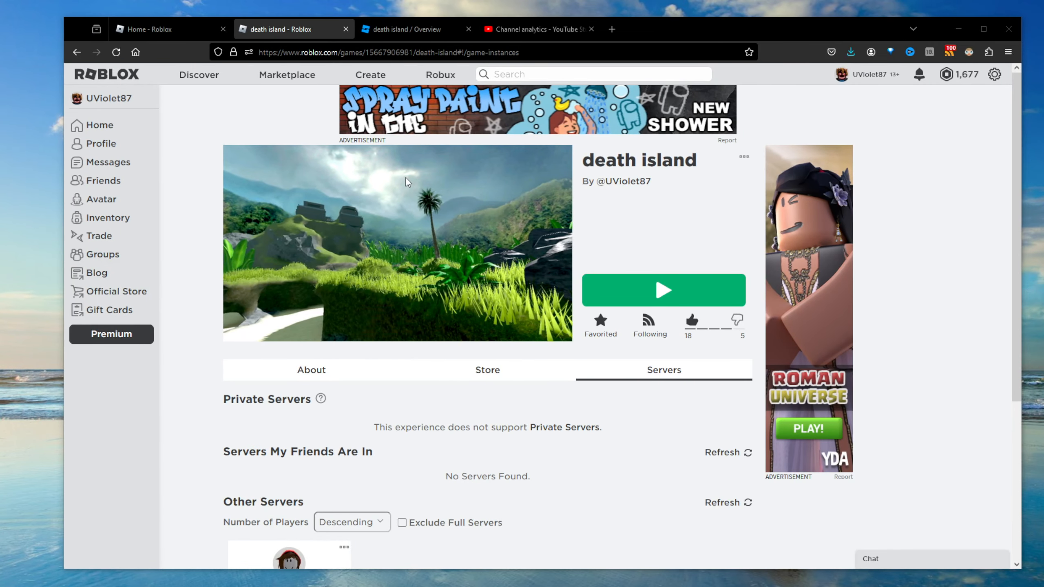
Open the YouTube Studio channel analytics in the browser and review the content views and impressions for the last 28 days.
click(530, 30)
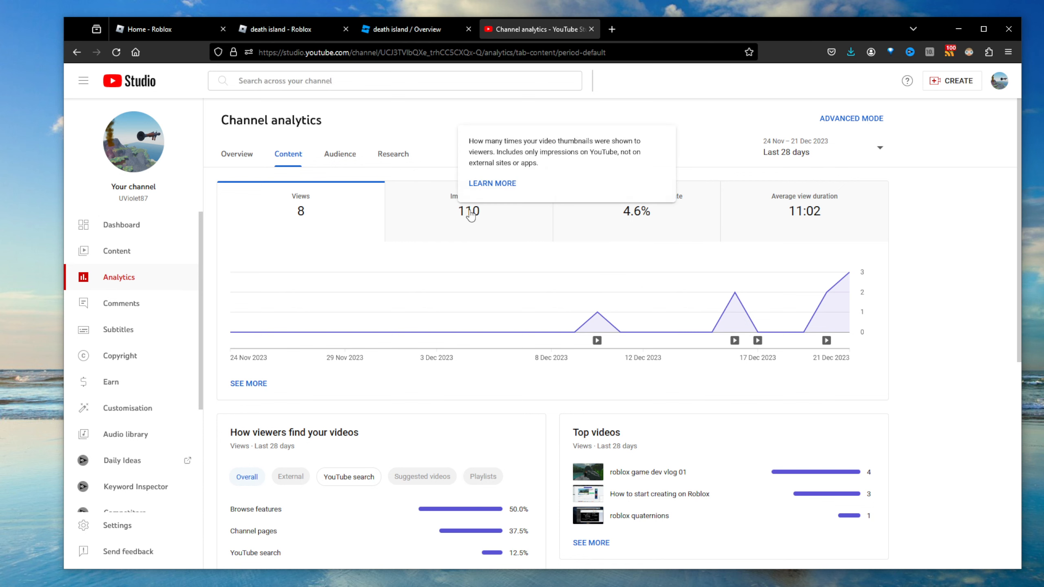
scroll(701, 452, down, 1)
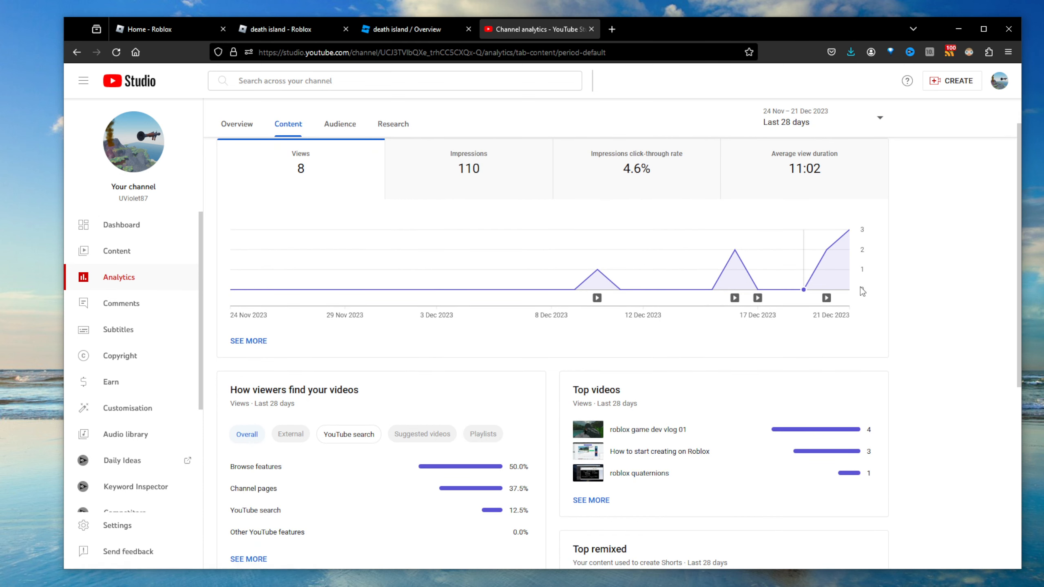
scroll(830, 294, up, 1)
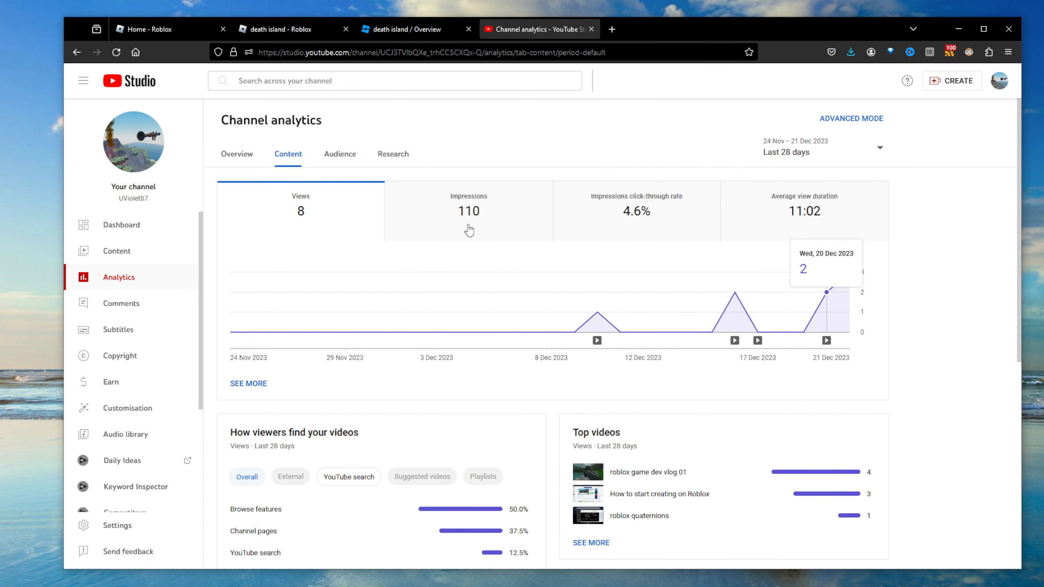
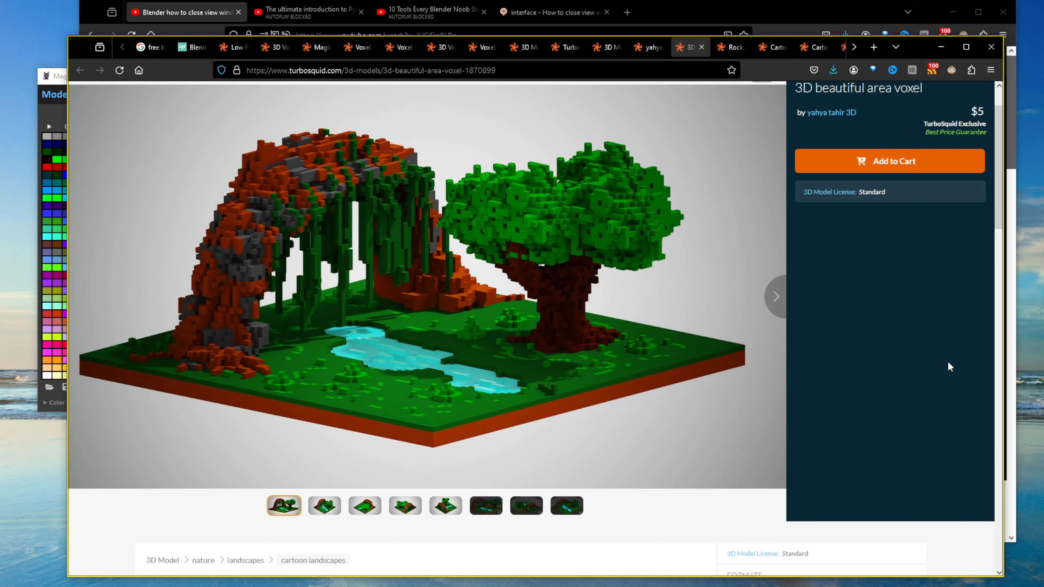
Read the description and 3D model specifications of the "3D beautiful area voxel" listing on TurboSquid.
scroll(950, 366, down, 5)
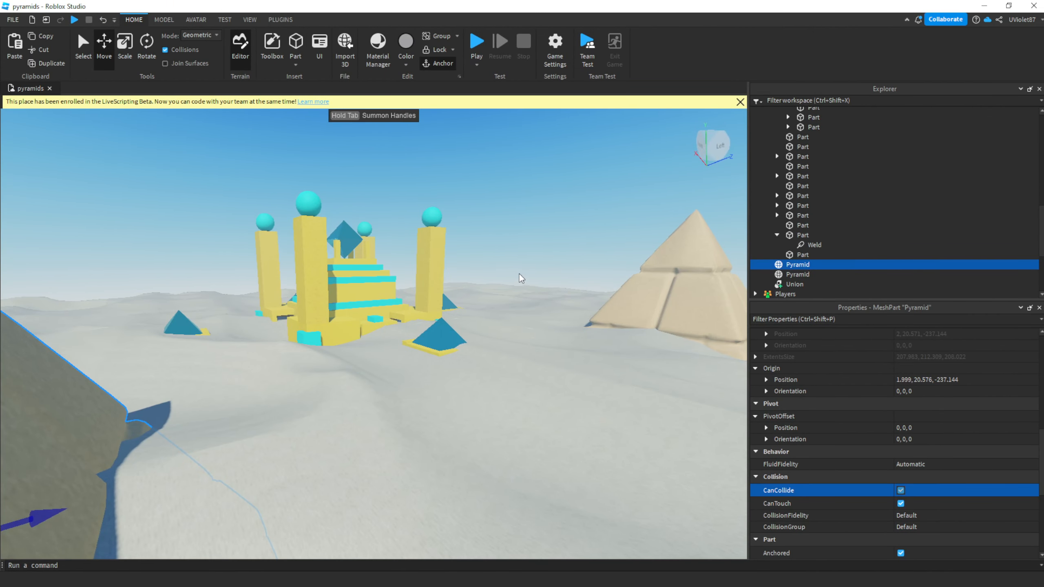
Return to Roblox Studio and examine the selected pyramid's right side and the surrounding dunes from near ground level.
scroll(511, 279, up, 2)
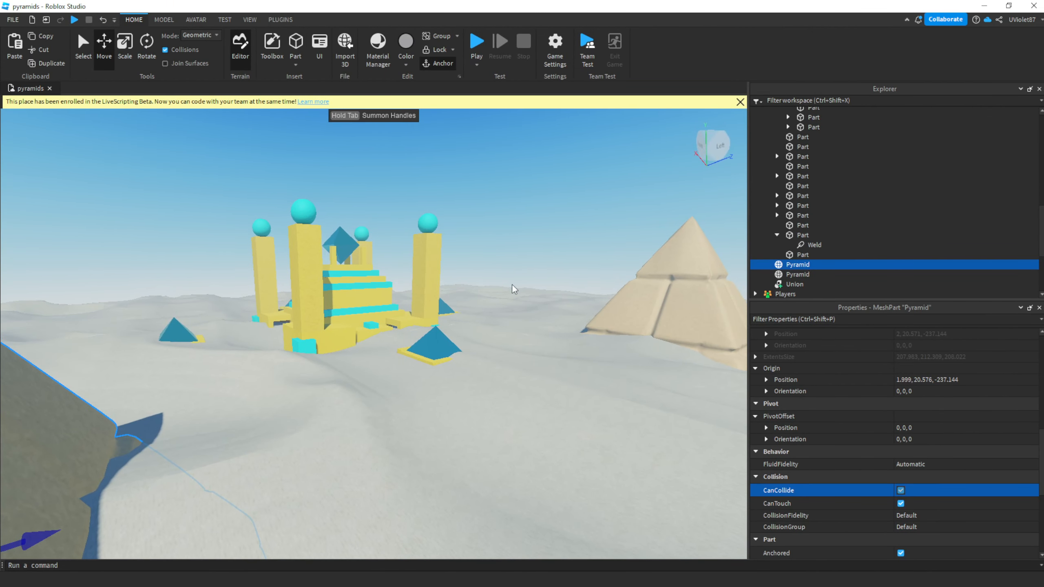
right_drag(500, 339, 514, 343)
key(d)
key(w)
key(f)
key(w)
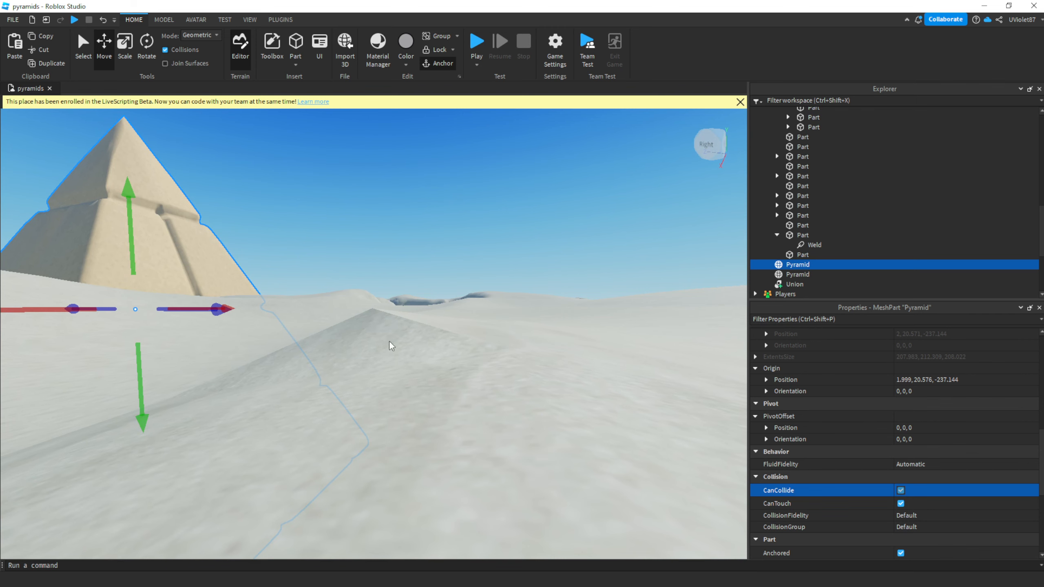
right_drag(392, 338, 372, 317)
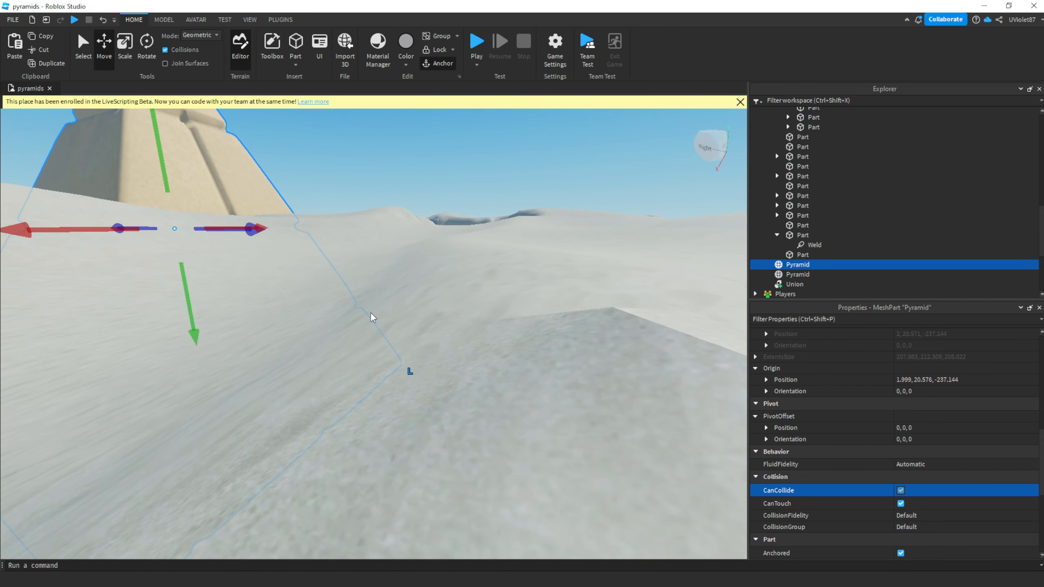
key(s)
right_drag(372, 317, 384, 310)
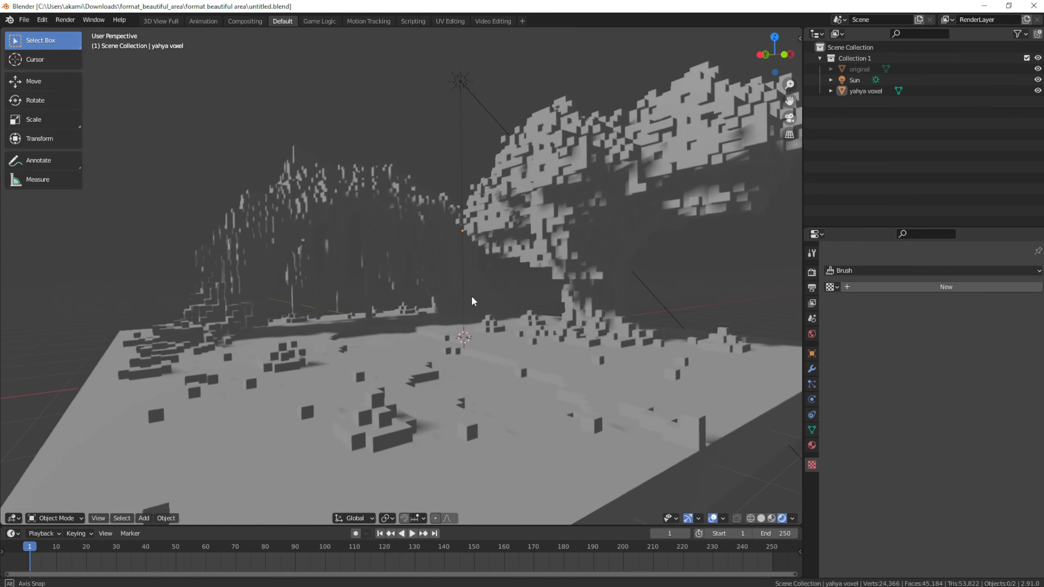
Switch to Blender and examine the voxel arch and tree landscape from several angles, advancing the timeline to frame 3.
middle_drag(472, 298, 576, 333)
right_click(581, 343)
middle_drag(668, 266, 657, 265)
key(Right)
key(Right)
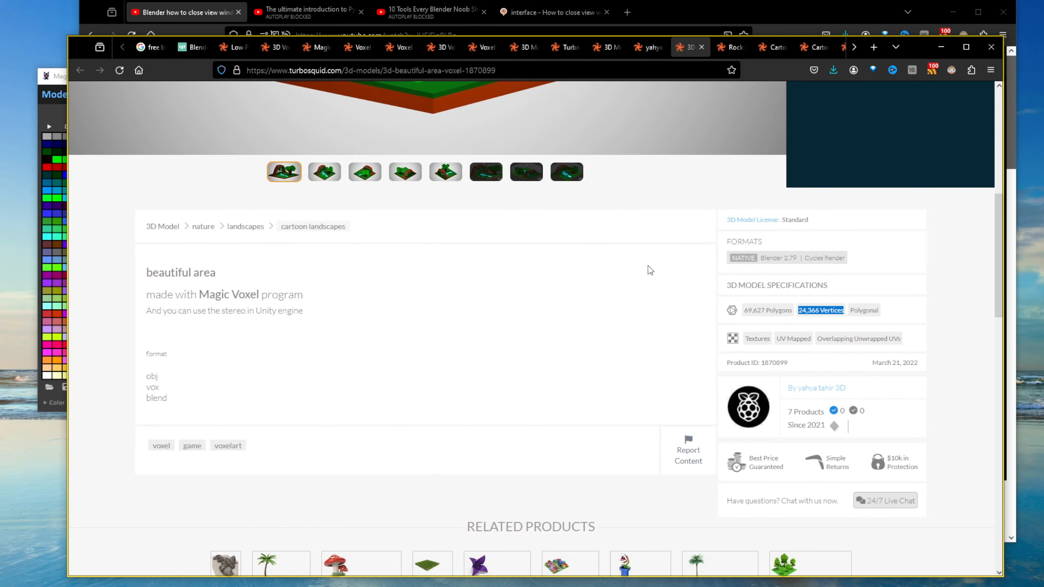
Look back over the TurboSquid voxel listing, and return to Blender to display the voxel landscape in wireframe shading.
scroll(715, 273, up, 10)
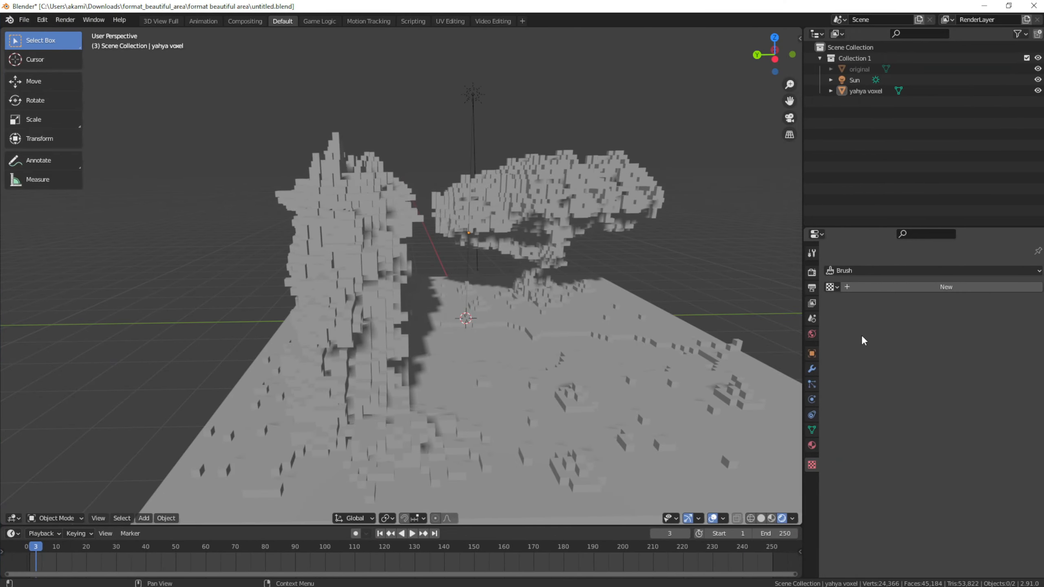
middle_drag(720, 281, 707, 485)
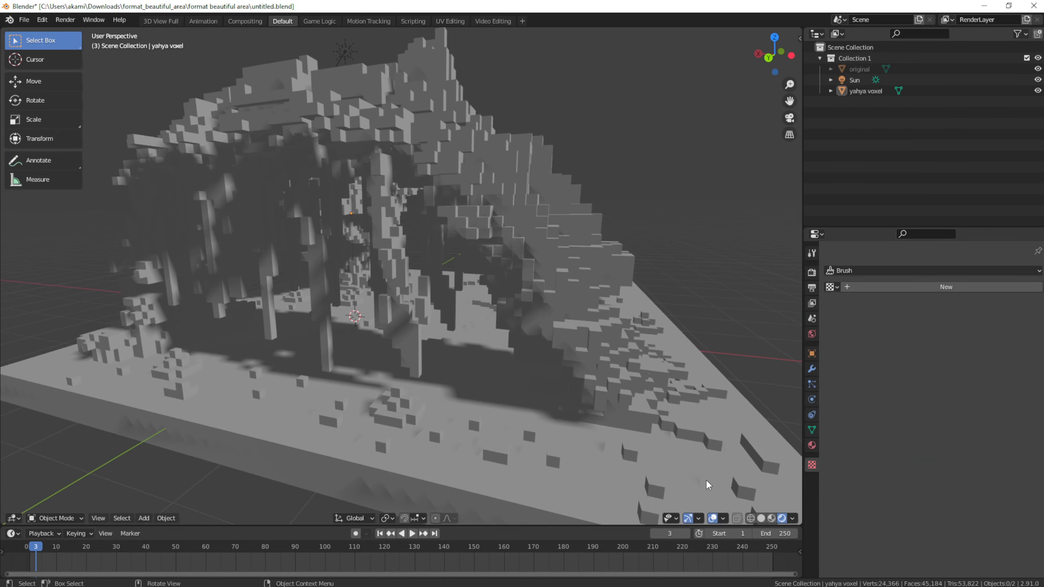
click(750, 520)
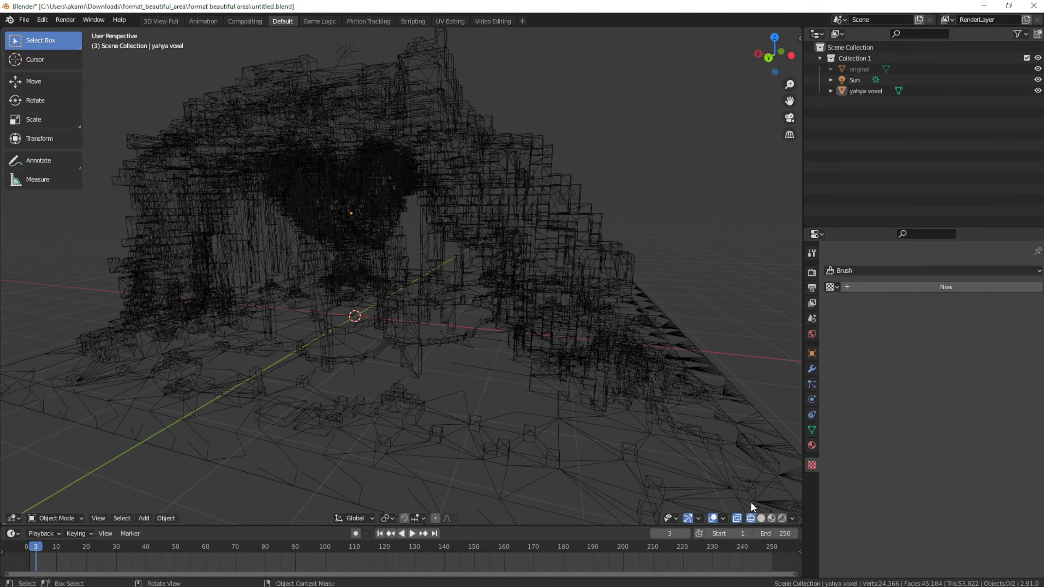
Return the viewport to solid shading, open the sidebar, and check its view settings and the voxel landscape's transform properties.
click(761, 519)
middle_drag(708, 383, 510, 352)
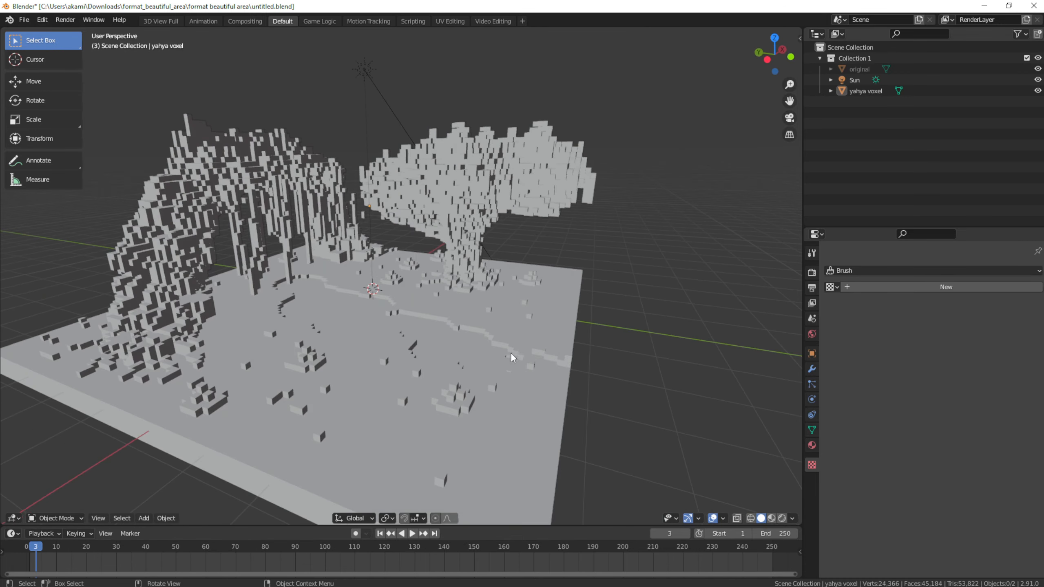
drag(800, 36, 642, 41)
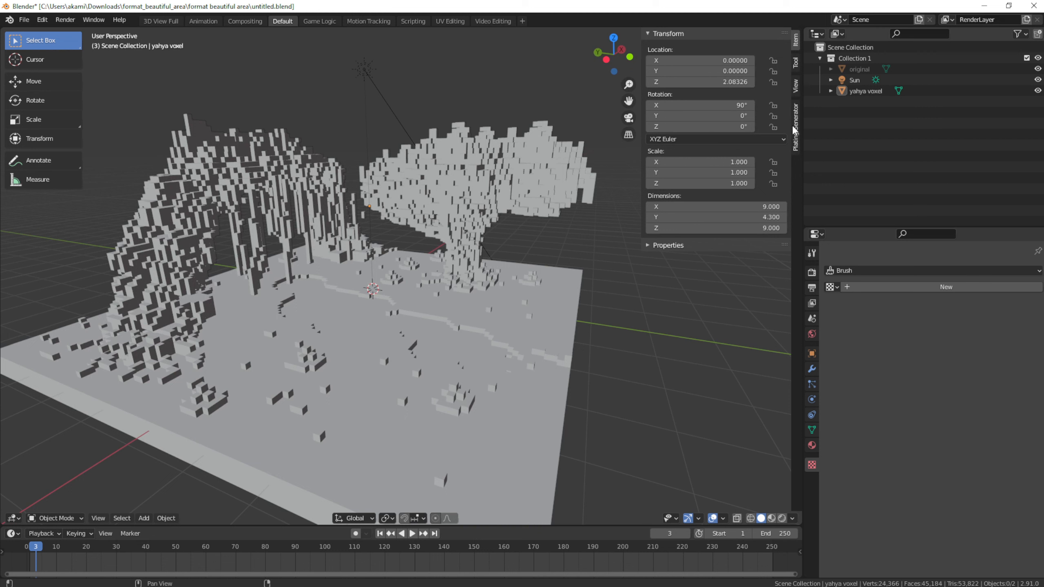
click(796, 87)
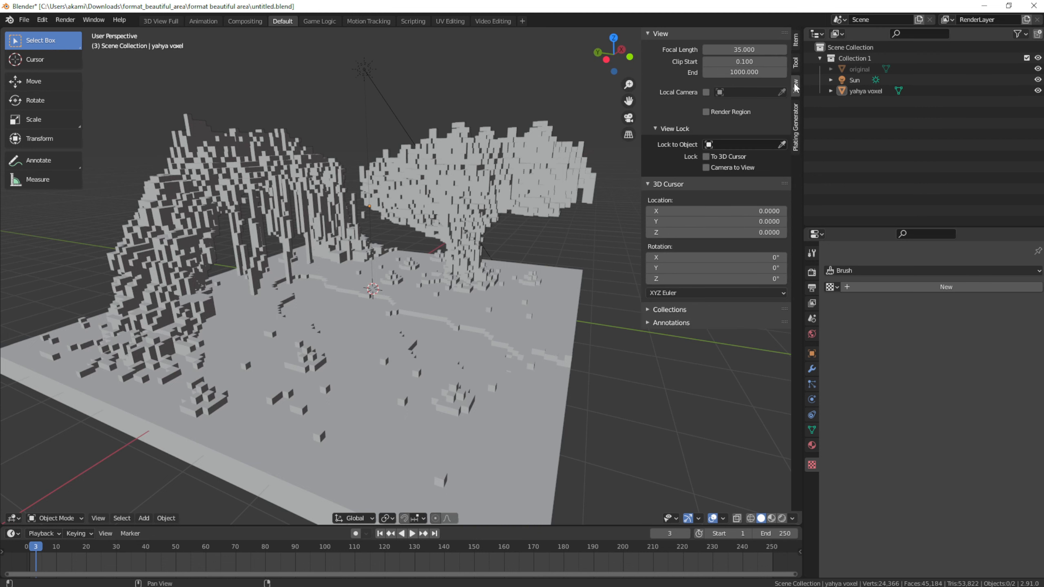
click(796, 46)
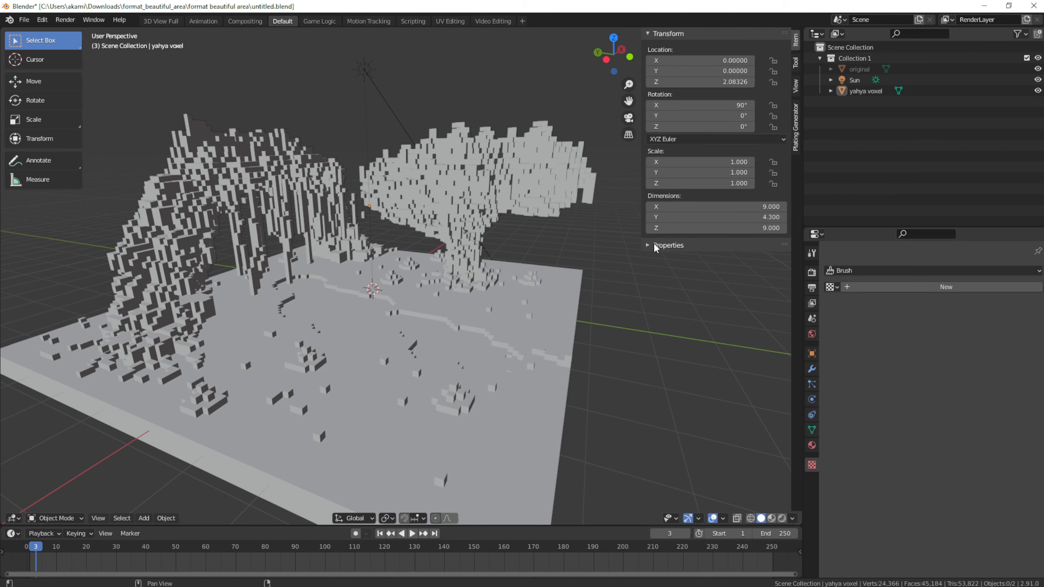
right_click(625, 215)
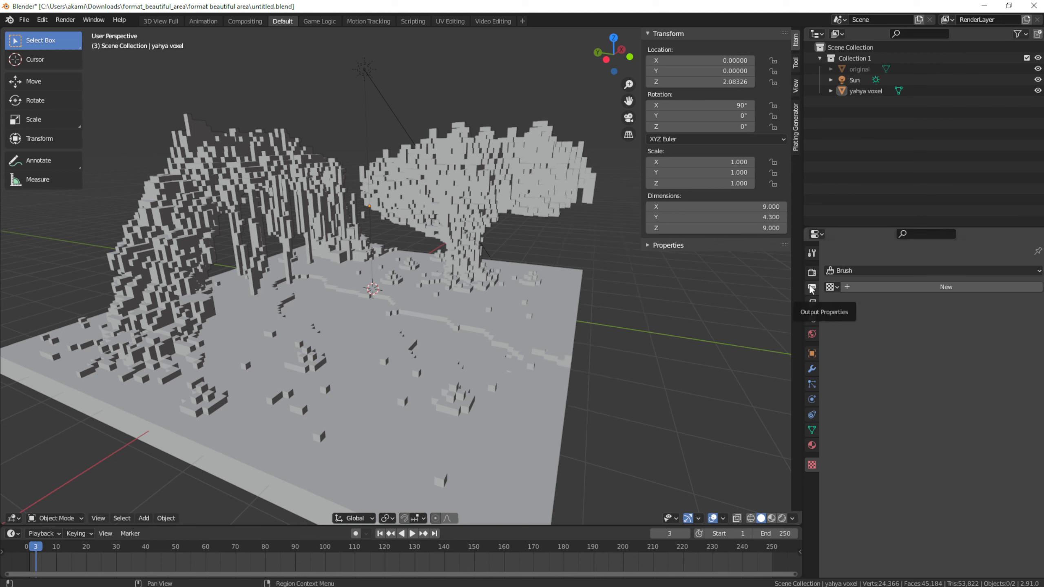
Display the scene's render properties and check the render engine setting.
click(812, 272)
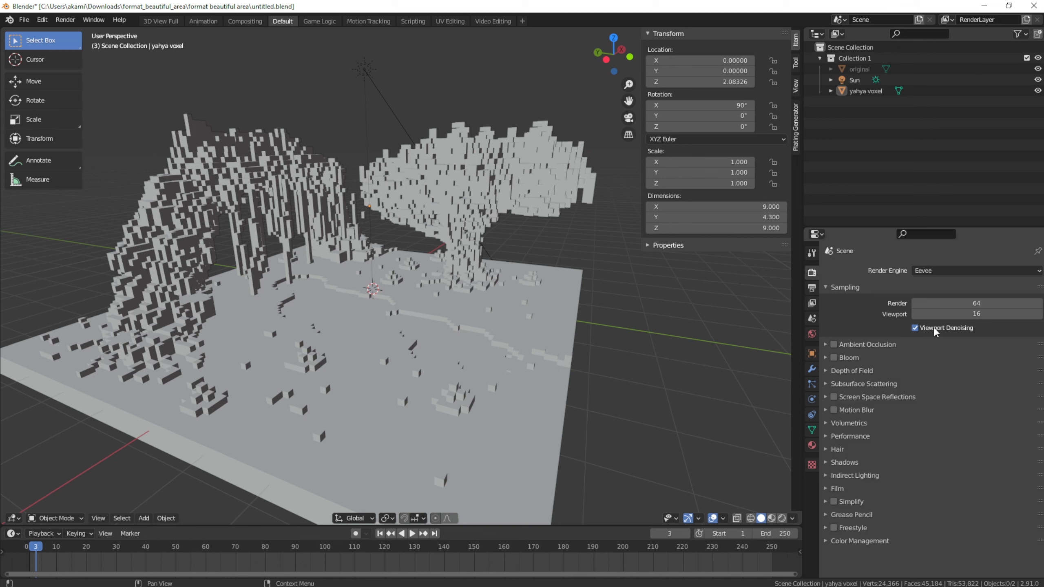
click(937, 271)
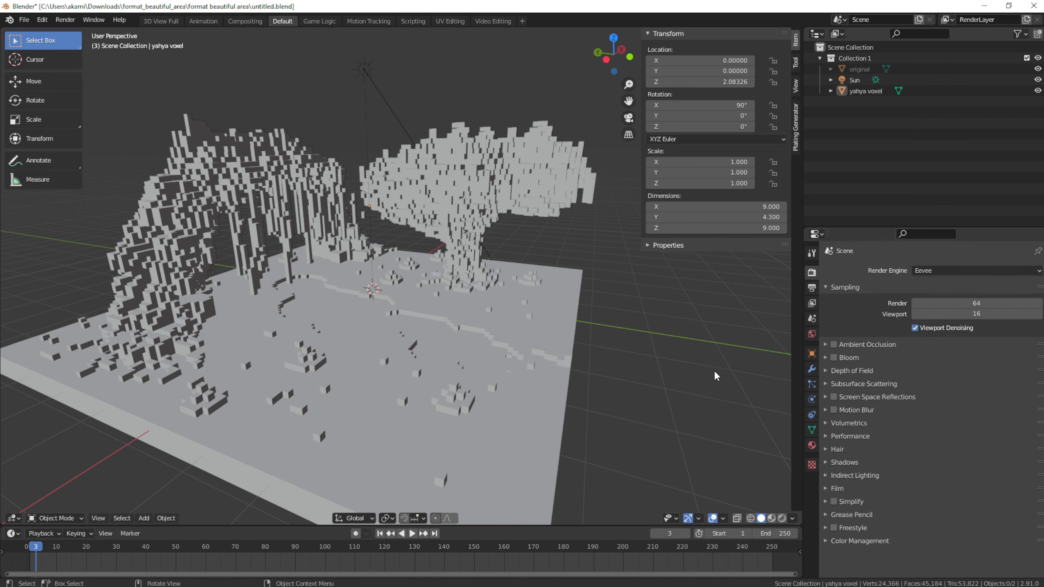
middle_drag(654, 393, 656, 415)
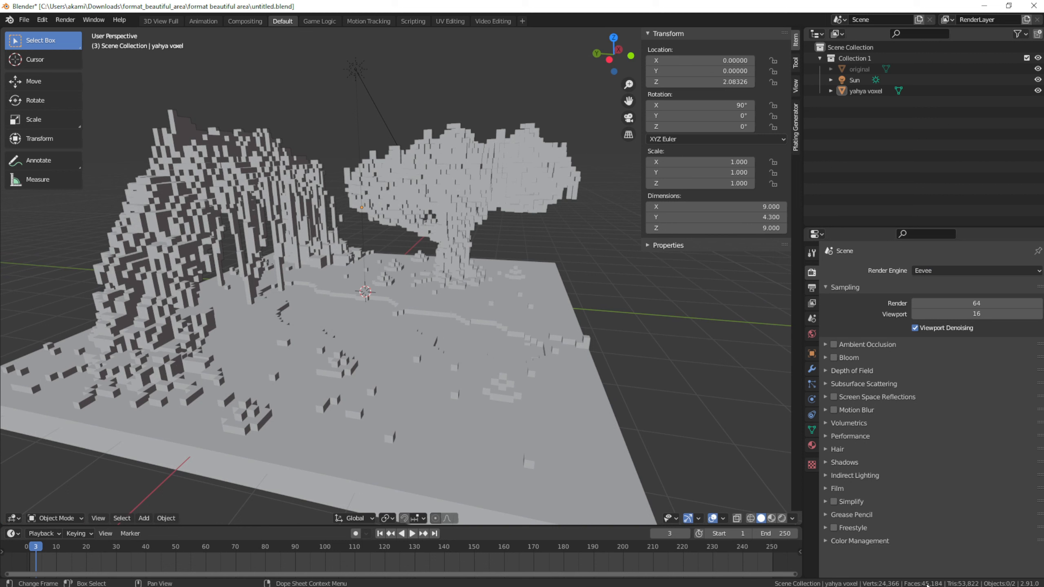
Turn the status bar's scene statistics off and back on.
right_click(695, 585)
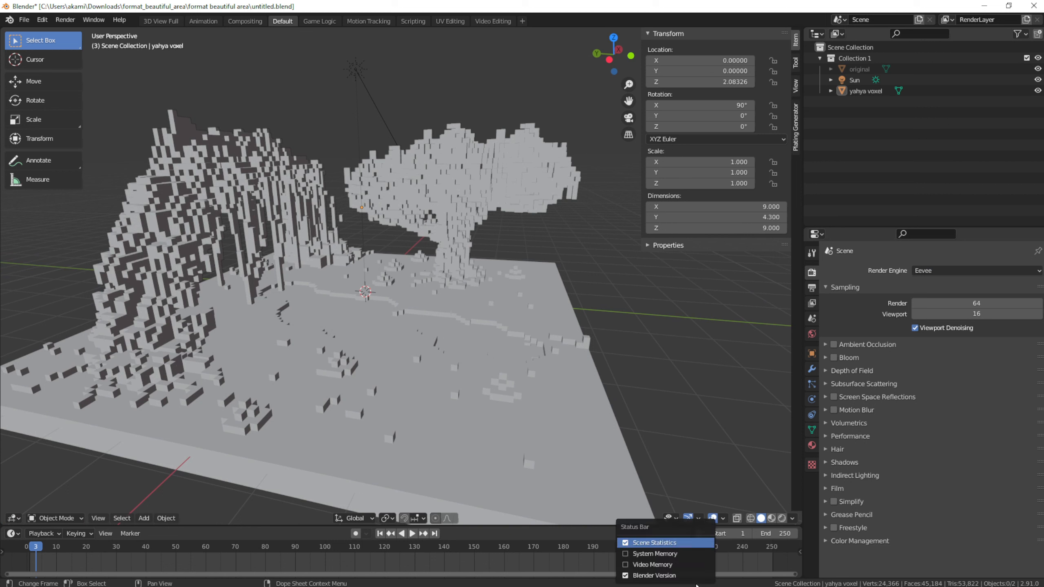
click(629, 542)
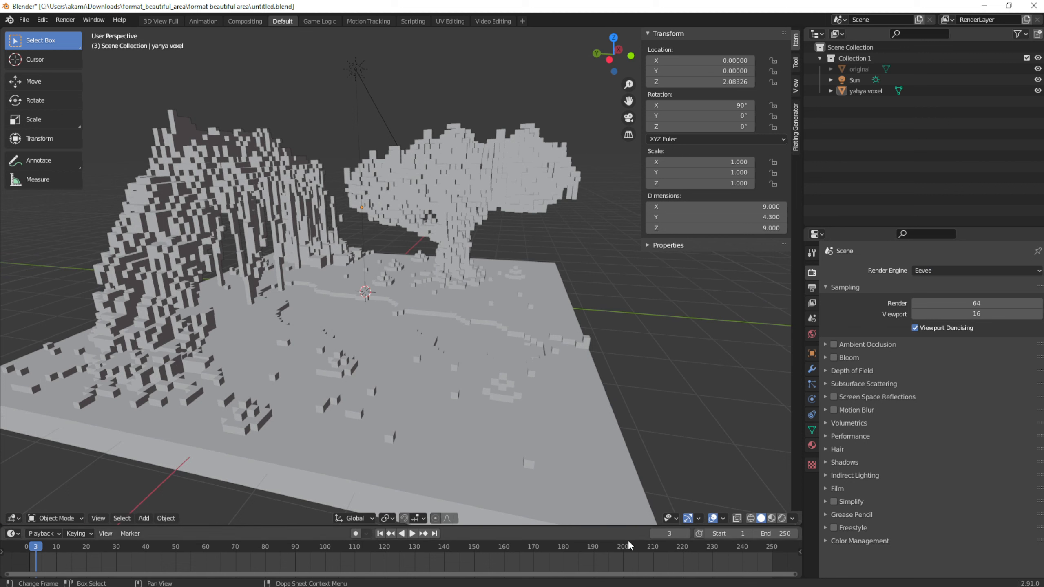
right_click(663, 584)
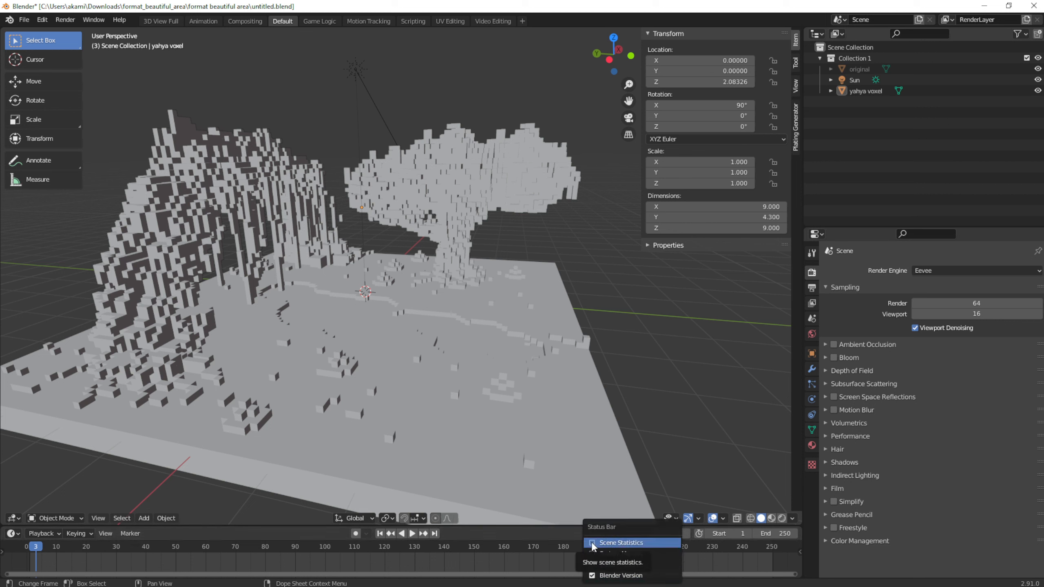
click(591, 542)
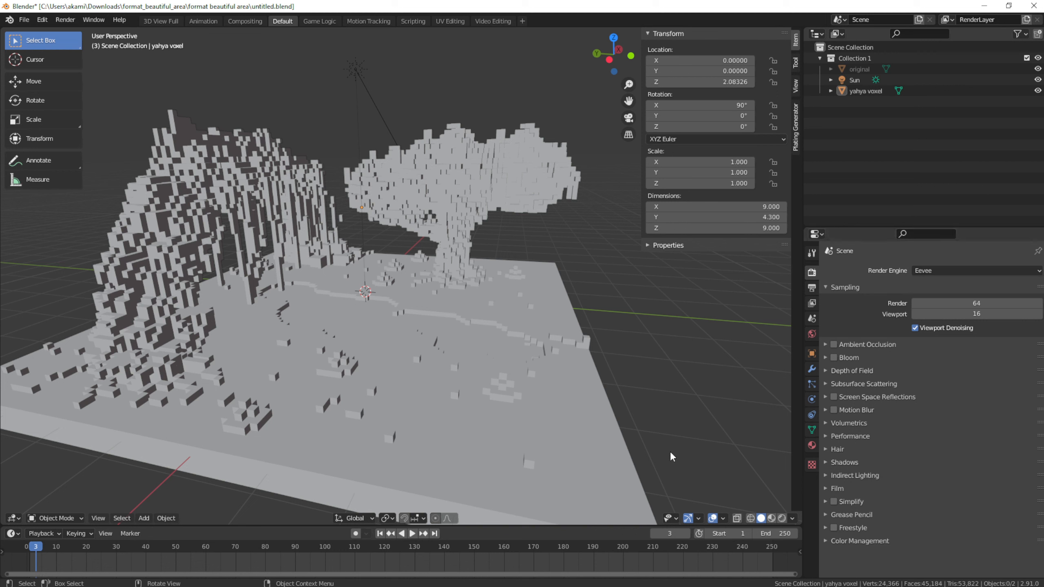
Select all visible objects in the scene and view the arch's hanging columns up close.
right_click(586, 412)
middle_drag(586, 336, 613, 442)
middle_drag(548, 433, 438, 448)
key(a)
scroll(526, 351, up, 5)
scroll(387, 390, up, 5)
scroll(388, 390, up, 2)
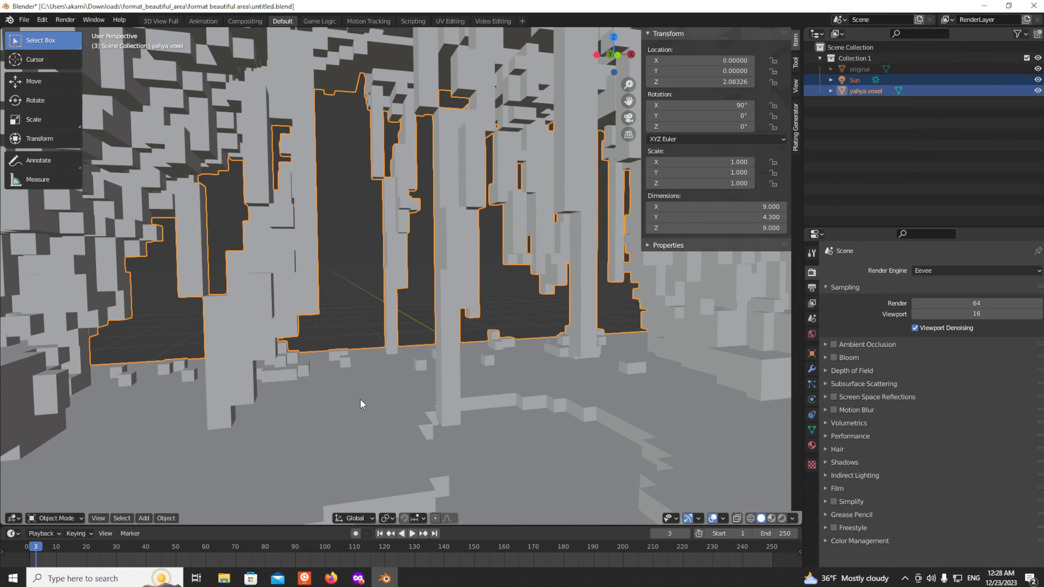
Examine the hanging columns, tree canopy and trunk from several close angles, with the selection tool set to Select Circle.
middle_drag(361, 394, 383, 356)
scroll(384, 362, down, 2)
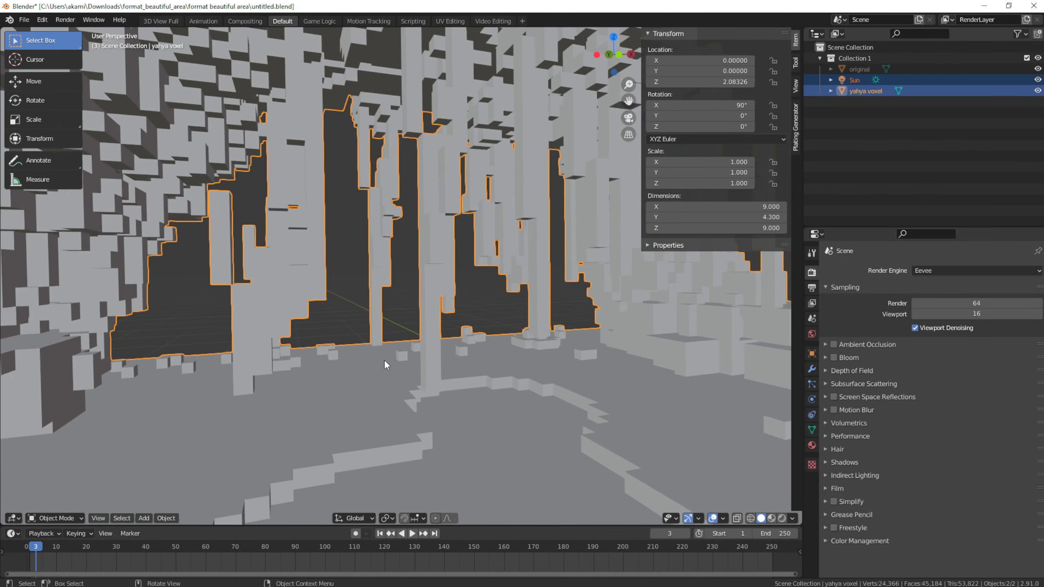
middle_drag(389, 314, 490, 343)
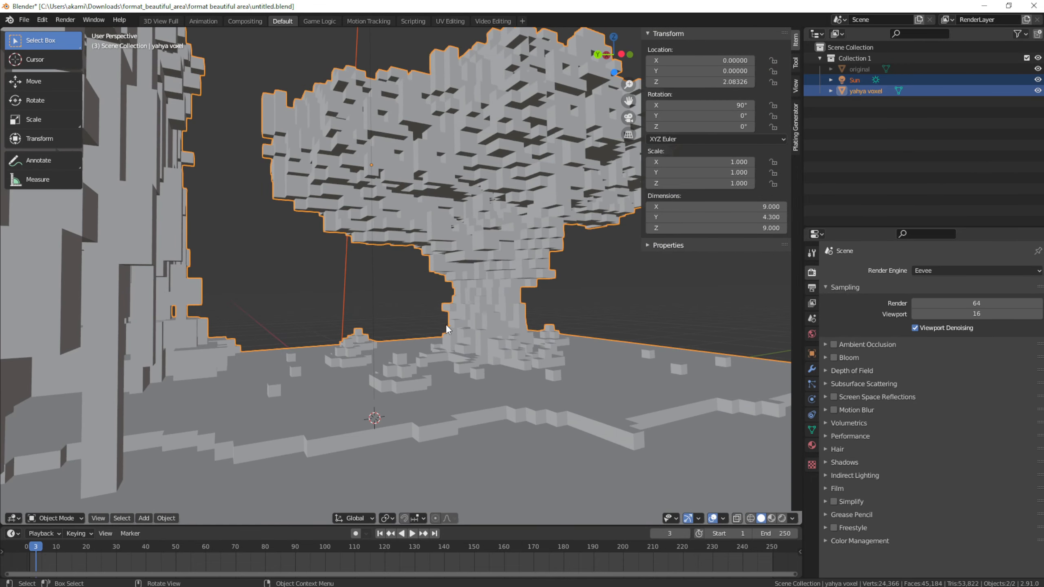
middle_drag(458, 294, 41, 342)
key(w)
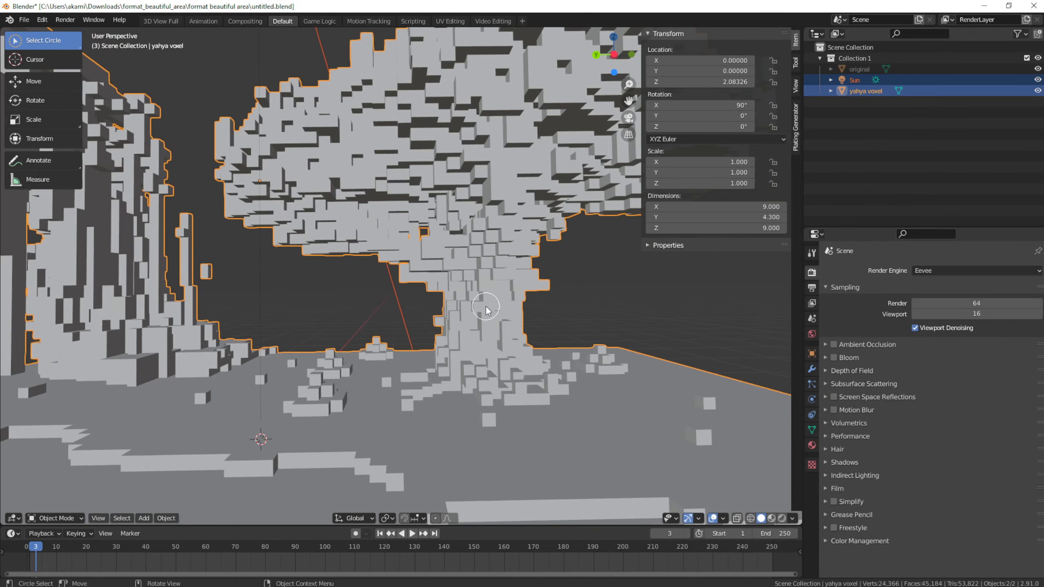
middle_drag(486, 310, 489, 281)
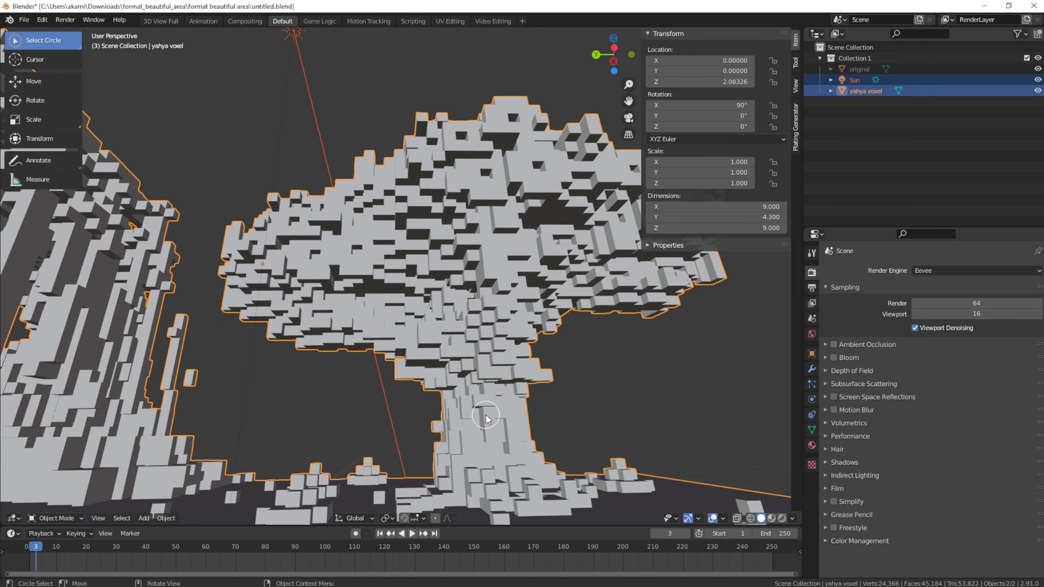
middle_drag(613, 380, 397, 396)
middle_drag(473, 427, 381, 444)
middle_drag(357, 385, 332, 367)
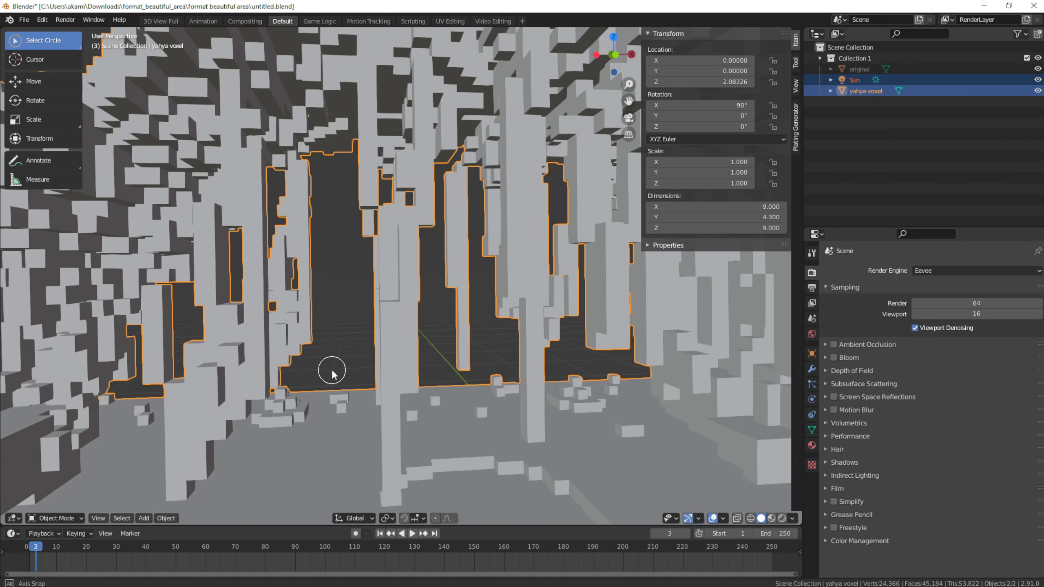
scroll(331, 368, down, 5)
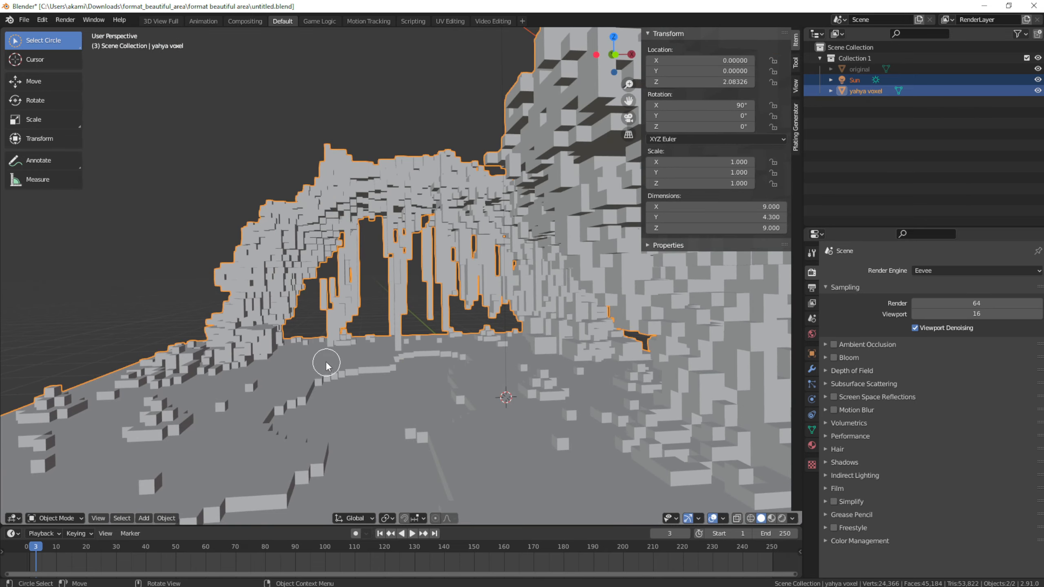
scroll(327, 366, down, 6)
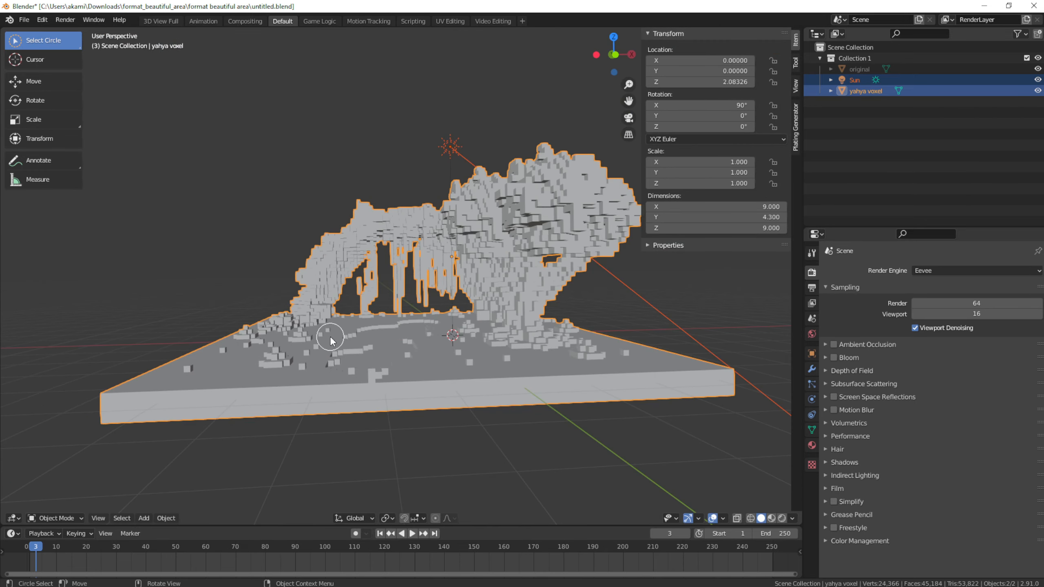
Examine the voxel ground, stream edges, arch and tree base from above and near ground level.
middle_drag(331, 340, 224, 285)
scroll(423, 338, up, 10)
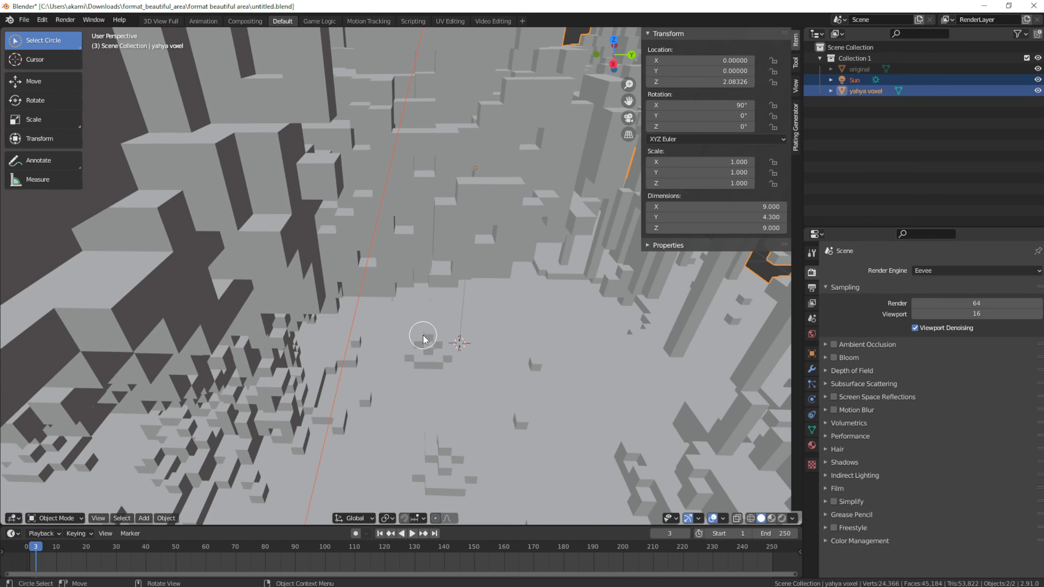
scroll(373, 295, down, 10)
middle_drag(366, 299, 499, 286)
scroll(473, 286, up, 8)
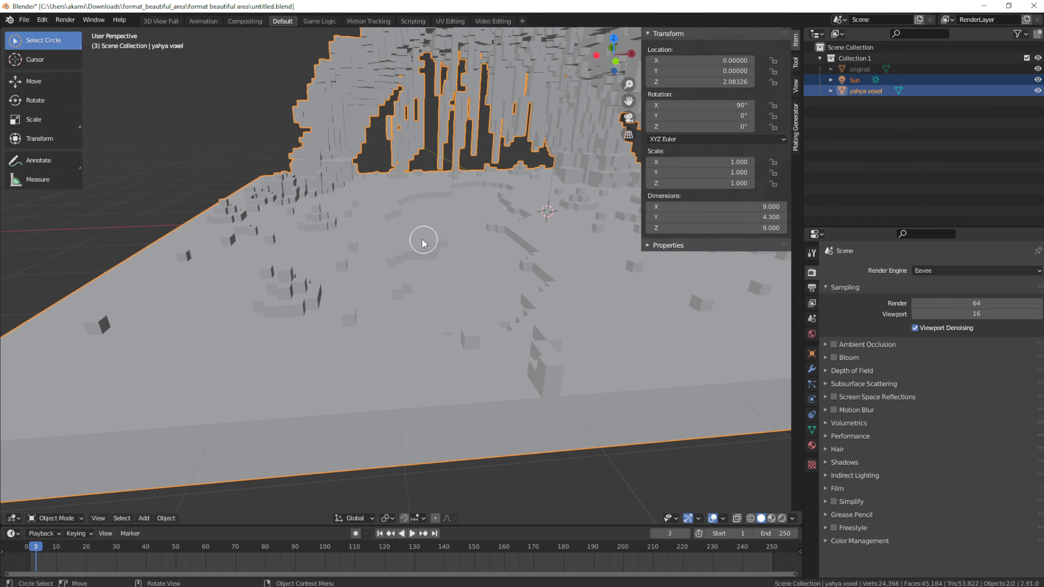
scroll(418, 222, down, 2)
middle_drag(415, 224, 389, 336)
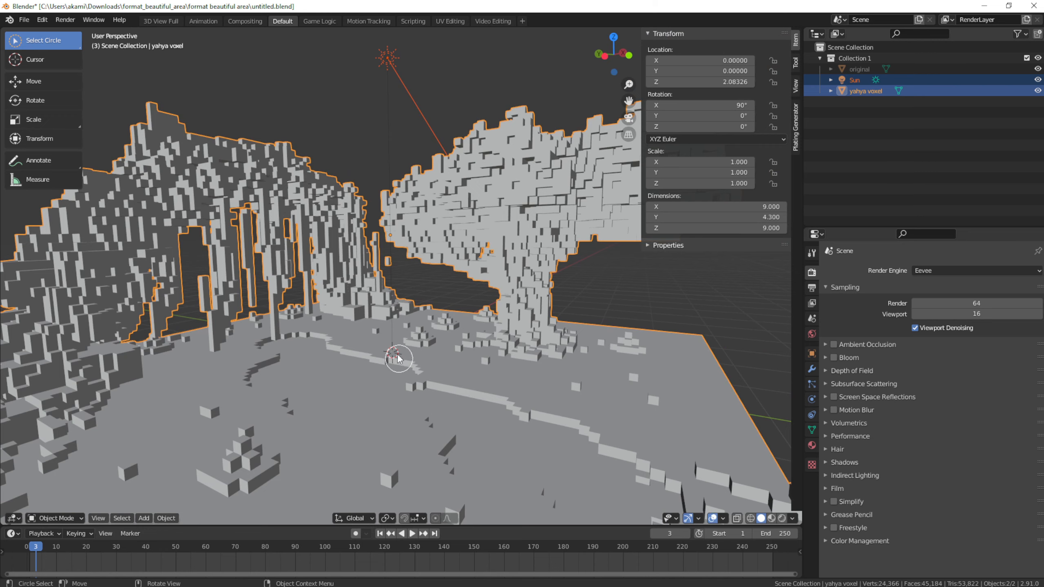
middle_drag(365, 324, 340, 344)
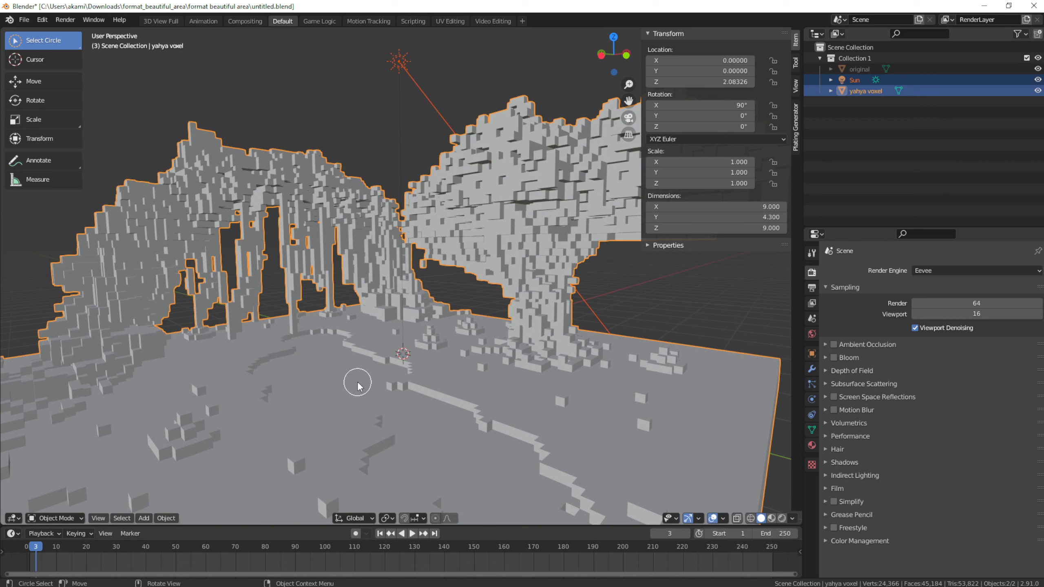
middle_drag(371, 419, 442, 361)
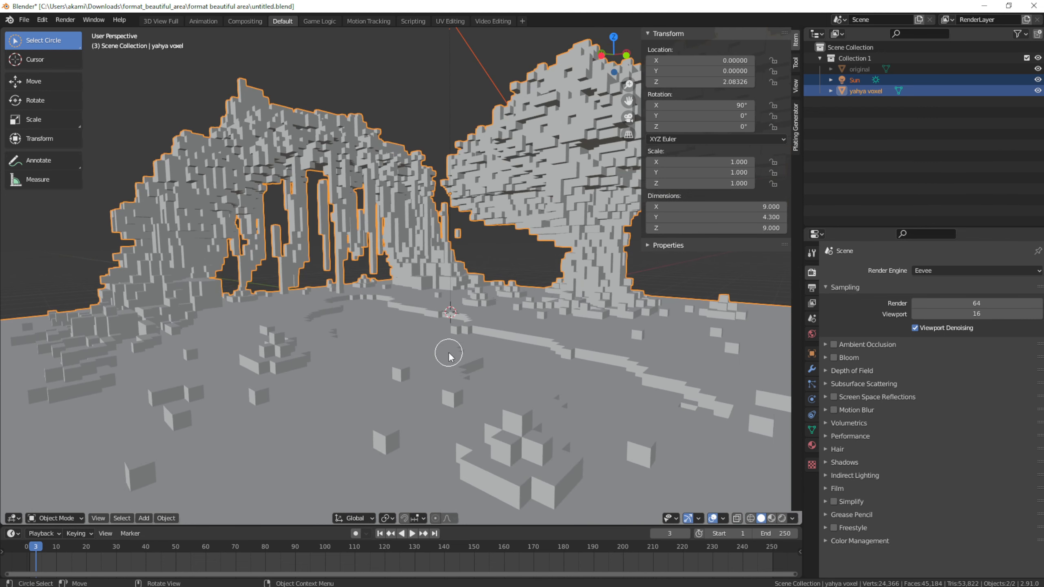
middle_drag(427, 312, 424, 322)
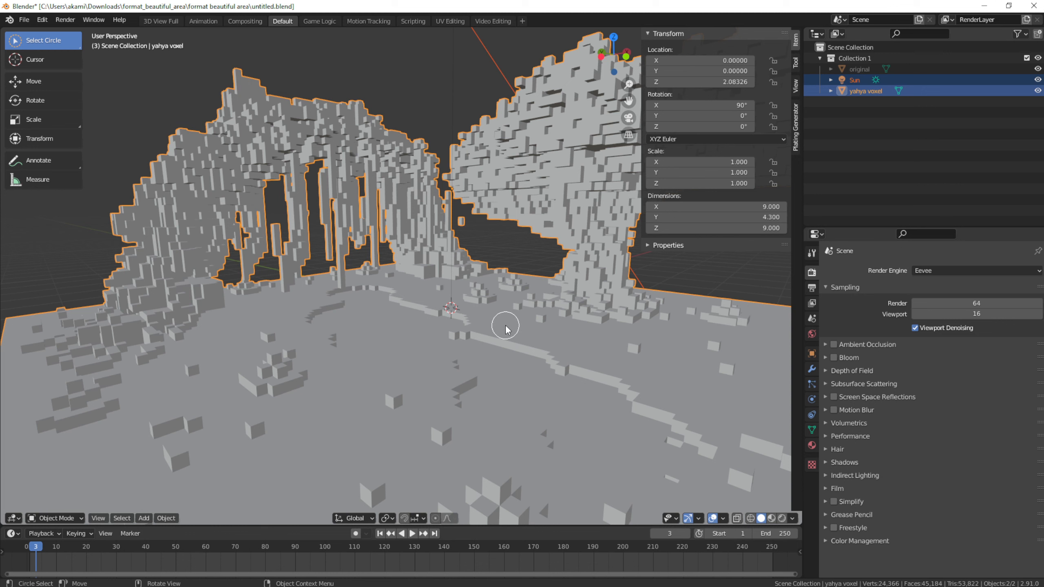
middle_drag(372, 343, 455, 333)
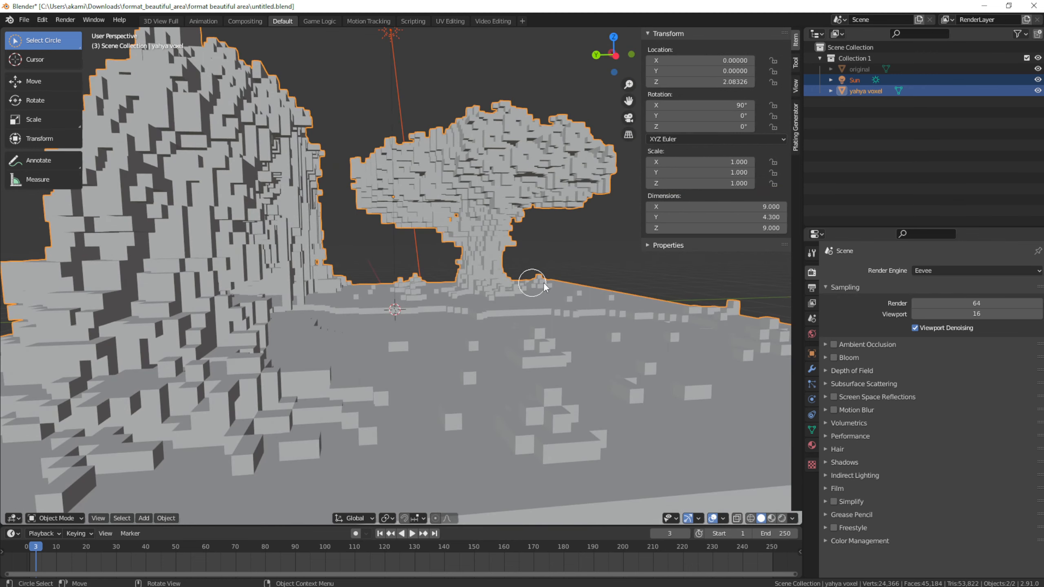
middle_drag(559, 303, 369, 304)
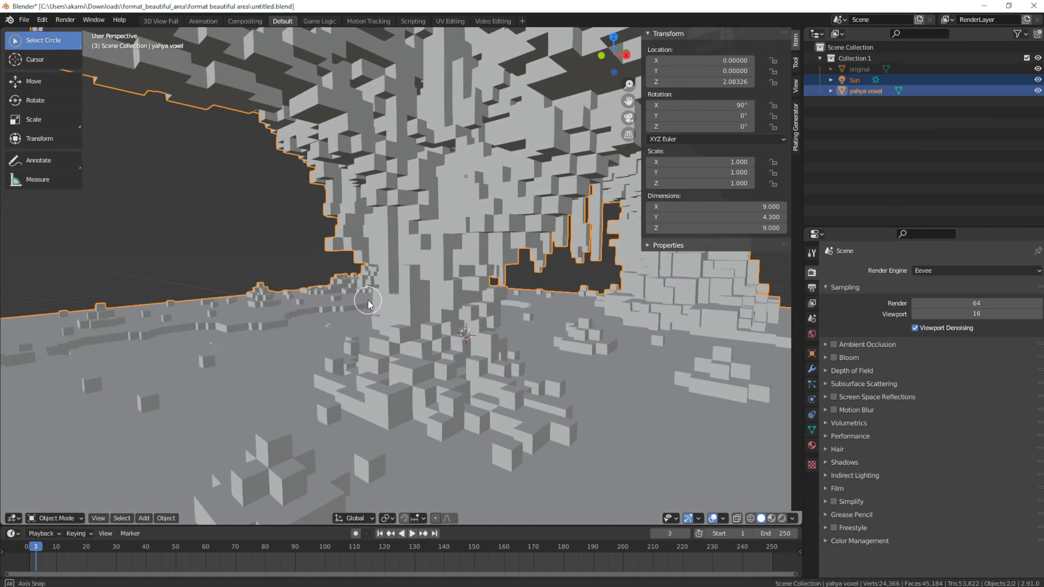
scroll(368, 305, down, 6)
middle_drag(477, 298, 508, 310)
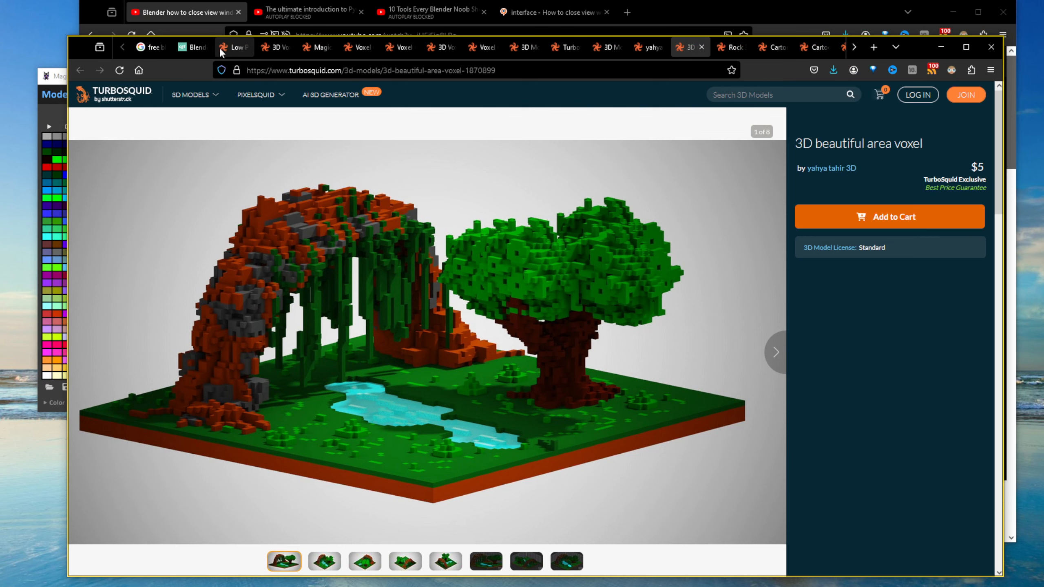
Switch to the browser and look over the TurboSquid low poly models, the free blender models search and the CGTrader voxel listings.
click(230, 47)
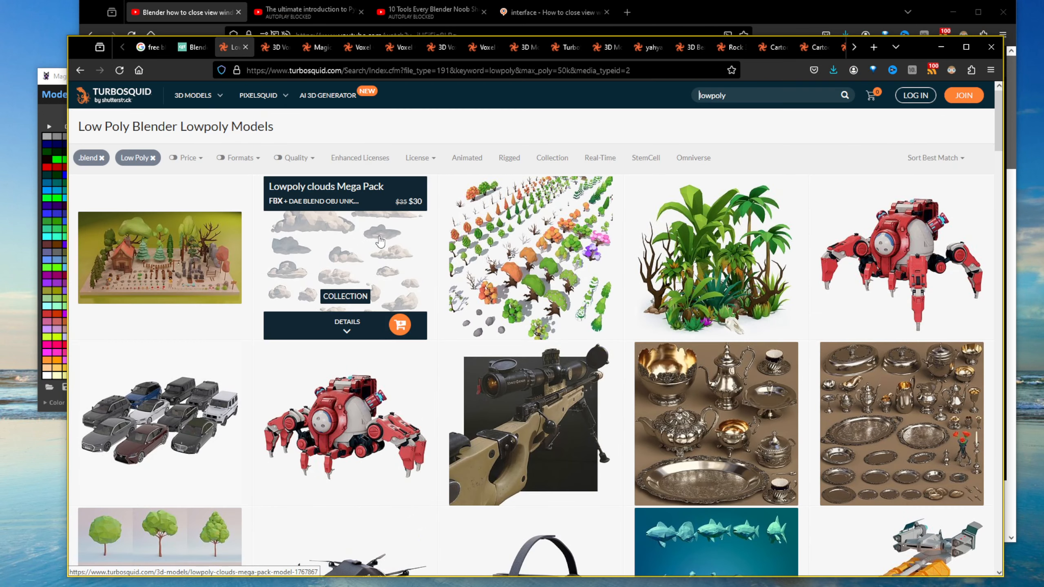
click(152, 47)
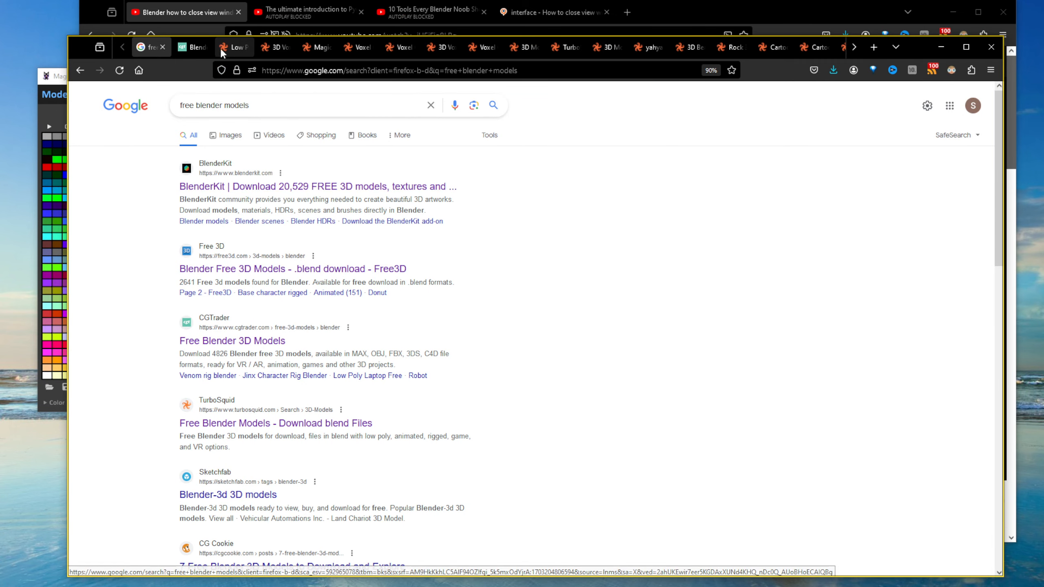
click(192, 47)
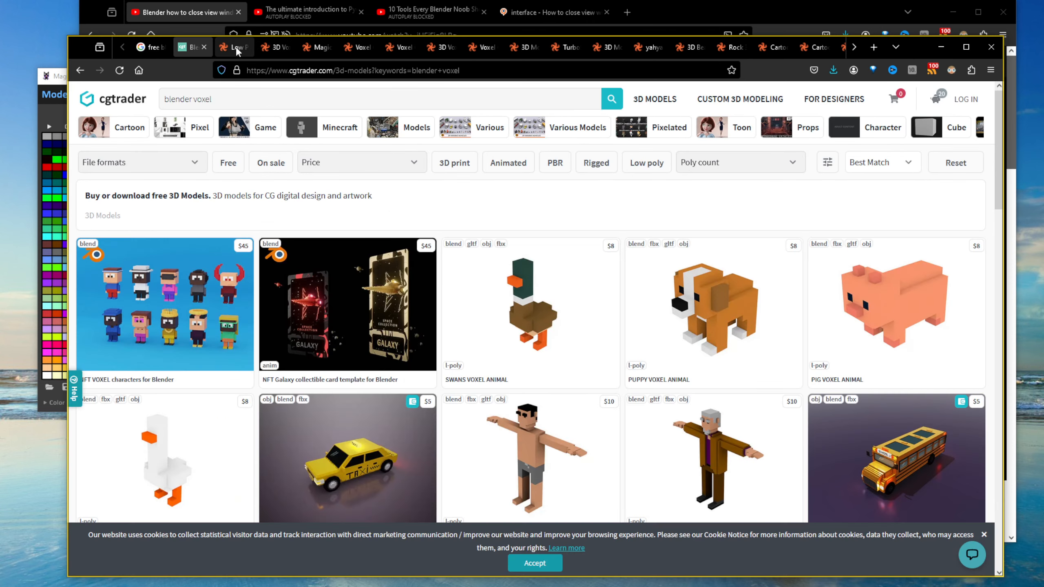
Open the BlenderKit site from the Google results for free blender models and go to its models gallery.
click(153, 47)
middle_click(279, 188)
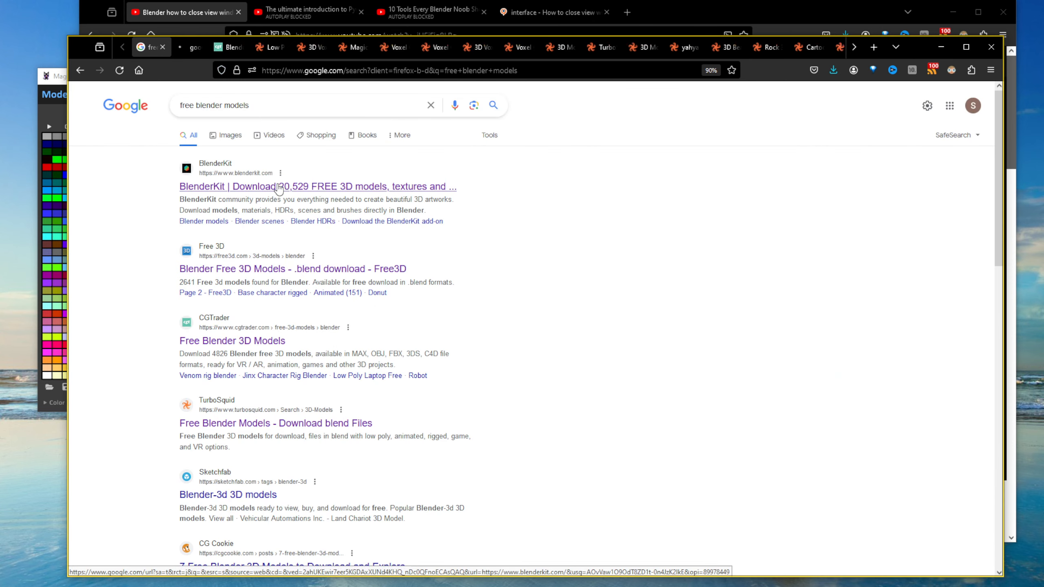
click(193, 48)
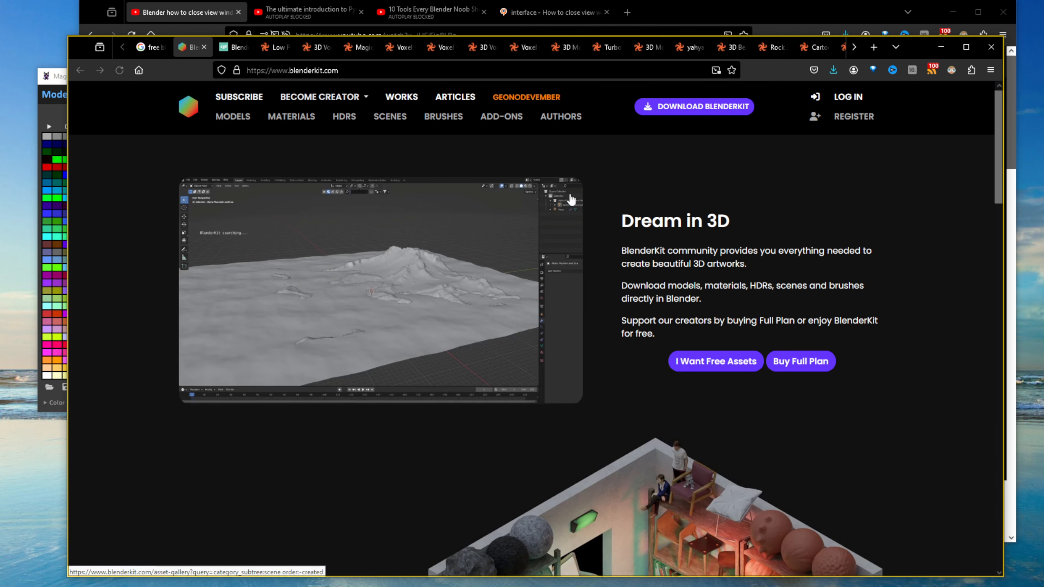
click(242, 118)
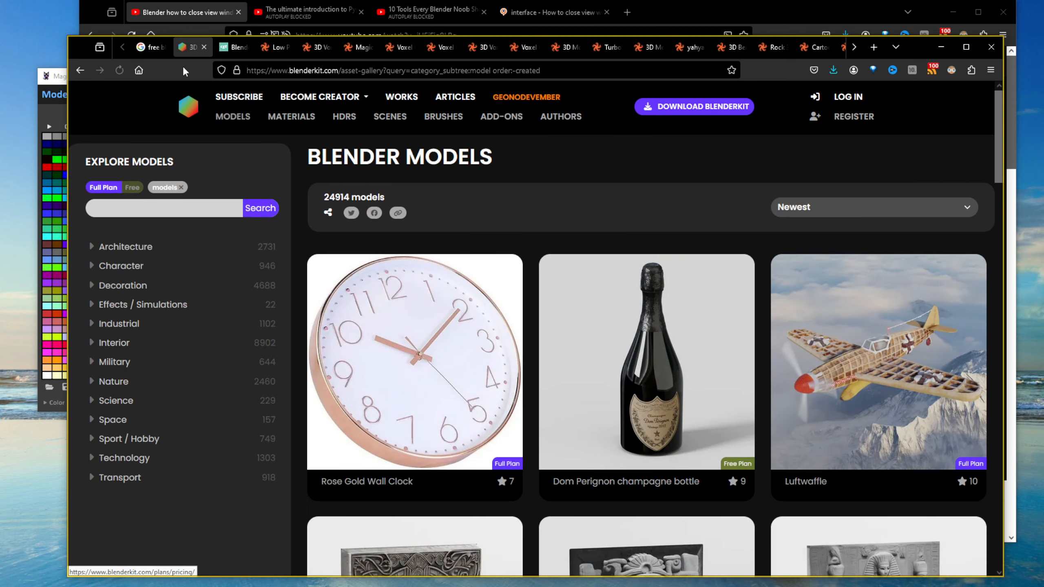
Go back to the Google results for free blender models, then open the red Sci-Fi Walker Robot from TurboSquid's low poly listing.
click(150, 46)
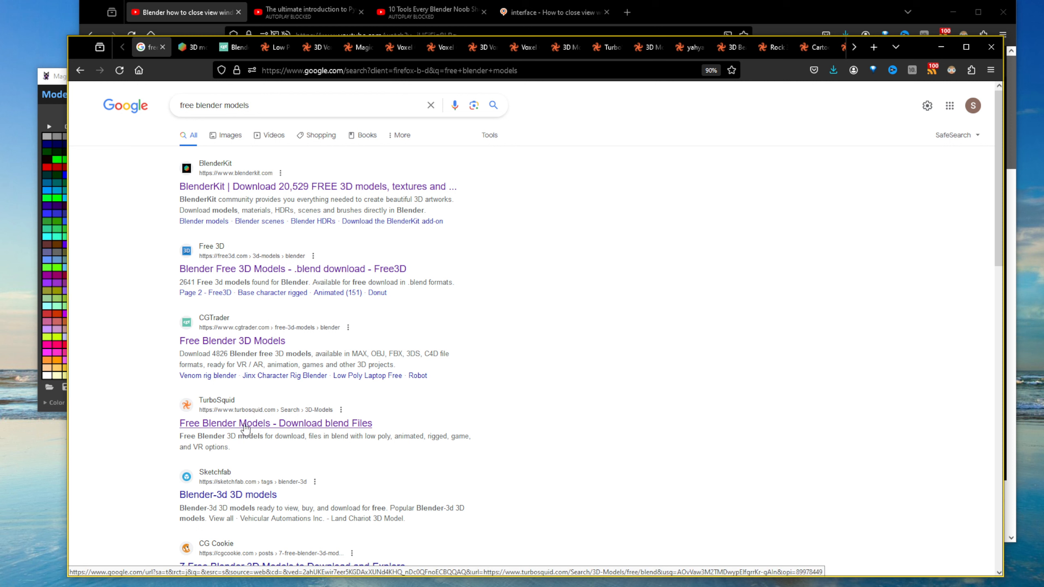
click(246, 428)
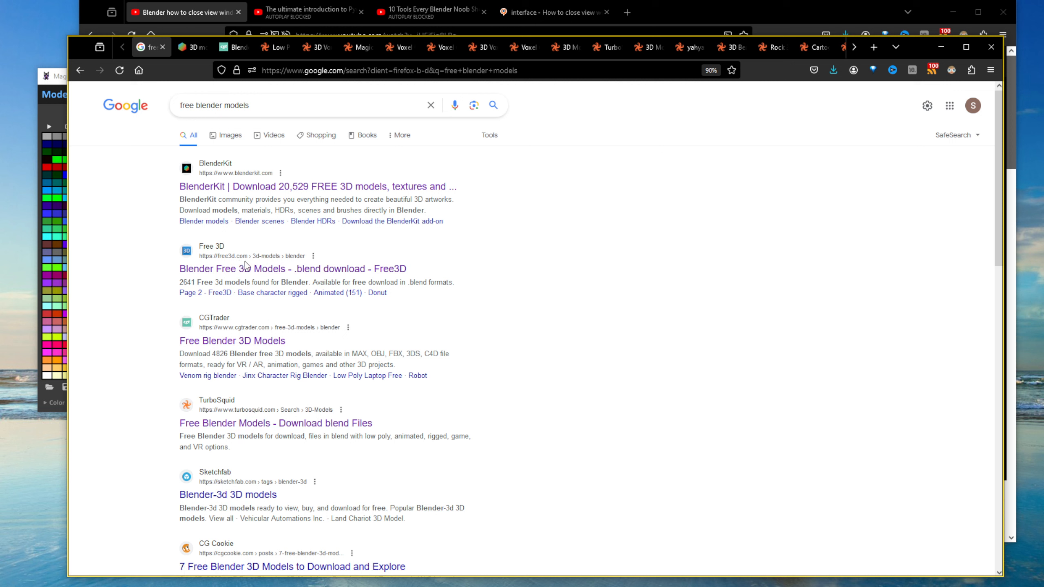
click(266, 44)
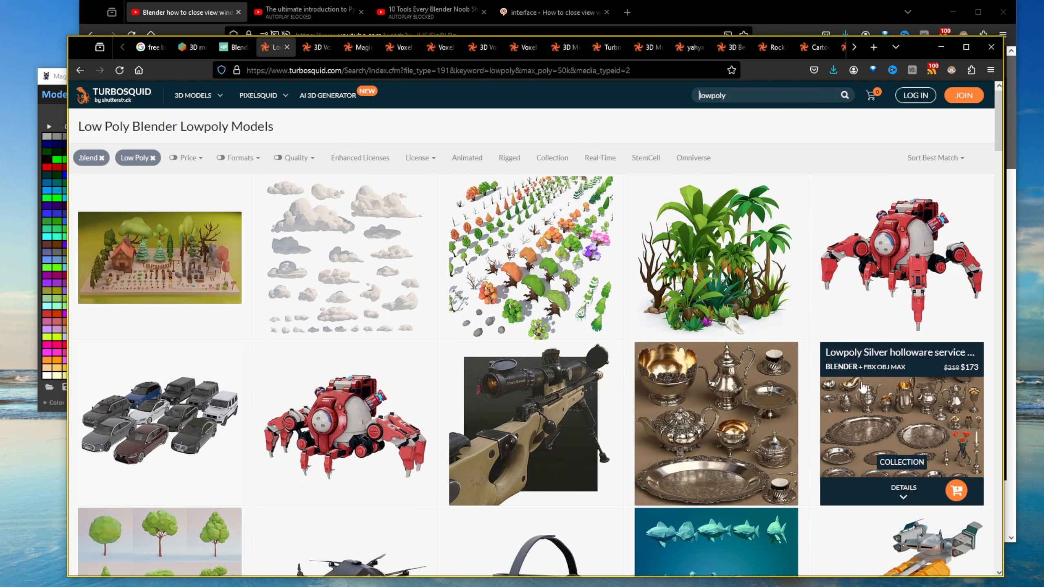
scroll(855, 394, down, 5)
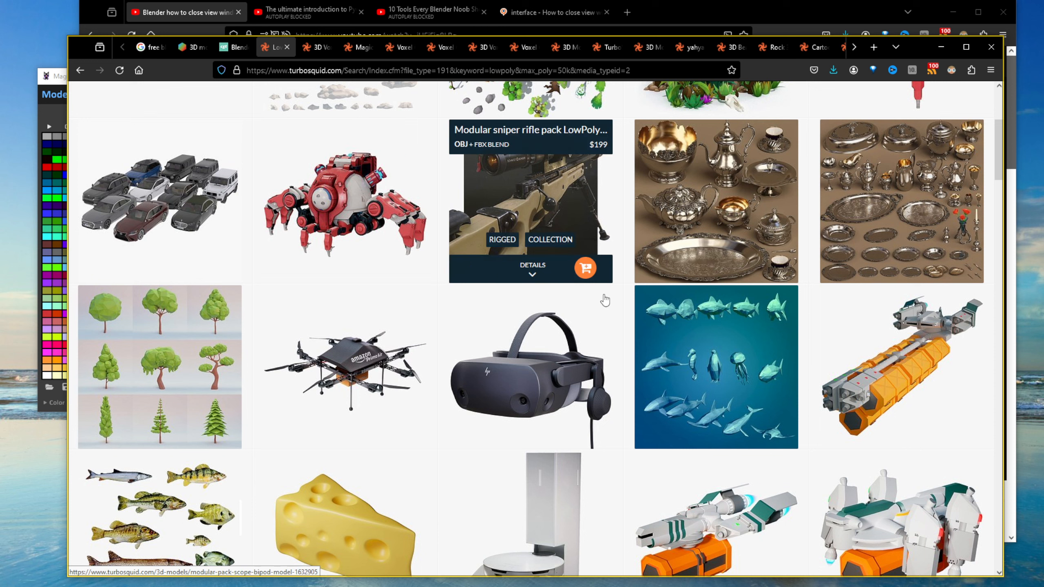
click(351, 217)
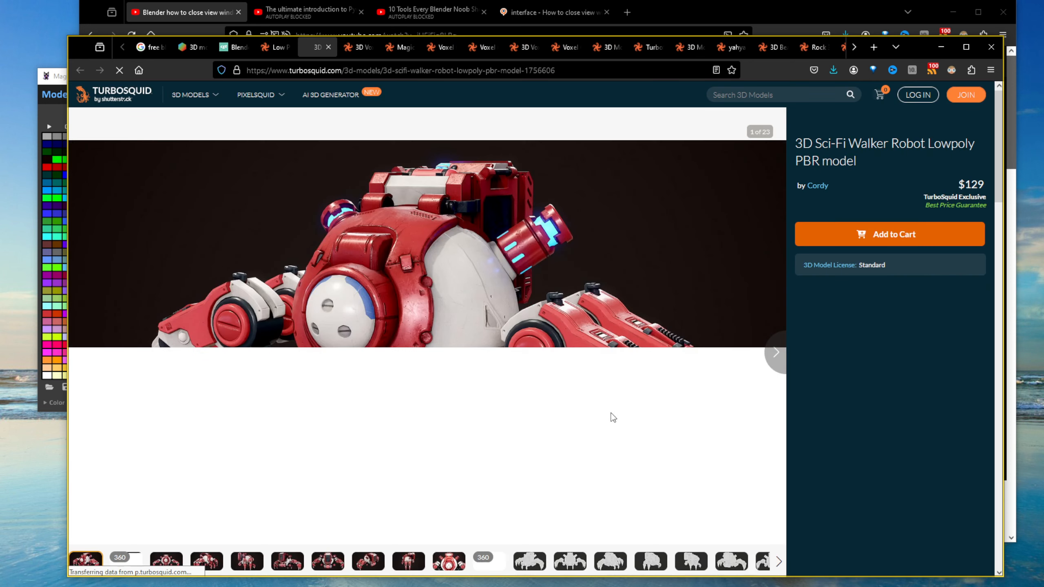
Read the walker robot's description, file formats and polygon specifications, and compare them with its preview image.
scroll(792, 488, down, 3)
scroll(739, 491, down, 6)
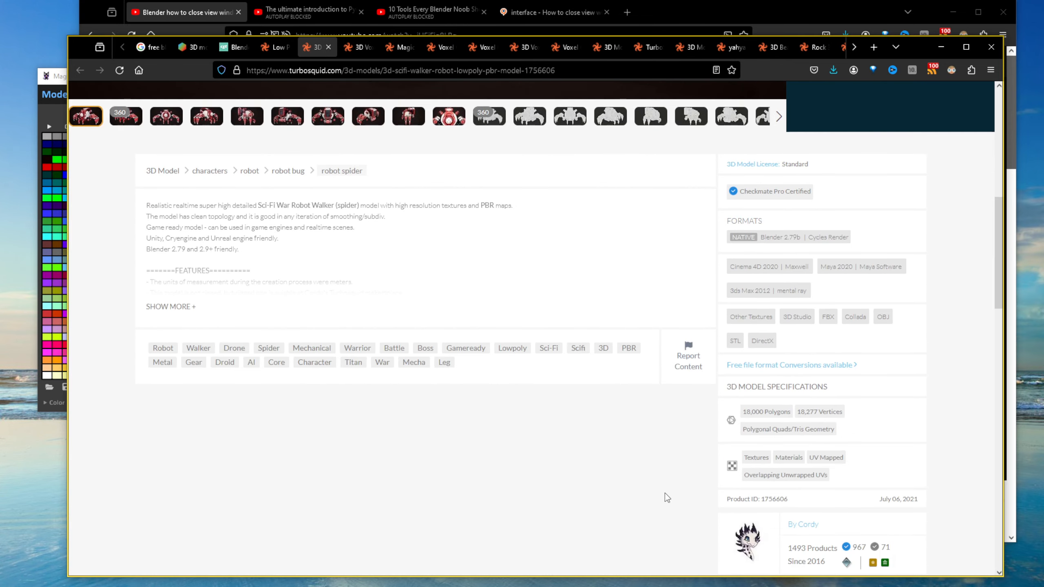
scroll(621, 410, up, 7)
scroll(554, 343, up, 1)
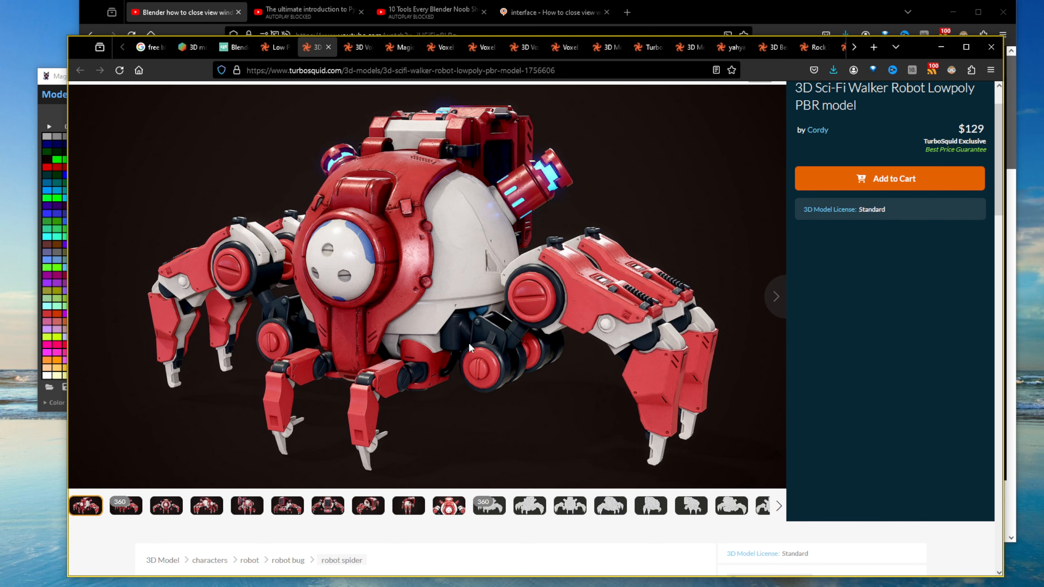
scroll(683, 430, down, 3)
scroll(685, 431, down, 2)
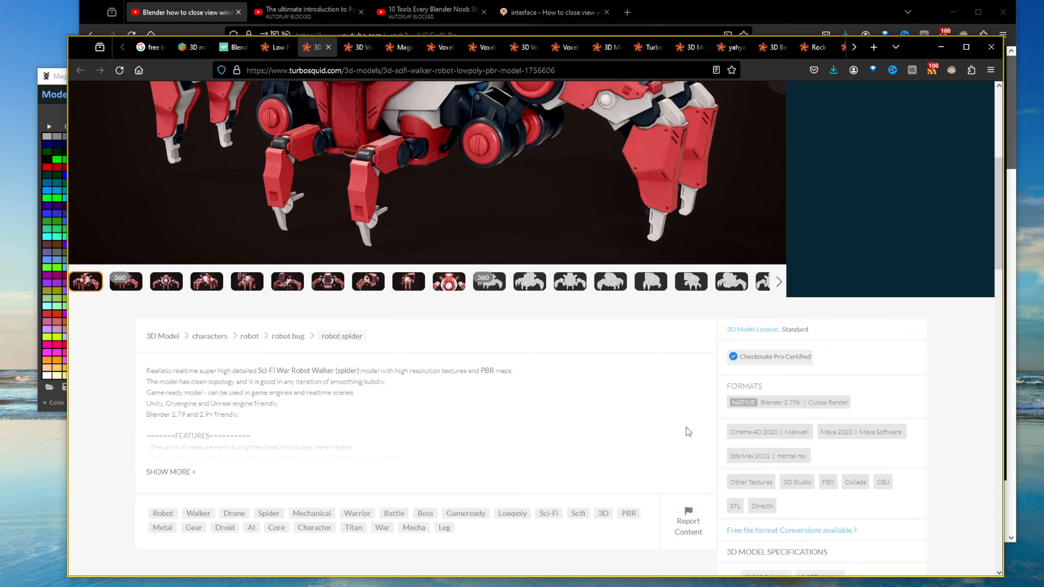
scroll(689, 427, down, 4)
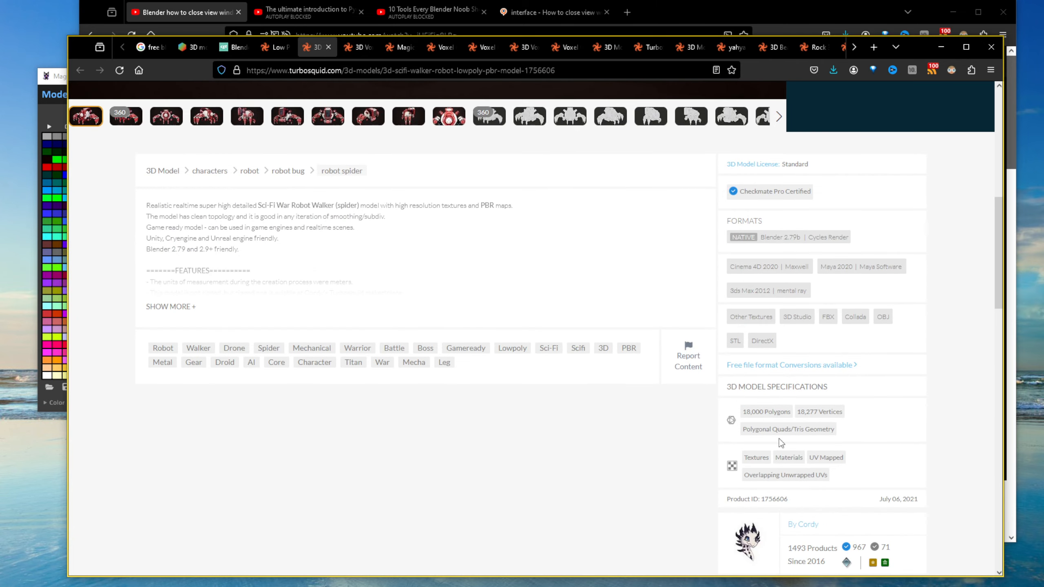
scroll(694, 479, down, 1)
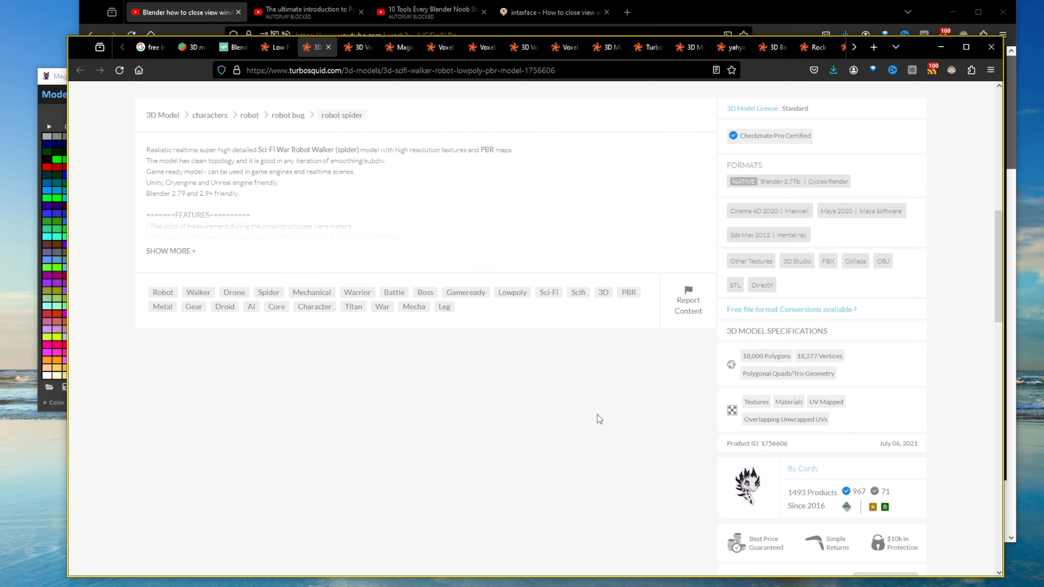
scroll(597, 414, up, 10)
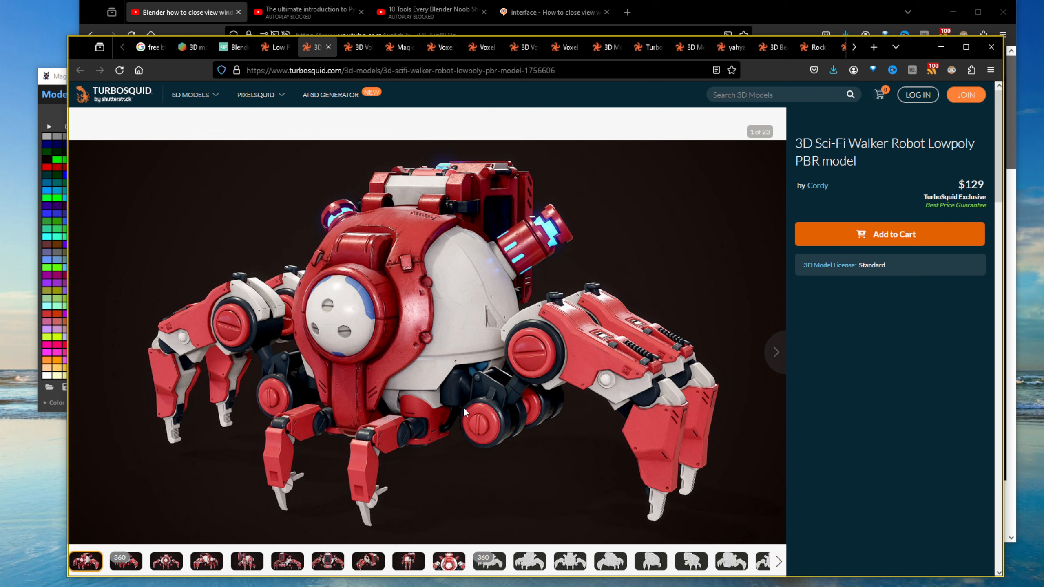
scroll(714, 466, down, 8)
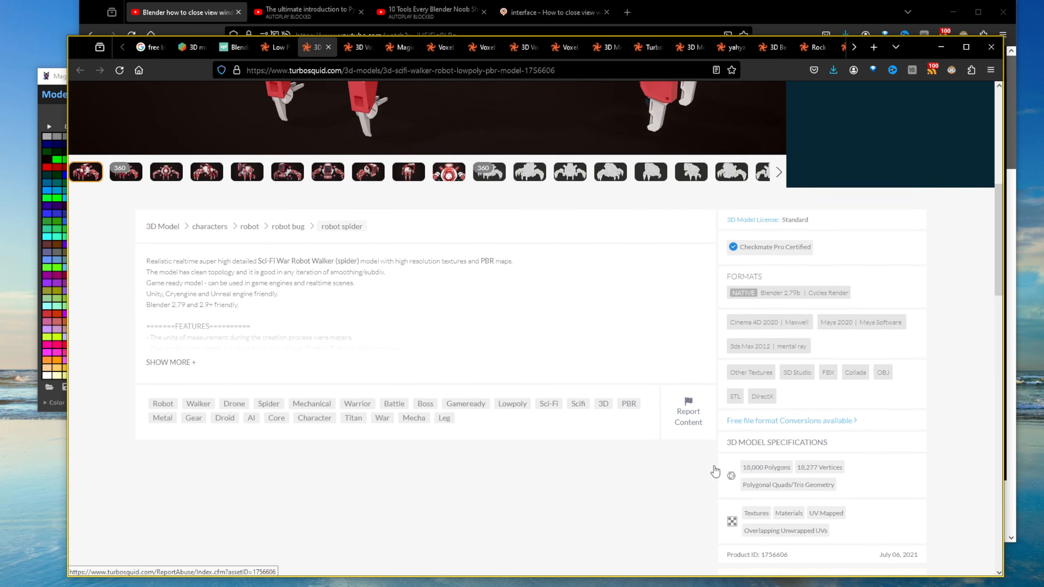
scroll(715, 472, down, 3)
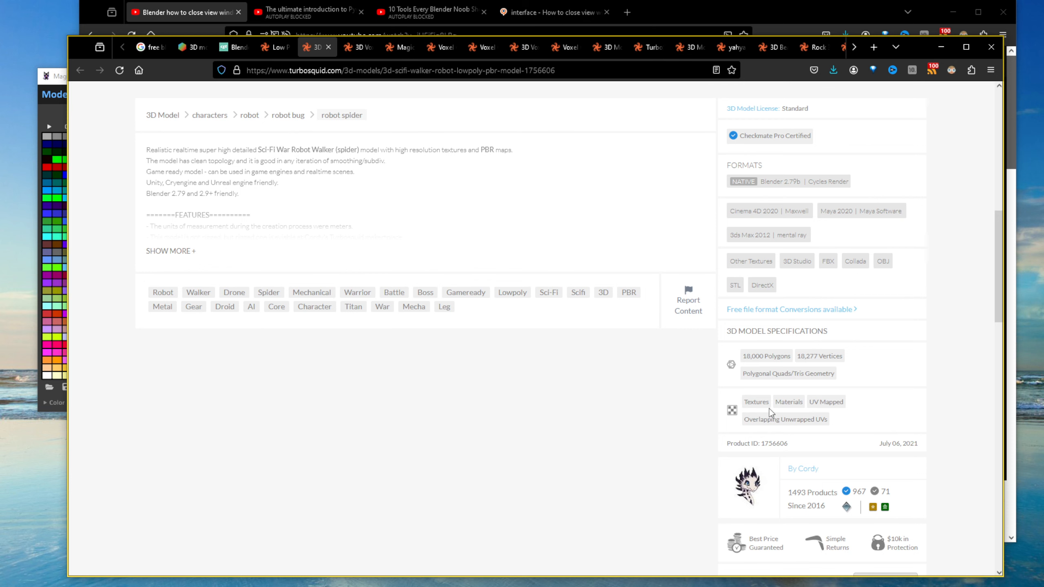
scroll(769, 409, up, 11)
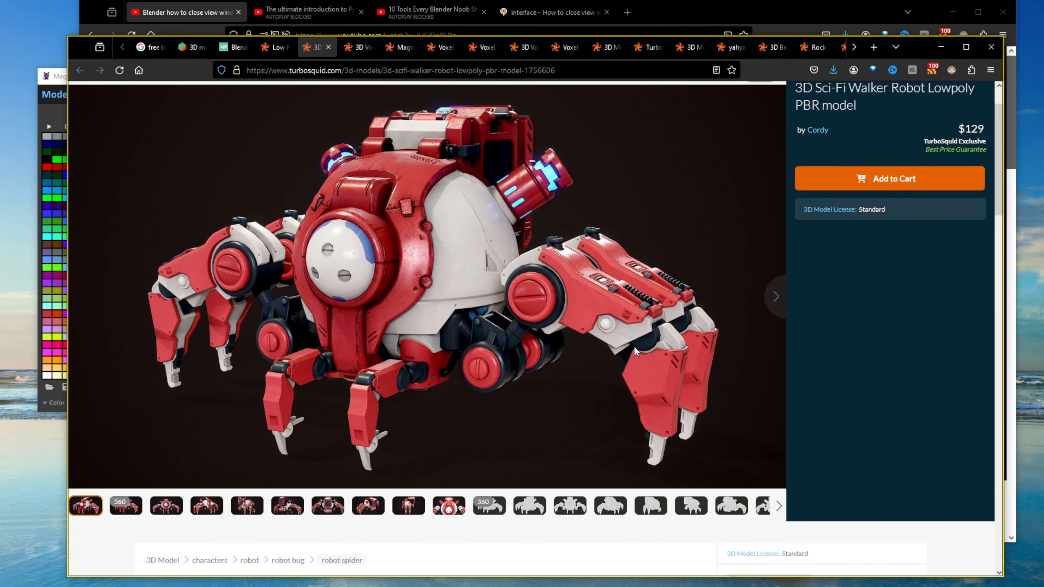
View the Voxel Farm Pack page, then return to the Sci-Fi Walker Robot page and re-examine its details.
click(348, 48)
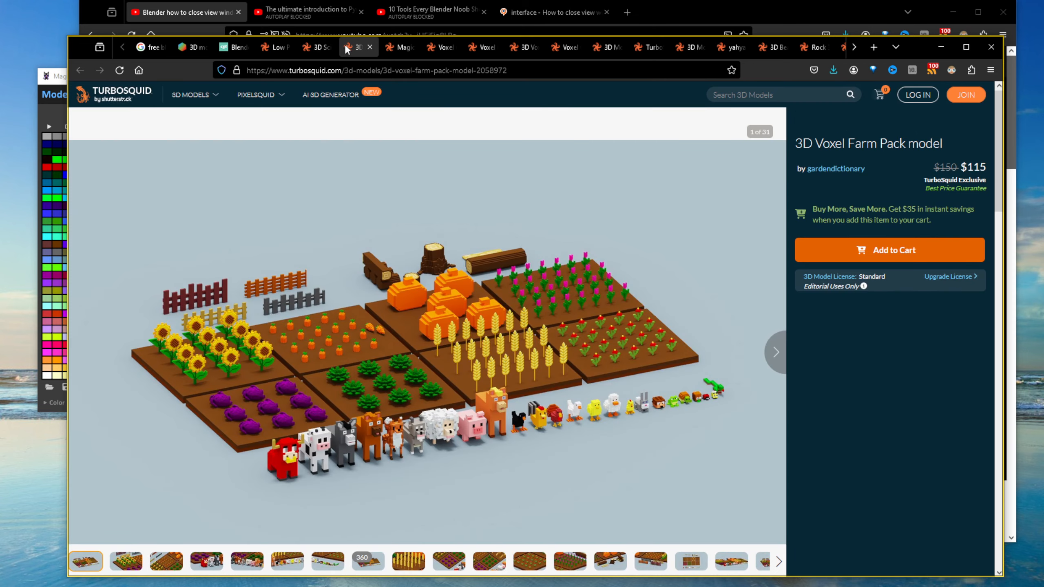
click(317, 47)
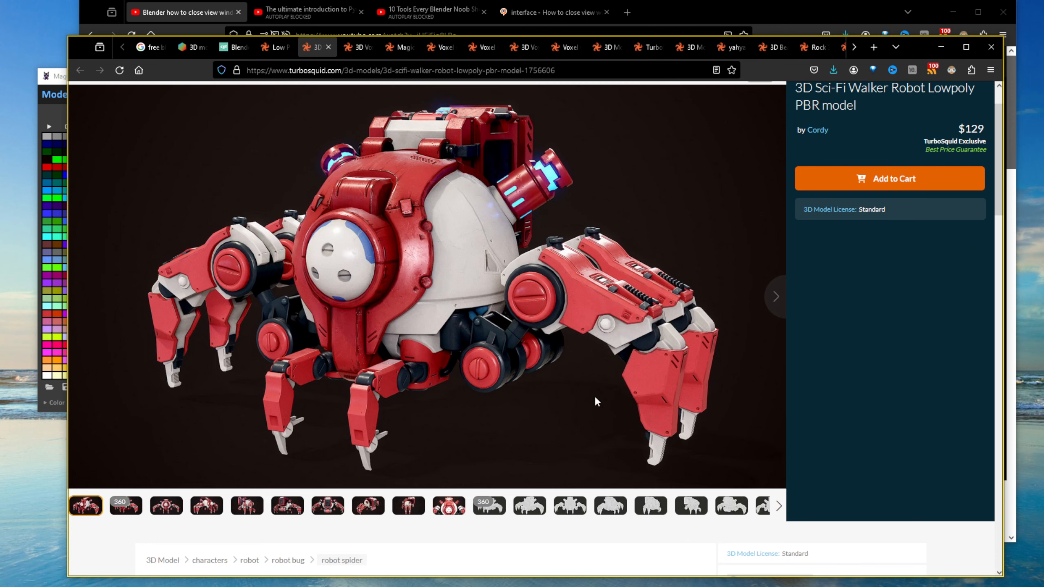
scroll(596, 400, down, 8)
scroll(596, 400, up, 7)
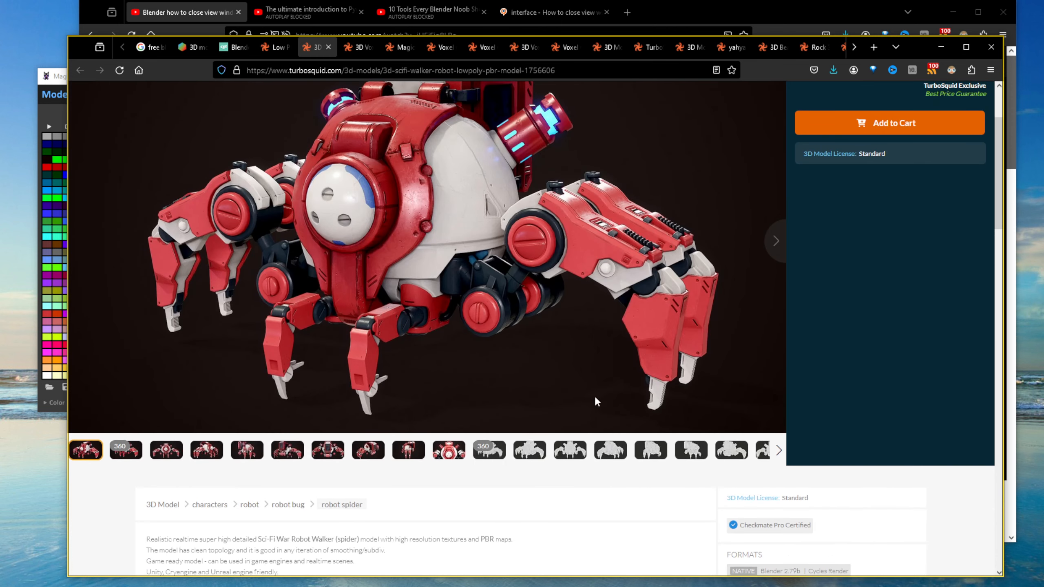
scroll(596, 401, up, 3)
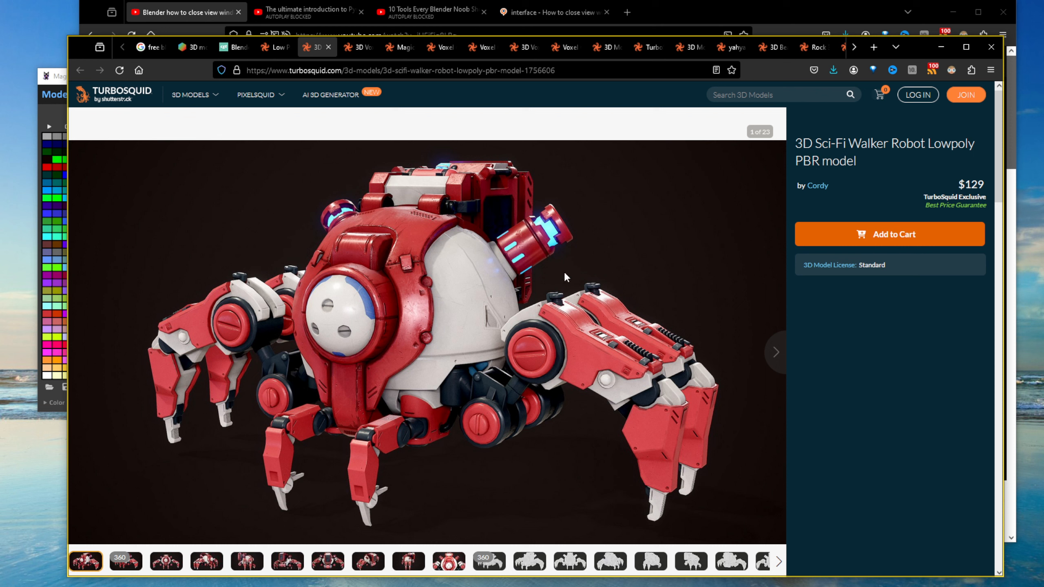
scroll(563, 272, down, 3)
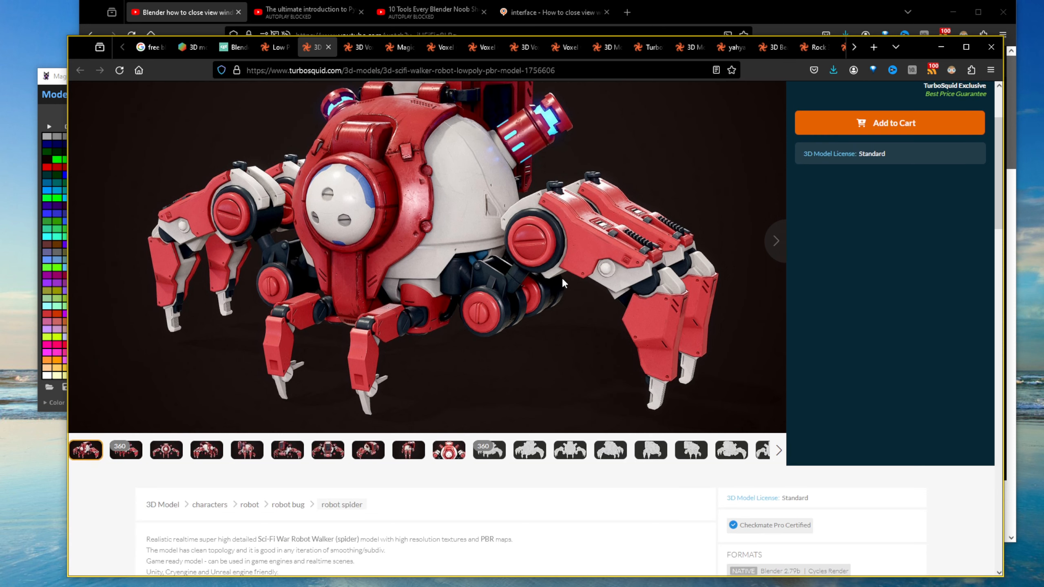
scroll(583, 298, up, 3)
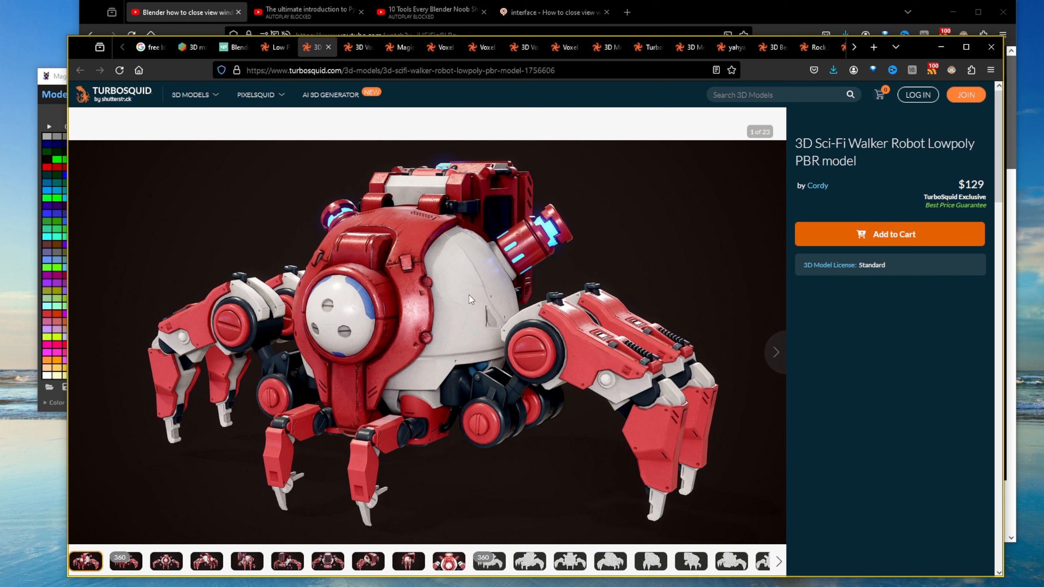
Look through the open TurboSquid voxel model pages, including the Voxel Nature Pack and the Voxel Combat vehicle collection.
click(363, 47)
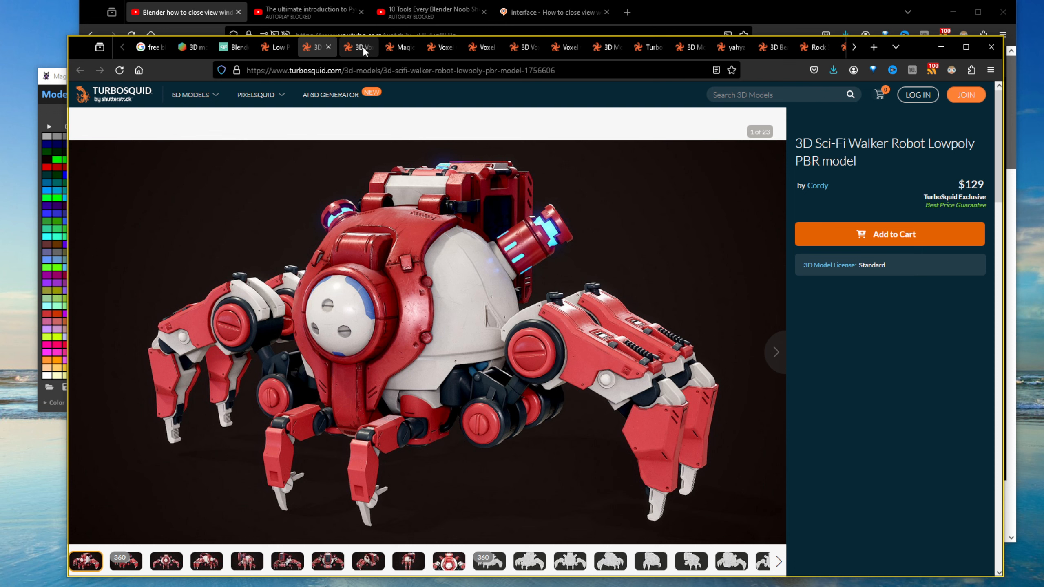
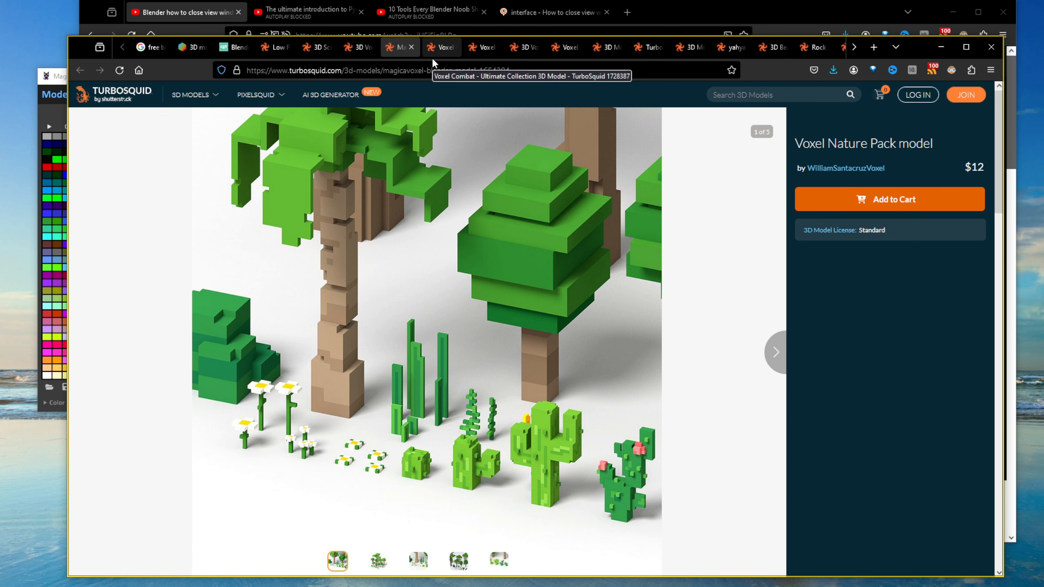
key(ctrl+Tab)
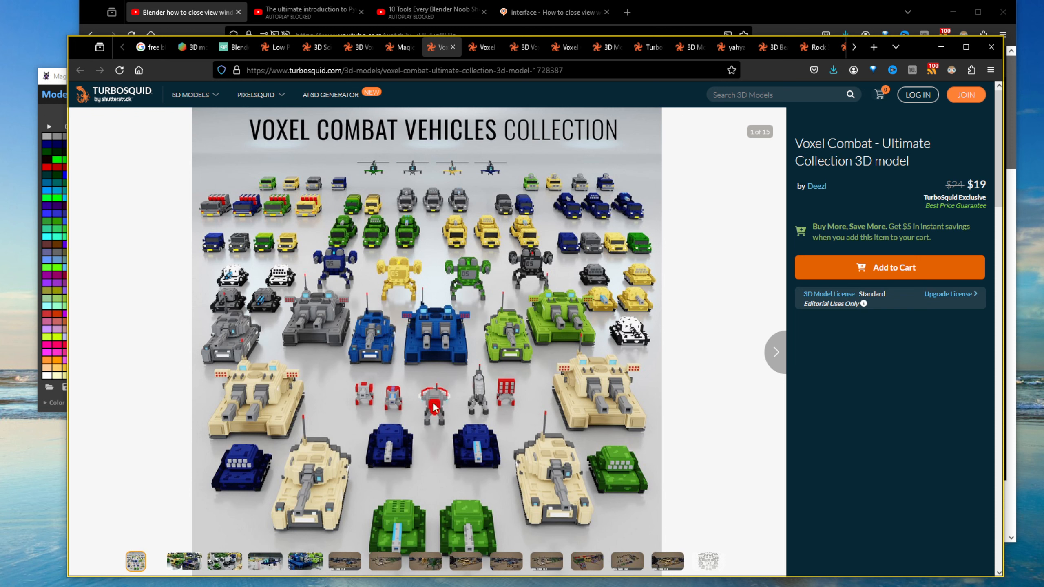
scroll(361, 411, down, 2)
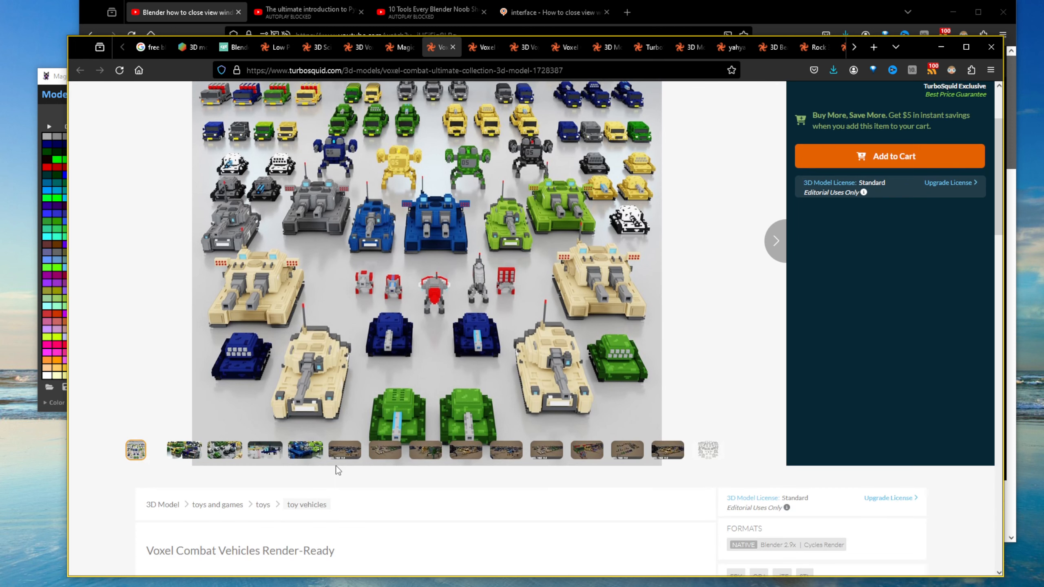
scroll(337, 469, up, 1)
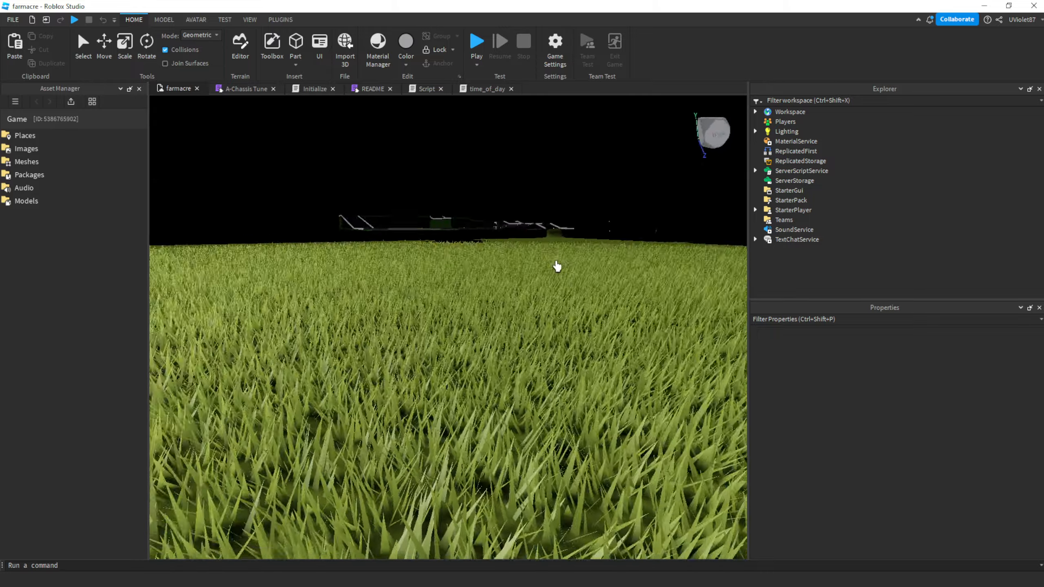
Switch to the farmacre place in Roblox Studio, start a play test and set off in the blue go-kart.
right_drag(558, 267, 558, 267)
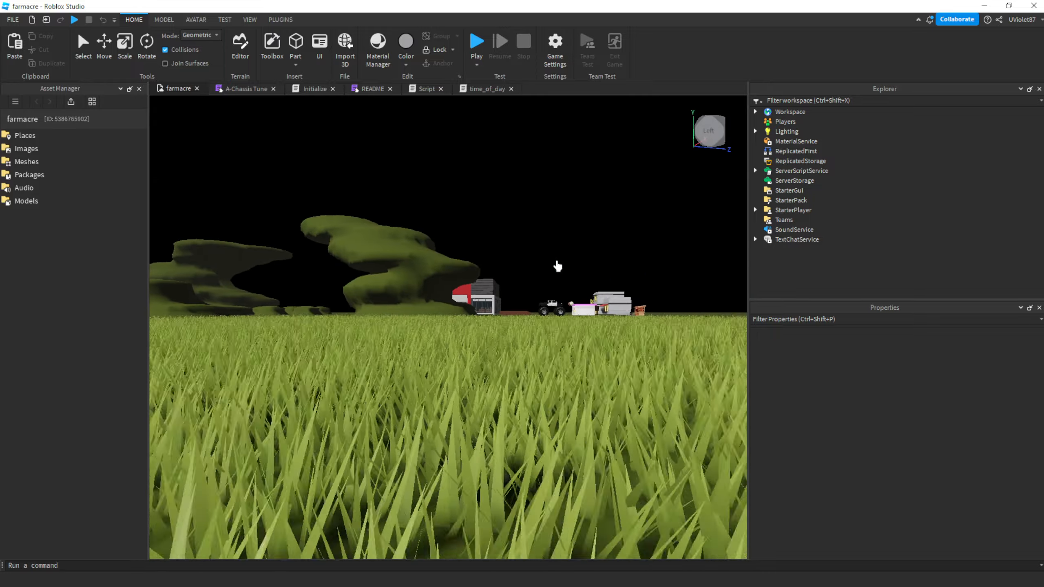
click(476, 45)
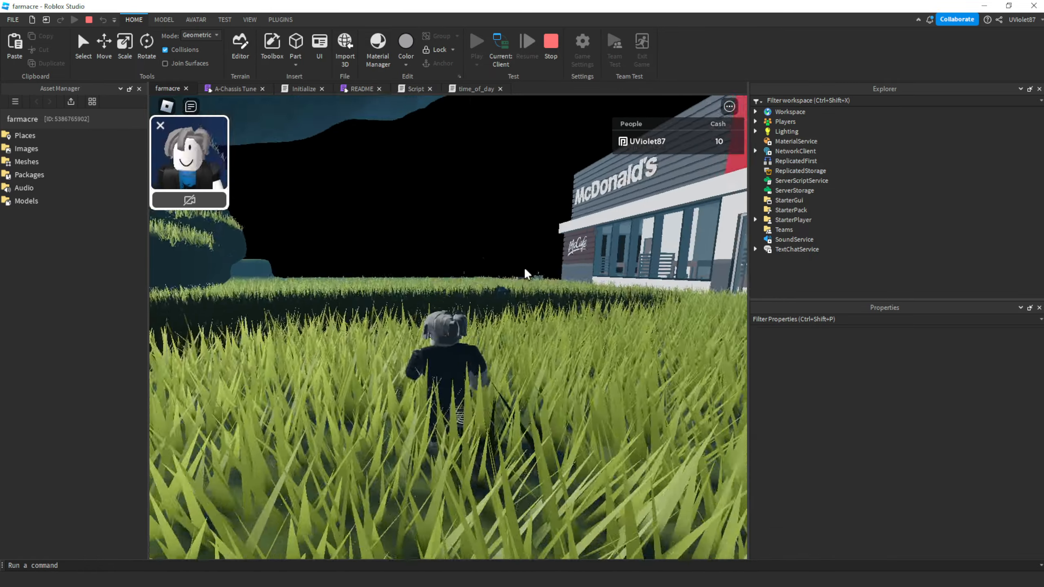
key(w)
right_drag(524, 269, 525, 269)
key(w)
key(w)
key(a)
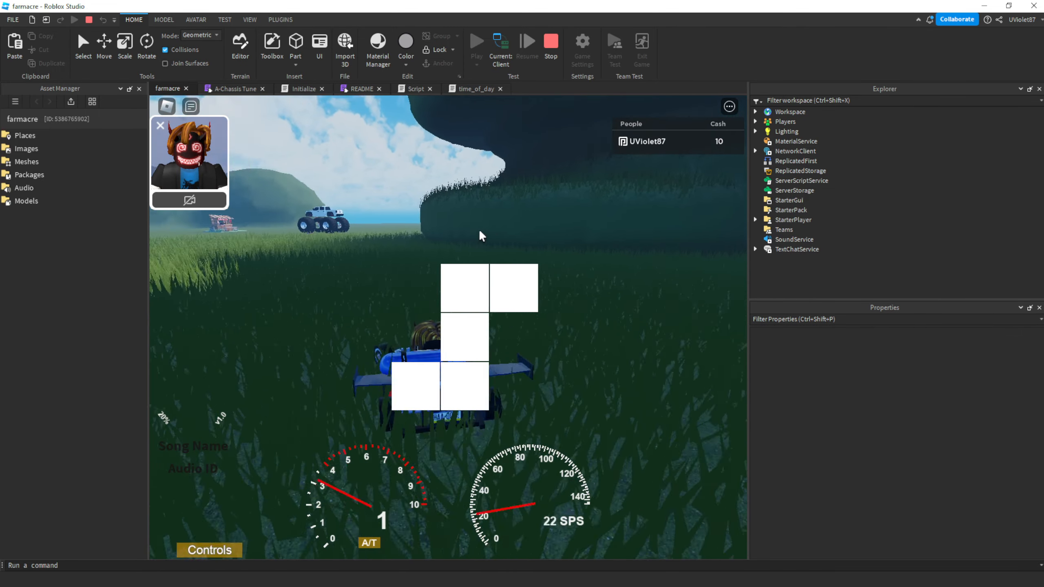
Drive the go-kart past the monster truck and out across the open grass field in the play test.
key(w)
key(d)
key(a)
key(d)
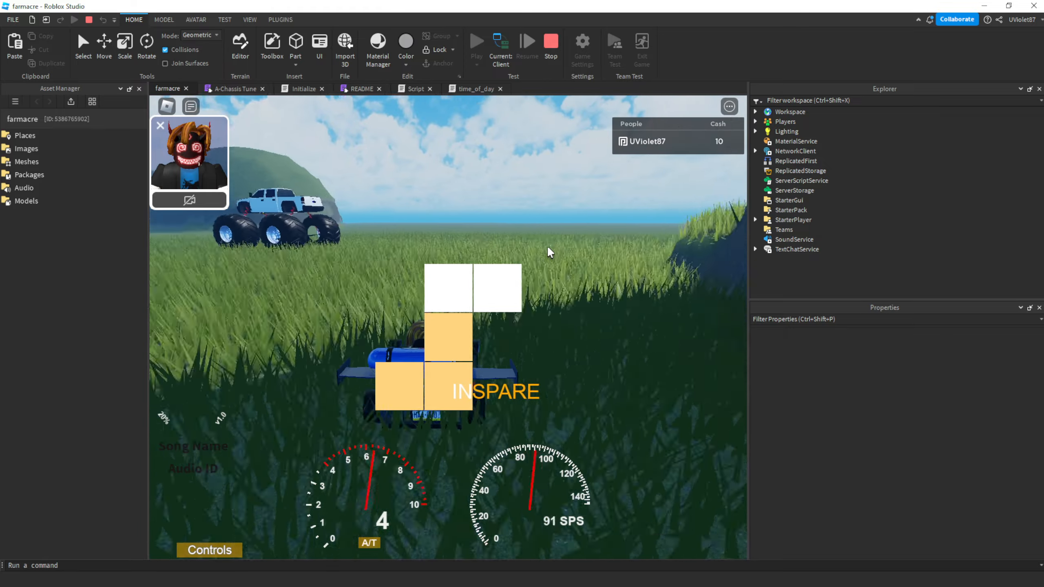
key(w)
key(d)
key(a)
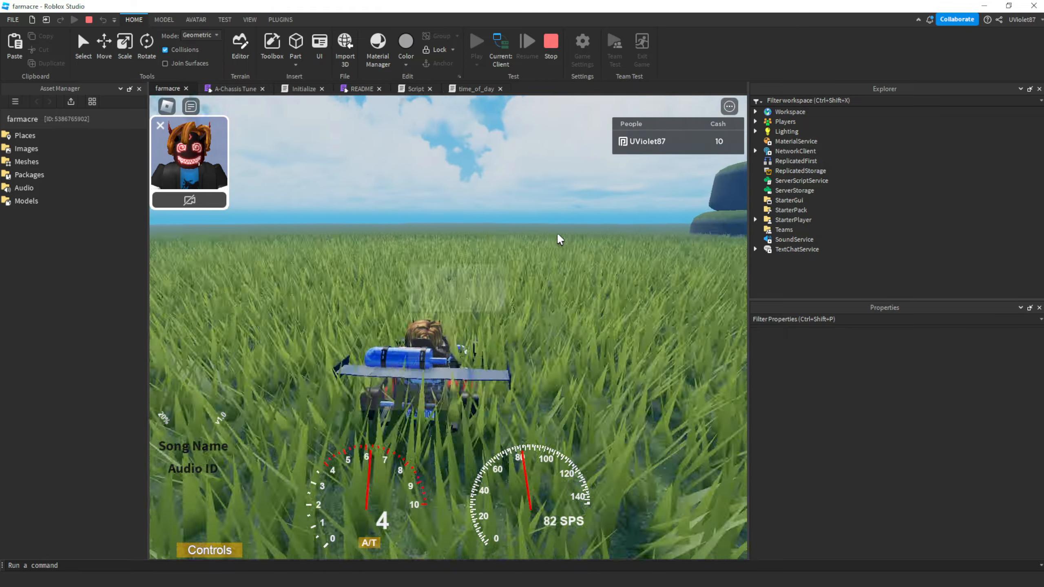
key(d)
key(w)
key(d)
key(a)
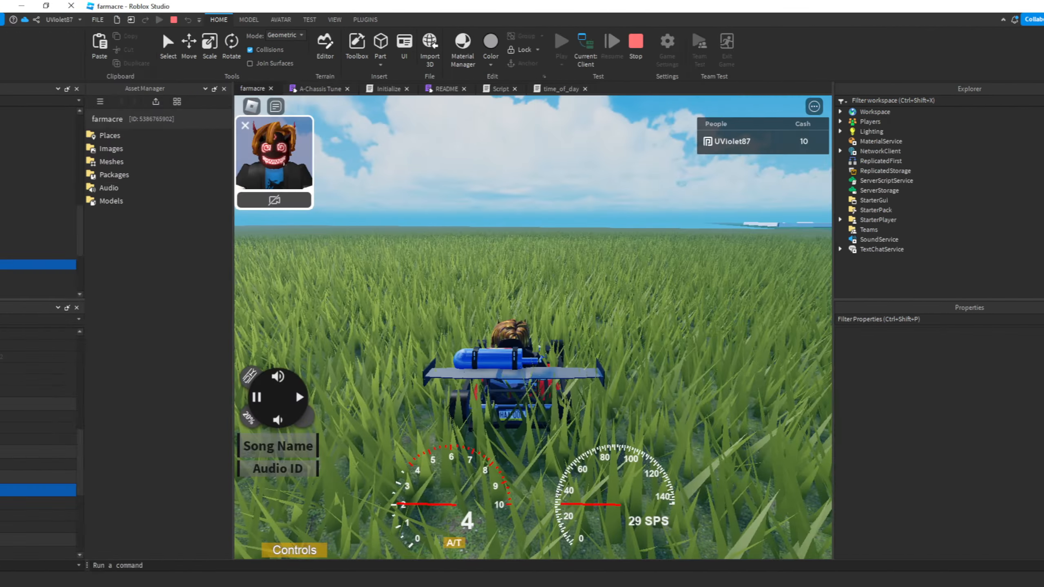
Steer the go-kart through the grass toward the trees and up to the road with yellow markings.
key(w)
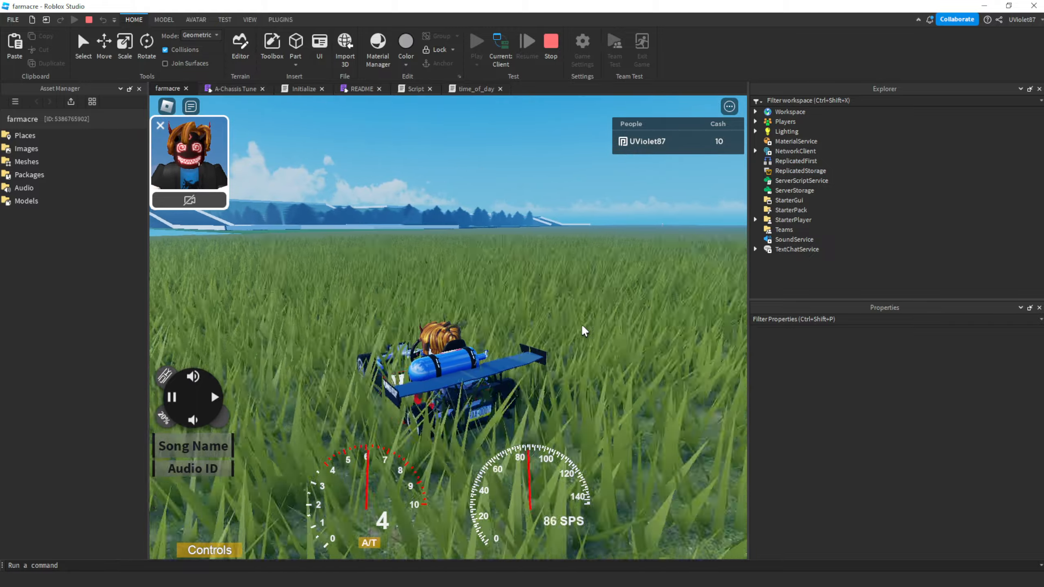
key(a)
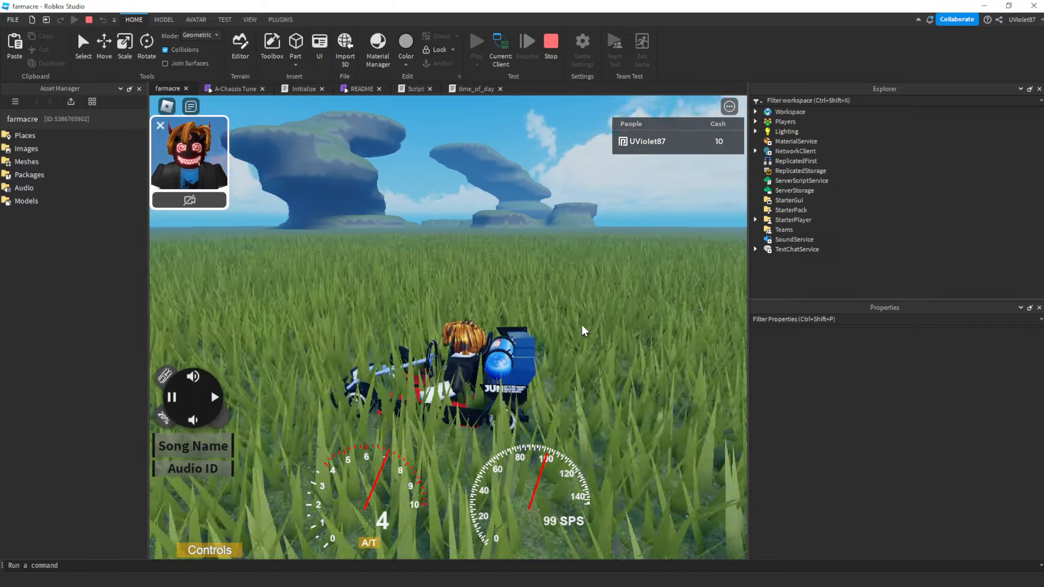
key(d)
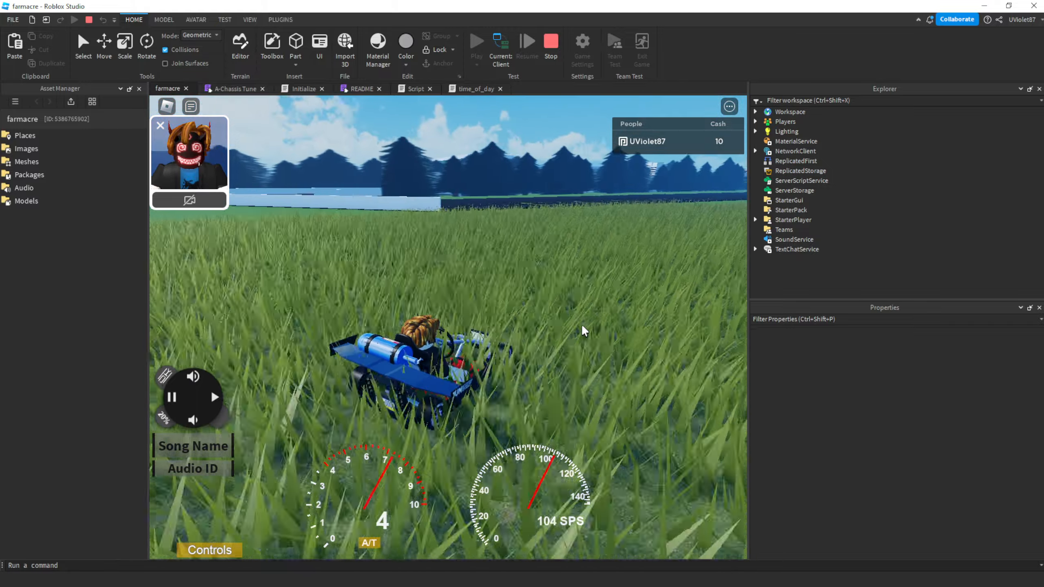
key(a)
key(d)
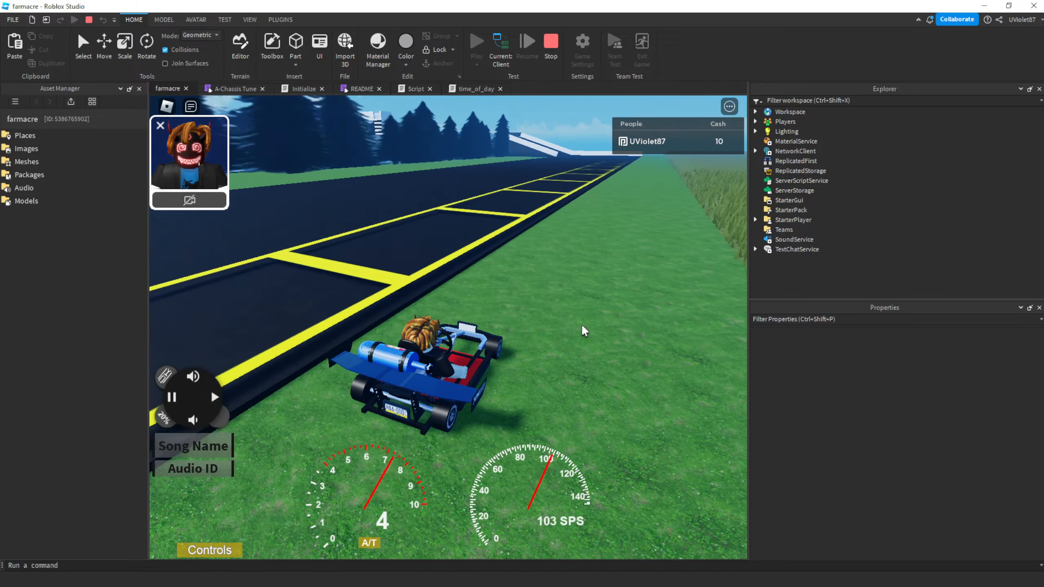
Steer the go-kart against the curb at the road's edge, stop it and get the character out.
key(a)
key(d)
key(s)
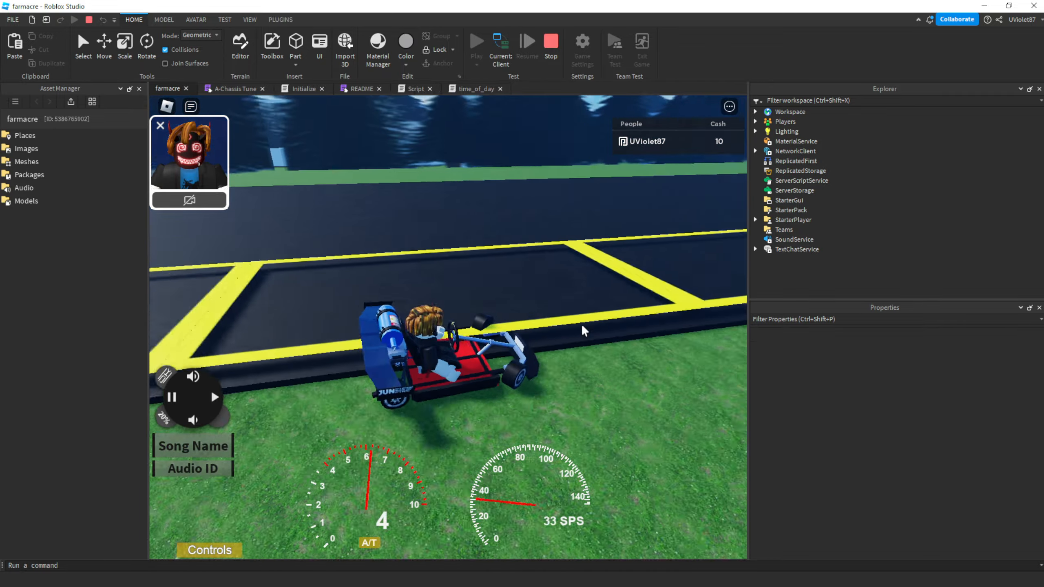
key(space)
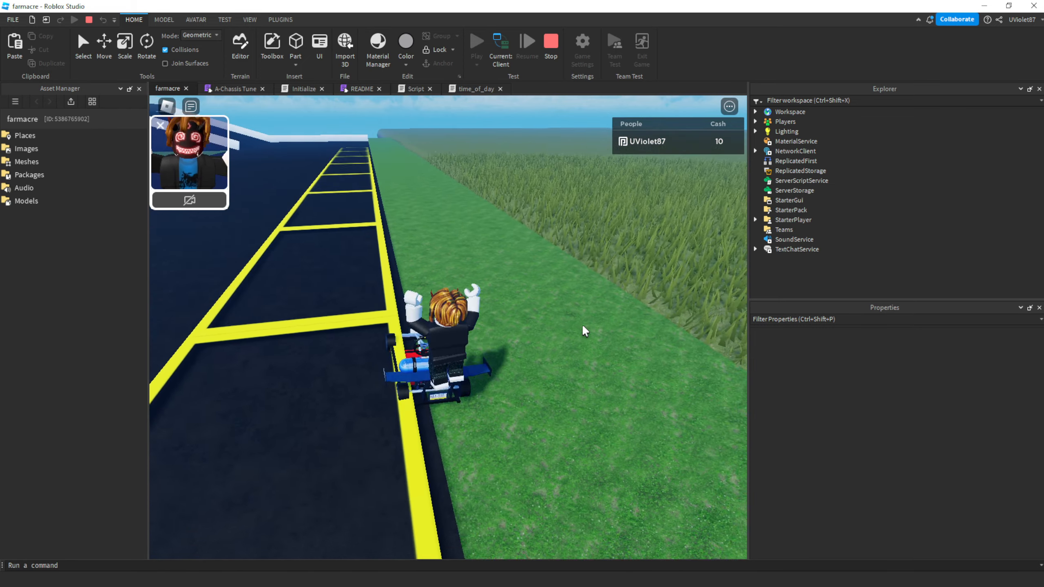
Walk the character around the parked go-kart to examine how it rests against the road's curb.
key(s)
key(w)
right_drag(529, 312, 530, 317)
key(d)
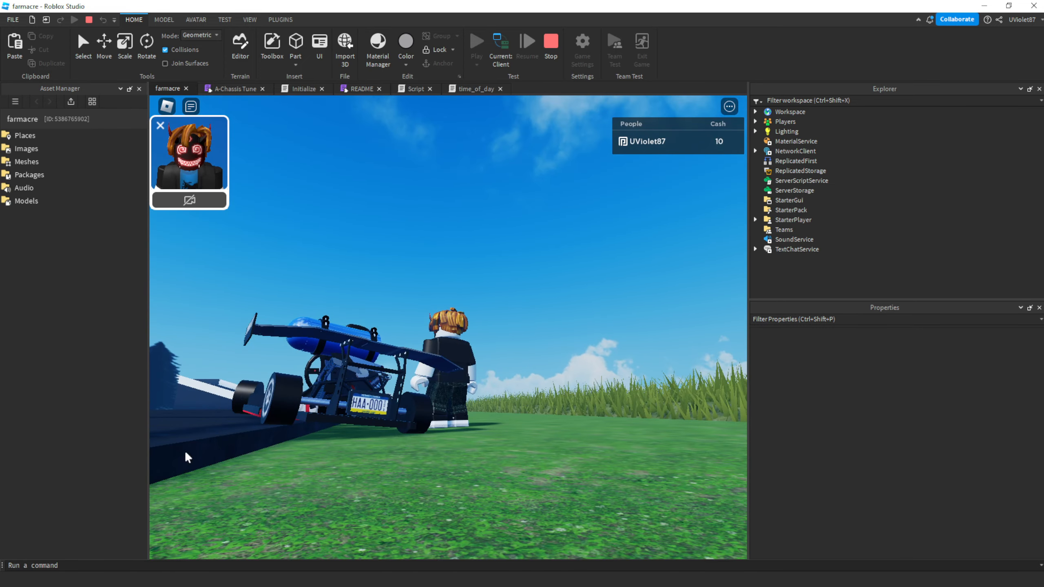
key(s)
key(a)
key(space)
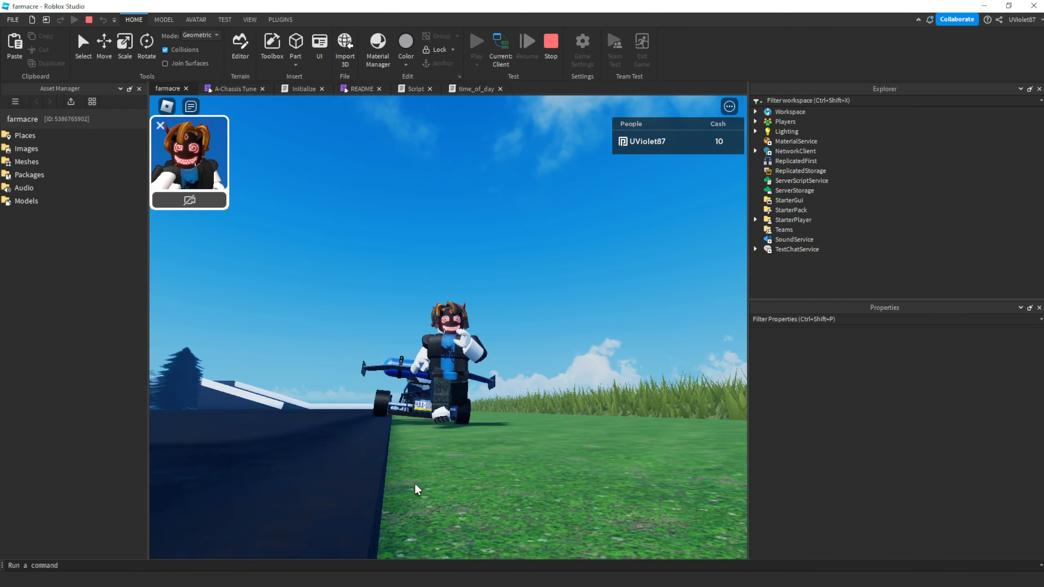
Walk the character past the front of the go-kart and climb back into its seat.
right_drag(414, 484, 413, 484)
right_drag(409, 447, 448, 422)
key(d)
key(w)
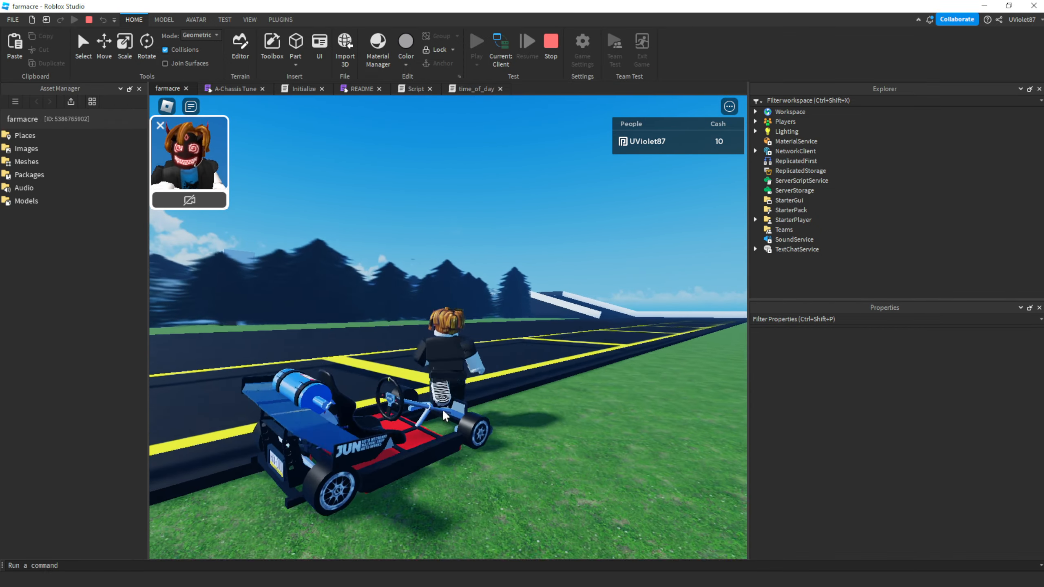
key(d)
key(s)
right_drag(517, 365, 516, 365)
key(w)
key(d)
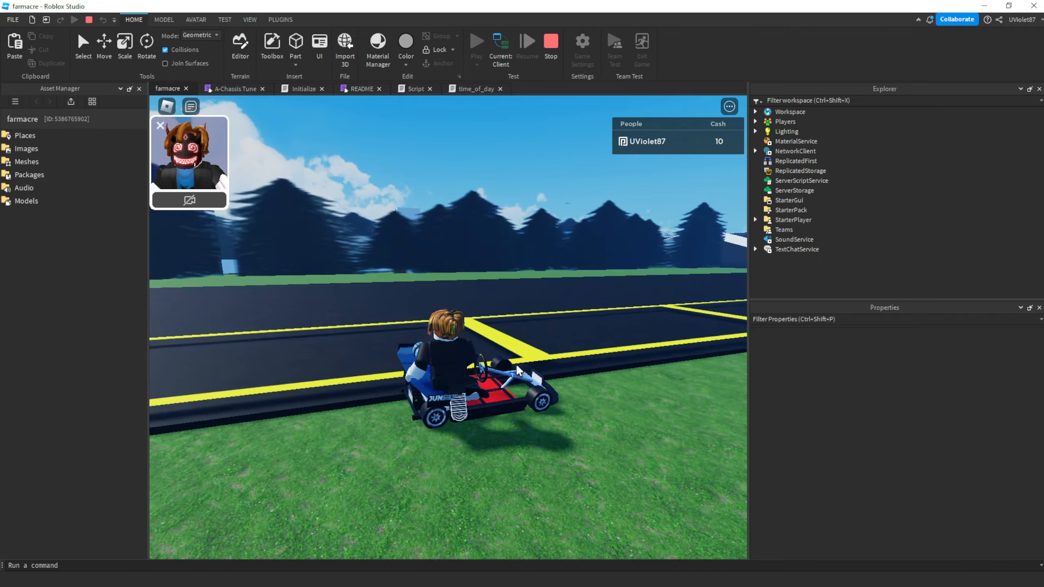
Drive the go-kart back and forth over the strip between the road and the tall grass.
key(w)
key(a)
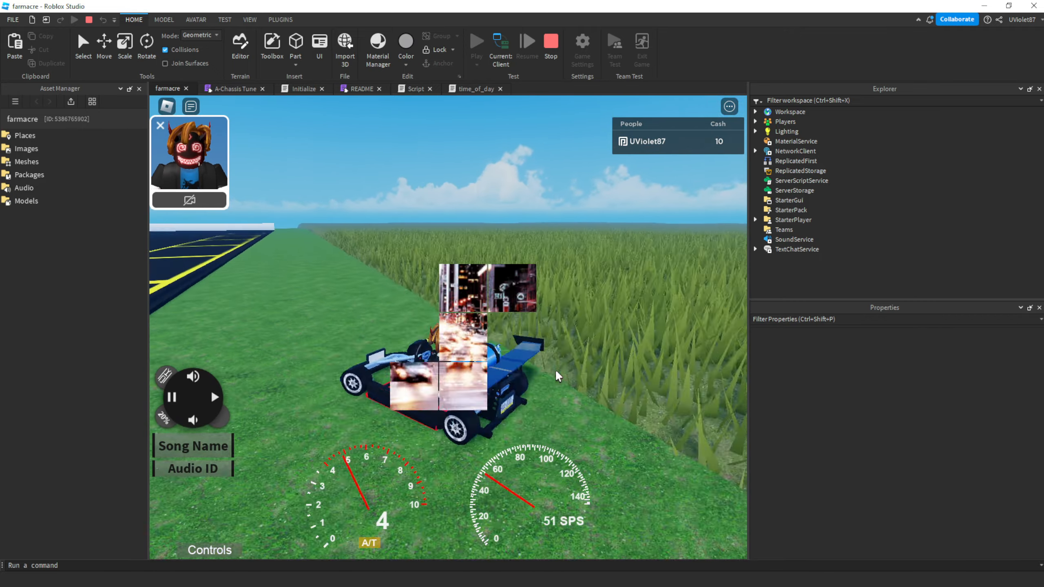
key(a)
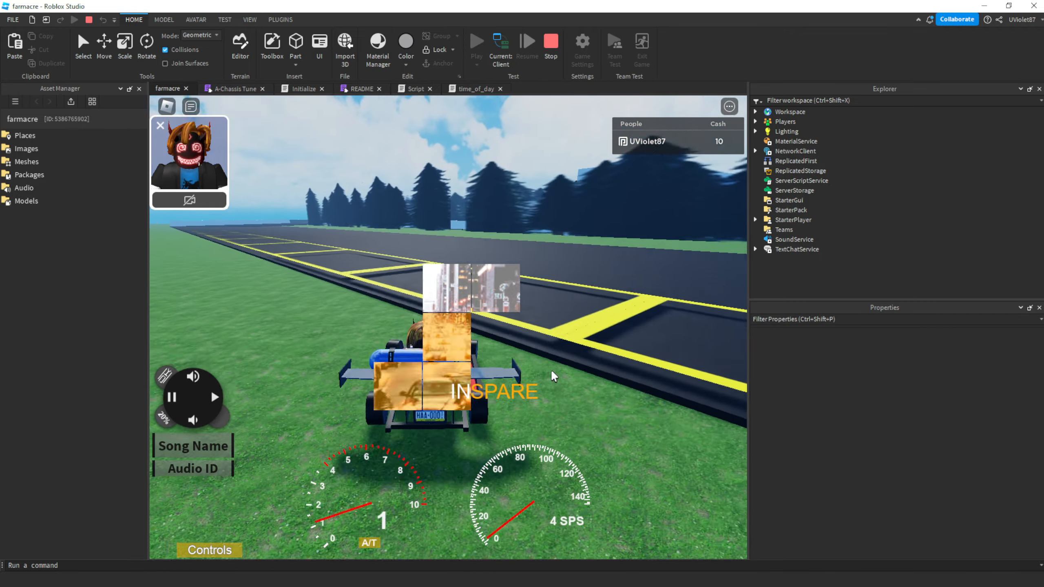
key(w)
key(w)
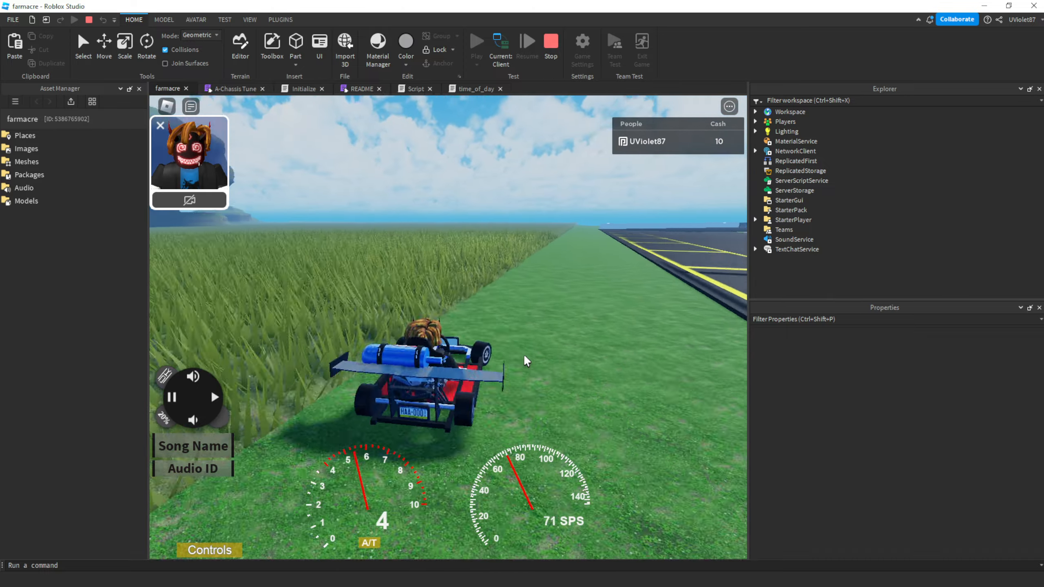
key(d)
key(w)
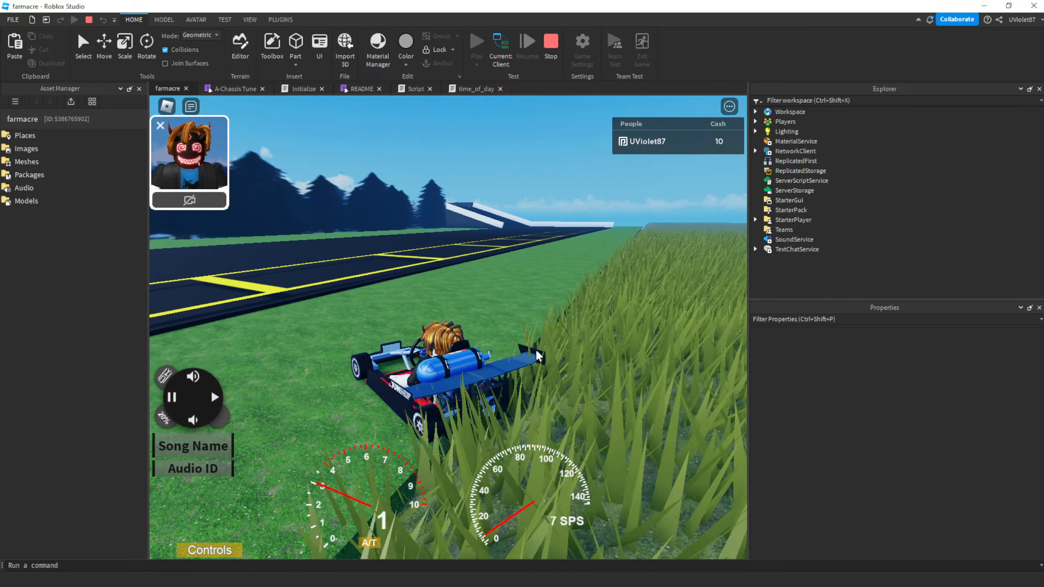
Drive the go-kart out of the tall grass, follow the road's edge and stop facing the road.
right_drag(539, 356, 538, 356)
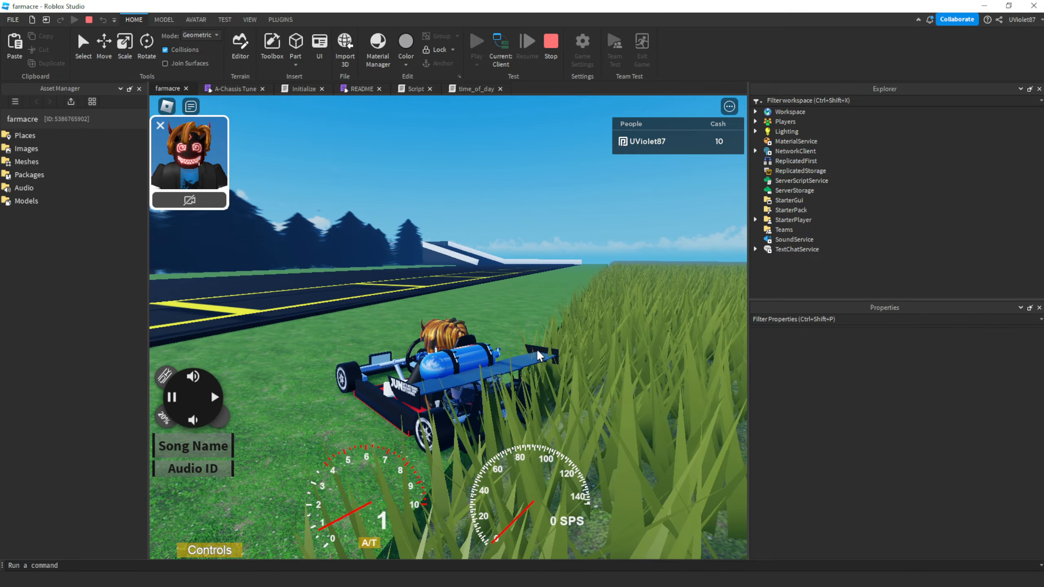
key(w)
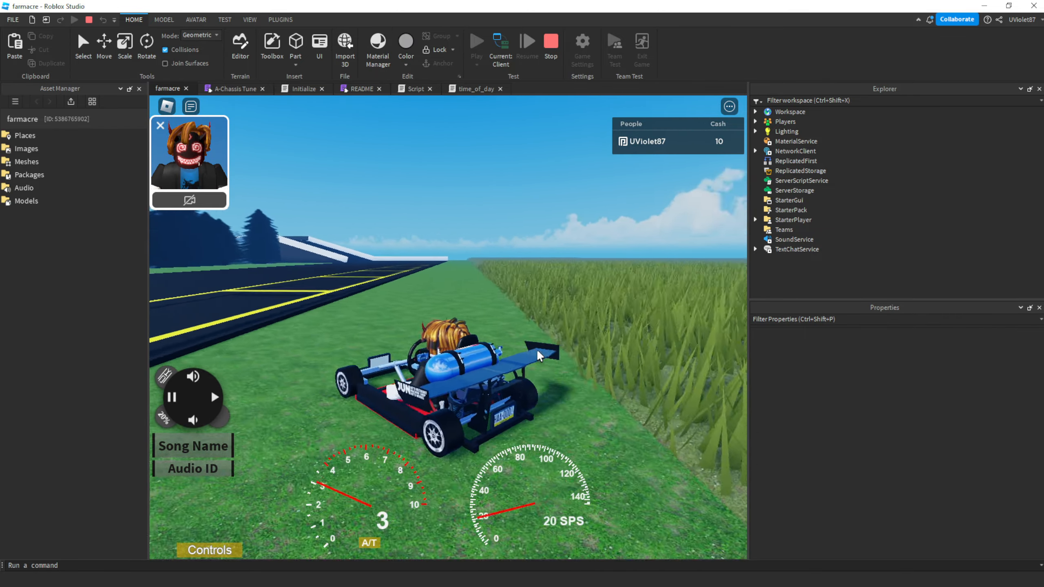
key(d)
key(s)
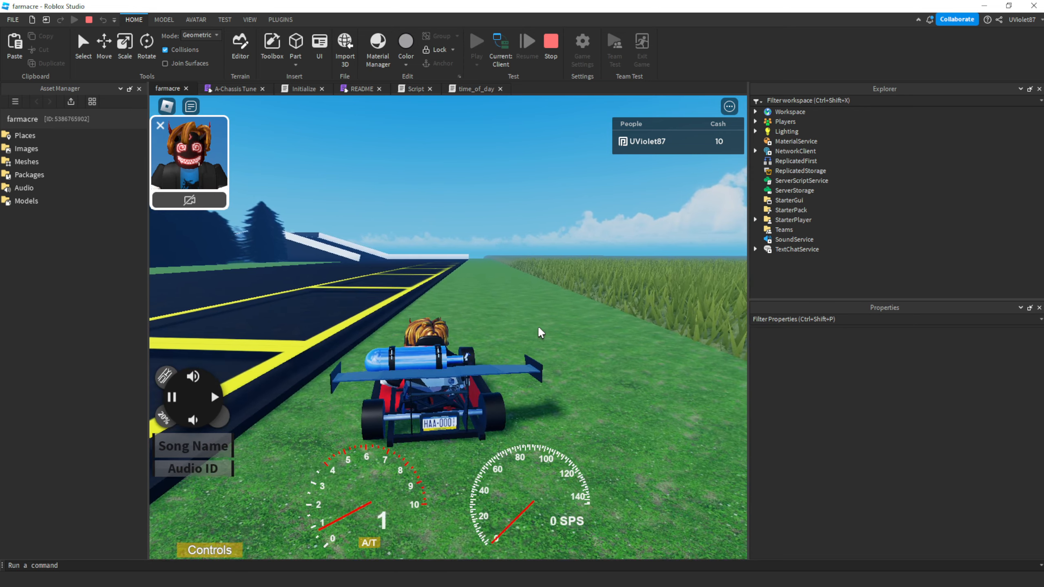
right_drag(541, 332, 512, 351)
key(w)
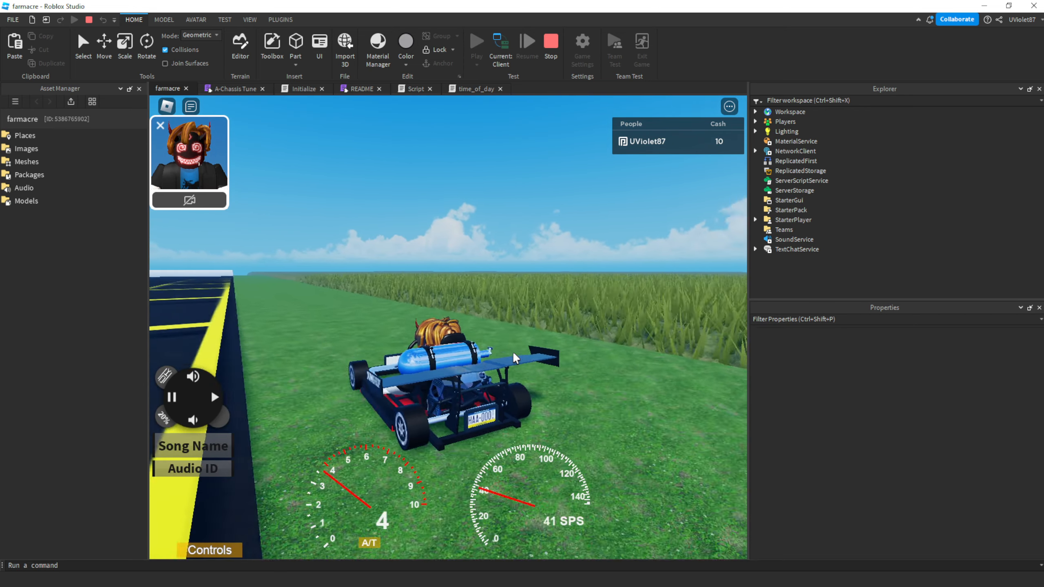
key(a)
key(s)
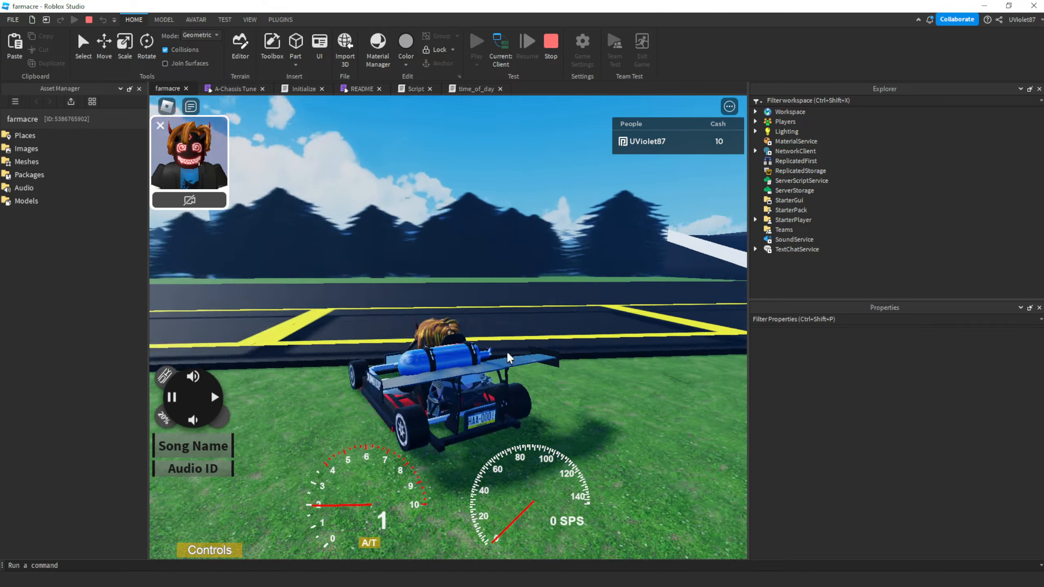
Leave the go-kart, run across the road and jump up the walled track ramp.
key(space)
key(w)
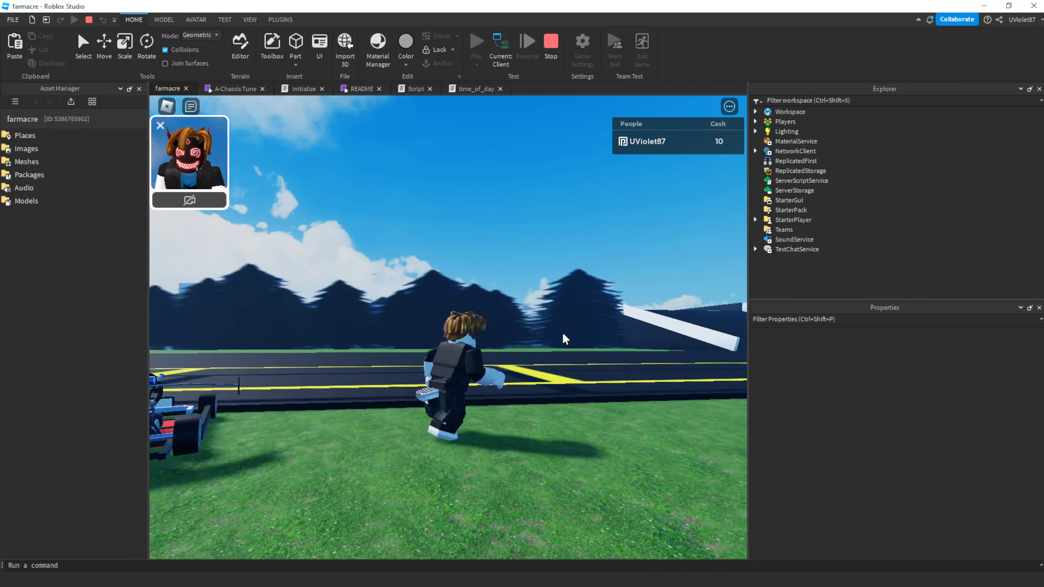
right_drag(589, 354, 589, 354)
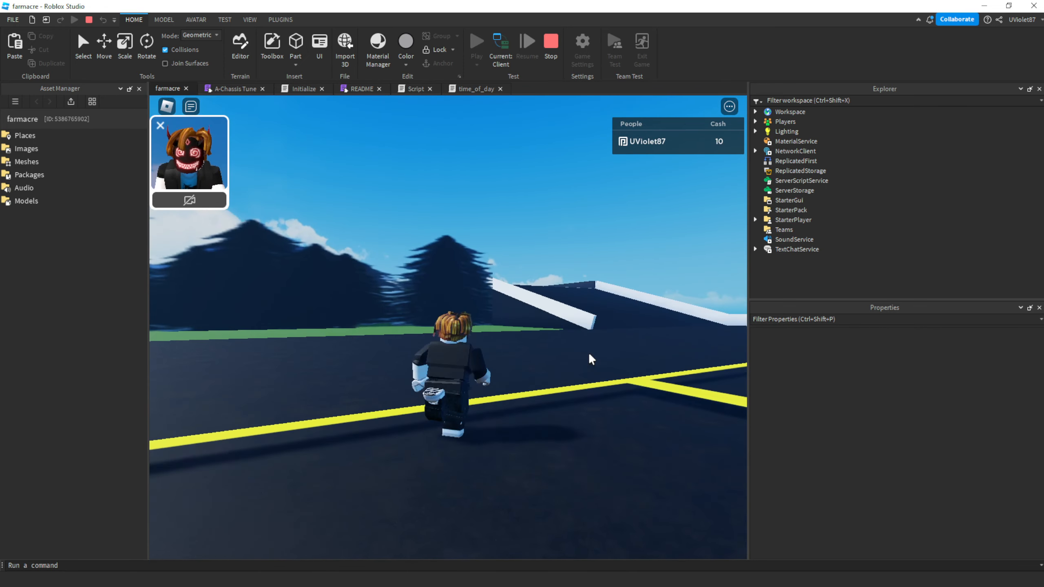
right_drag(470, 287, 478, 288)
key(space)
key(space)
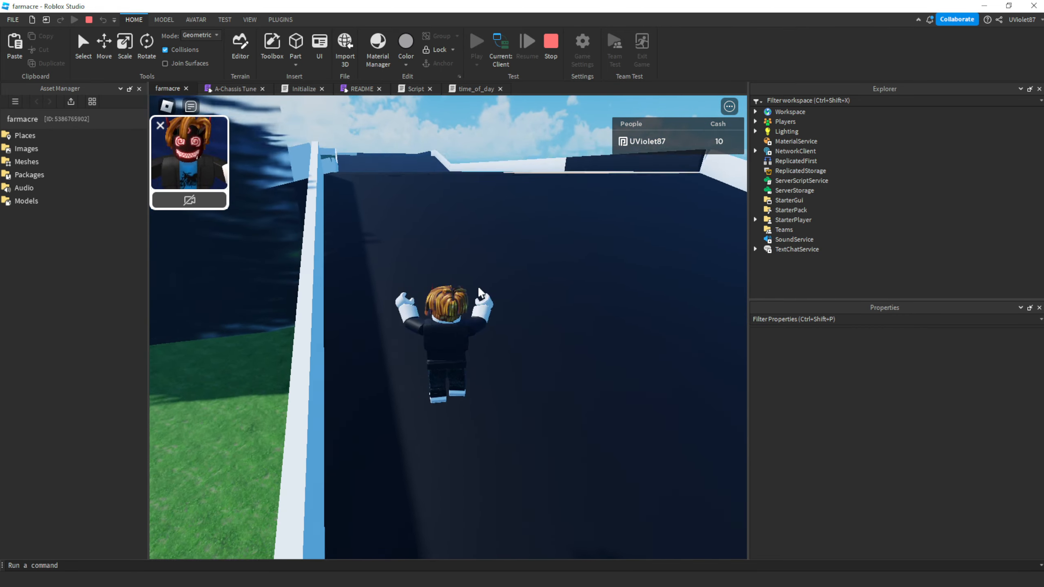
Examine the raised track from the ramp, including its side walls, joining road sections and the nearby trees.
right_drag(431, 200, 431, 200)
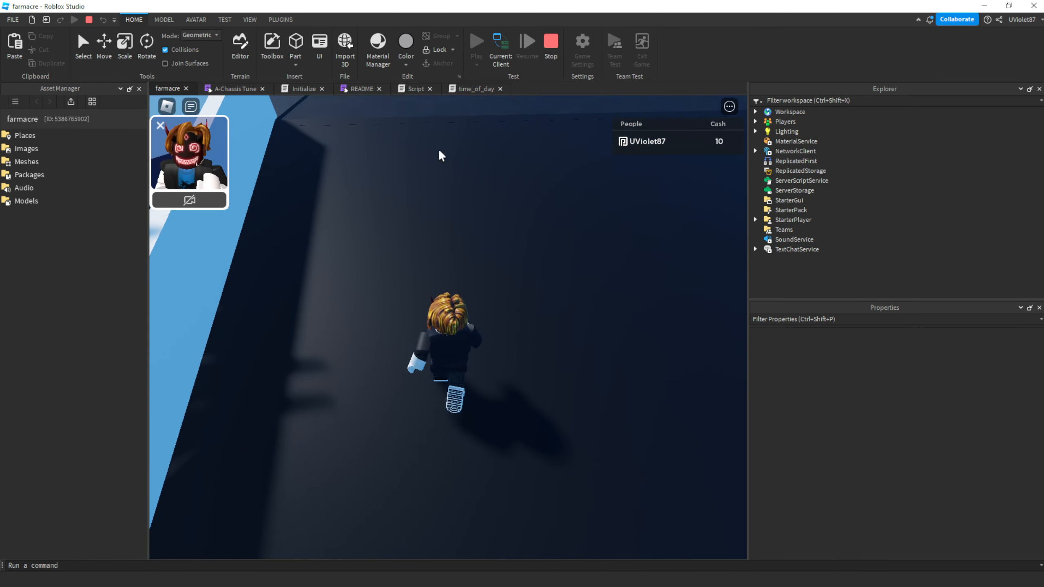
right_drag(320, 311, 320, 311)
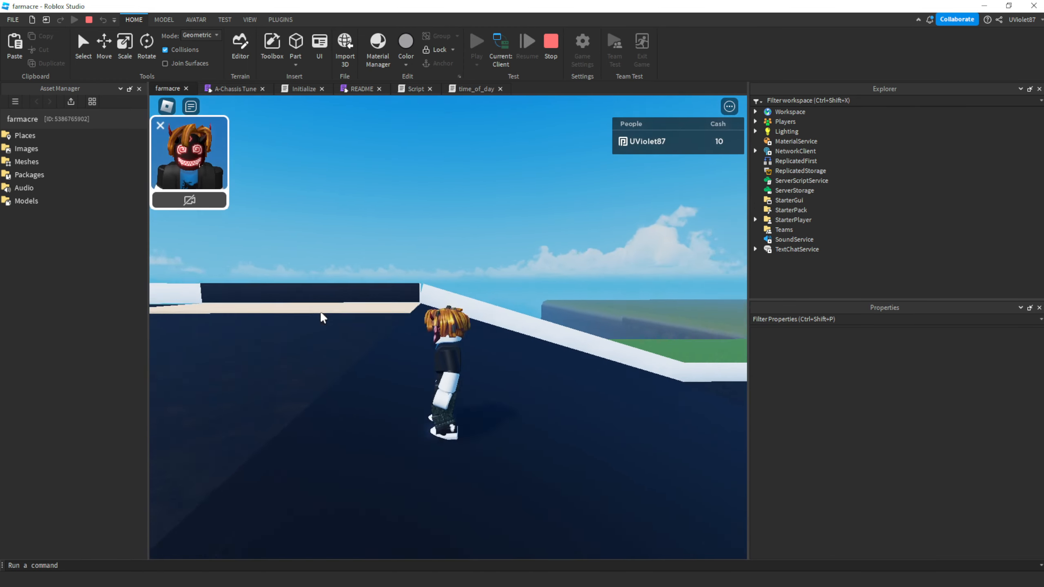
key(a)
right_drag(377, 375, 377, 376)
key(s)
right_drag(323, 287, 323, 288)
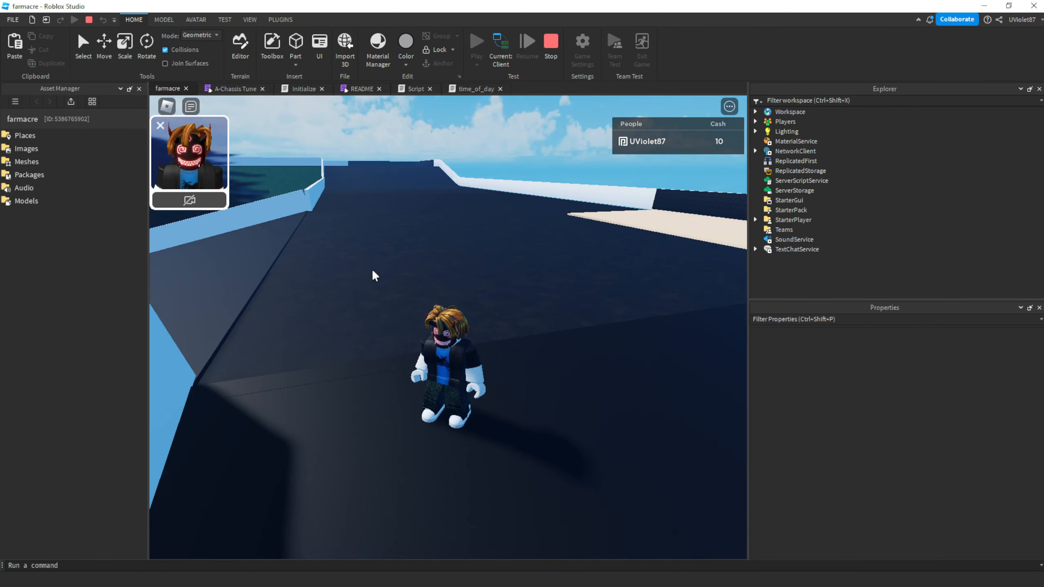
right_drag(401, 292, 400, 292)
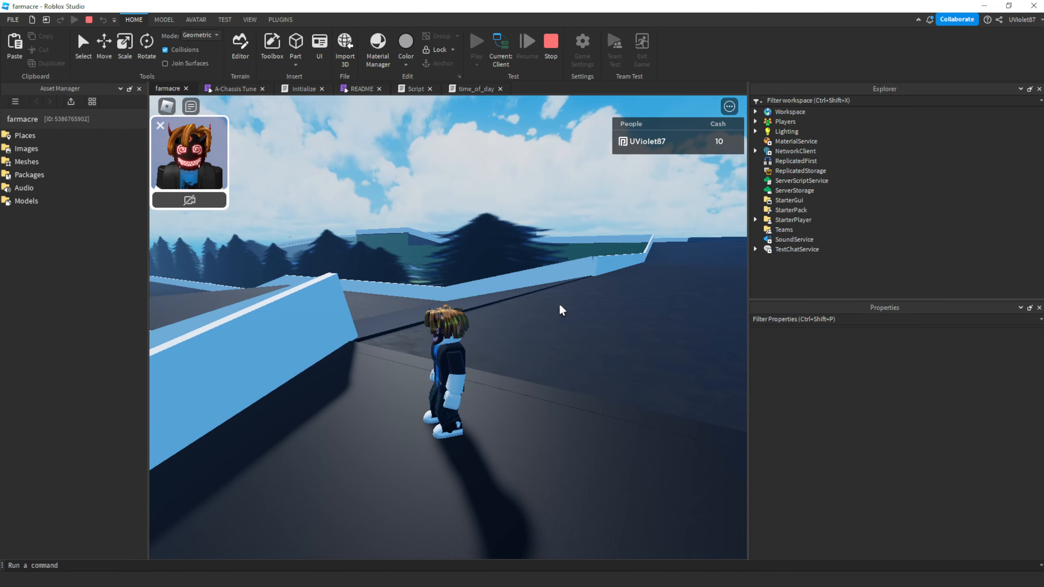
right_drag(562, 303, 563, 302)
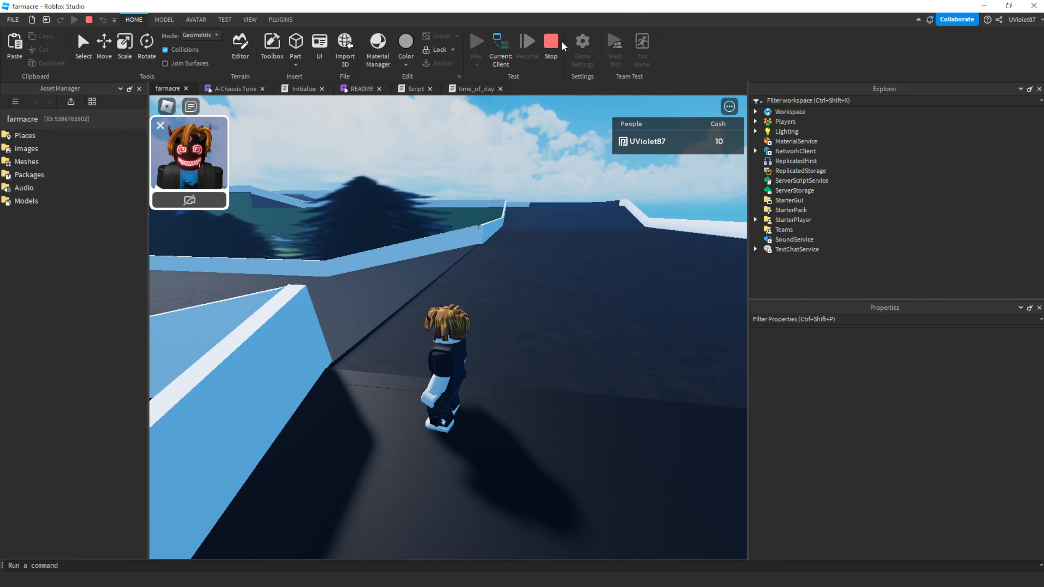
Stop the play test, select the distant race track model and focus the view on it.
click(551, 41)
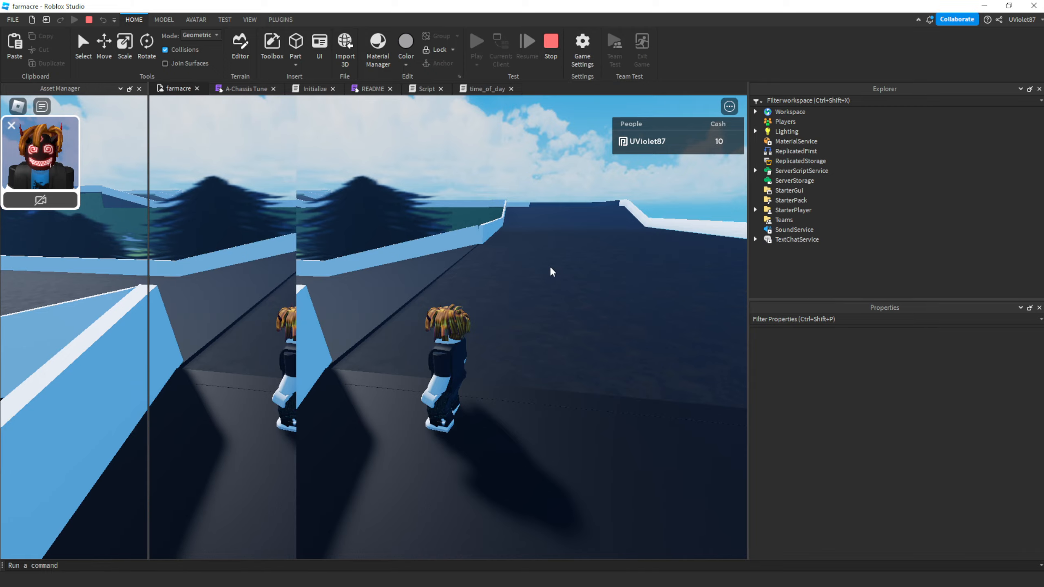
middle_drag(584, 272, 487, 394)
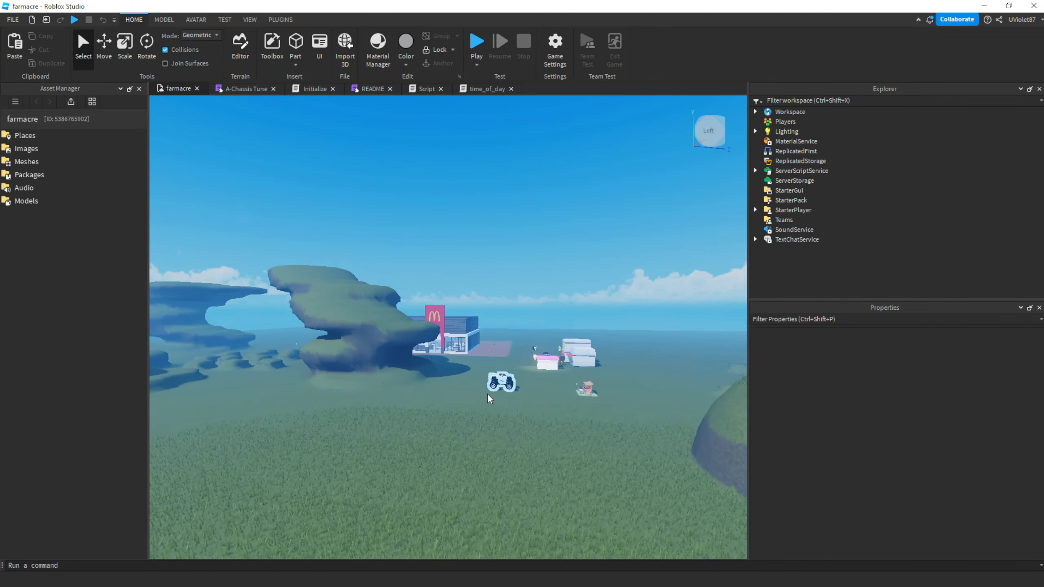
right_drag(558, 325, 494, 325)
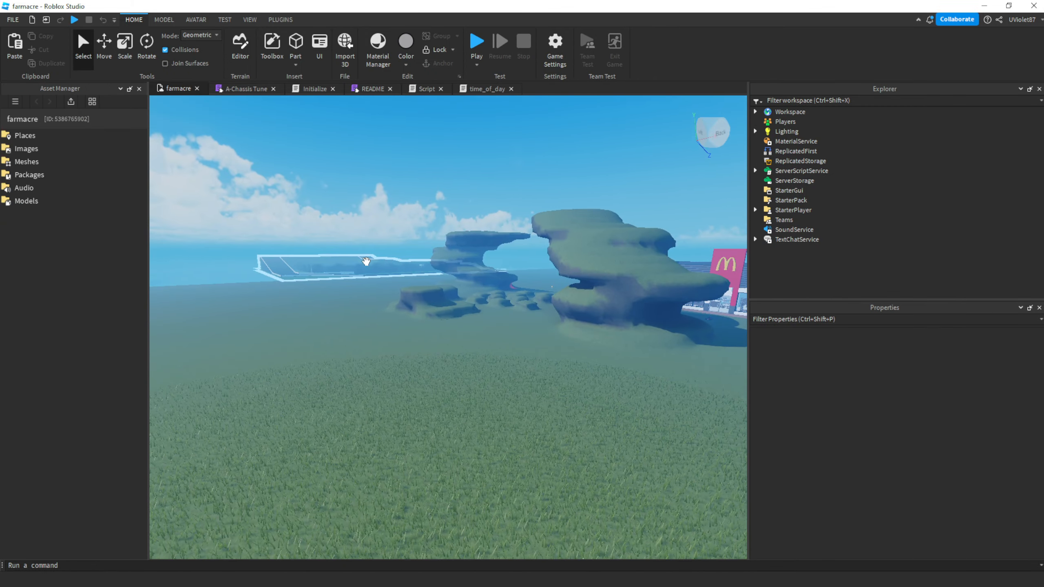
click(366, 262)
key(f)
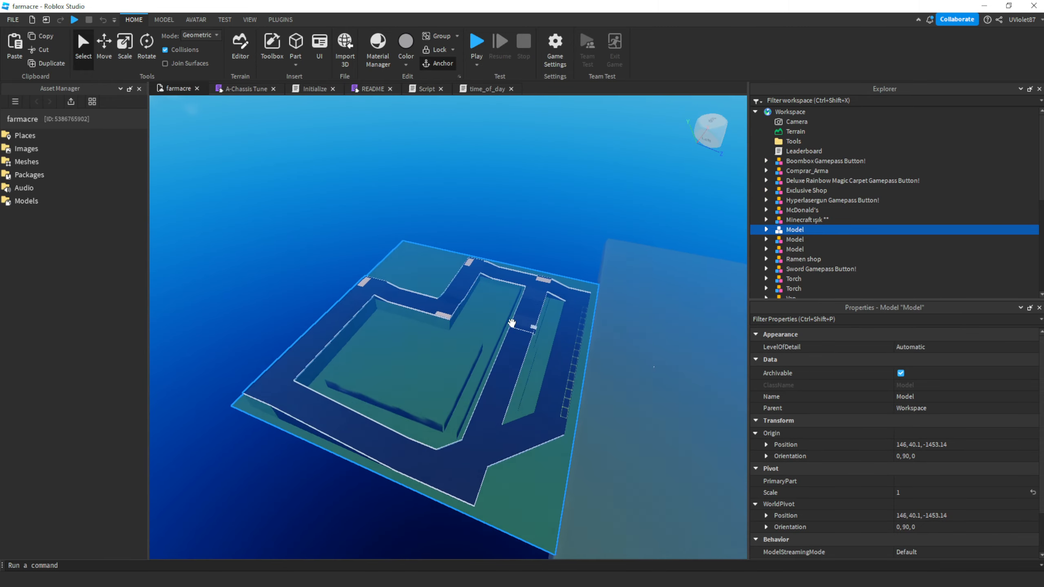
Move in close to the track's raised section and expand the selected track model's hierarchy.
scroll(508, 326, up, 6)
scroll(504, 323, up, 8)
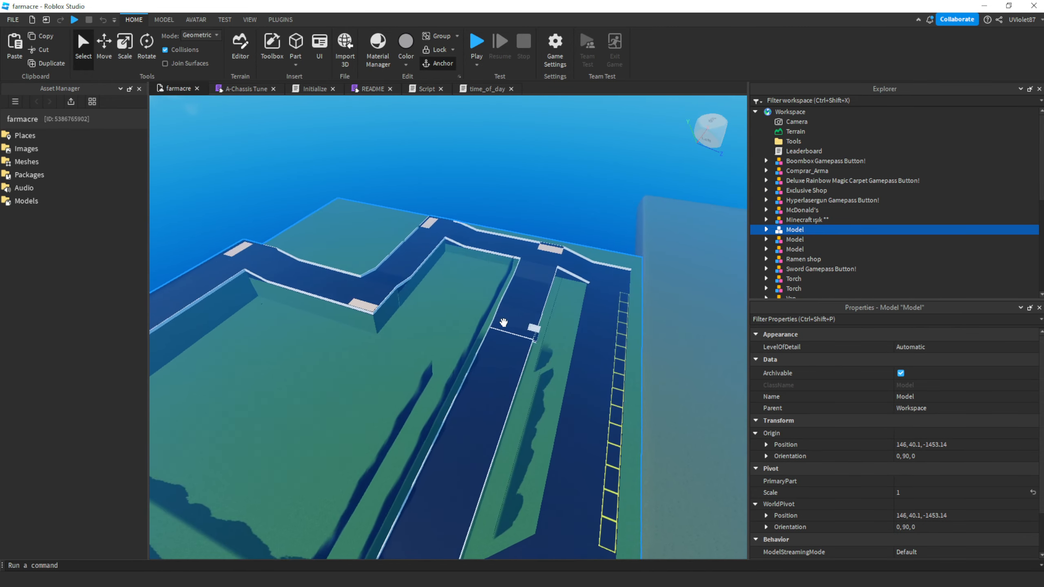
right_drag(504, 323, 555, 252)
key(w)
right_drag(670, 244, 651, 247)
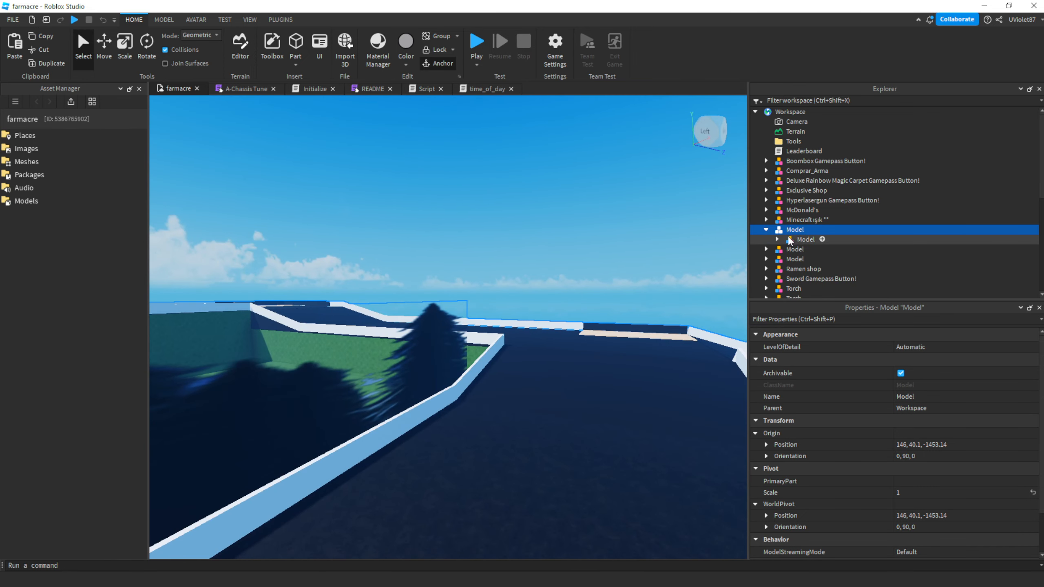
right_drag(677, 264, 673, 270)
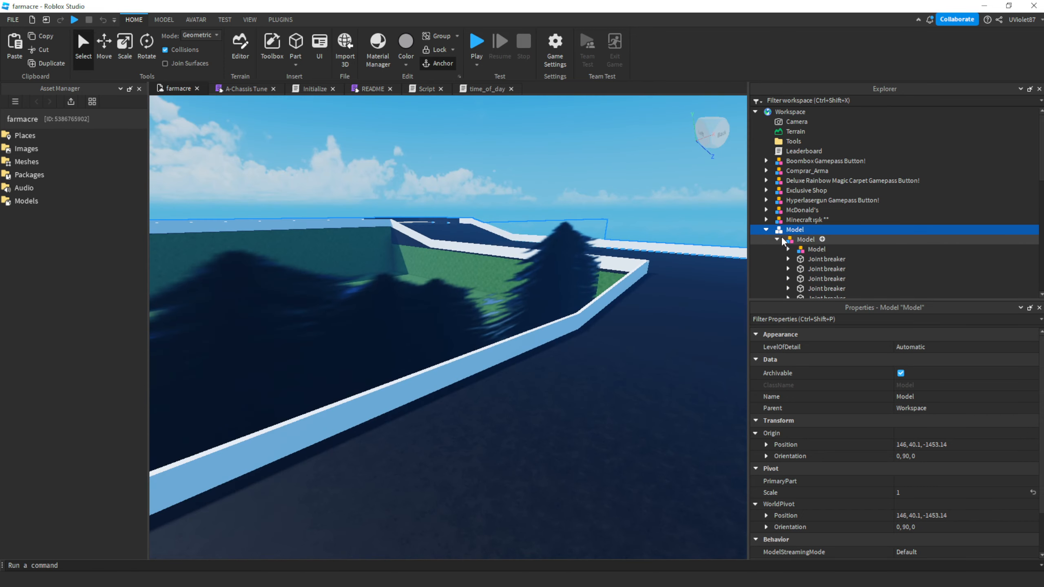
Examine the track's ramp junction, side walls and road surface from several angles in the editor.
key(d)
key(w)
right_drag(635, 241, 428, 348)
key(w)
key(d)
key(s)
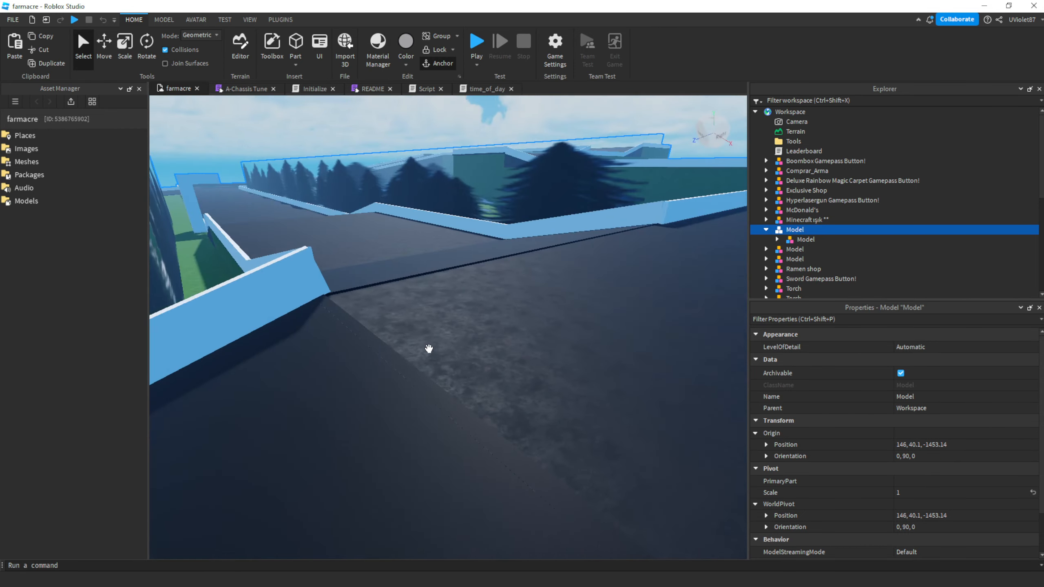
right_drag(501, 291, 549, 322)
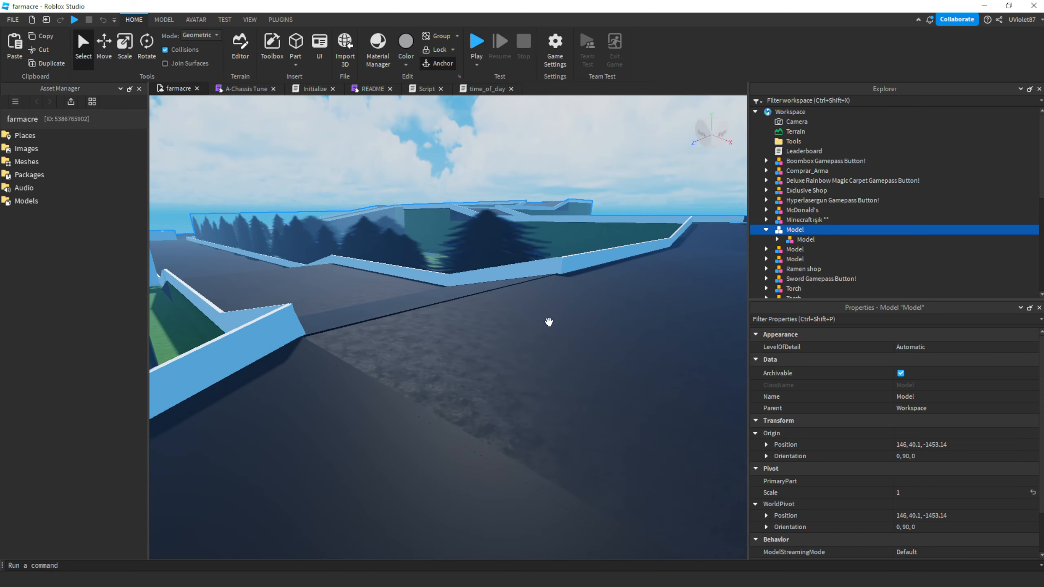
right_drag(652, 328, 578, 302)
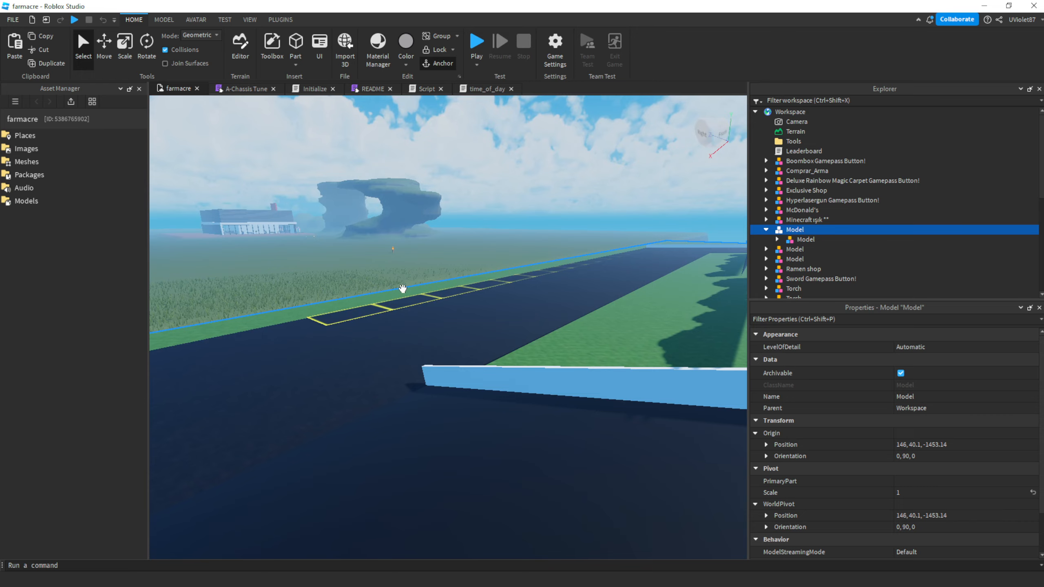
right_drag(403, 288, 419, 346)
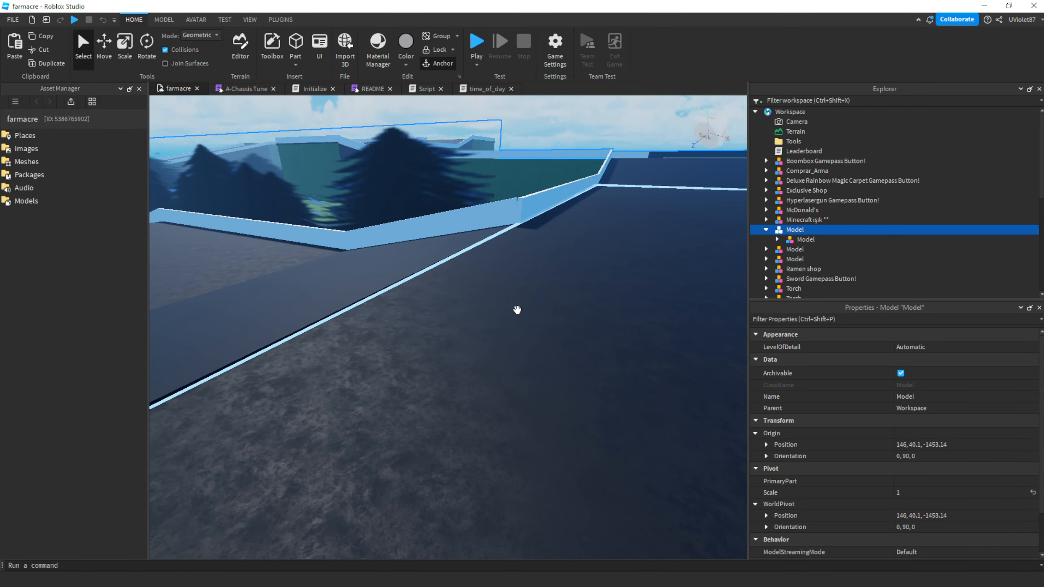
Pick an individual road part inside the track model, reselect the whole model and inspect the seam between the road sections.
alt+click(517, 310)
key(a)
right_drag(413, 312, 414, 313)
click(583, 336)
right_drag(531, 343, 531, 343)
right_drag(566, 299, 567, 299)
right_drag(498, 311, 497, 312)
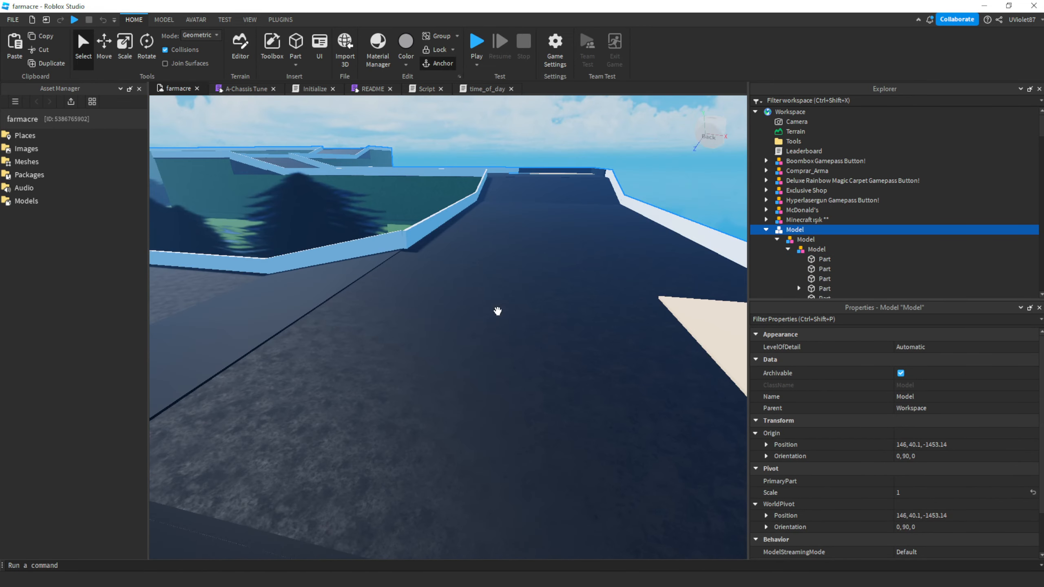
right_drag(415, 322, 426, 366)
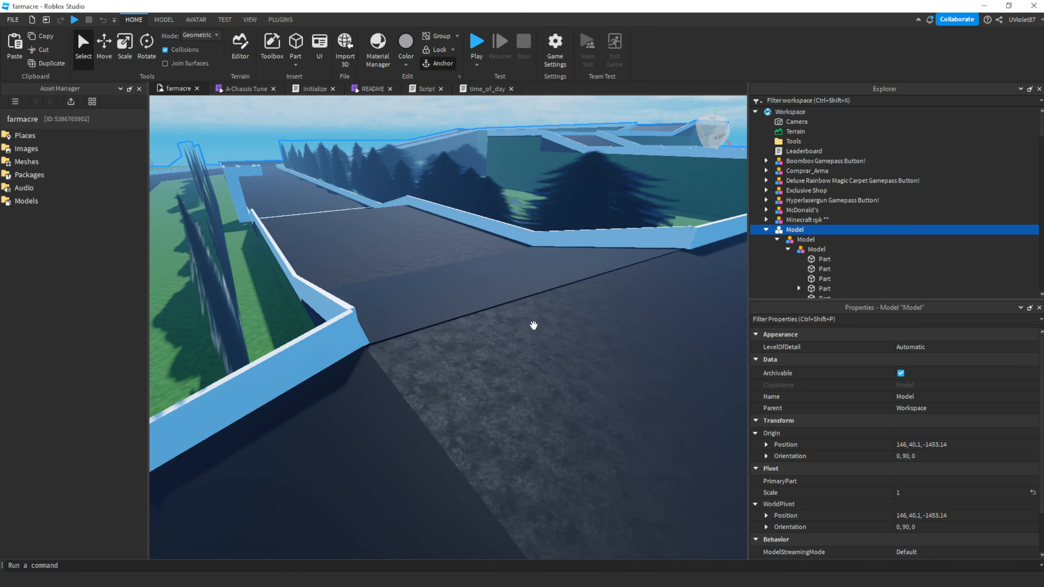
right_drag(534, 326, 491, 291)
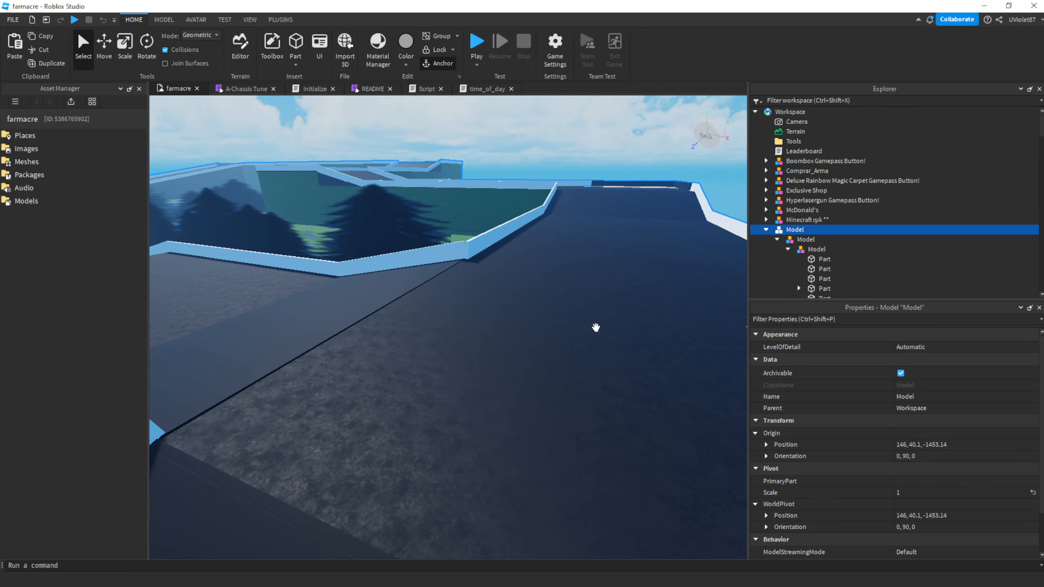
Select the dark concrete road part inside the nested model and try shifting it vertically with the Move tool.
alt+click(529, 329)
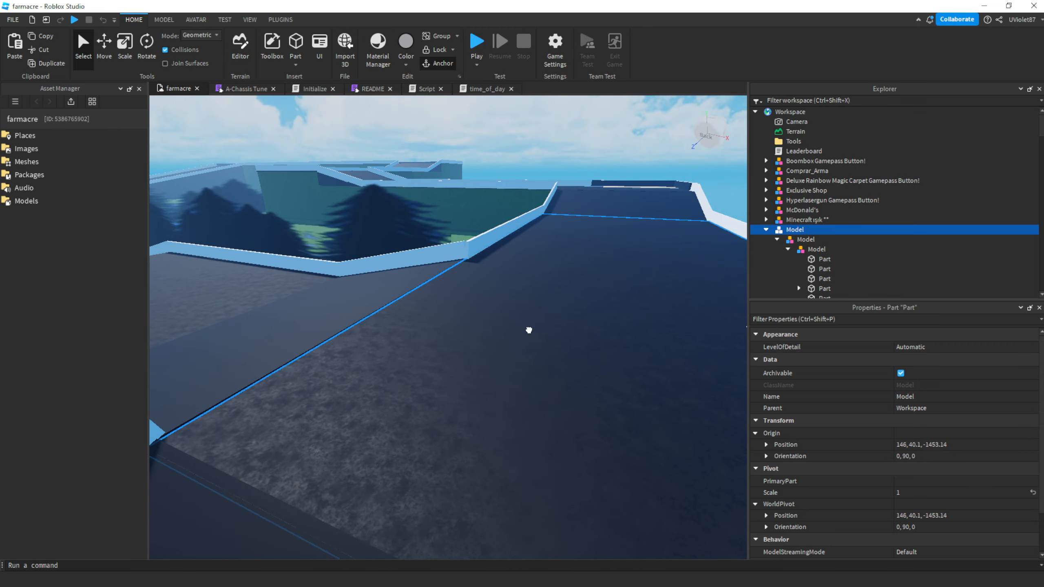
right_drag(347, 327, 347, 325)
key(ctrl+2)
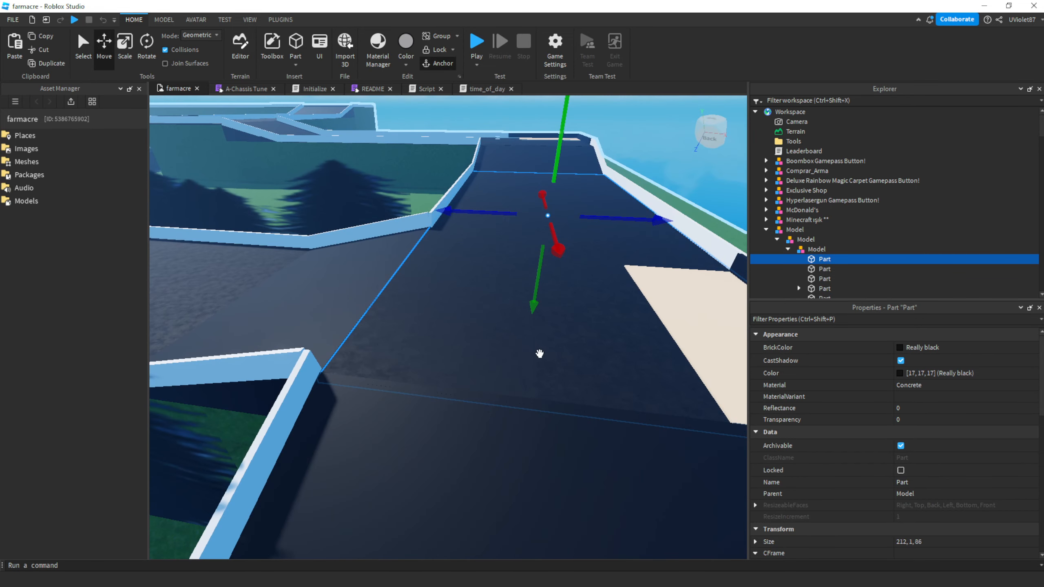
right_drag(547, 347, 547, 348)
drag(422, 119, 426, 150)
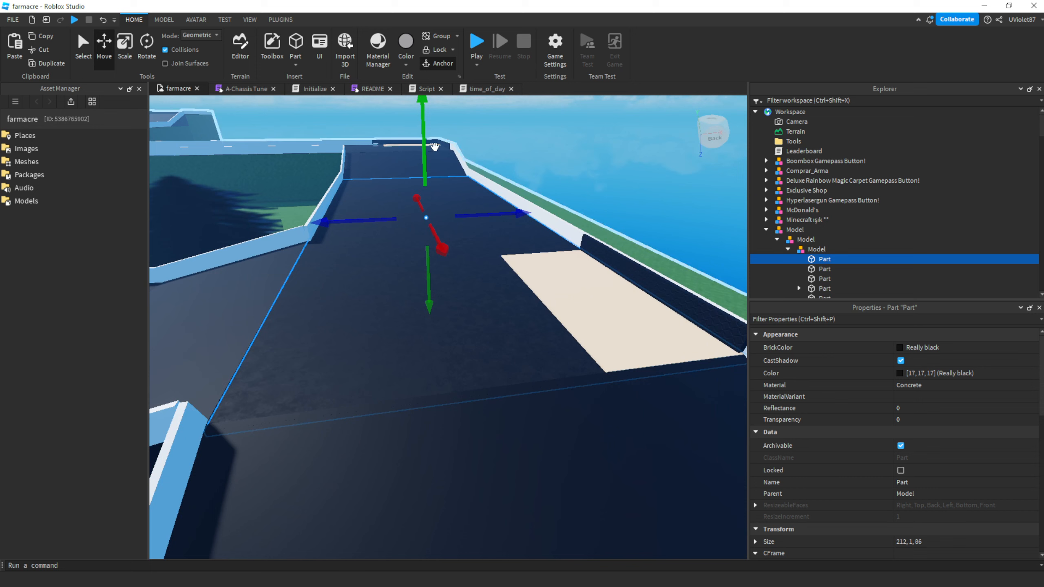
Disable CanCollide for the selected road part and try raising it by 3 studs.
scroll(902, 462, down, 5)
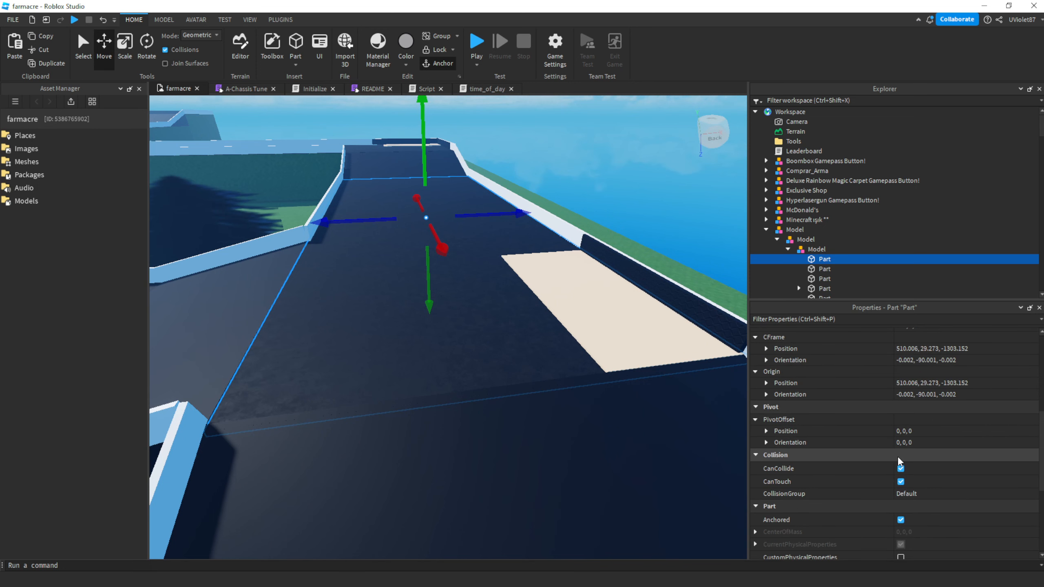
click(901, 469)
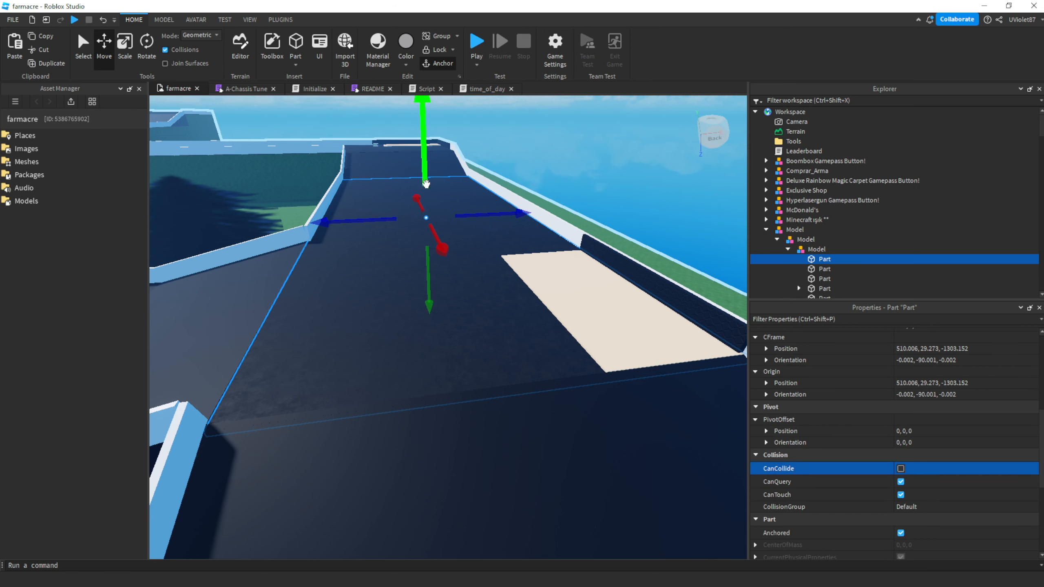
mouse_move(425, 146)
mouse_down()
mouse_move(425, 156)
mouse_move(424, 143)
mouse_up()
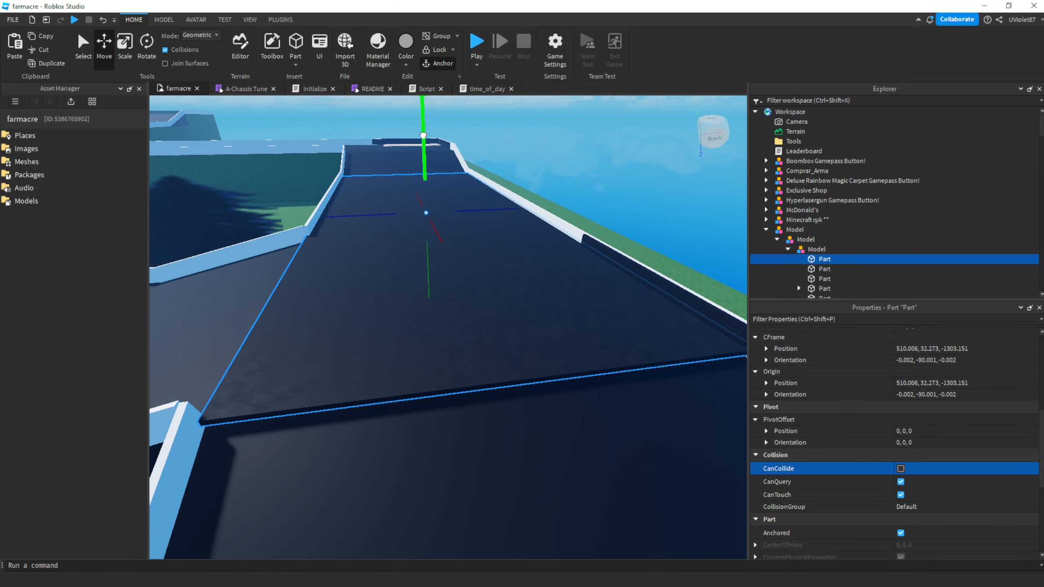
Raise the road part by 1 stud to a height of 30.273.
right_drag(334, 210, 333, 213)
key(d)
key(d)
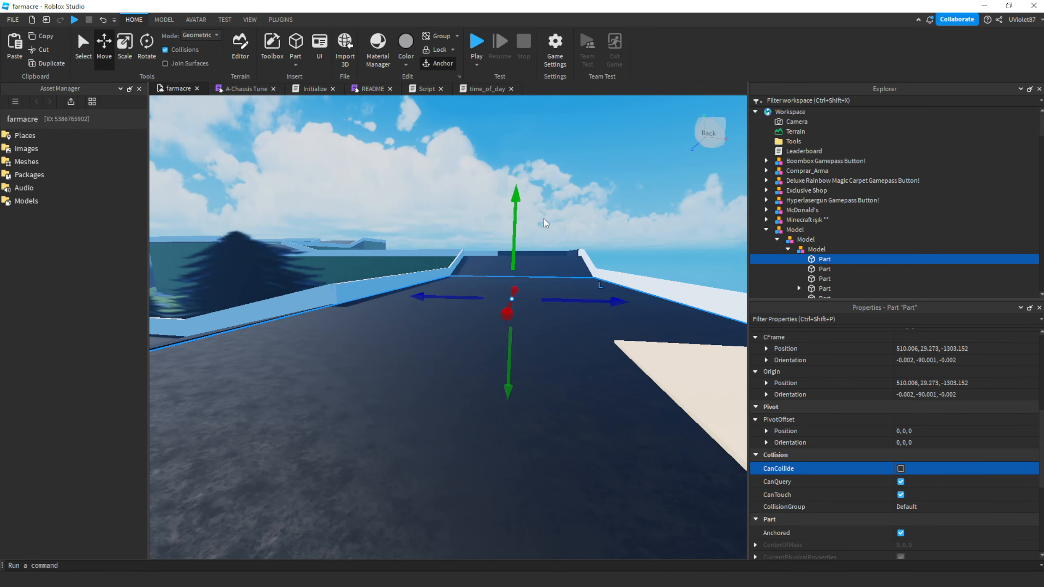
drag(521, 196, 519, 192)
Turn off grid snapping for moves and freely adjust the road part's height.
click(164, 19)
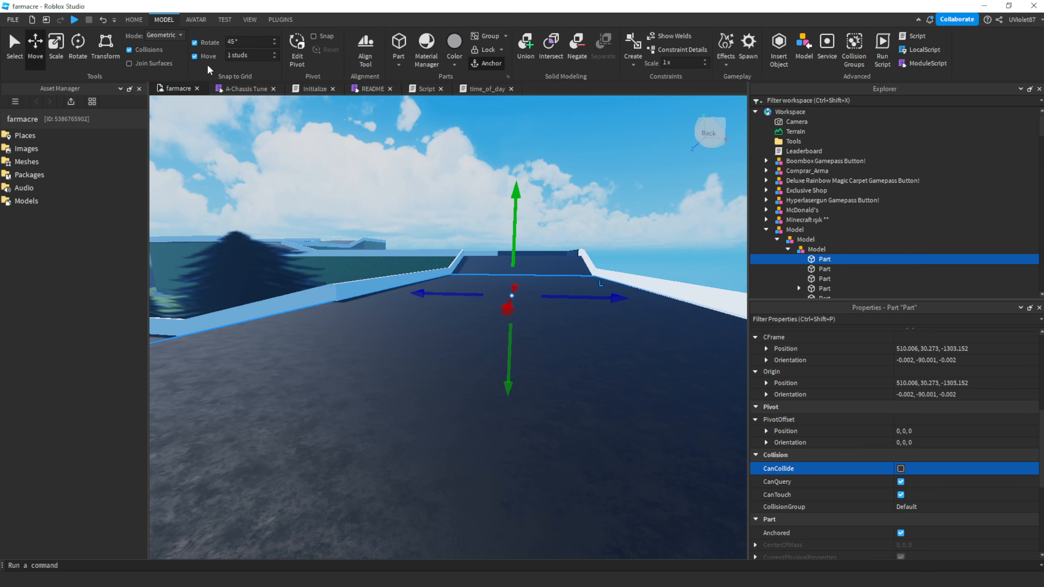
right_drag(394, 181, 394, 181)
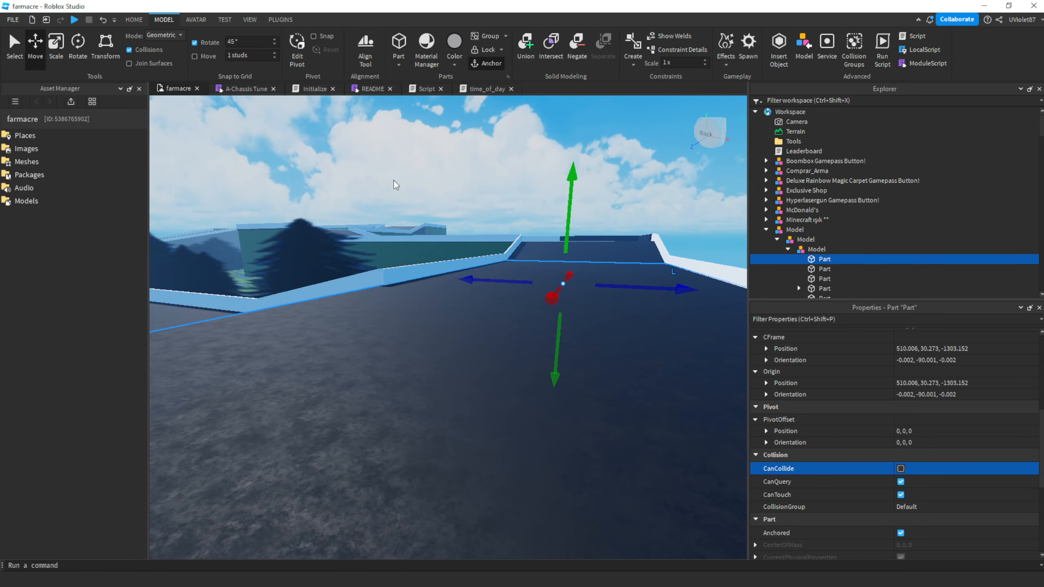
drag(567, 174, 566, 180)
Undo the road part's height changes and the CanCollide change.
right_drag(435, 212, 432, 206)
key(ctrl+z)
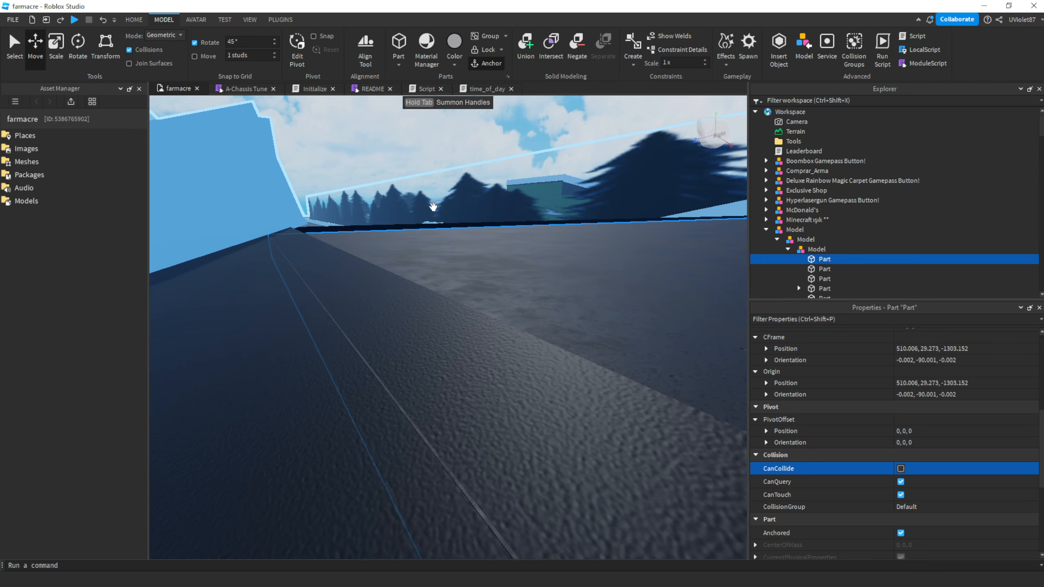
key(ctrl+z)
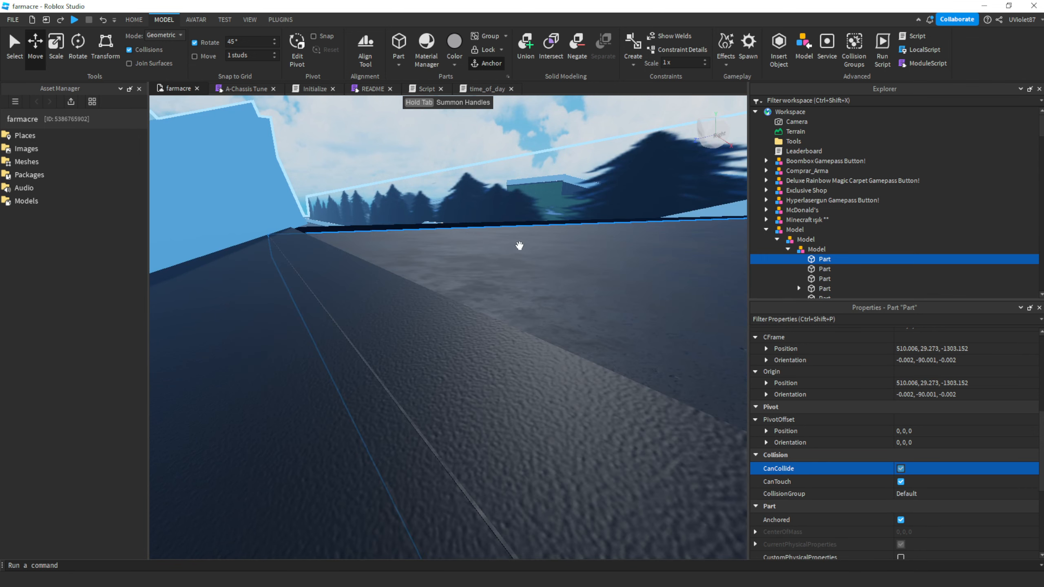
right_drag(539, 248, 540, 249)
key(s)
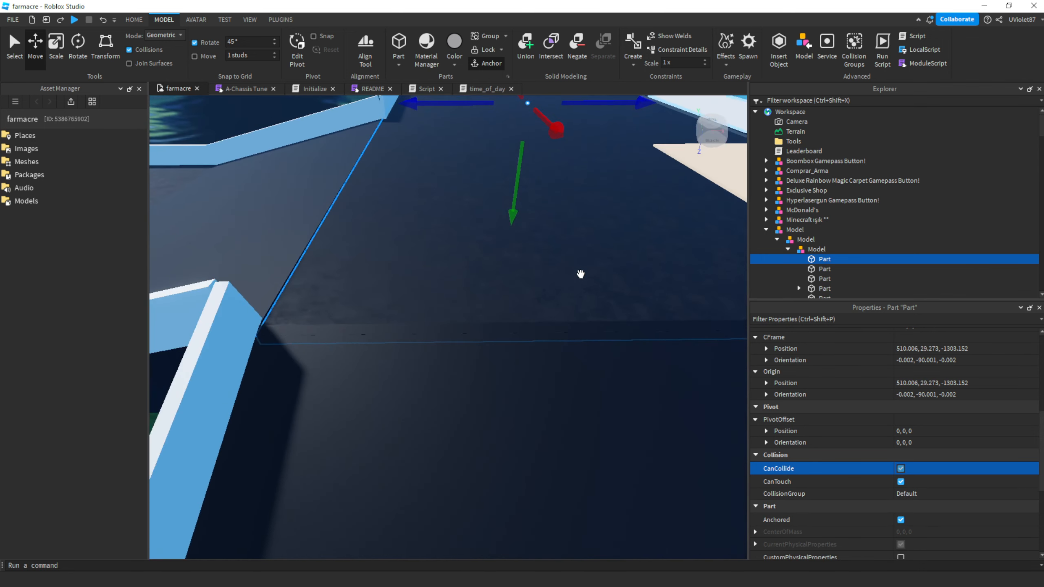
right_drag(488, 317, 488, 311)
key(w)
key(w)
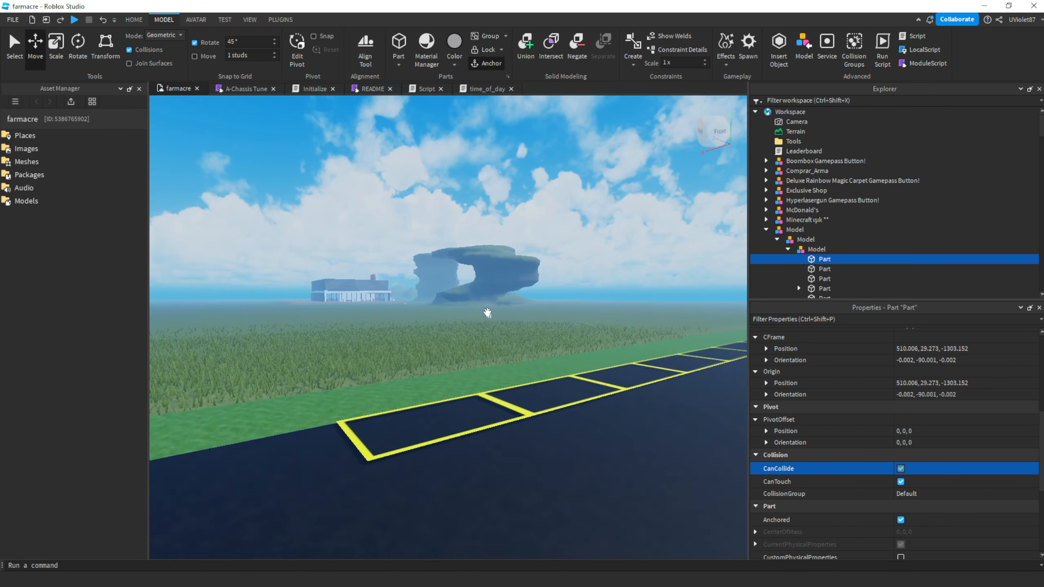
Open the A-Chassis Tune script and look through its settings down to the control key assignments.
click(243, 89)
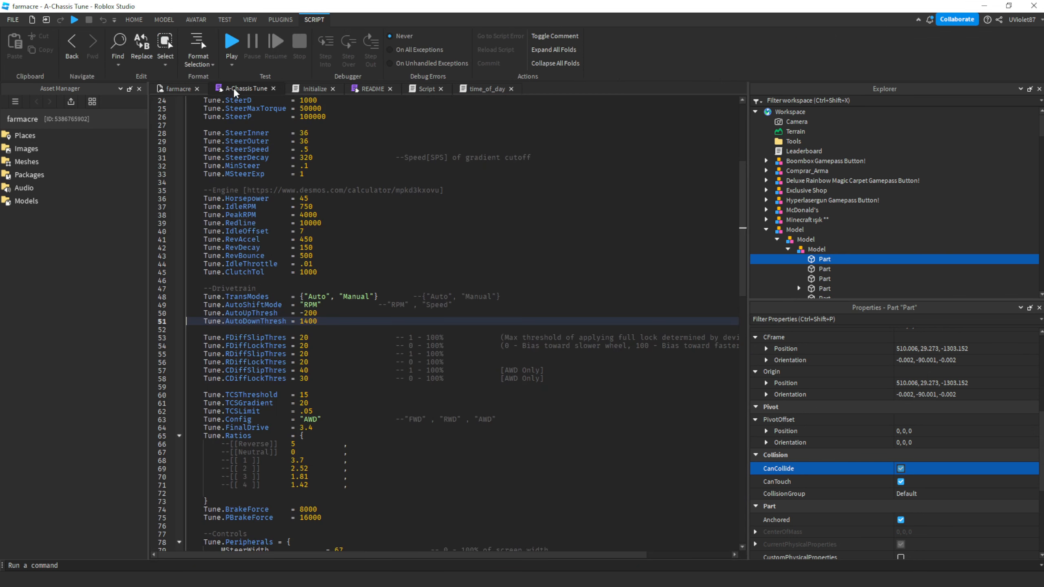
scroll(467, 266, up, 8)
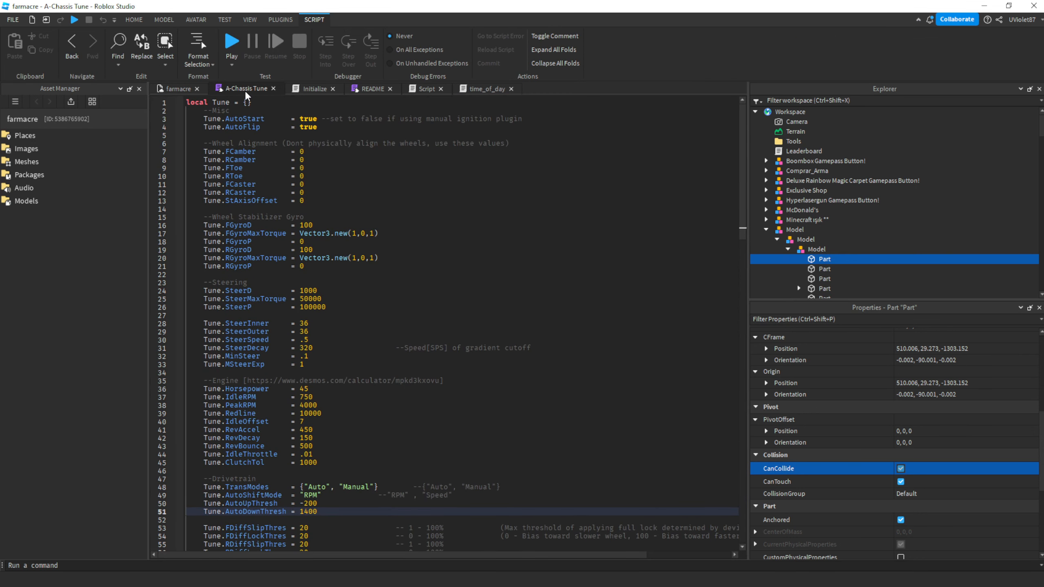
scroll(563, 244, down, 11)
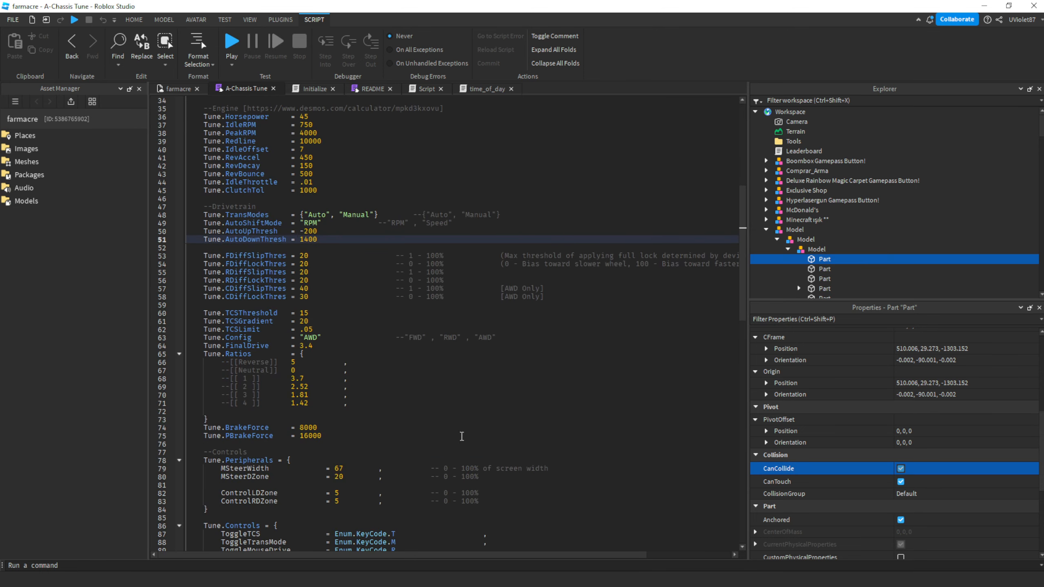
scroll(571, 331, down, 20)
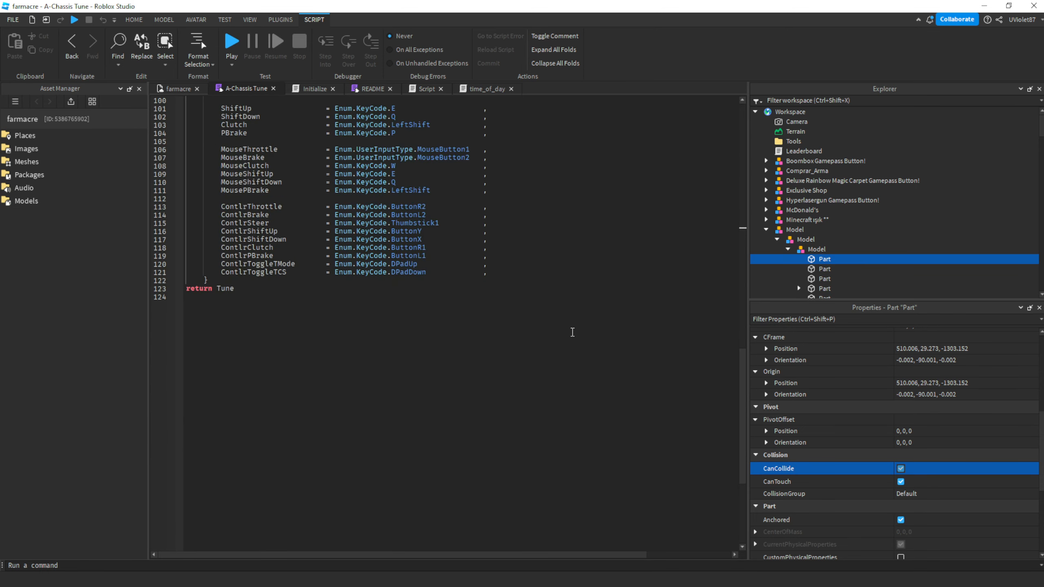
scroll(588, 322, up, 13)
scroll(588, 322, up, 1)
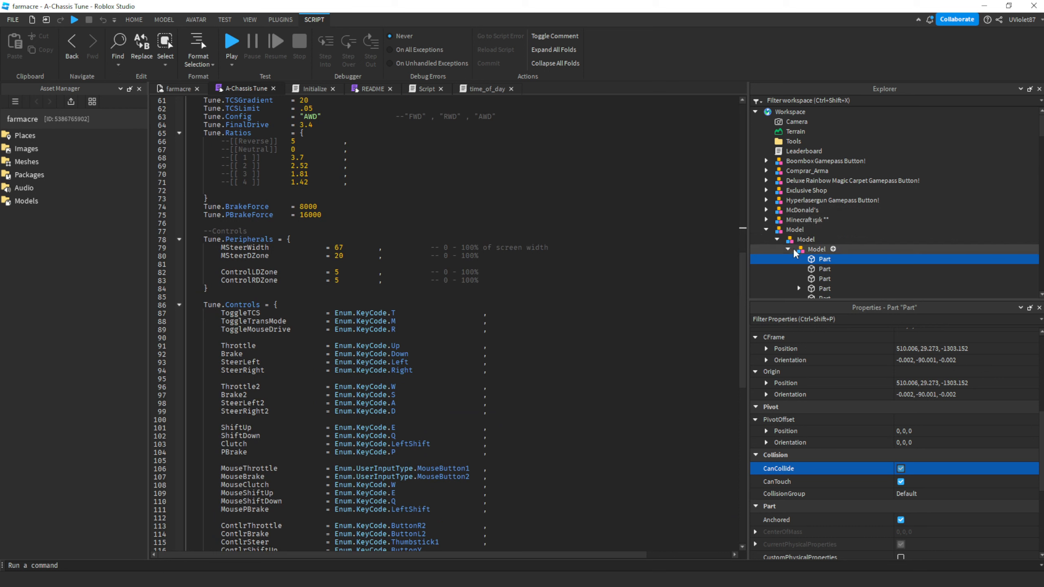
Collapse the road model and expand the shopping car drift model in the Workspace hierarchy.
click(766, 230)
scroll(832, 258, down, 4)
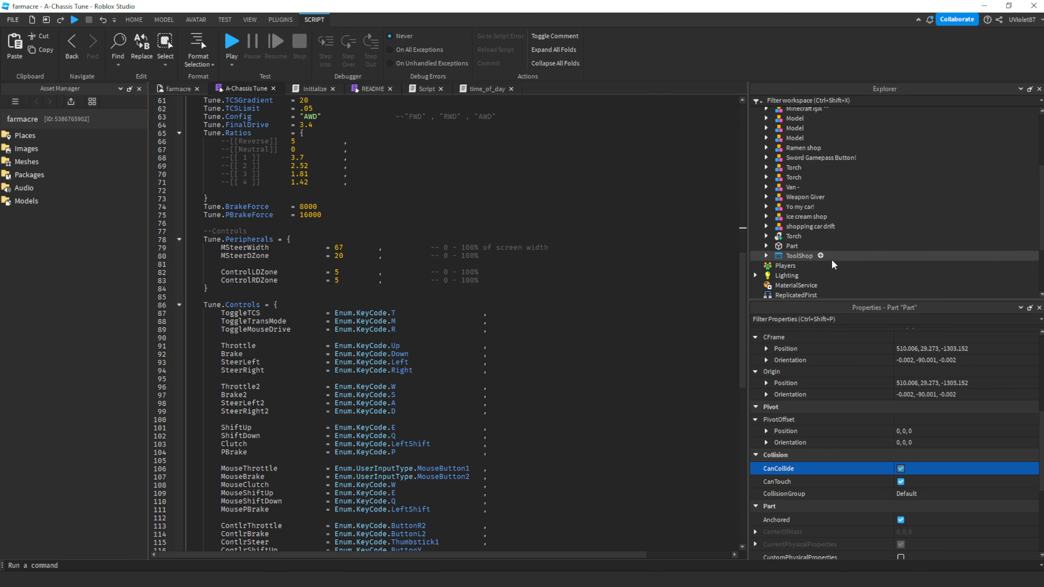
click(793, 227)
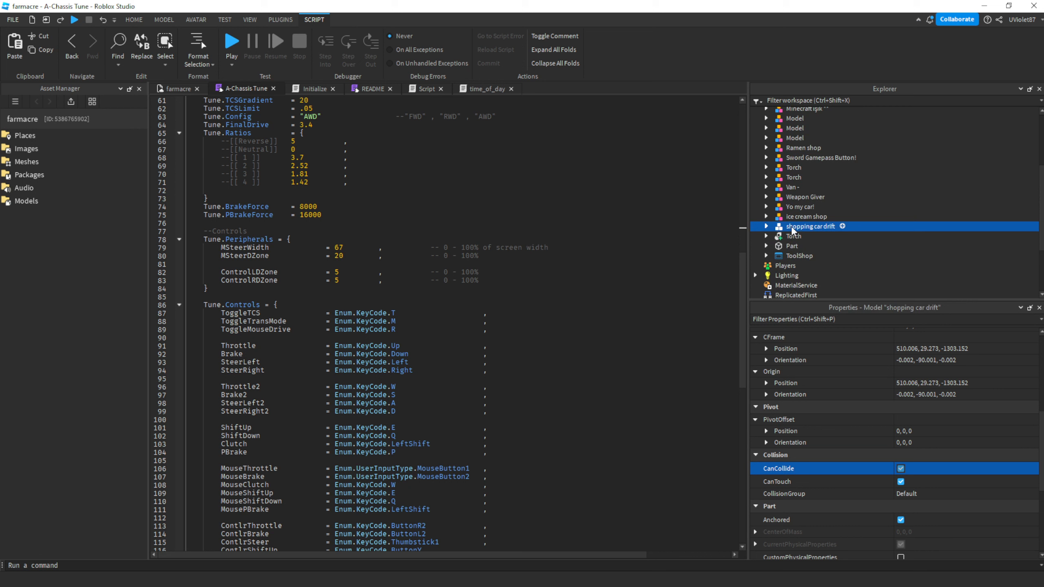
click(766, 227)
scroll(830, 260, down, 1)
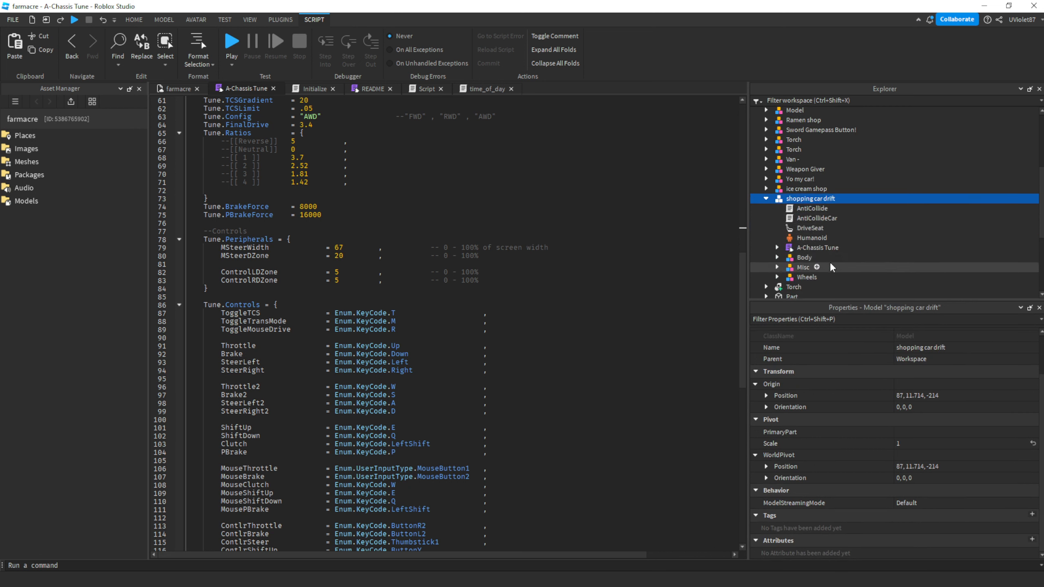
Select A-Chassis Tune in the shopping car drift model and expand it together with its Initialize script and A-Chassis Interface.
click(811, 248)
click(777, 247)
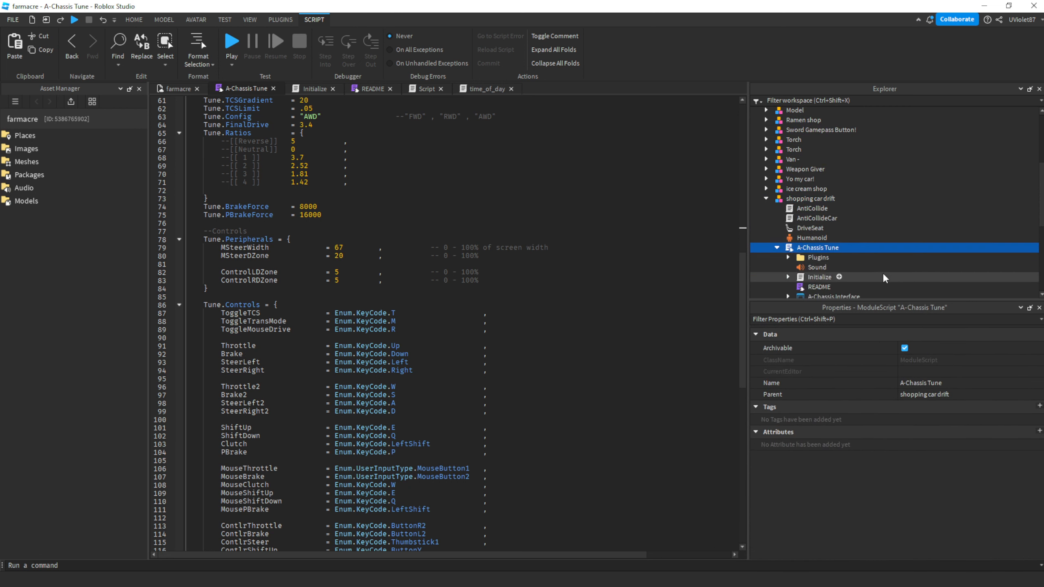
scroll(881, 272, down, 3)
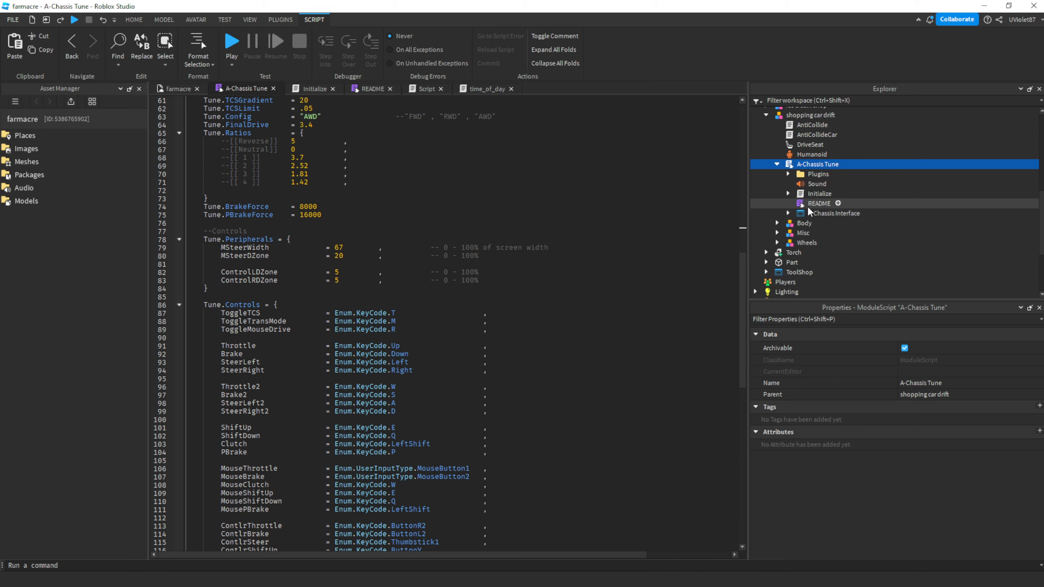
click(788, 193)
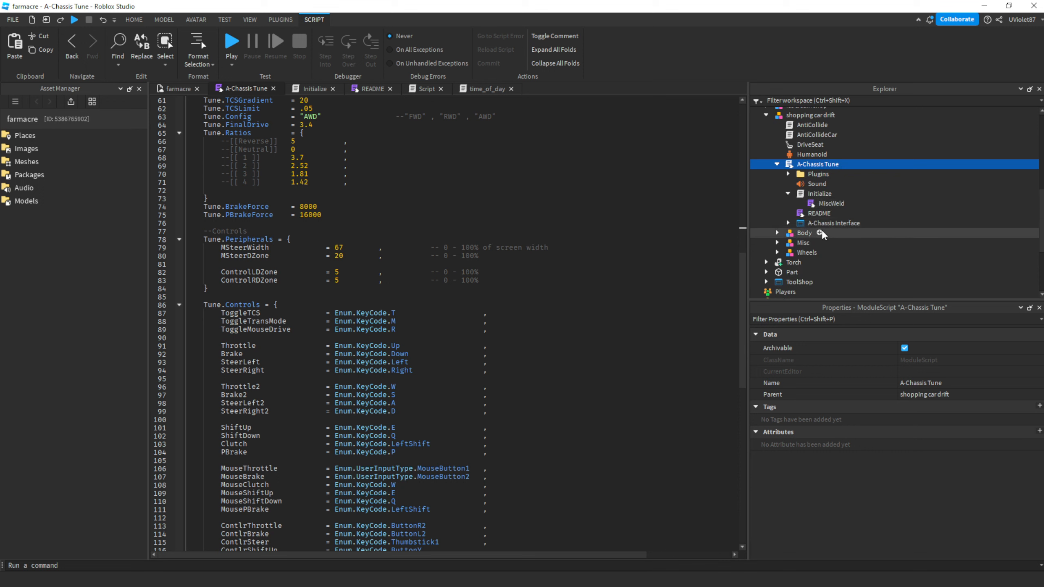
click(788, 223)
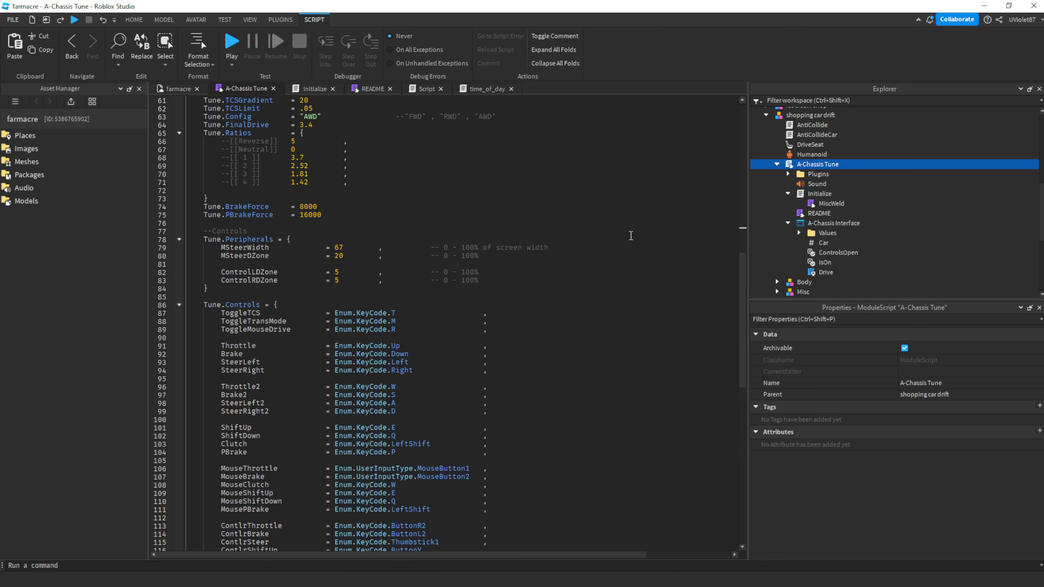
Examine the steering, engine, drivetrain and gear ratio values in the A-Chassis Tune script.
scroll(617, 232, up, 20)
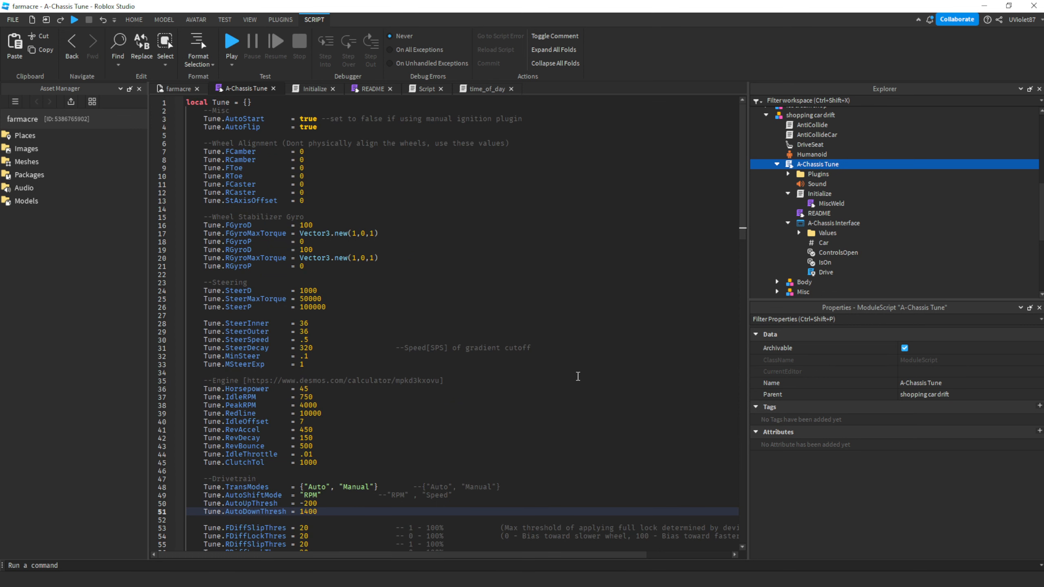
scroll(541, 366, down, 13)
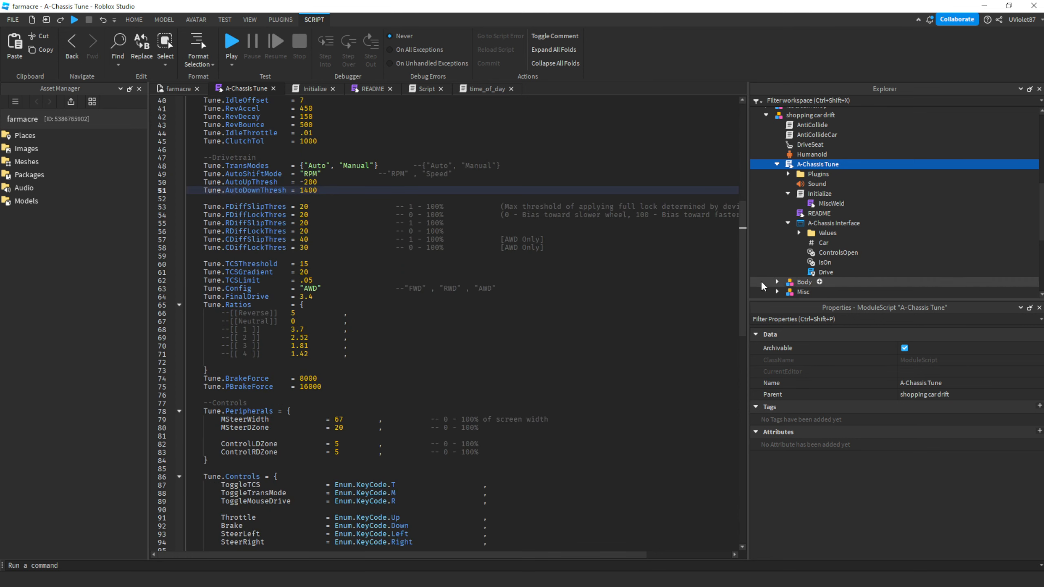
drag(745, 274, 739, 192)
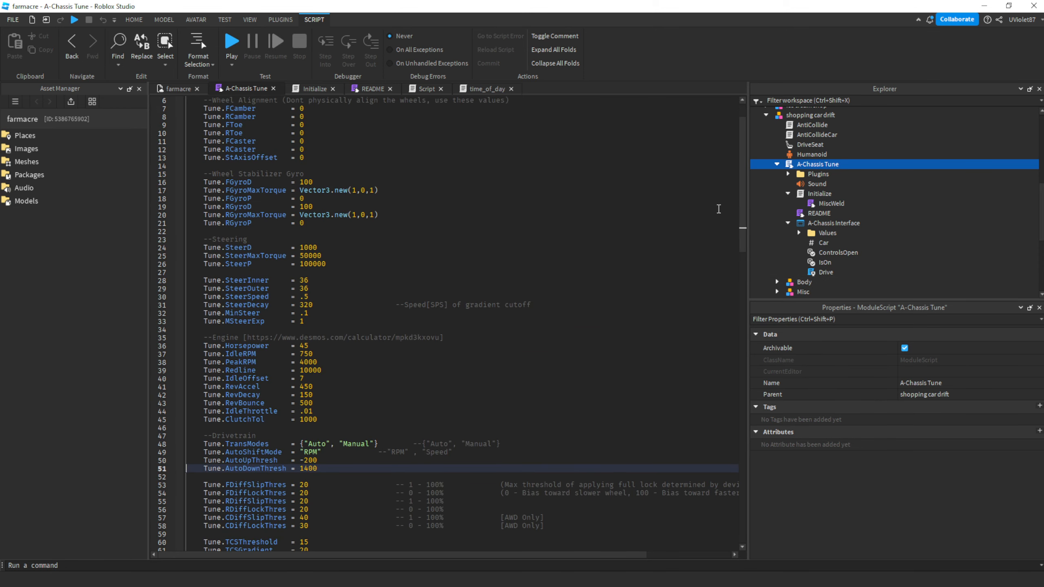
scroll(579, 265, up, 2)
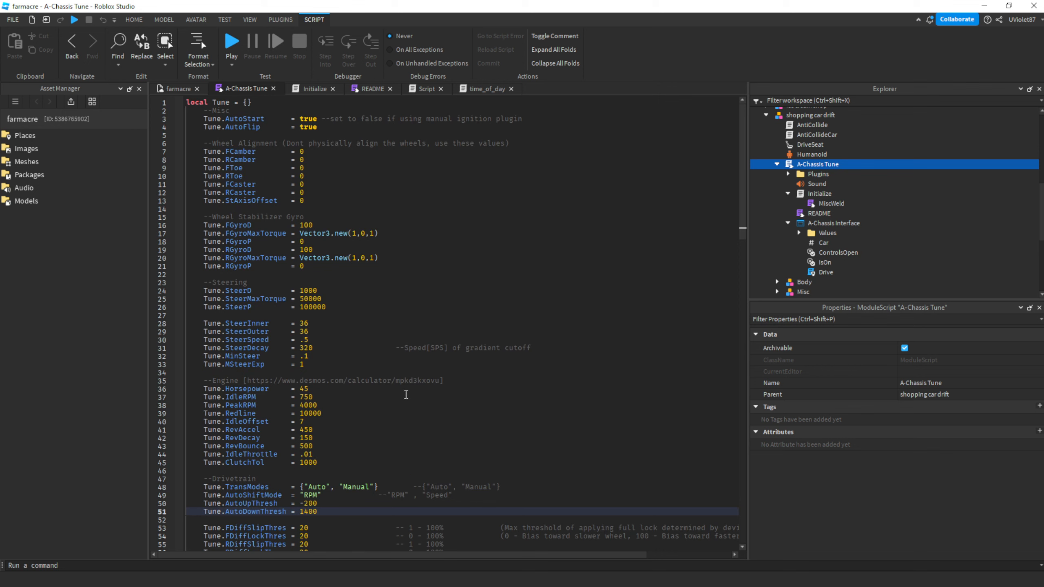
scroll(450, 495, down, 2)
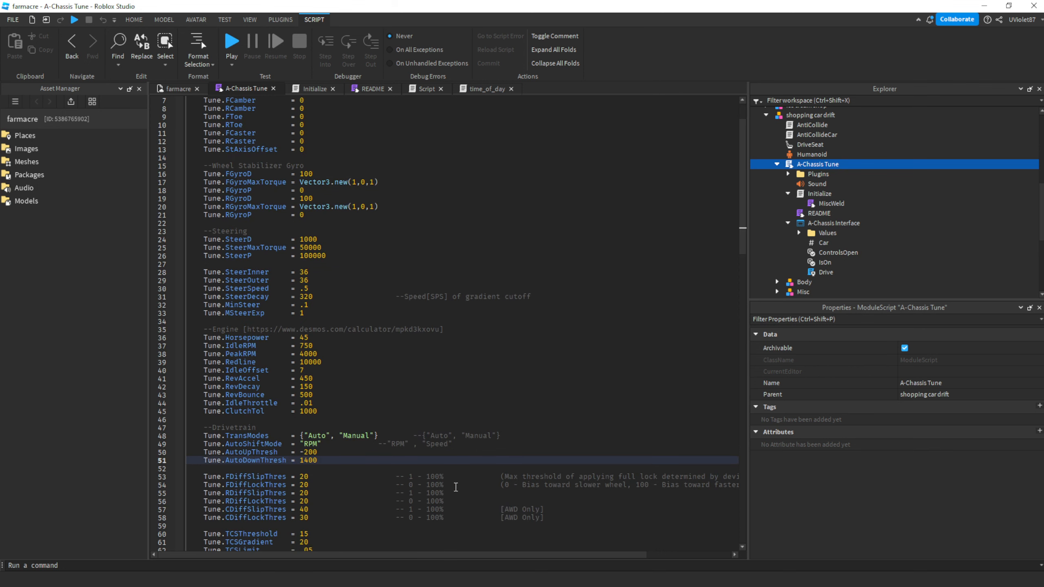
drag(479, 557, 439, 544)
scroll(353, 180, up, 2)
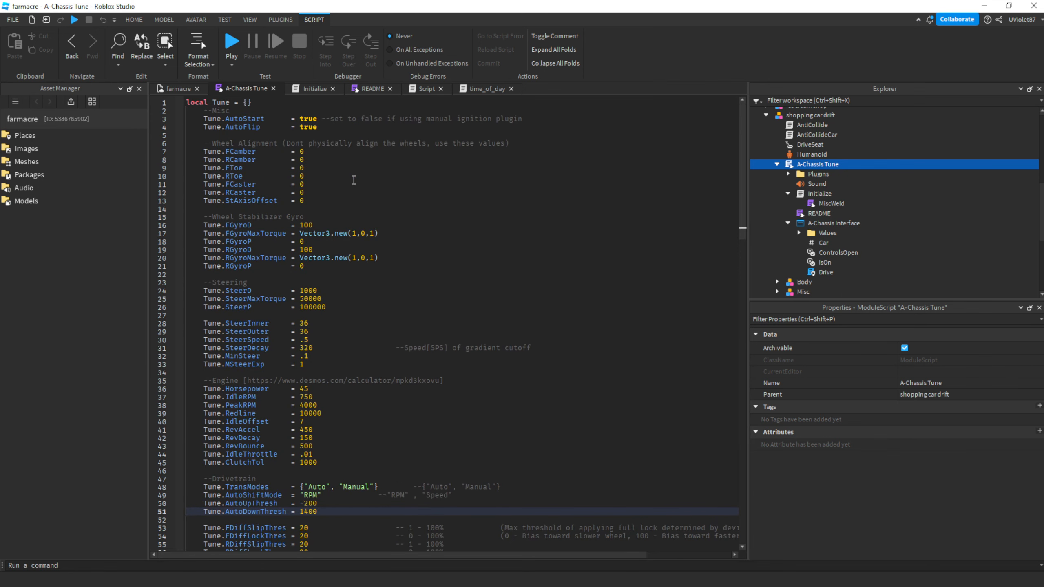
scroll(391, 322, down, 10)
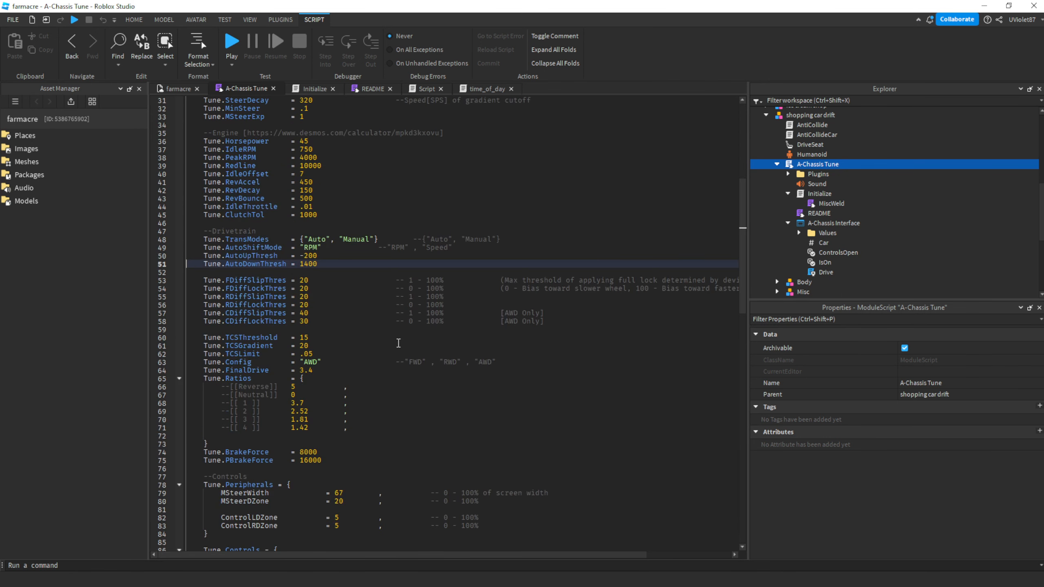
scroll(395, 340, up, 1)
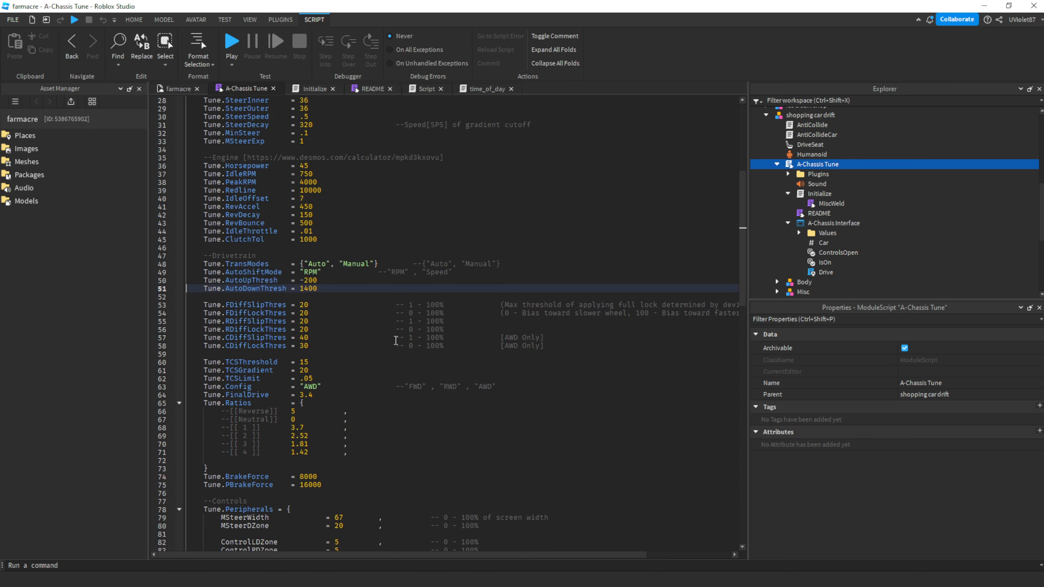
scroll(395, 341, up, 4)
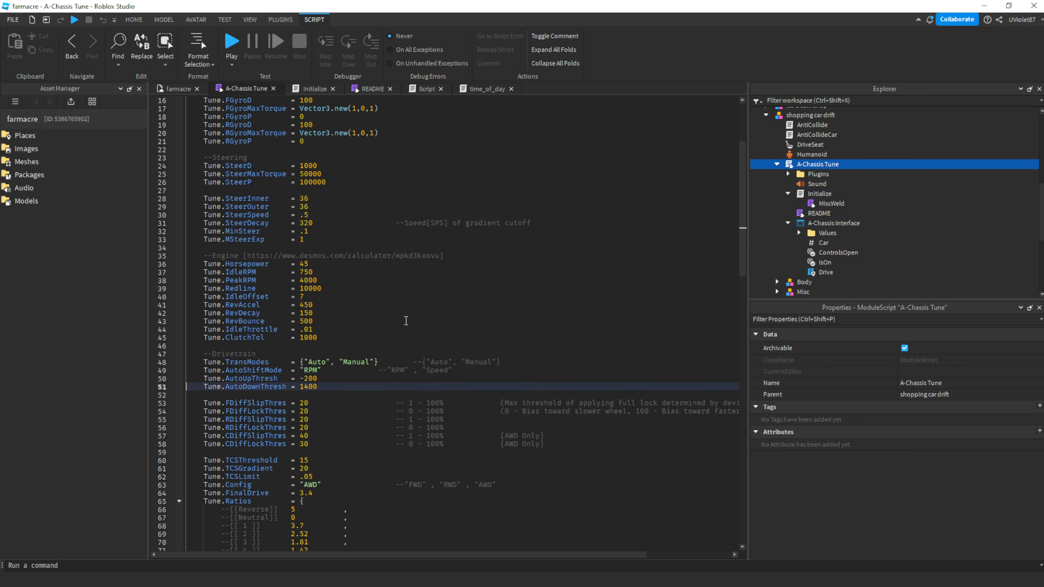
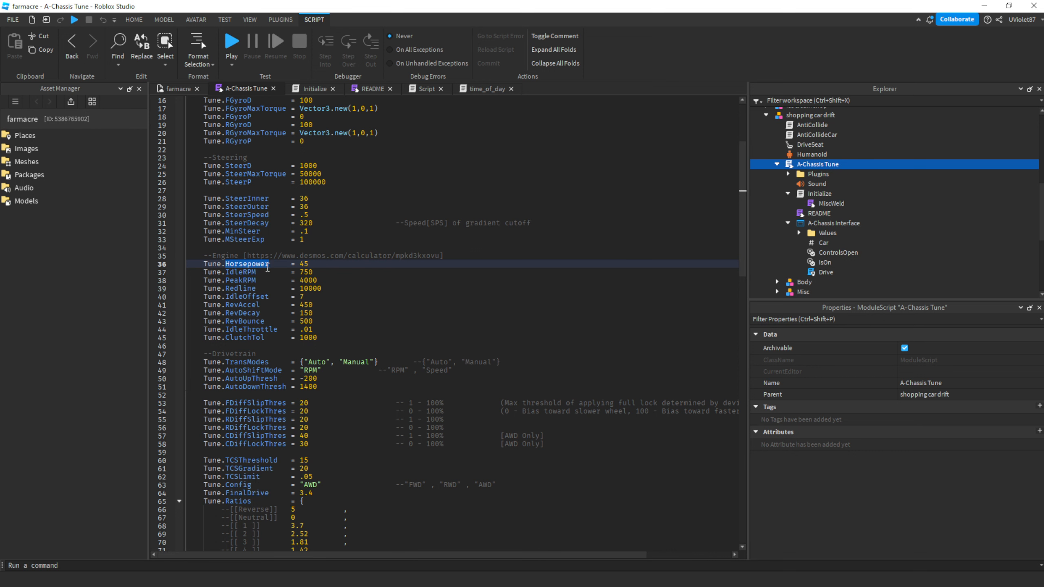
Review the A-Chassis Tune script from its opening settings to the drivetrain section, marking the SteerSpeed value and the FDiffLockThres setting.
scroll(268, 267, up, 2)
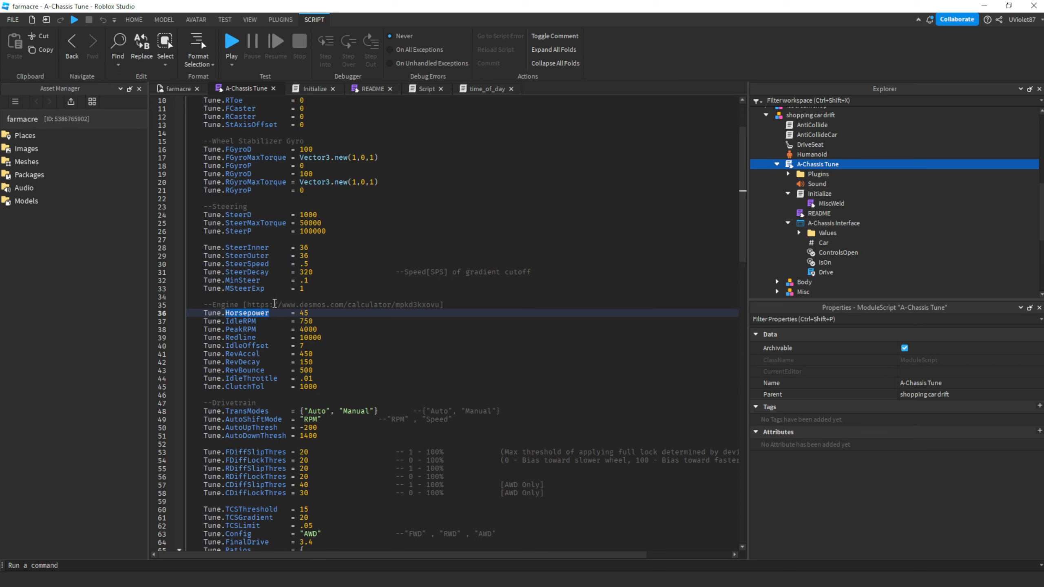
scroll(360, 366, up, 3)
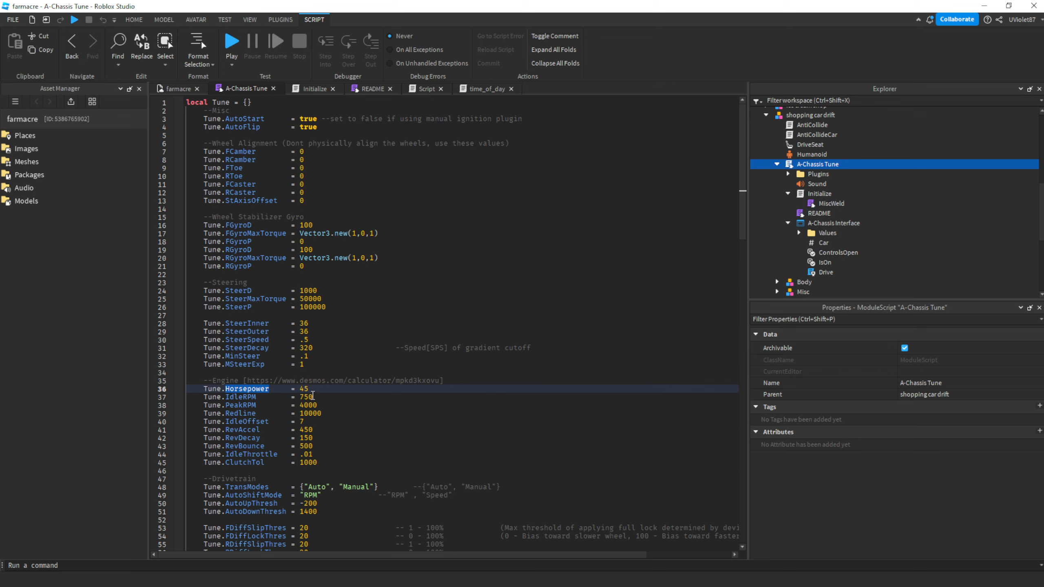
click(327, 340)
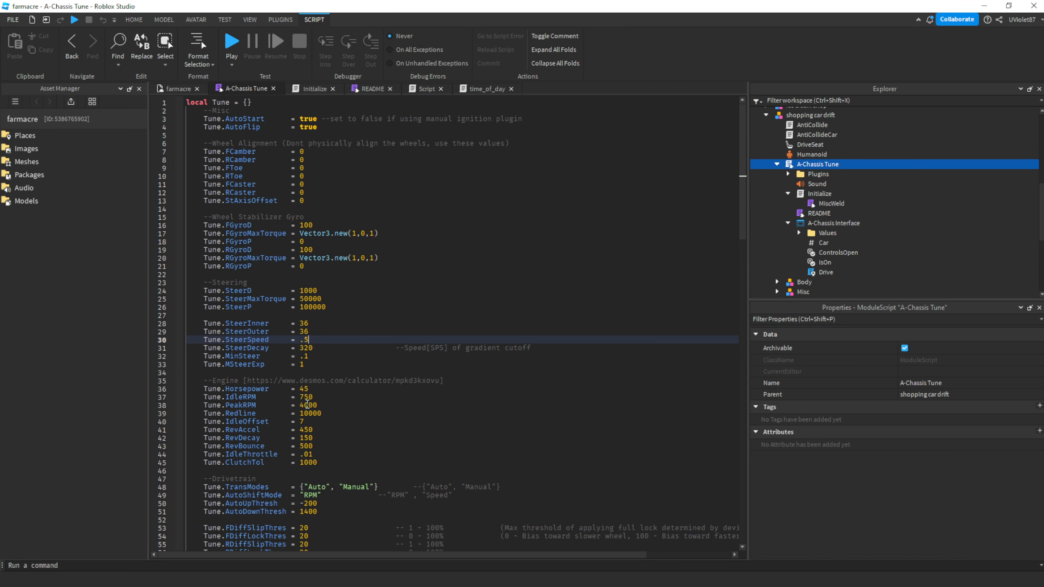
scroll(308, 404, down, 3)
scroll(306, 404, down, 3)
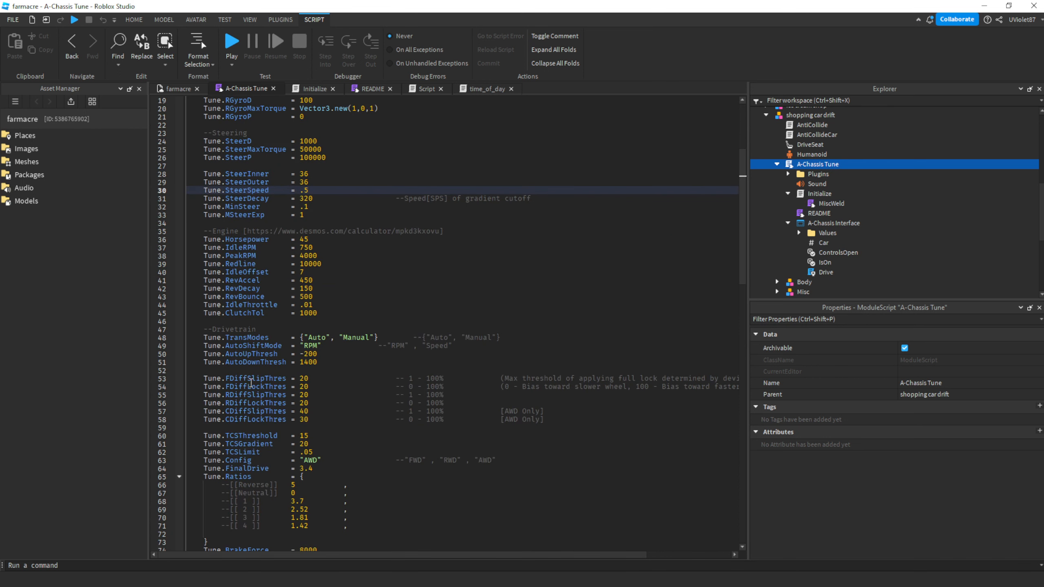
double_click(251, 387)
scroll(364, 426, down, 1)
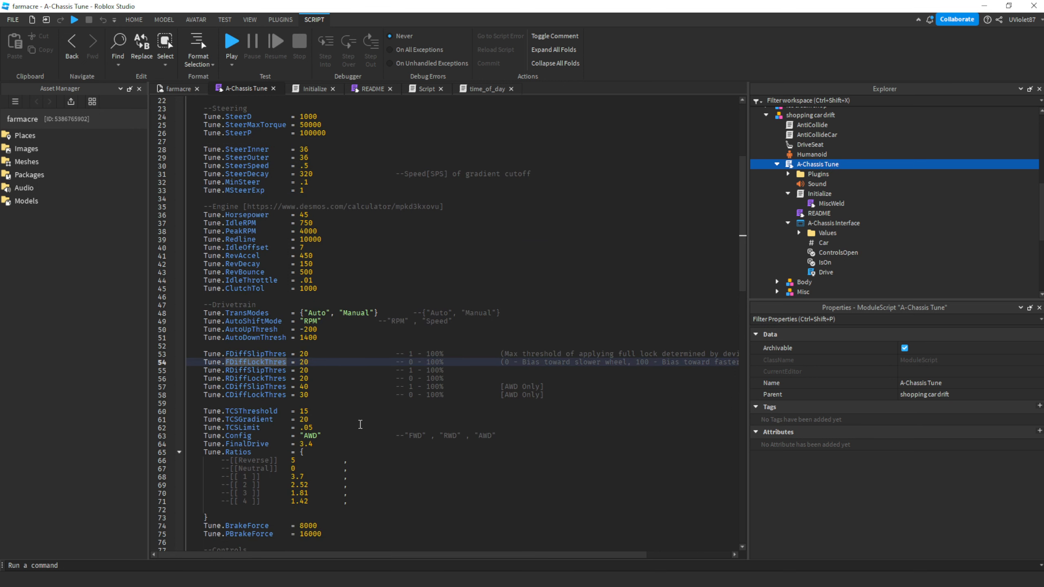
Read the gear ratios, brake forces and control assignments through the script's end, and return to the earlier settings.
scroll(356, 423, down, 2)
scroll(347, 422, down, 2)
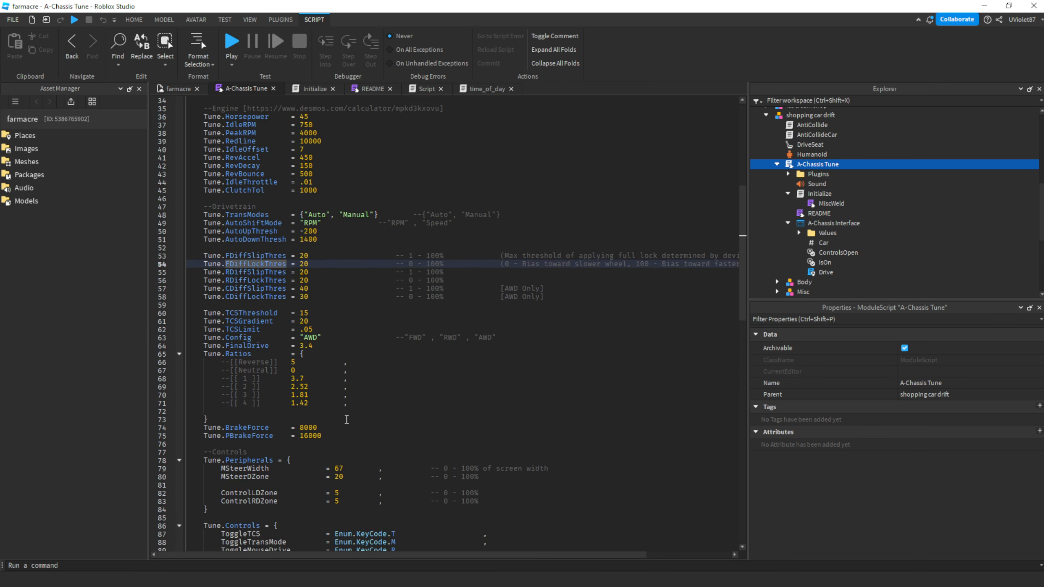
scroll(355, 425, down, 3)
scroll(364, 431, down, 10)
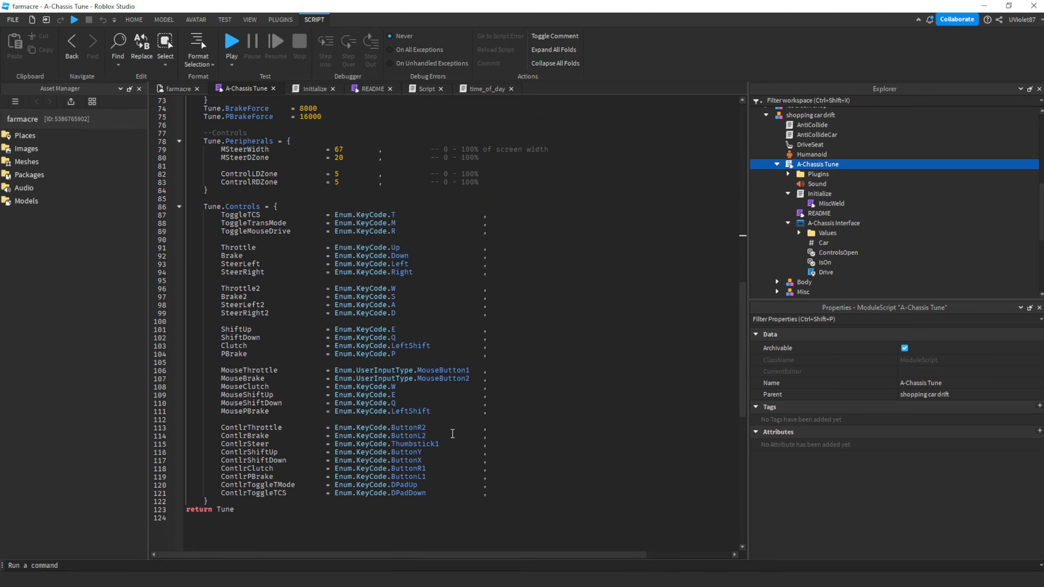
scroll(505, 432, up, 16)
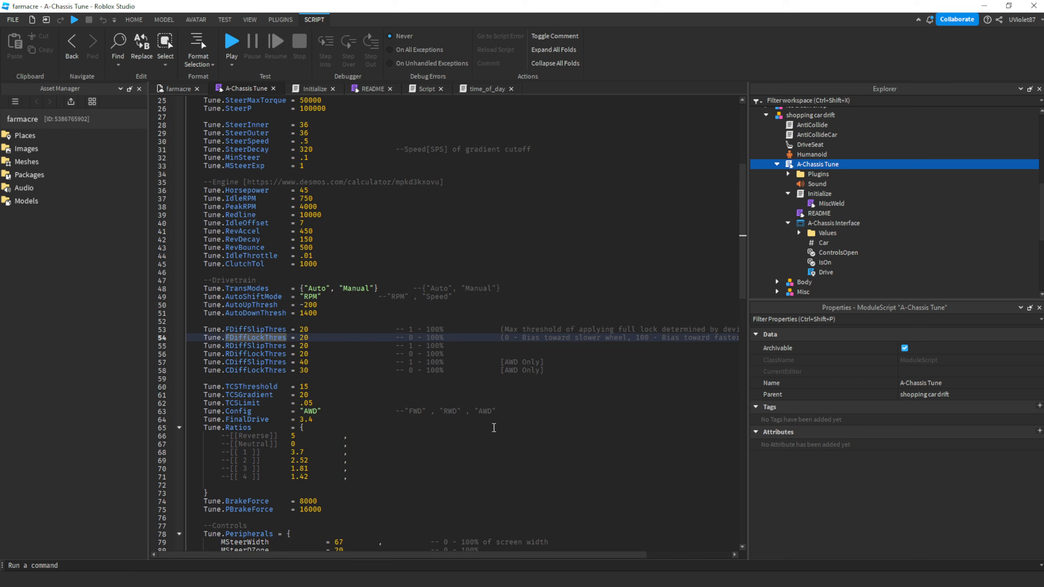
scroll(493, 428, up, 4)
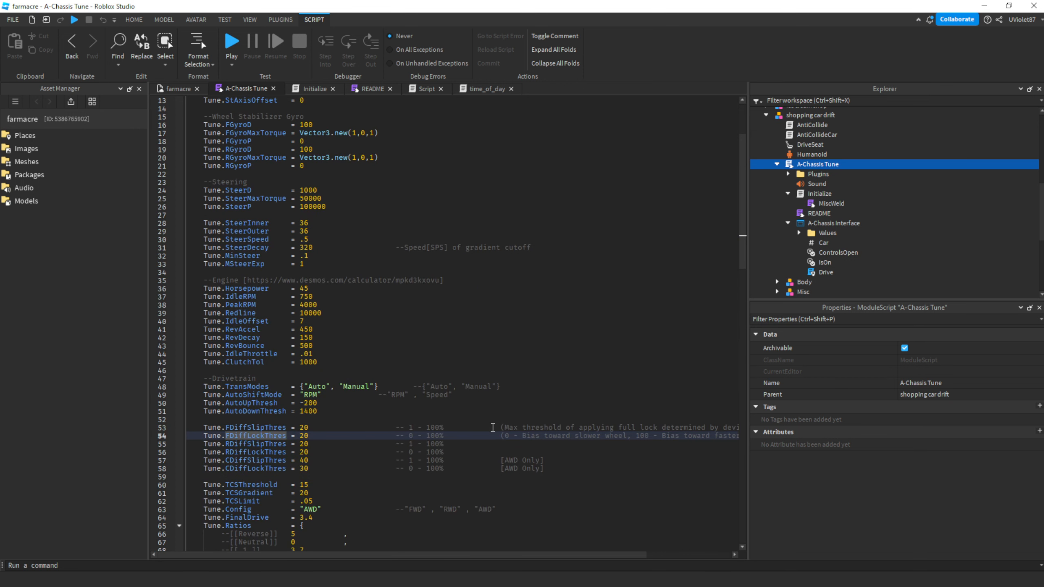
scroll(493, 427, up, 4)
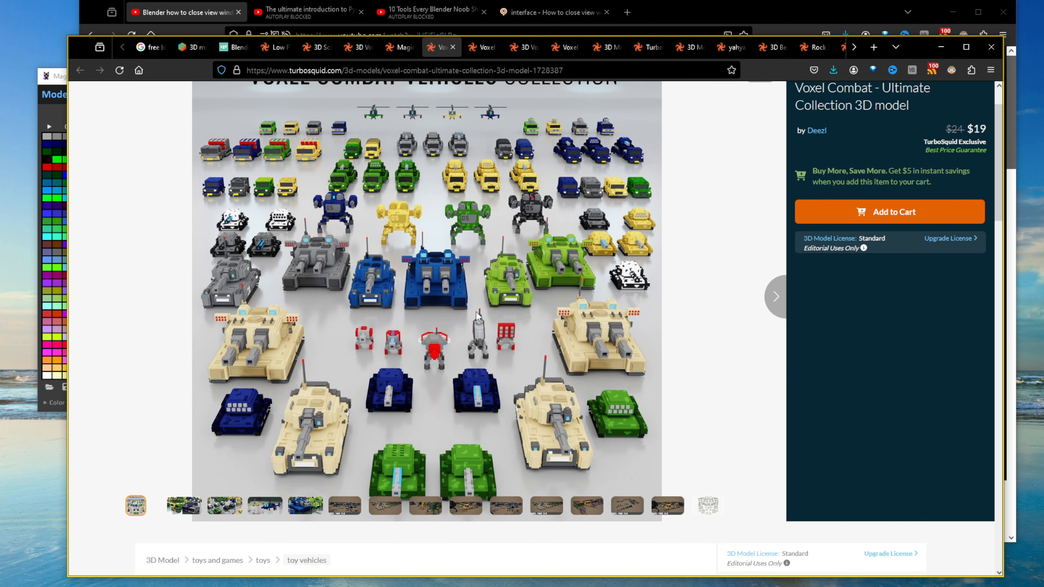
In the browser, look through the open TurboSquid pages from Voxel Combat, Voxel City and Voxel House to another house 3 voxel.
scroll(613, 404, down, 5)
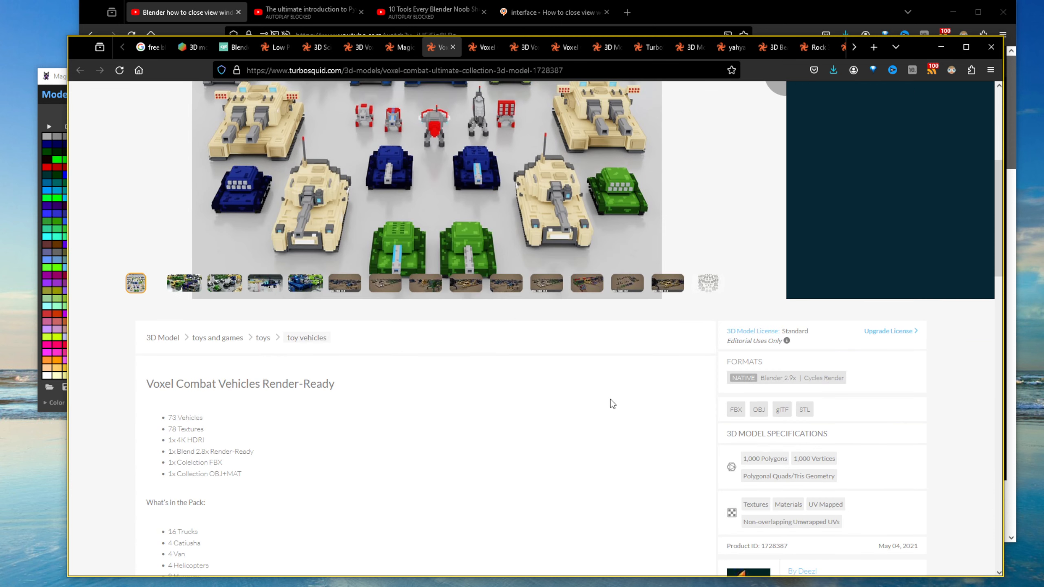
scroll(613, 401, up, 5)
key(ctrl+Tab)
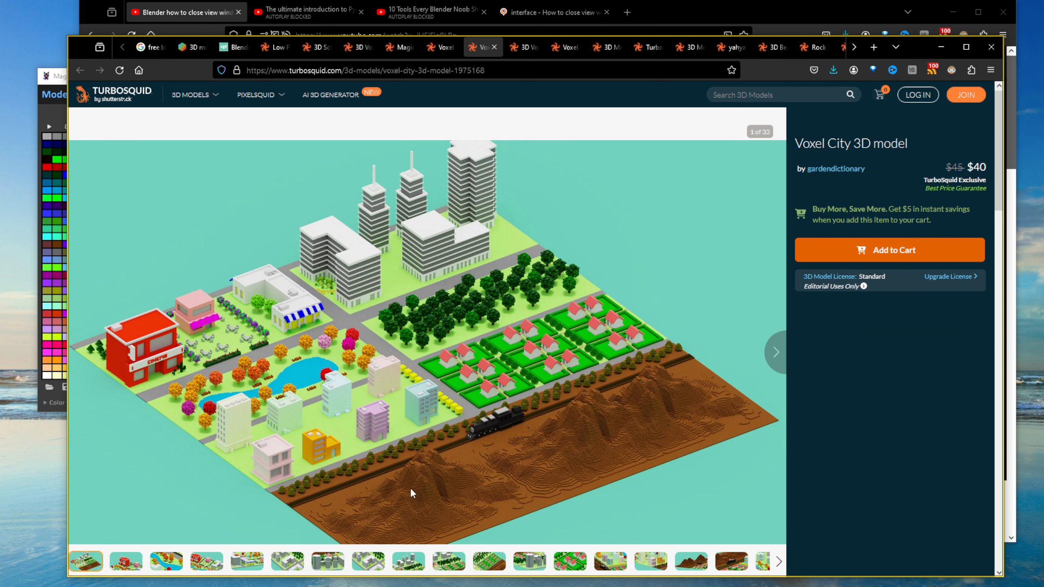
key(ctrl+Tab)
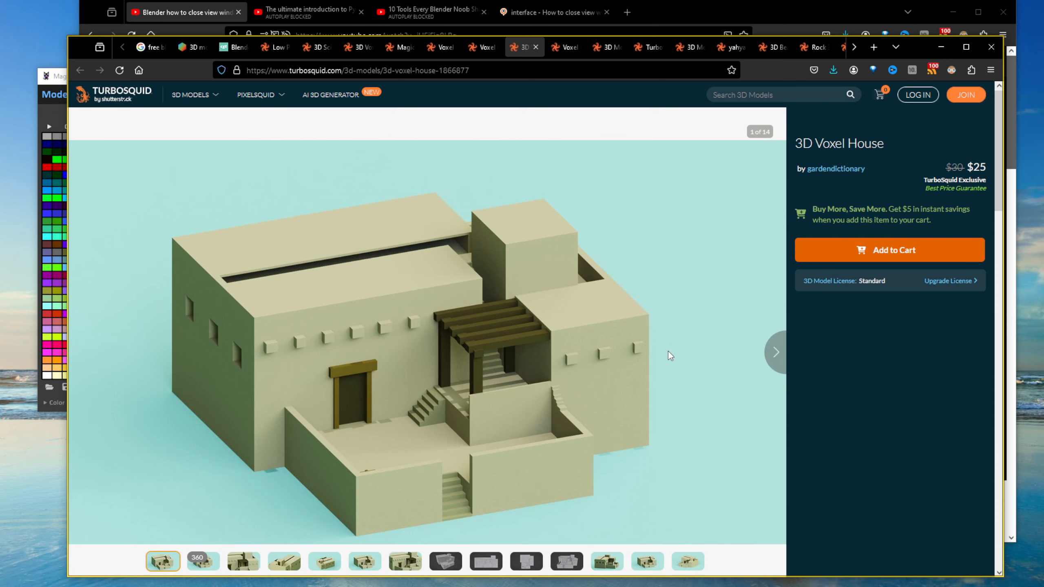
key(ctrl+Tab)
key(ctrl+Tab)
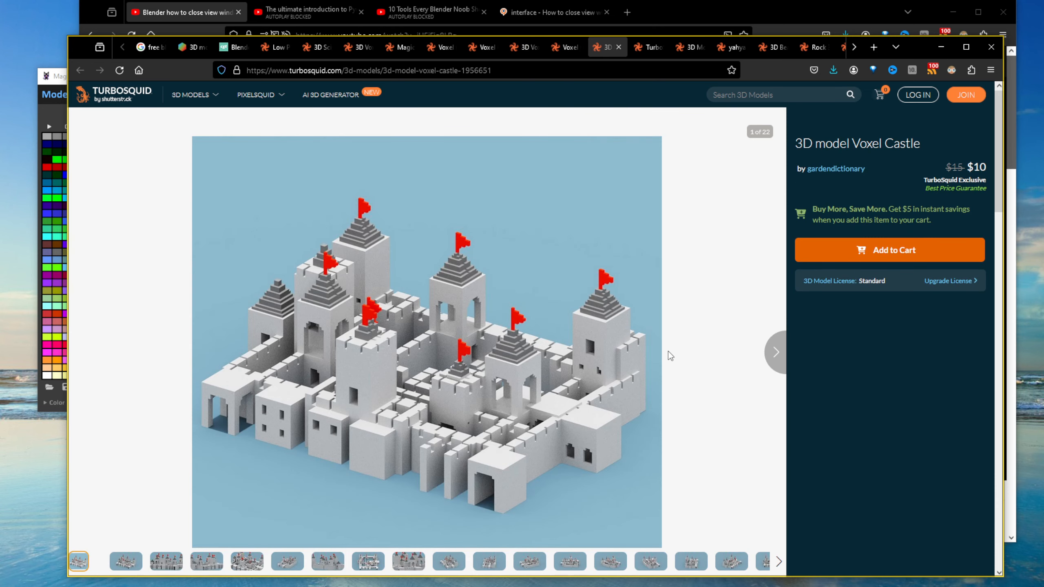
key(ctrl+Tab)
key(ctrl+Tab)
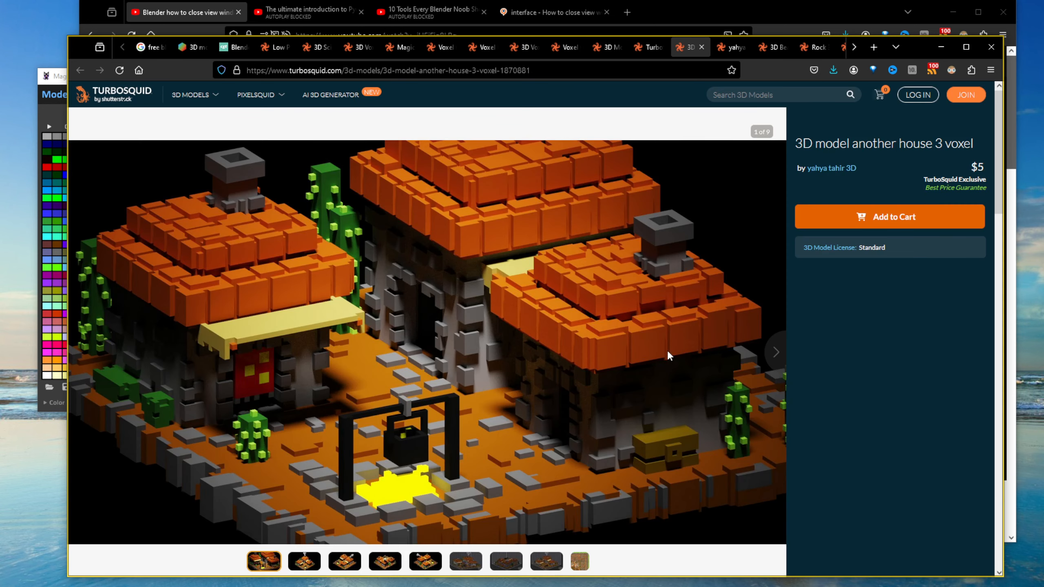
View the beautiful area voxel purchase page, the third preview of another house 3 voxel, and the artist's model listing.
key(ctrl+shift+Tab)
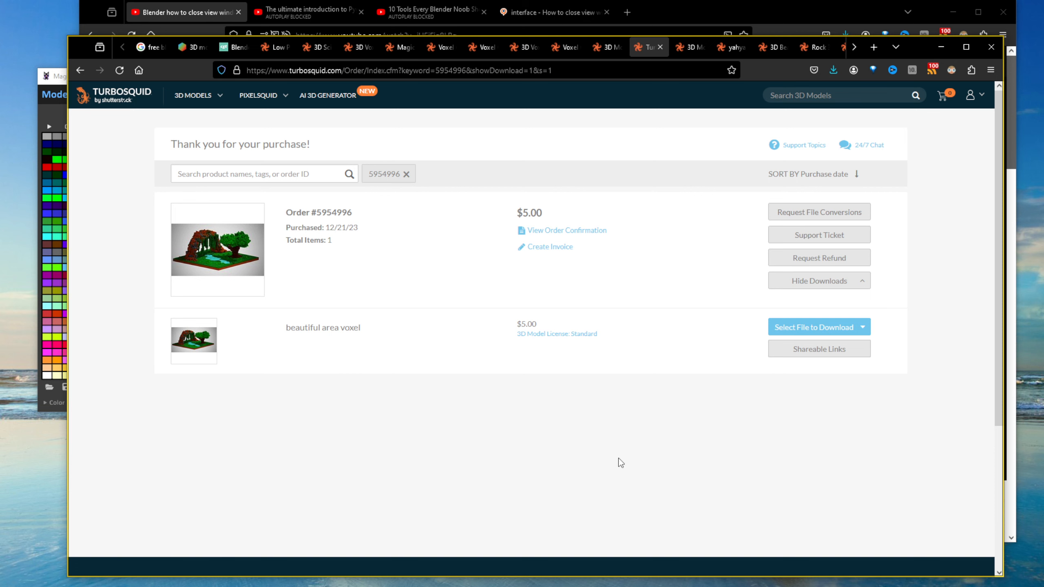
key(ctrl+Tab)
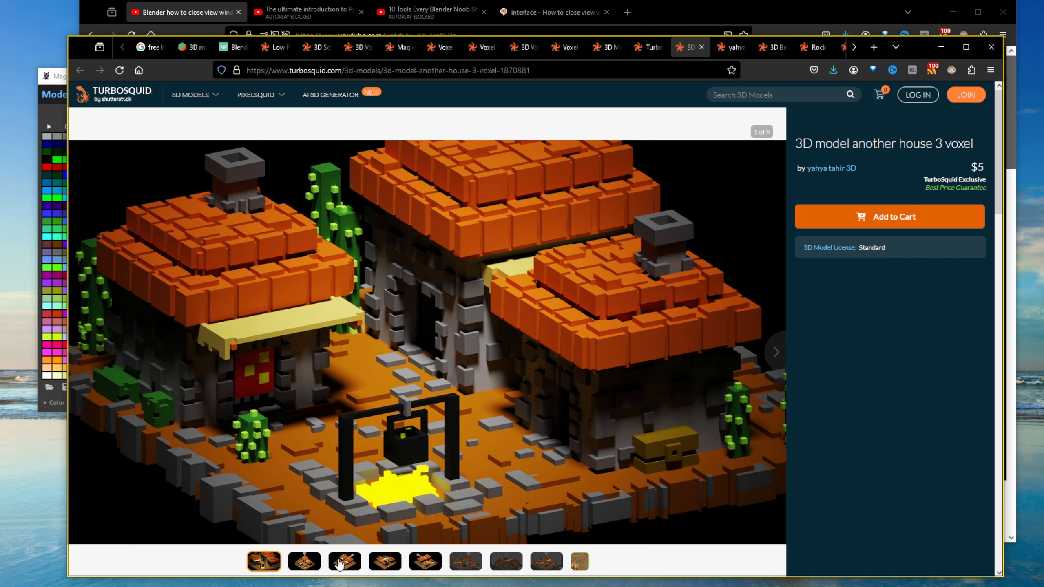
click(344, 561)
key(ctrl+Tab)
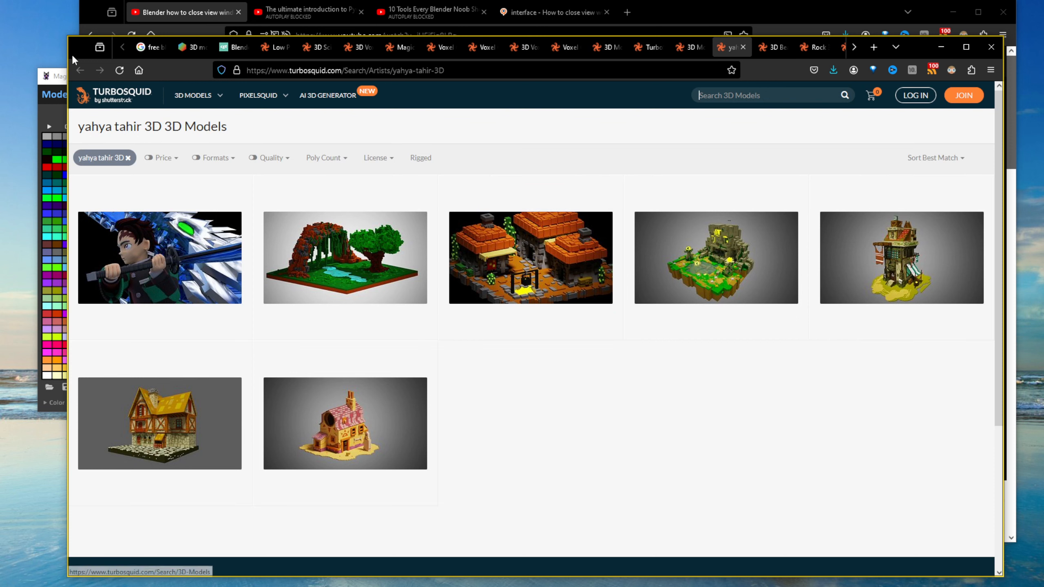
Switch to MagicaVoxel, move its window further into view and look at the blue cube from a corner angle.
click(57, 68)
drag(57, 76, 42, 130)
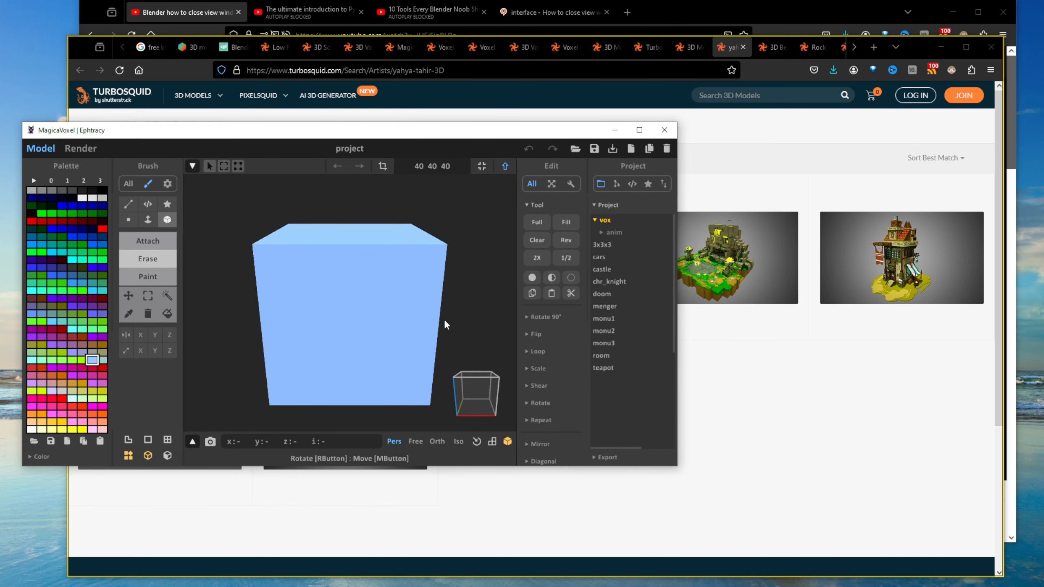
mouse_move(444, 318)
right_down()
mouse_move(429, 317)
mouse_move(447, 308)
mouse_move(422, 344)
mouse_move(370, 325)
mouse_move(382, 322)
mouse_move(392, 340)
mouse_move(428, 325)
mouse_move(440, 335)
mouse_move(413, 319)
mouse_move(476, 261)
right_up()
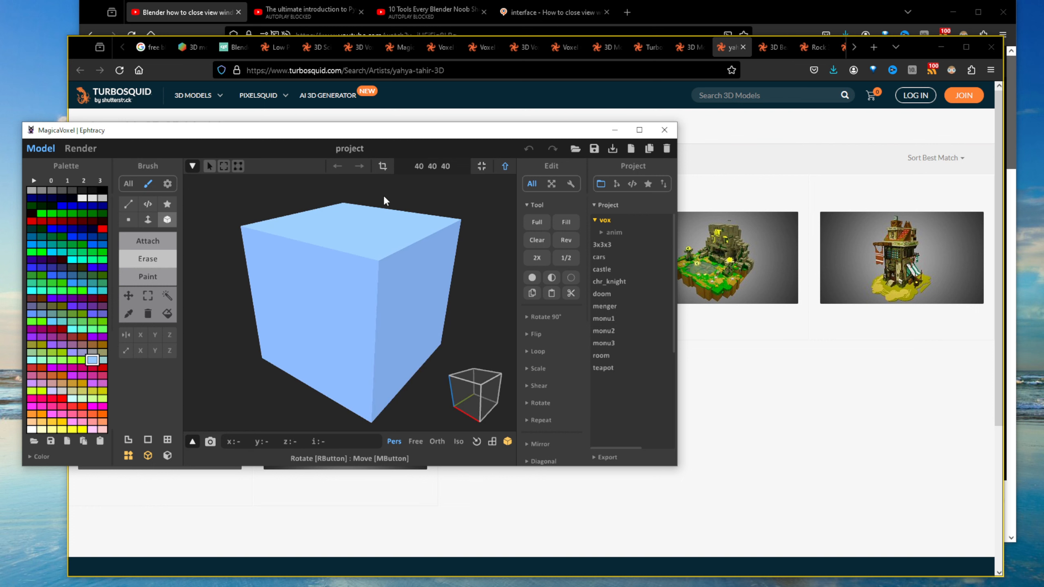
Toggle the cube project between world and model editing, ending in model editing.
click(509, 165)
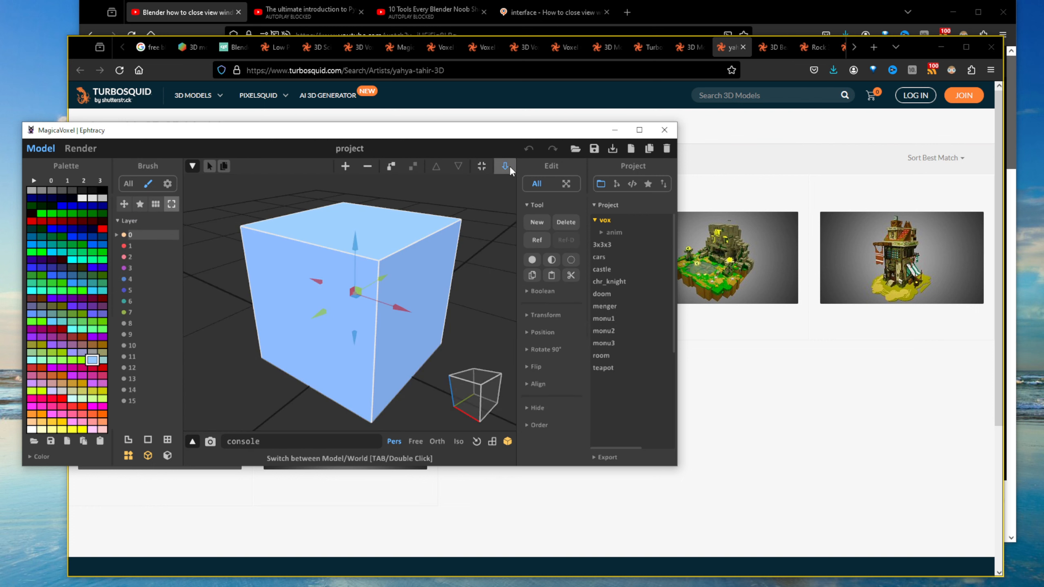
click(507, 166)
click(507, 168)
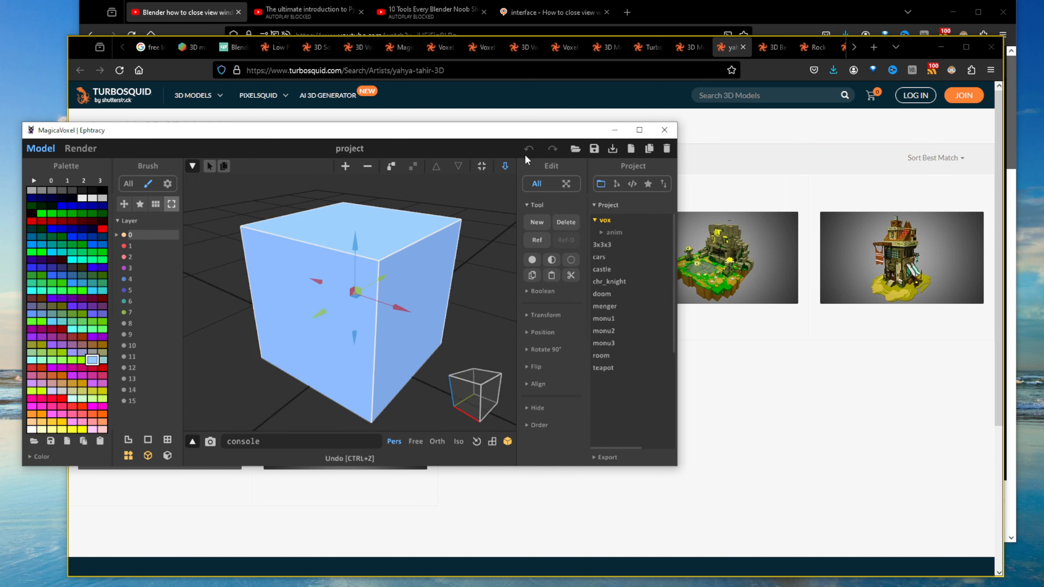
click(505, 166)
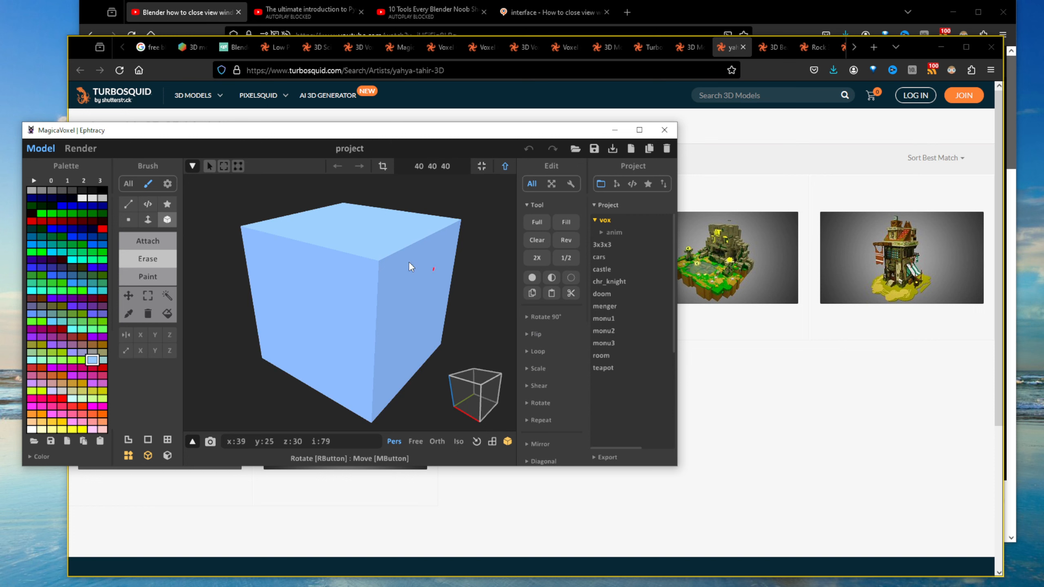
Close MagicaVoxel and look over the voxel models in the artist's TurboSquid listing.
mouse_move(695, 202)
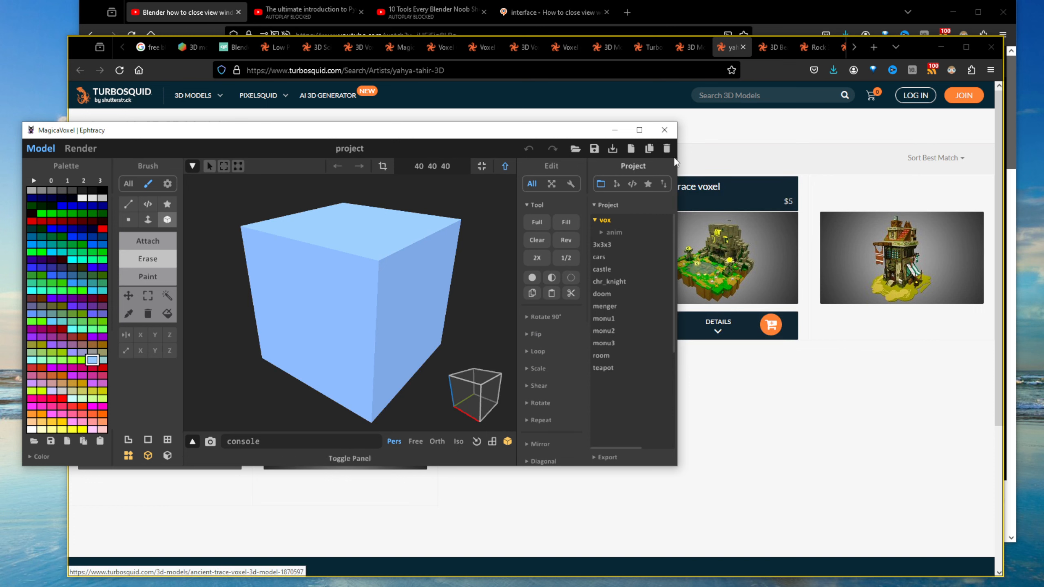
click(665, 130)
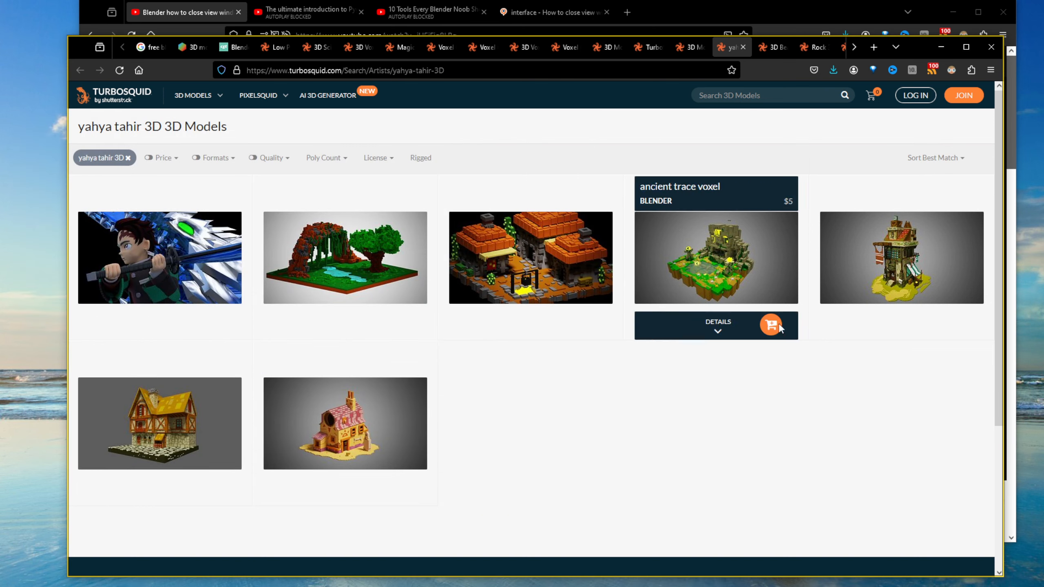
mouse_move(854, 278)
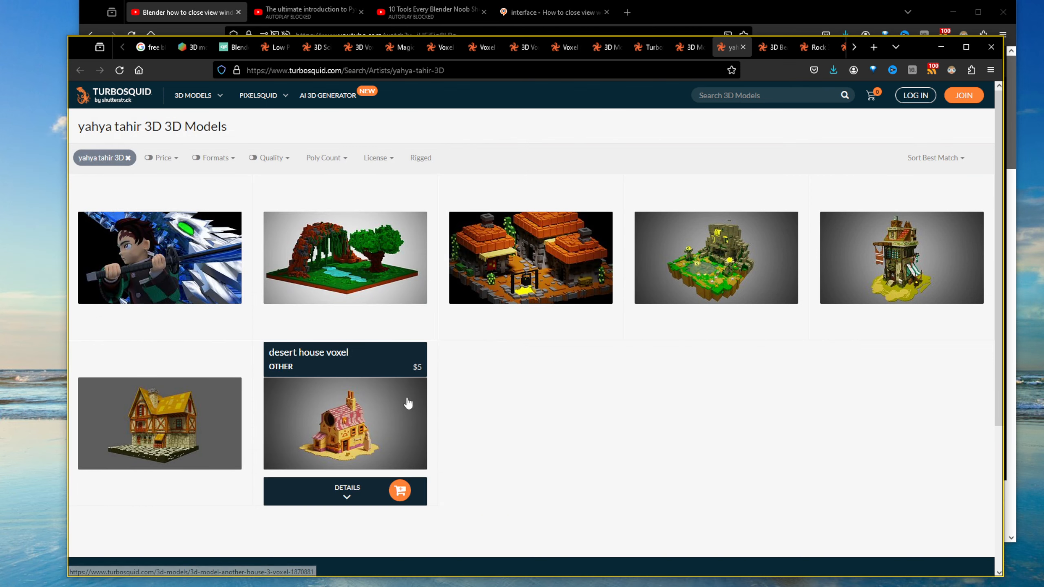
mouse_move(191, 436)
mouse_move(367, 448)
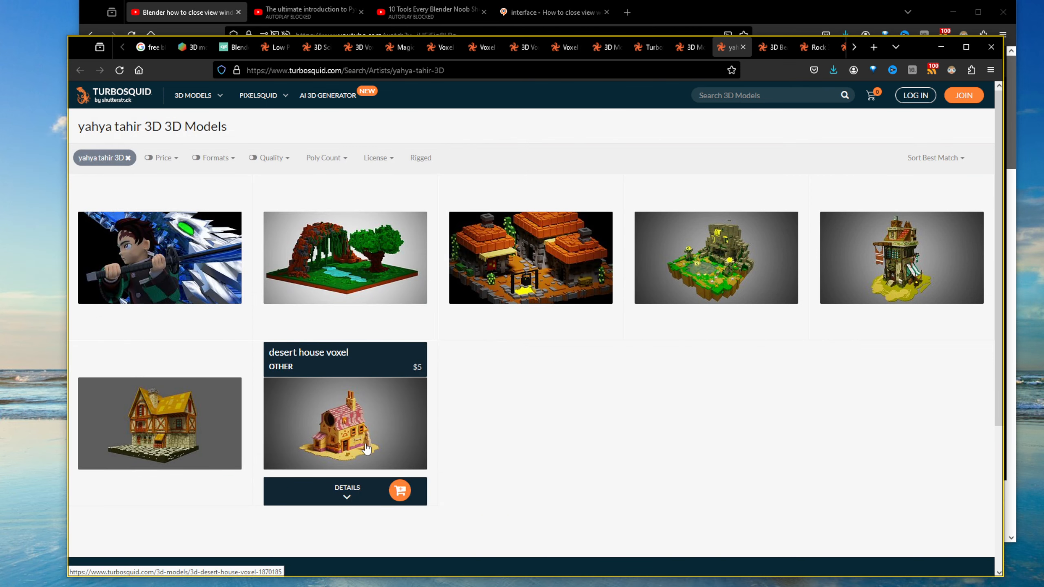
mouse_move(413, 280)
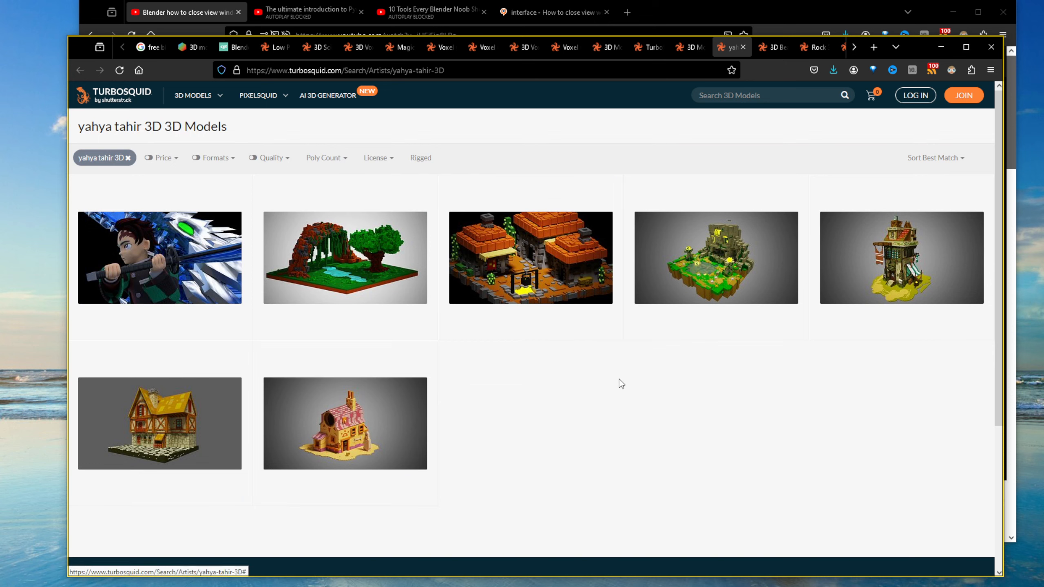
Switch to Blender, enter Edit Mode on the purchased voxel scene mesh and collapse its Transform properties.
key(ctrl+super+Right)
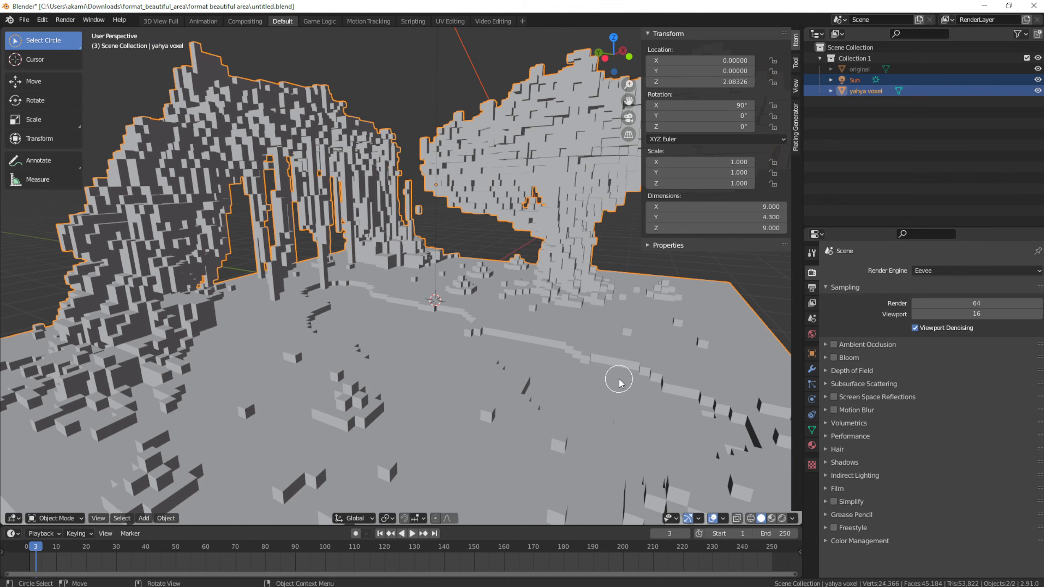
key(Tab)
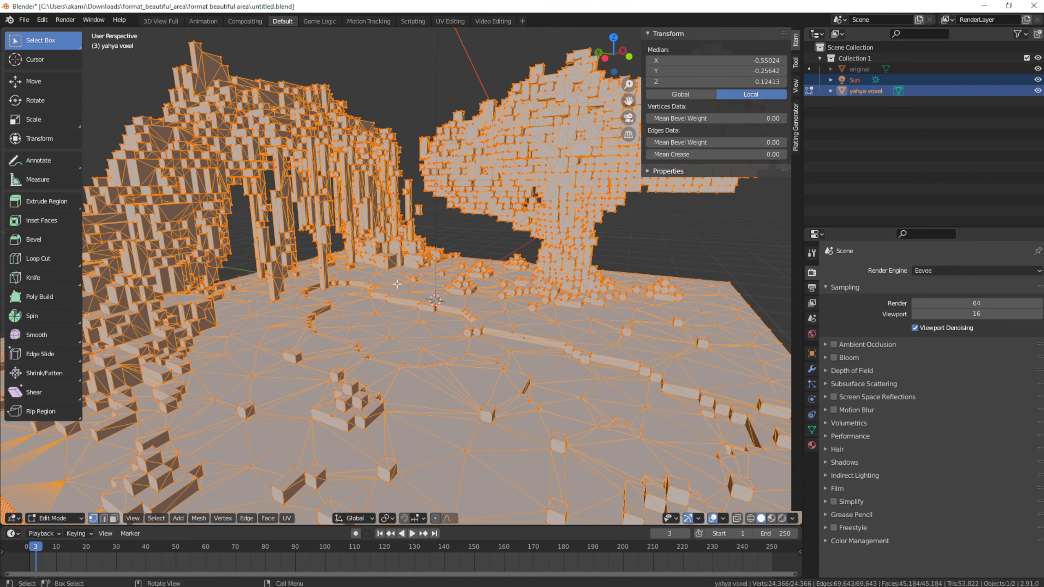
right_click(397, 284)
middle_drag(560, 275, 519, 266)
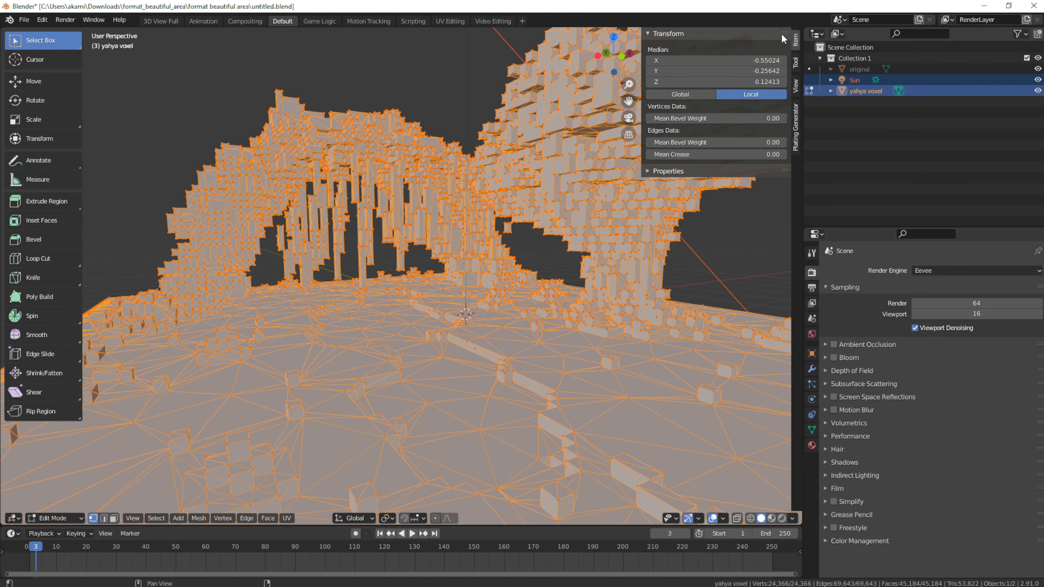
click(648, 34)
Inspect the mesh from the tree side, box-select part of the upper tree crown, and replace that selection with the arch's hanging columns.
middle_drag(584, 177, 345, 248)
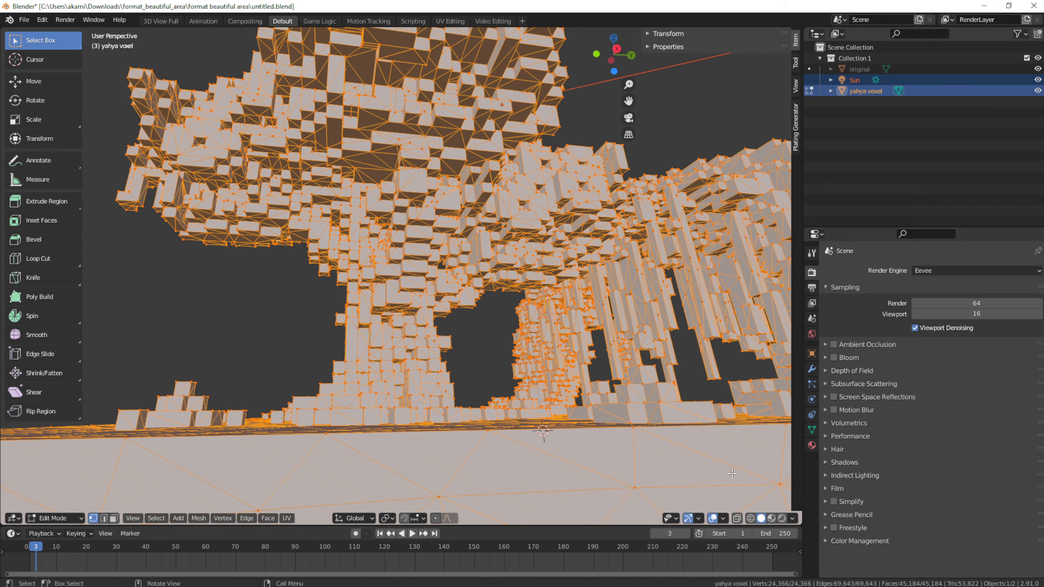
middle_drag(537, 310, 529, 328)
scroll(510, 267, down, 6)
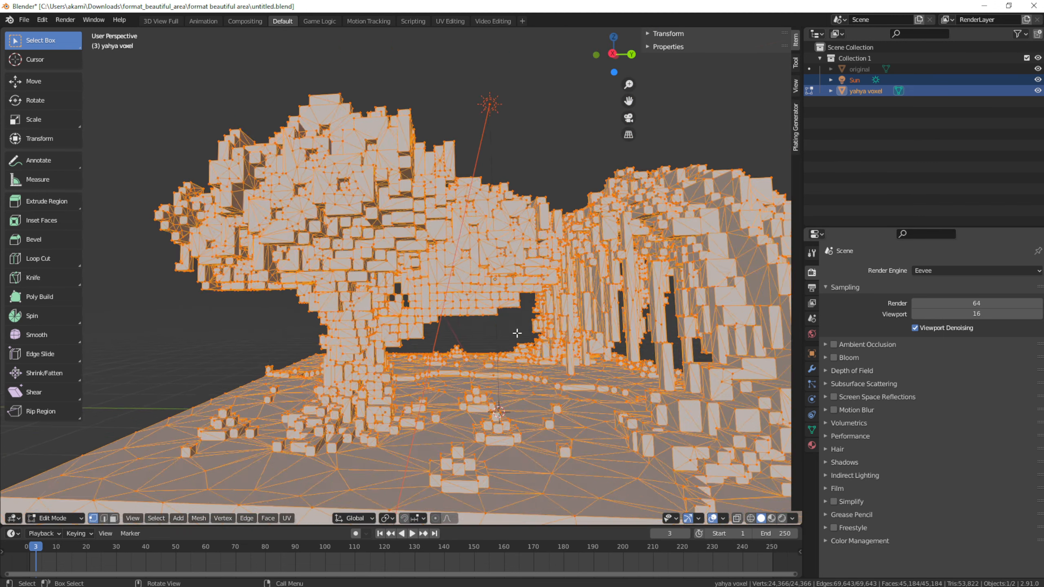
drag(494, 184, 366, 264)
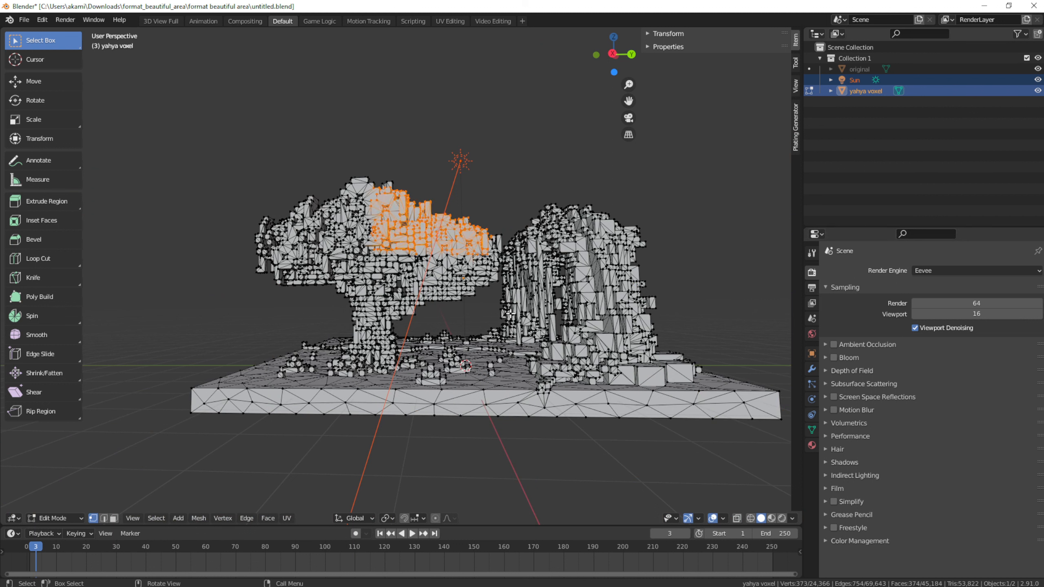
drag(557, 220, 514, 336)
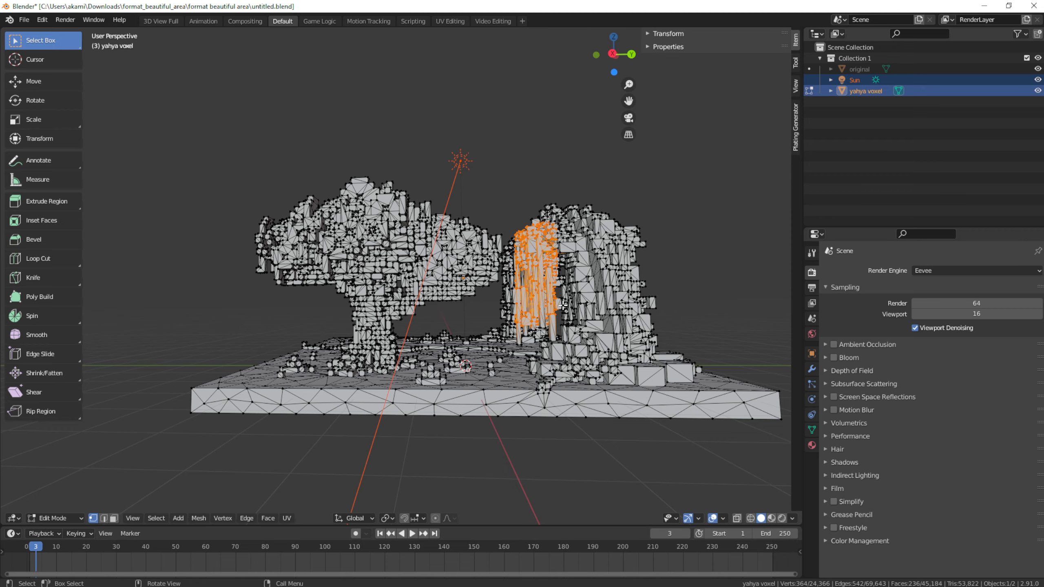
Box-select the outer half of the tree crown, then replace it with a selection made across the crown from a higher angle.
middle_drag(562, 305, 534, 288)
drag(385, 167, 245, 299)
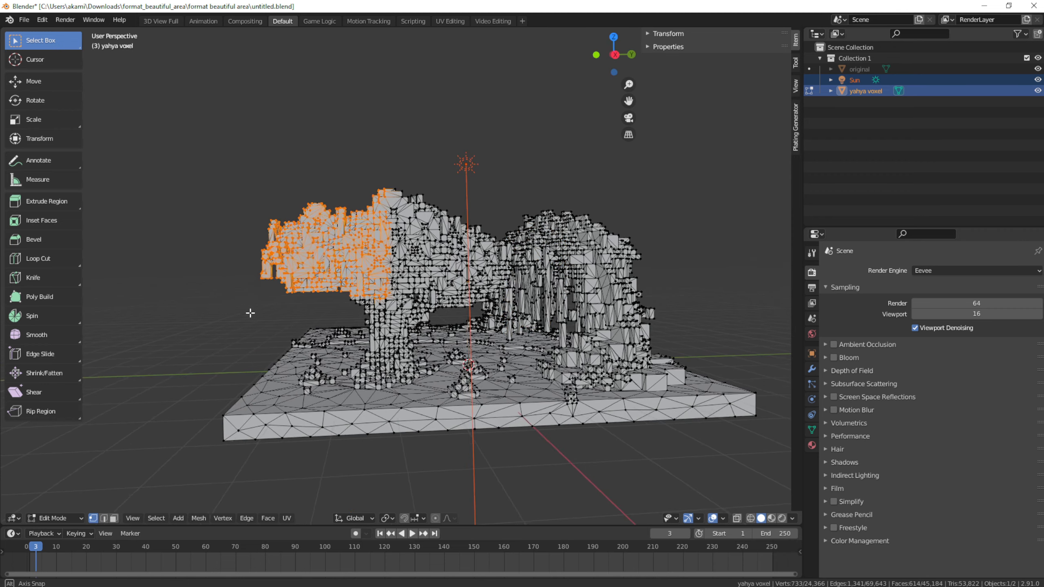
middle_drag(249, 313, 352, 302)
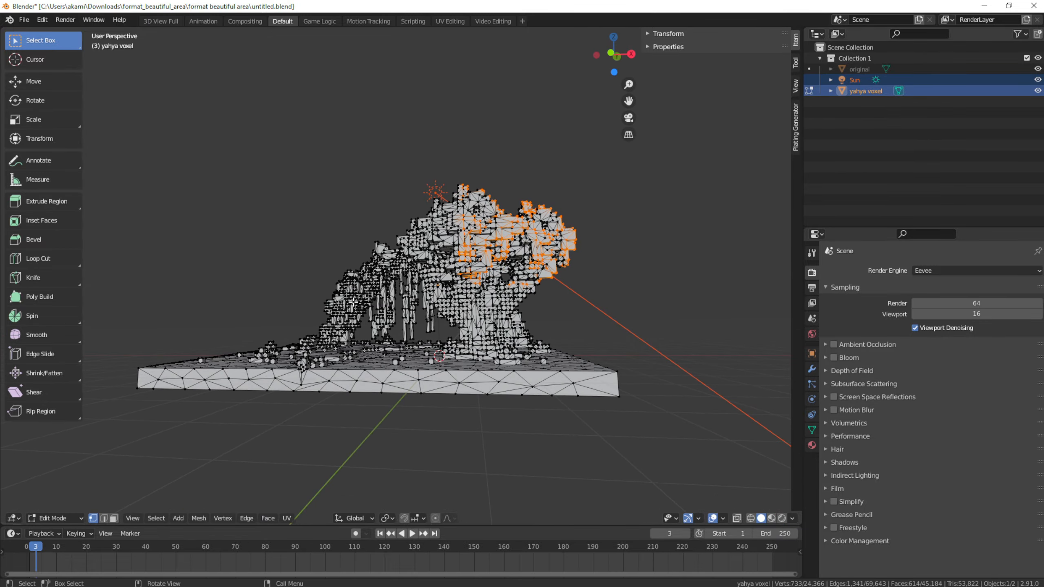
middle_drag(549, 313, 450, 231)
drag(450, 232, 291, 315)
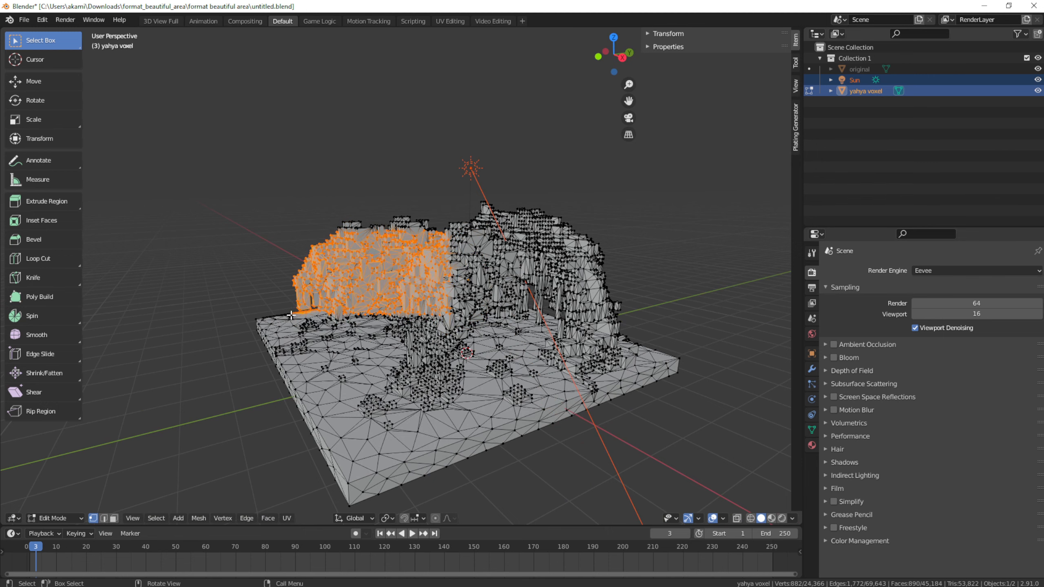
Inspect the selected geometry from the arch side and close to the tree, and box-select only the peak of the arch.
middle_drag(452, 348, 564, 400)
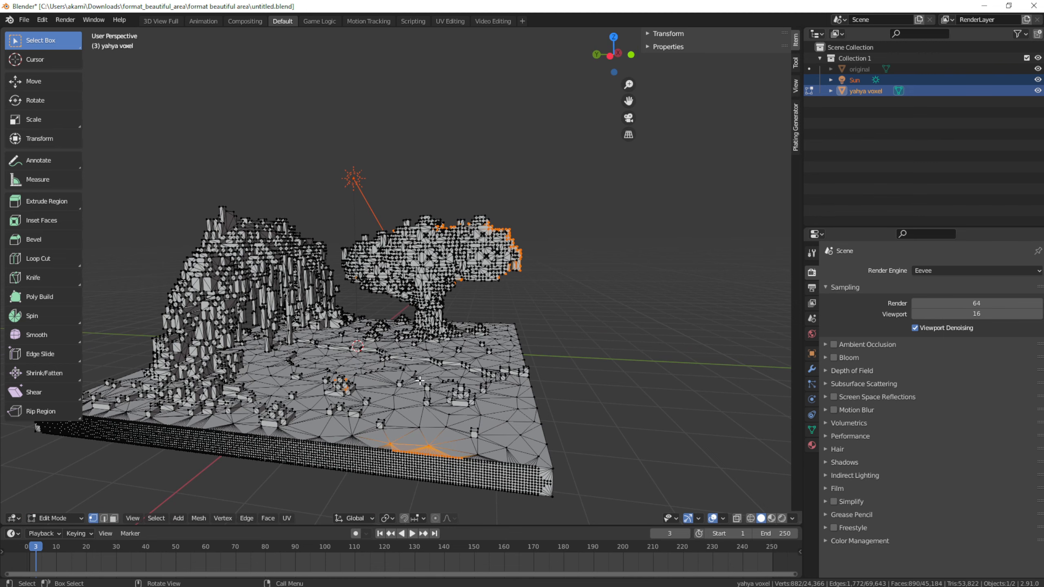
middle_drag(515, 338, 573, 333)
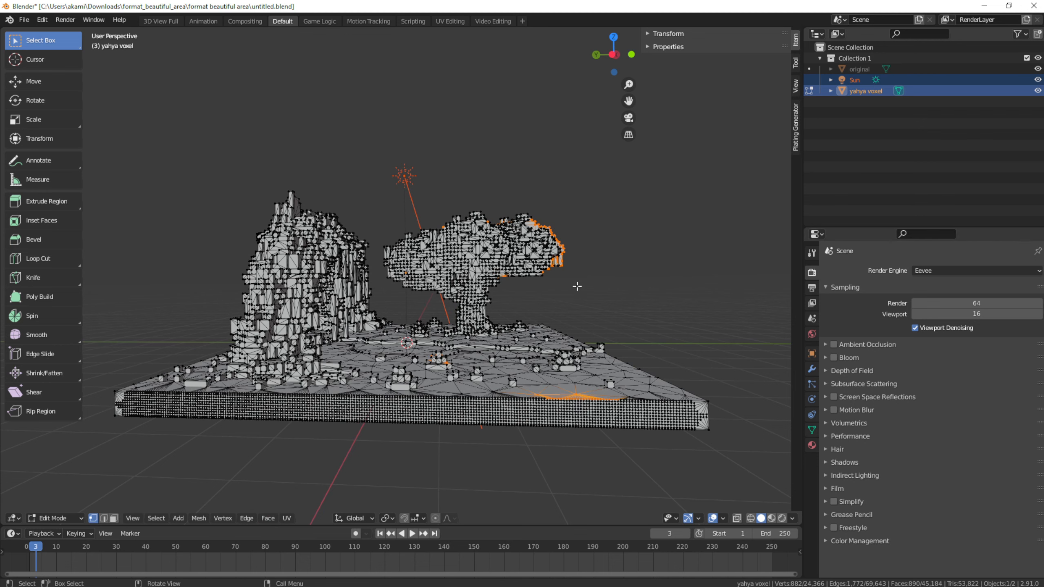
scroll(571, 305, up, 3)
middle_drag(573, 307, 533, 326)
middle_drag(620, 349, 358, 374)
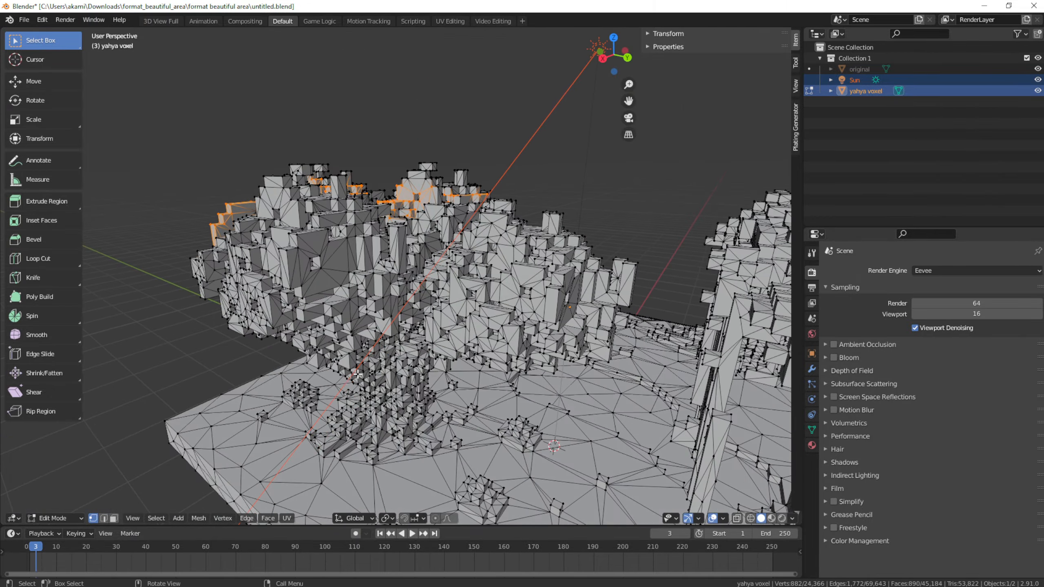
scroll(358, 374, up, 4)
scroll(357, 374, down, 5)
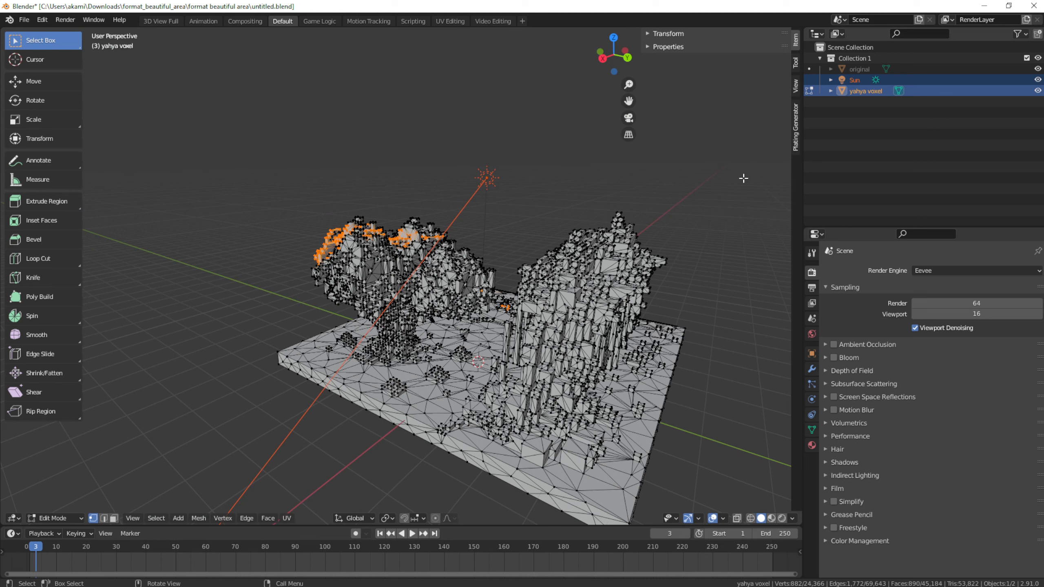
drag(743, 178, 619, 252)
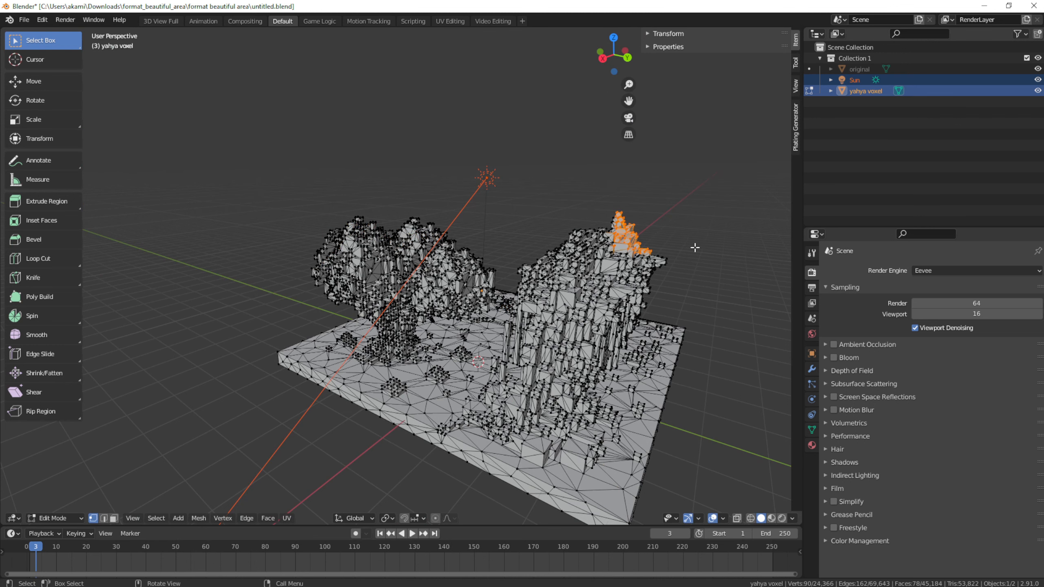
Select the entire mesh and run Decimate Geometry on it.
key(a)
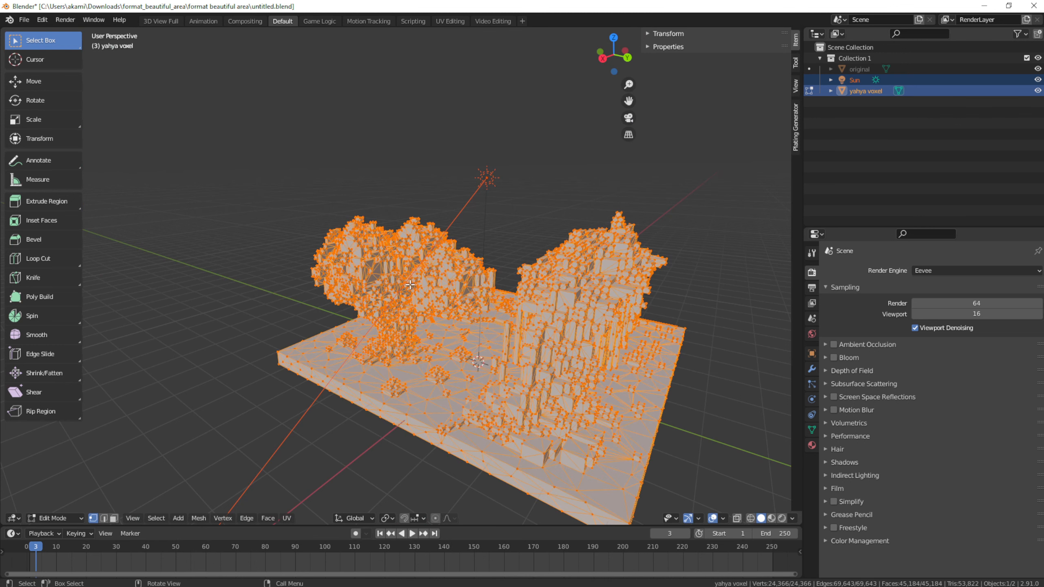
key(F3)
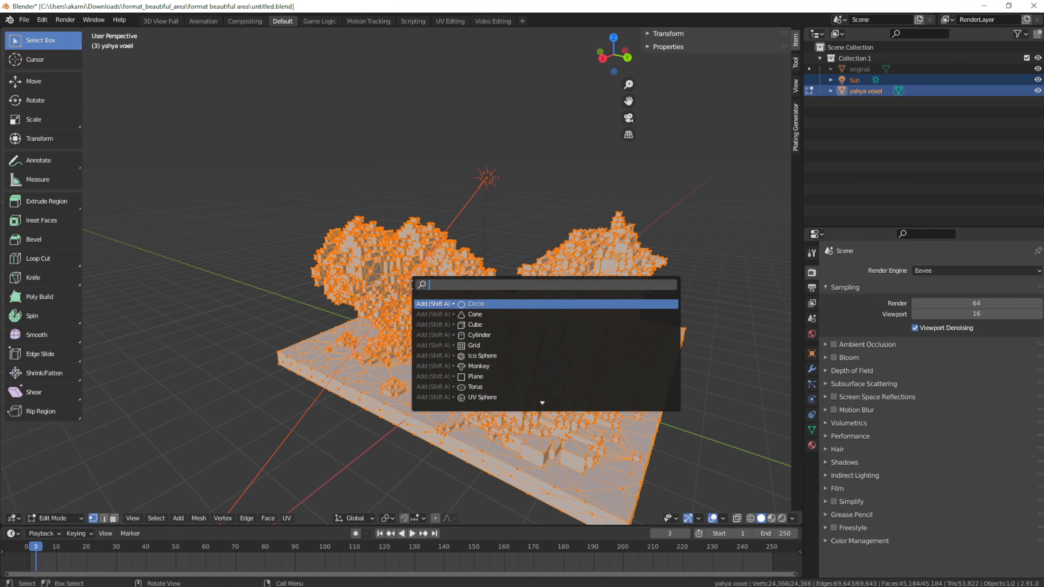
text(dec)
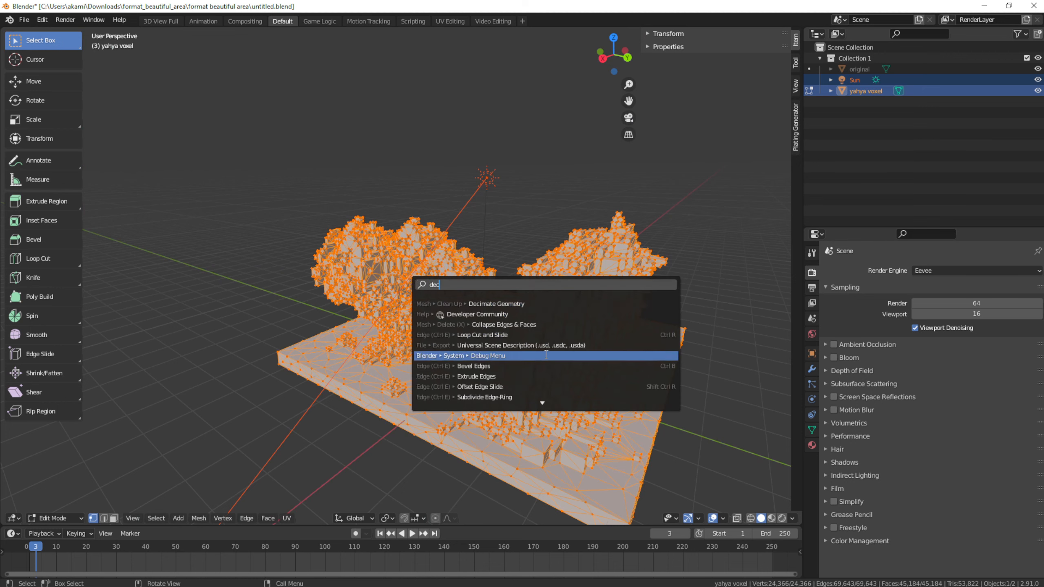
click(559, 304)
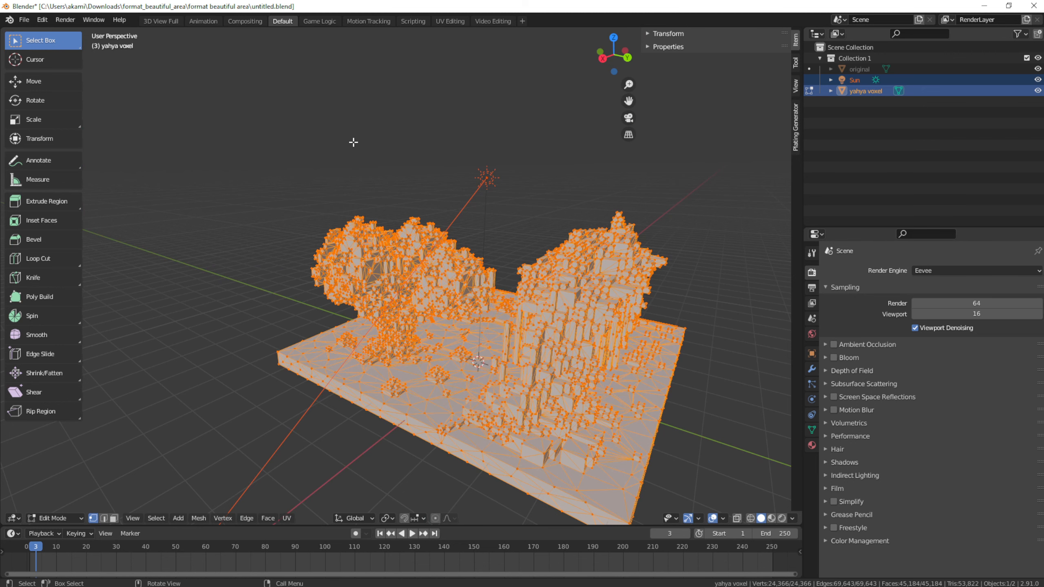
Return to Object Mode and add a Decimate modifier to the yahya voxel object.
key(Tab)
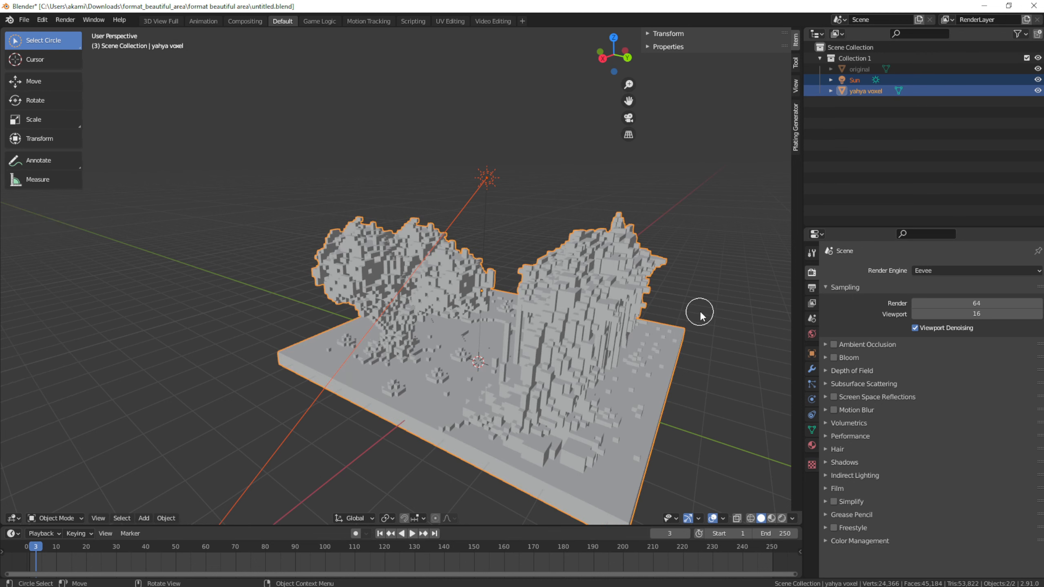
middle_drag(700, 311, 741, 352)
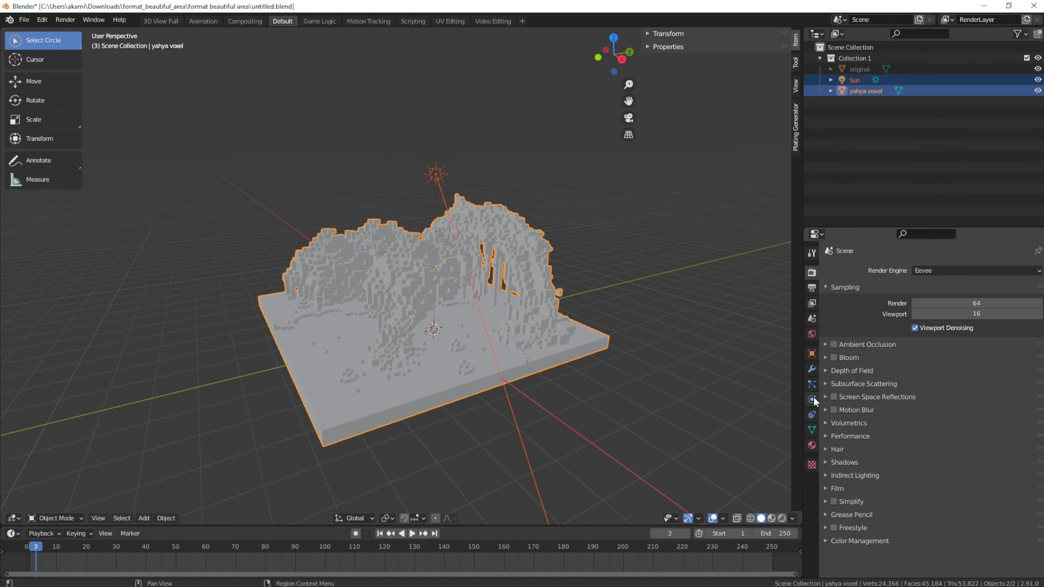
click(813, 371)
click(863, 272)
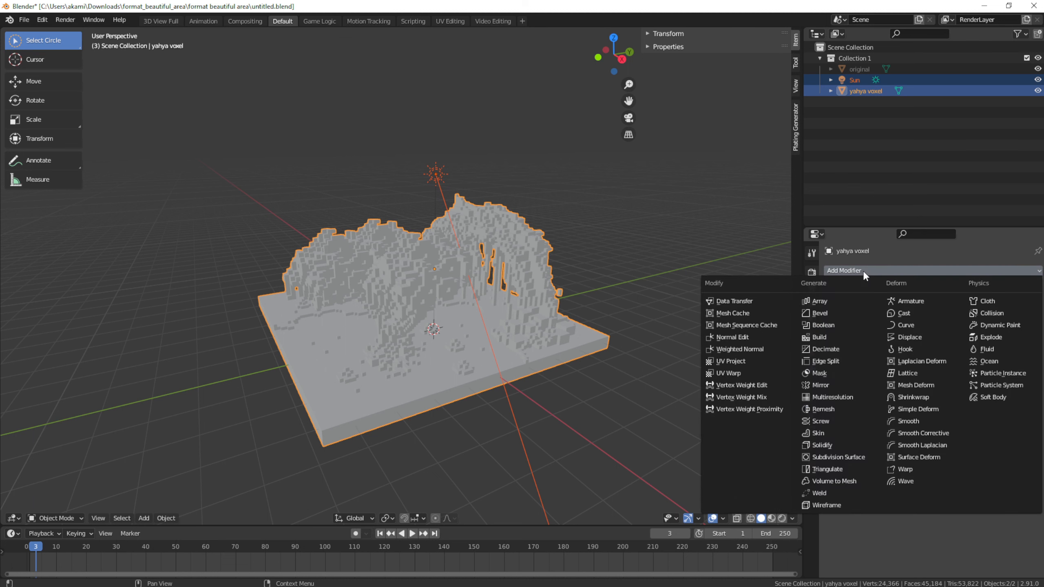
click(841, 347)
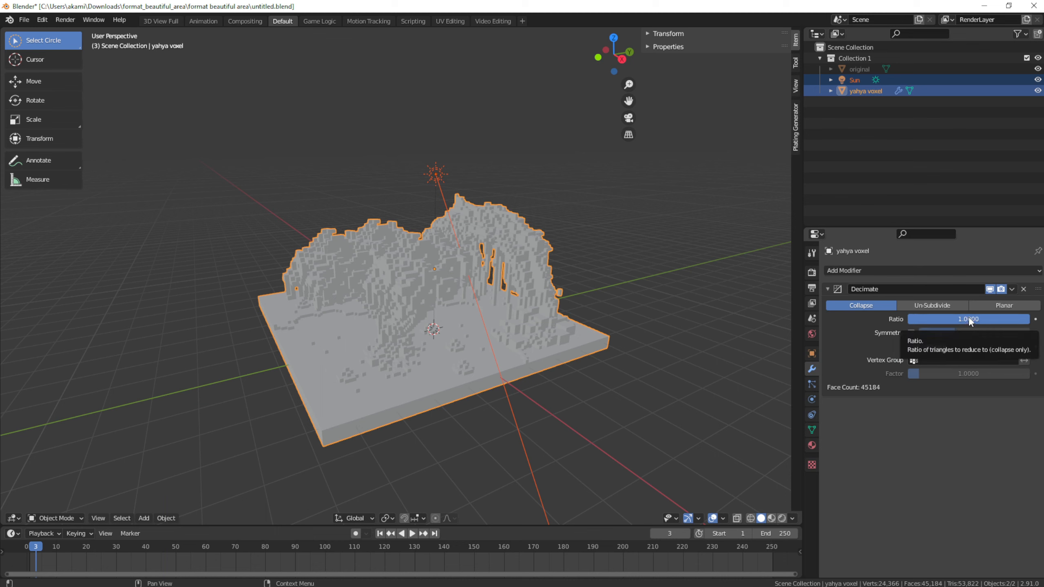
Lower the Decimate modifier's collapse ratio to 0.2533 and inspect the simplified arch and tree up close.
drag(968, 320, 916, 319)
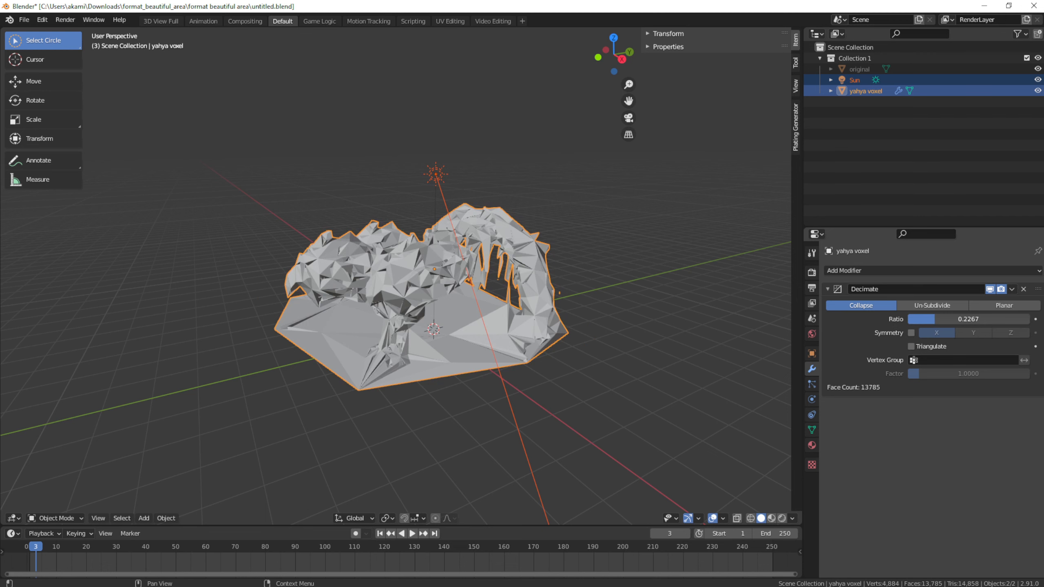
drag(934, 319, 935, 307)
middle_drag(633, 338, 616, 325)
middle_drag(491, 320, 639, 293)
scroll(456, 307, up, 4)
middle_drag(455, 308, 328, 339)
scroll(508, 338, down, 5)
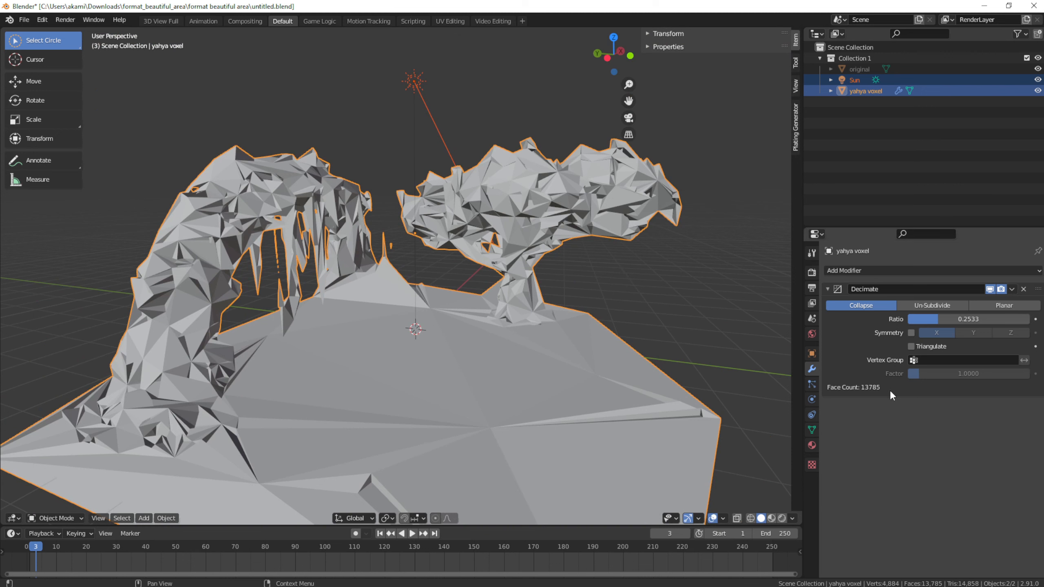
Remove the Decimate modifier to compare with the original voxel mesh, and undo the removal.
click(1024, 290)
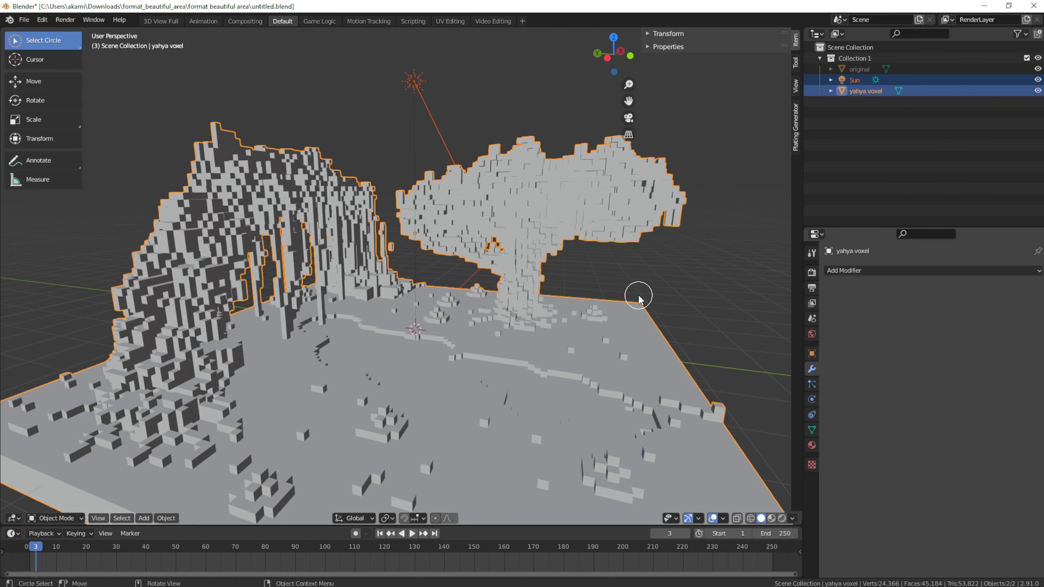
middle_drag(637, 296, 627, 290)
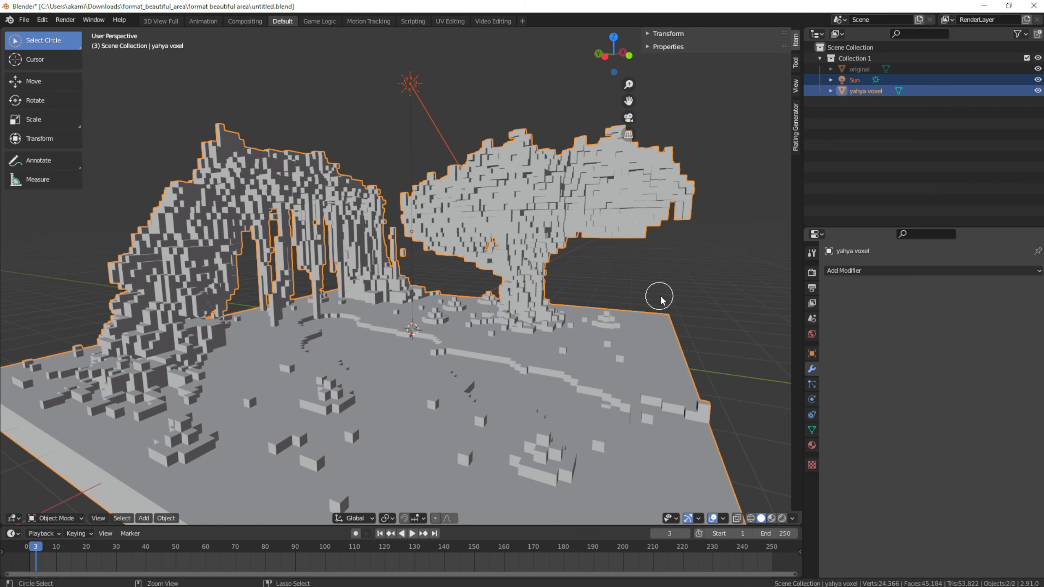
key(ctrl+z)
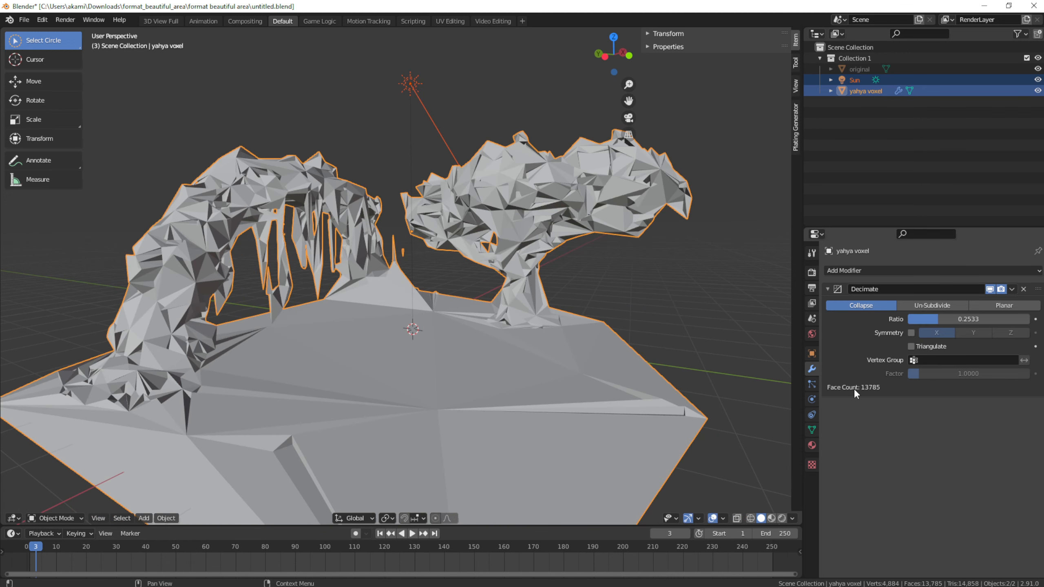
middle_drag(543, 289, 587, 282)
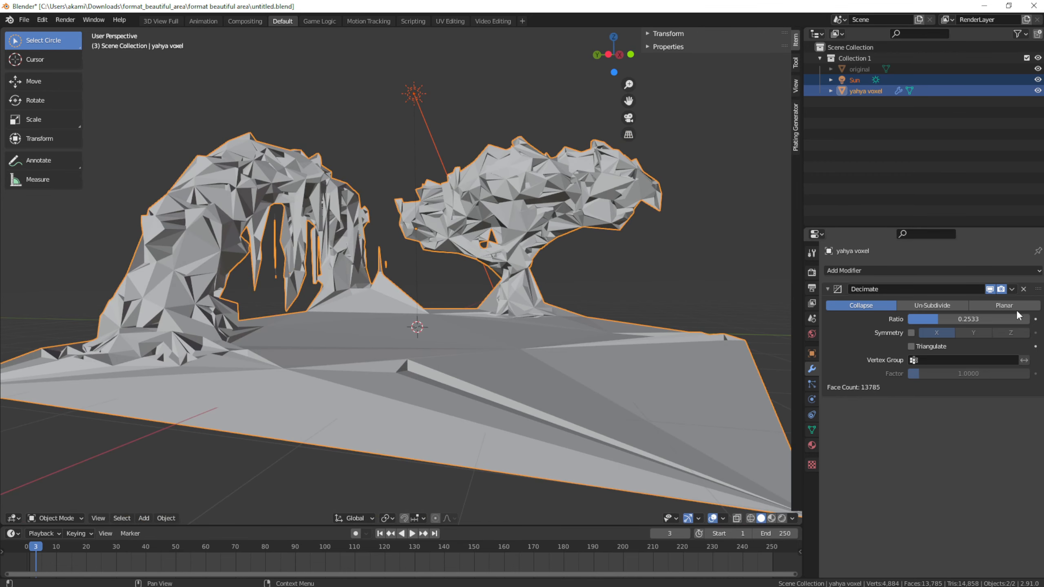
click(1012, 289)
click(1013, 289)
click(1014, 290)
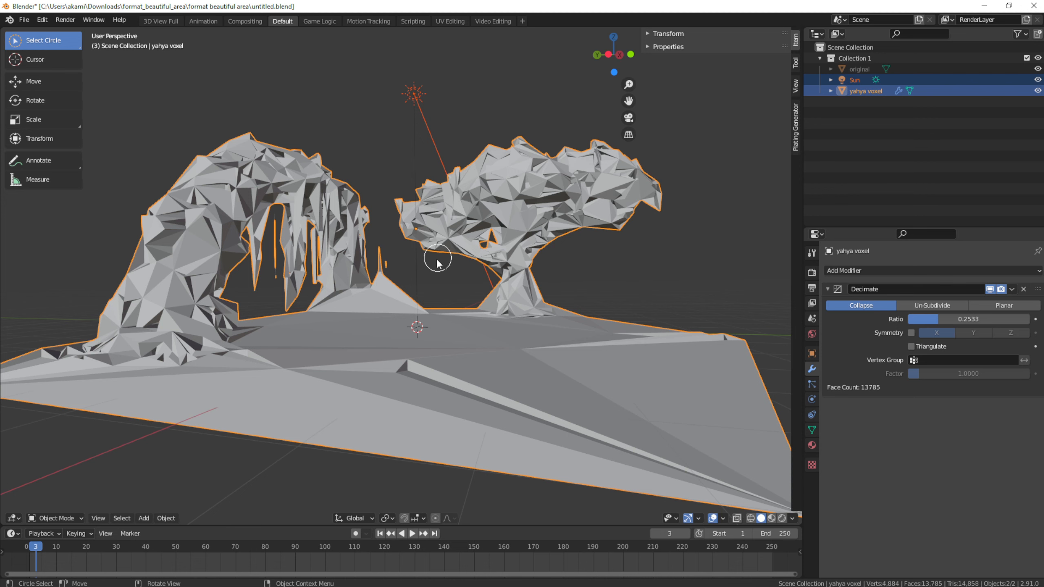
middle_drag(423, 257, 451, 280)
middle_drag(416, 283, 528, 307)
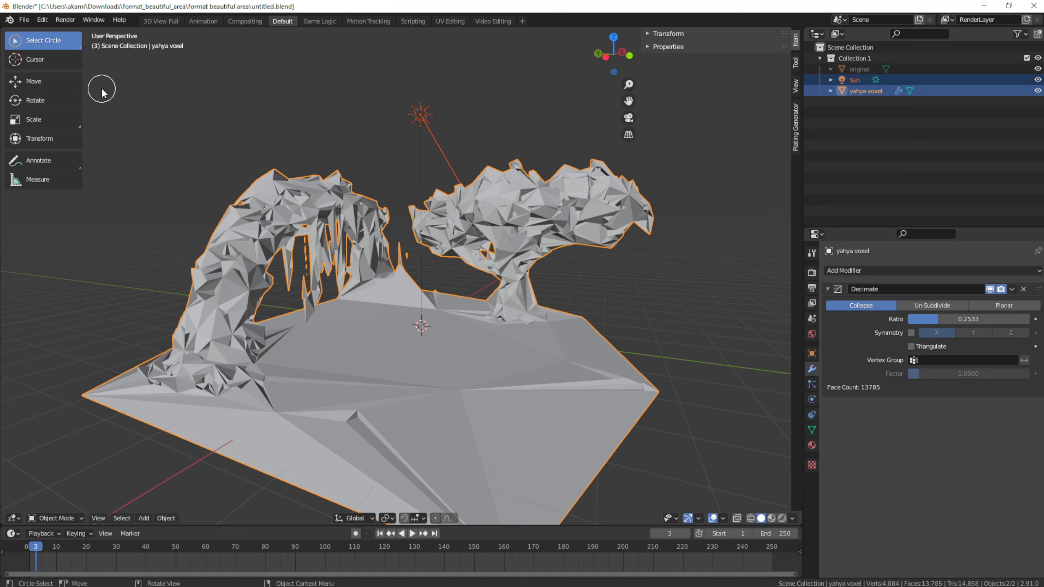
Check the Emulate Numpad option in the Input preferences and close the preferences.
click(24, 20)
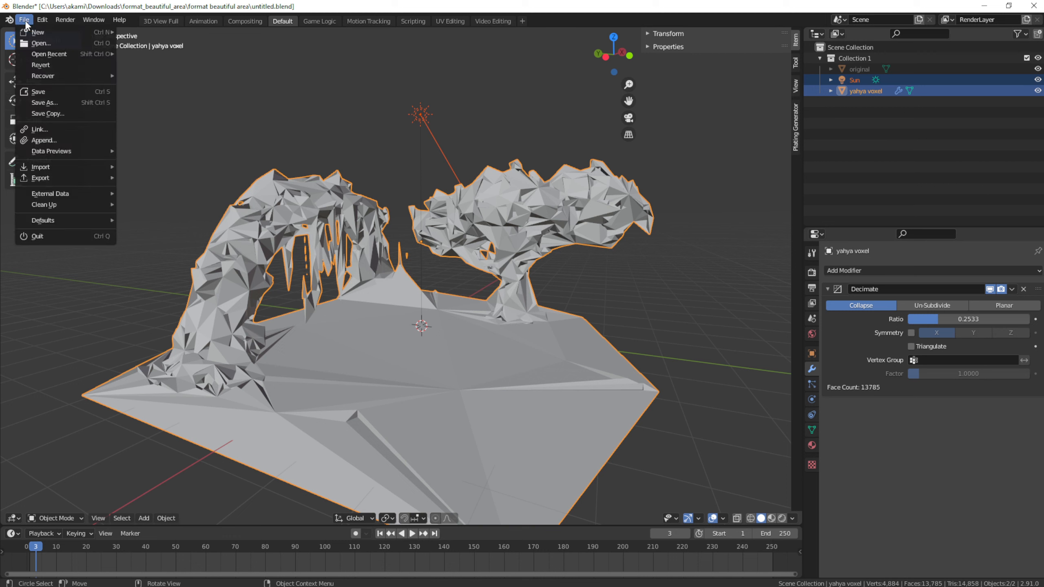
mouse_move(65, 20)
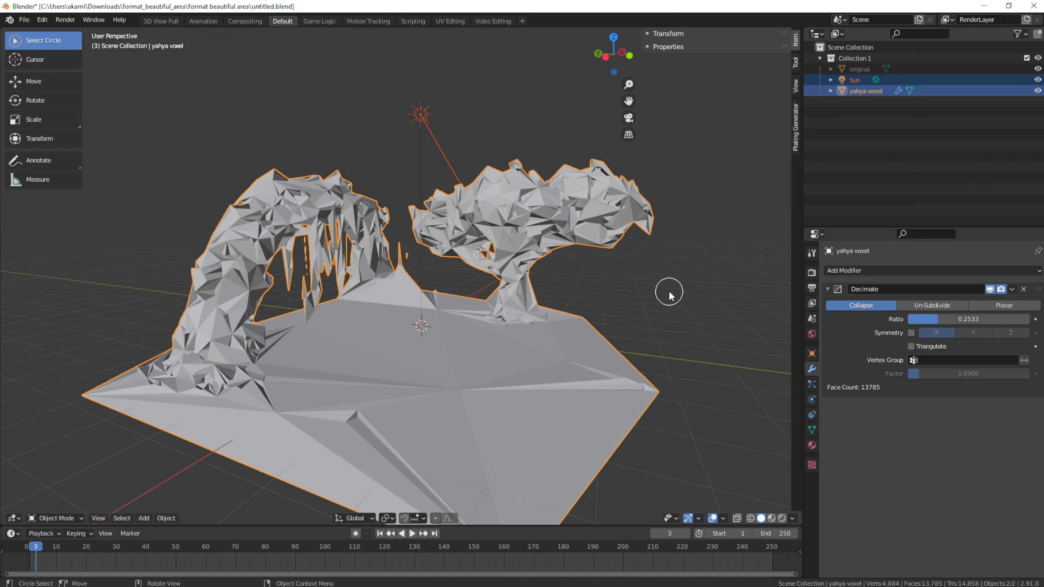
click(38, 21)
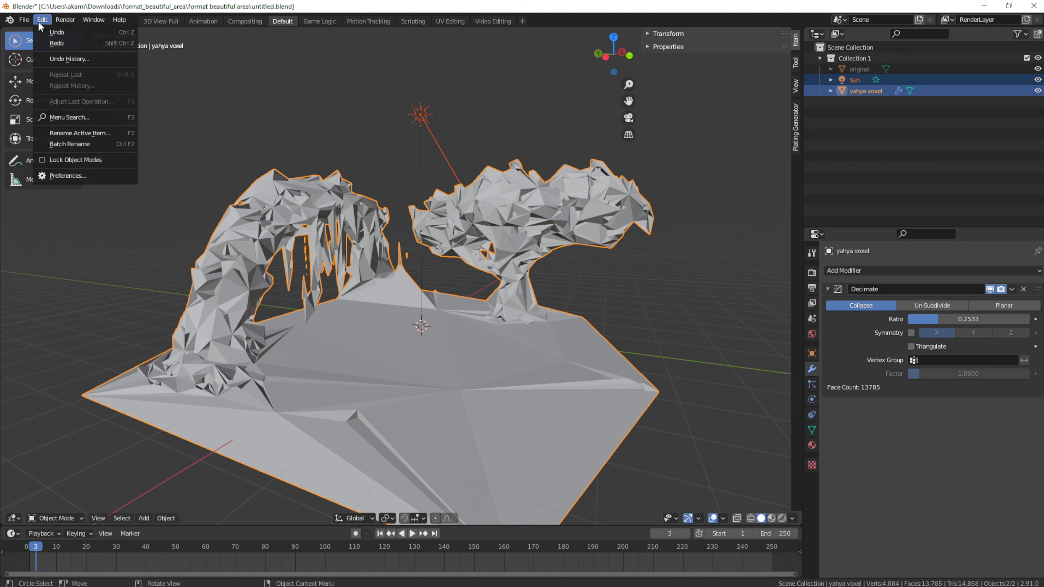
mouse_move(23, 20)
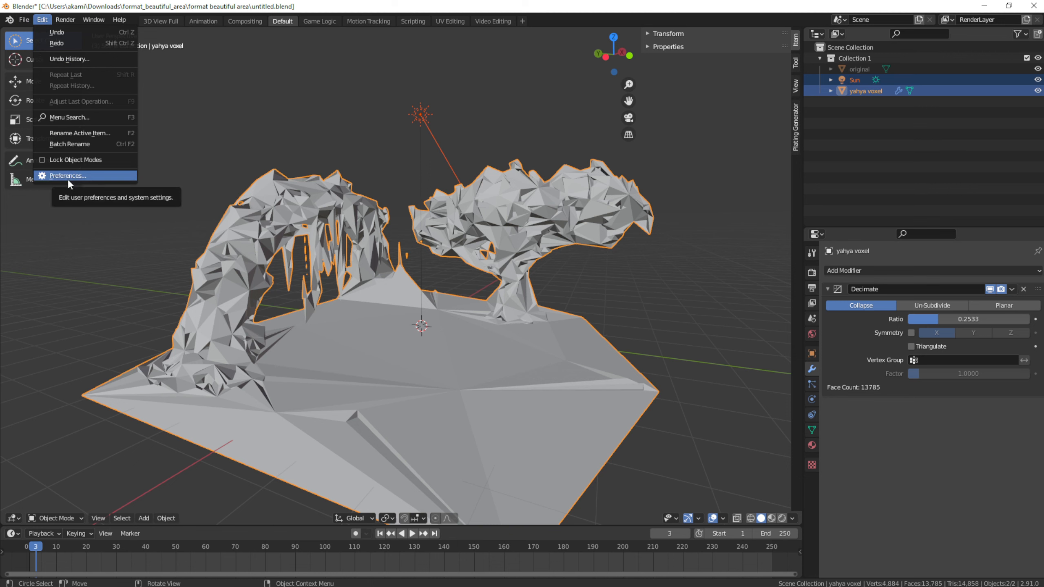
click(67, 176)
drag(218, 56, 280, 150)
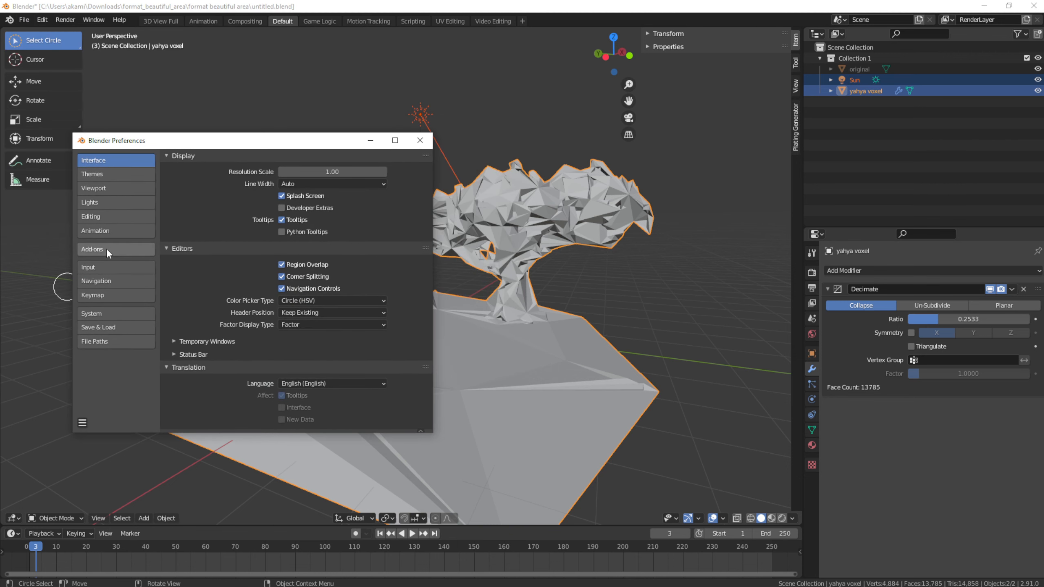
click(110, 267)
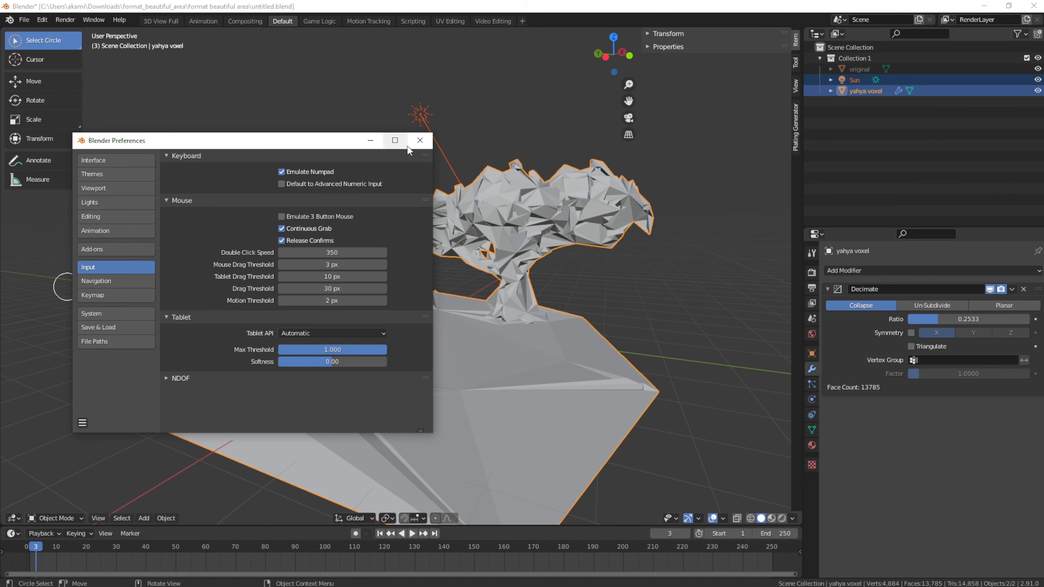
click(420, 140)
Cycle the viewport through the front, right and top views, return to the right view and switch it to perspective.
key(1)
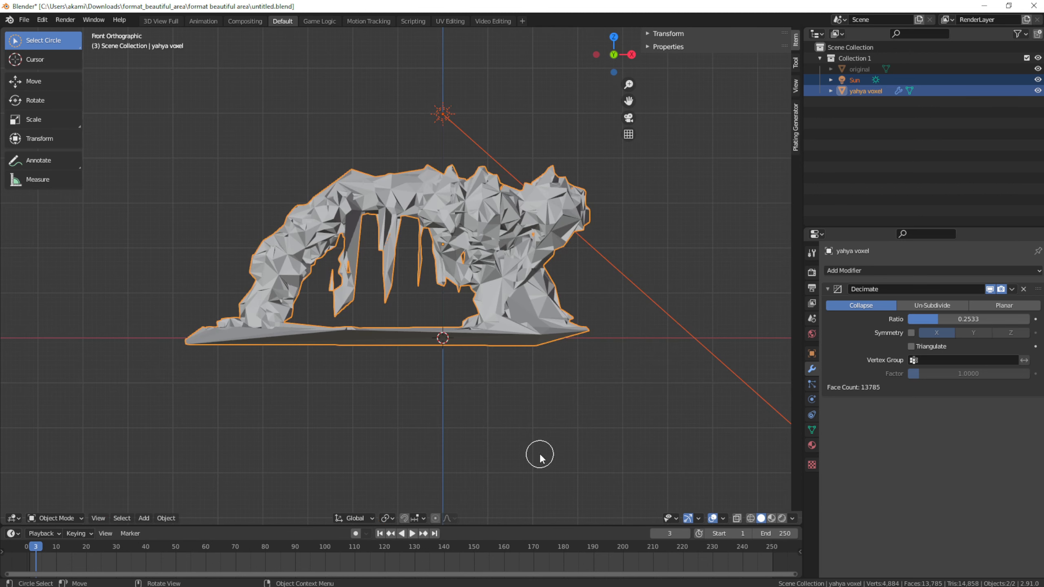
key(3)
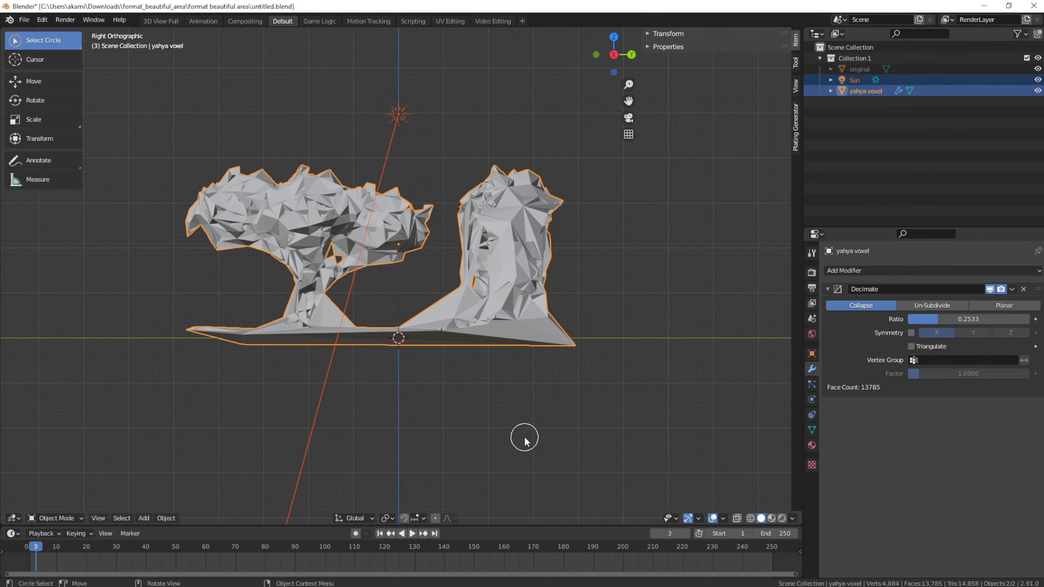
key(7)
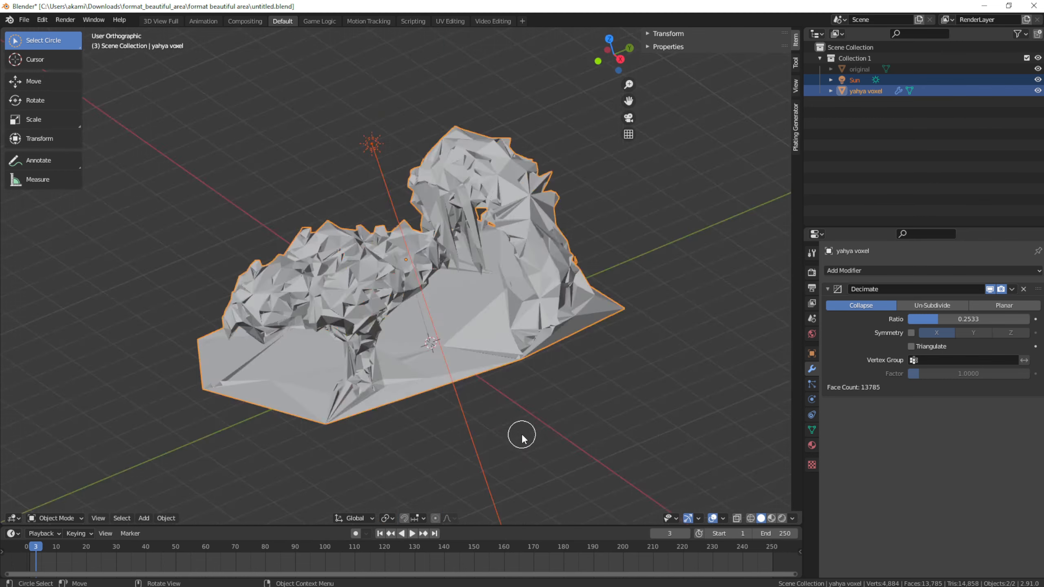
key(3)
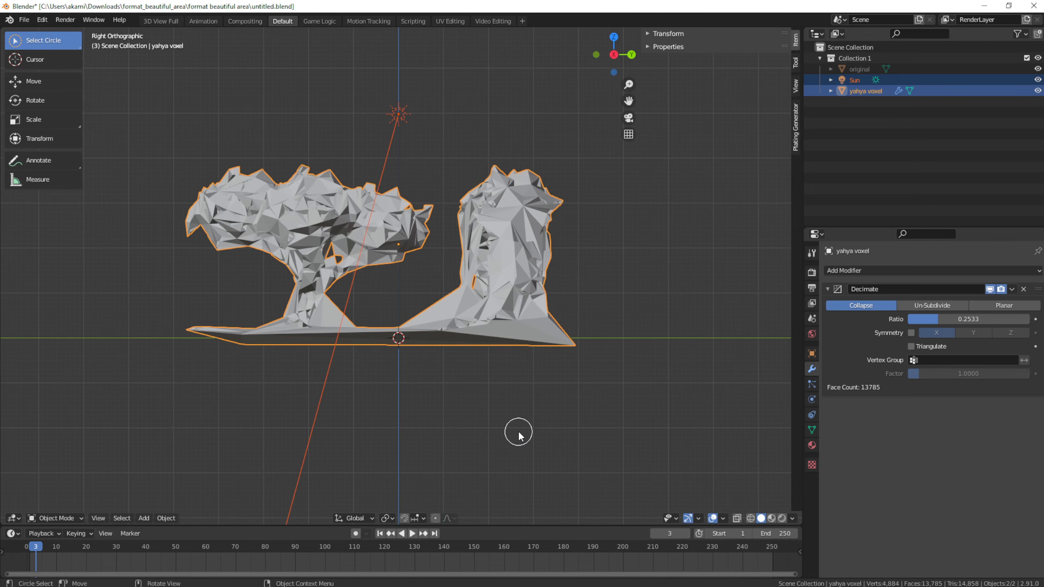
key(5)
right_click(535, 430)
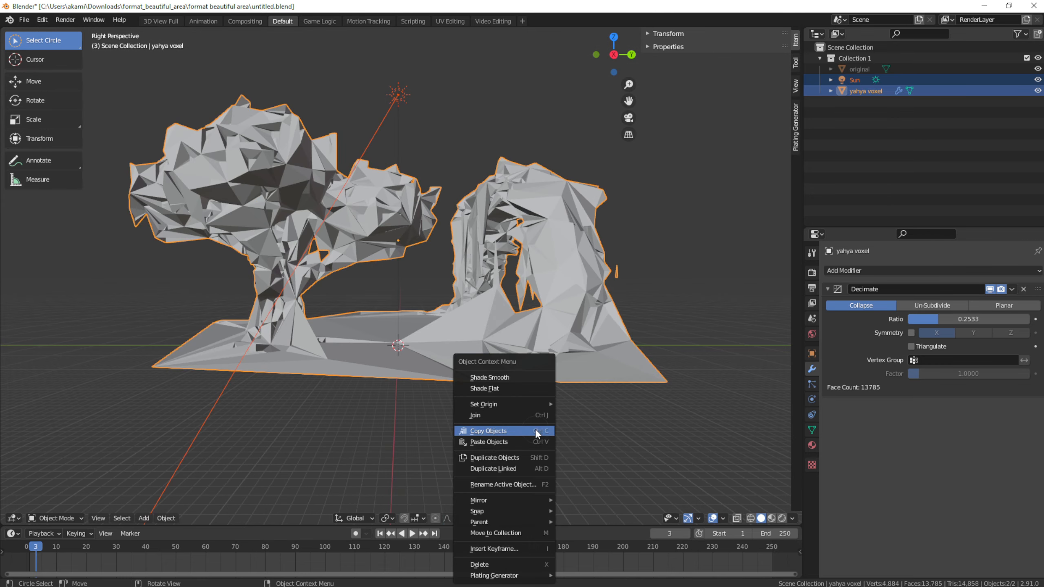
Switch the viewport to orthographic projection and view the decimated scene from the opposite side.
middle_drag(650, 315, 700, 332)
key(5)
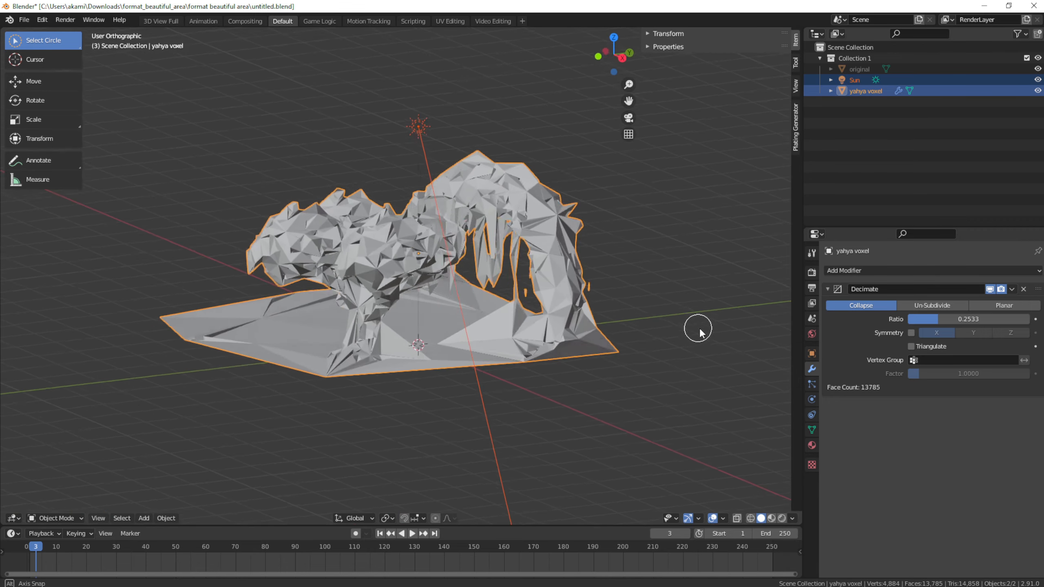
middle_drag(462, 319, 609, 329)
Review the Emulate Numpad option and the save and load options in the Input preferences, and close the preferences.
click(24, 20)
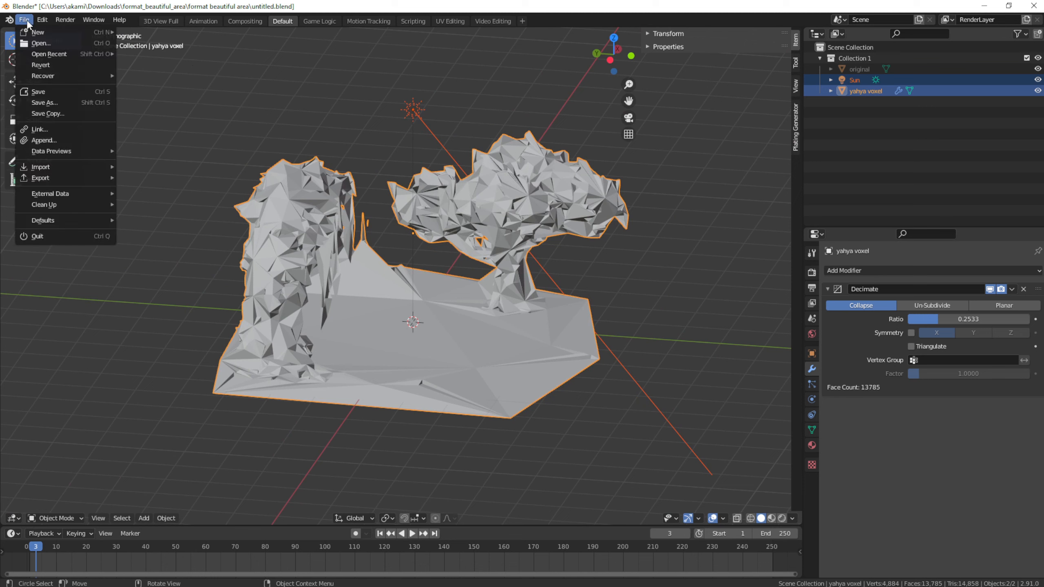
mouse_move(42, 20)
click(86, 179)
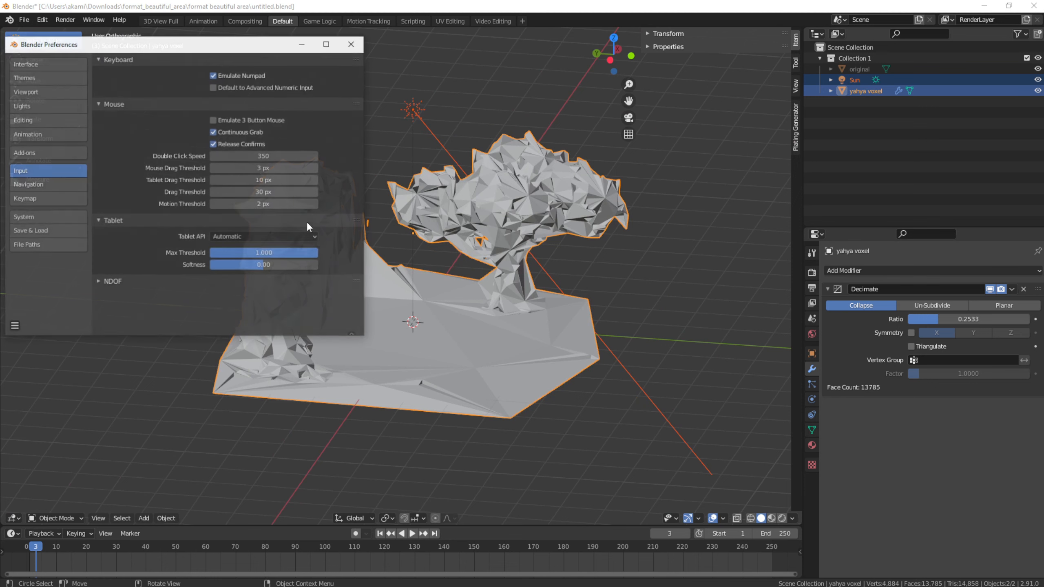
drag(192, 48, 287, 208)
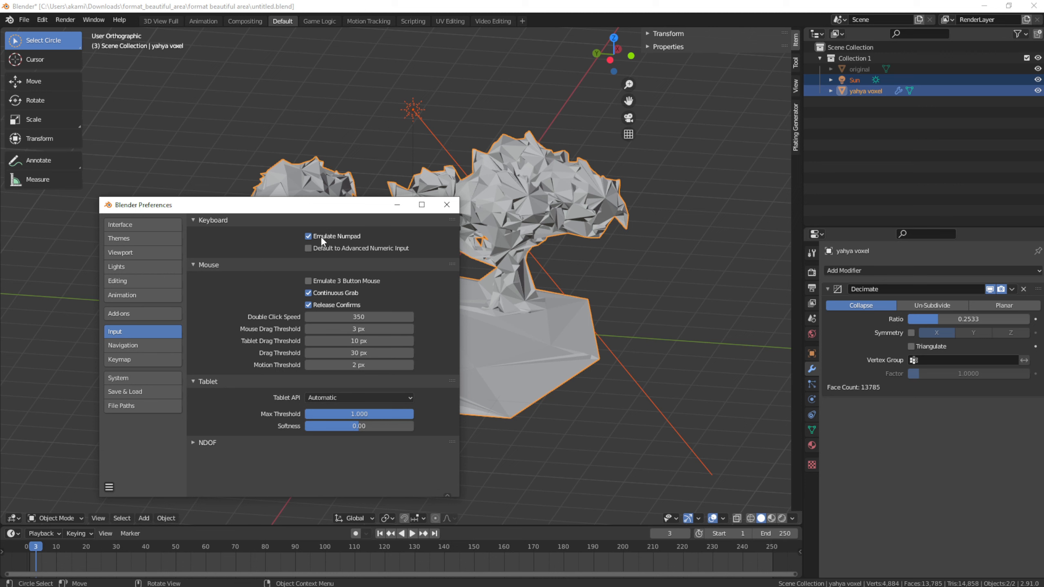
click(109, 487)
drag(234, 208, 197, 138)
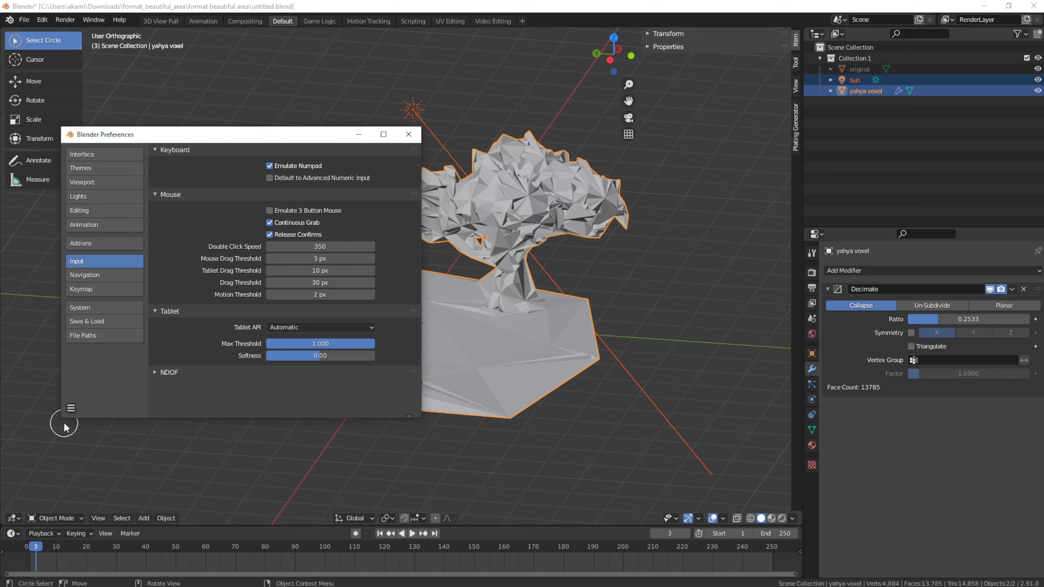
click(66, 409)
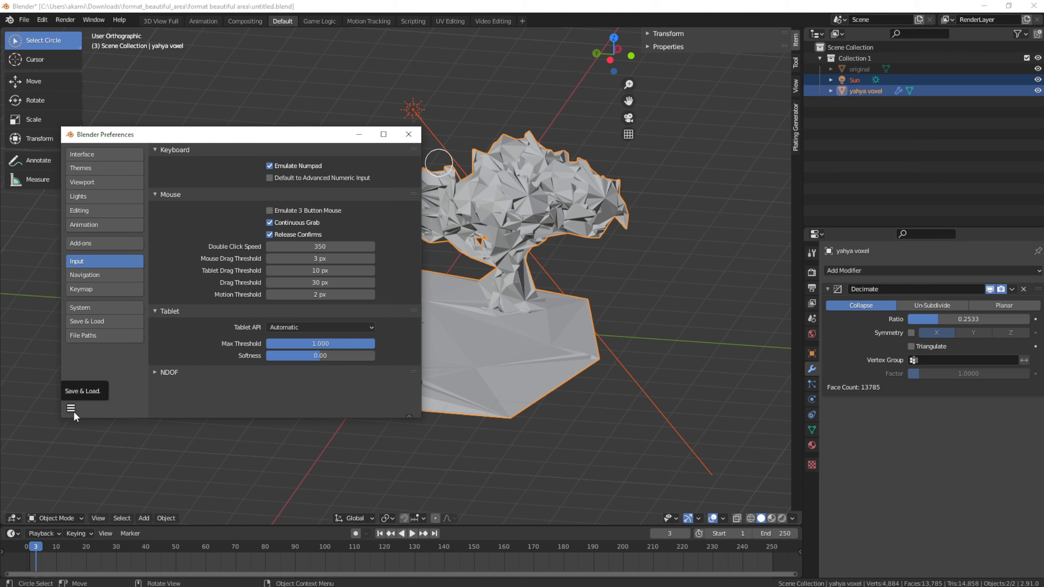
click(73, 412)
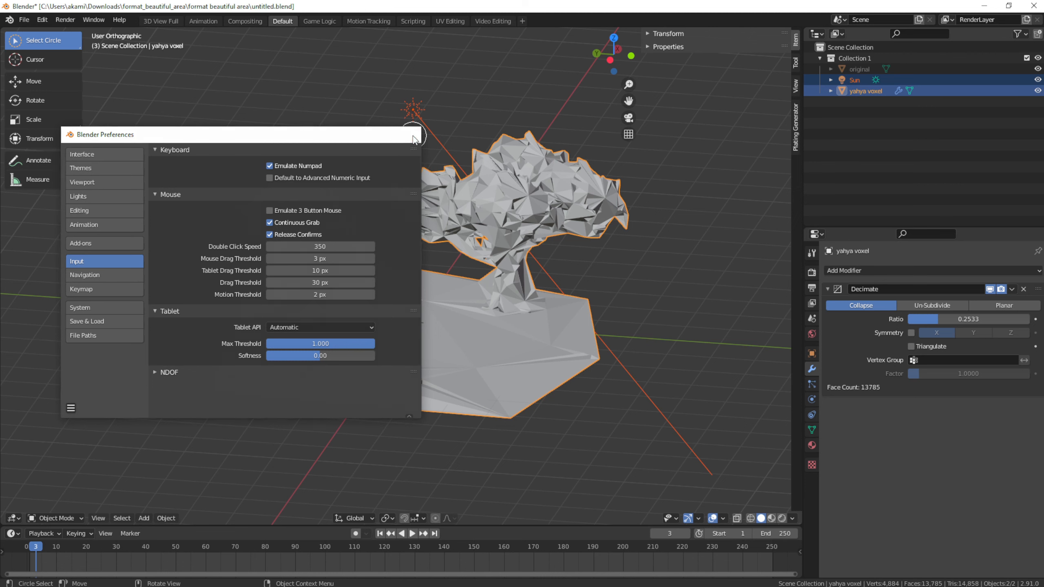
click(408, 134)
Enter Edit Mode on the voxel mesh and box-select the front of the tree's crown.
key(Tab)
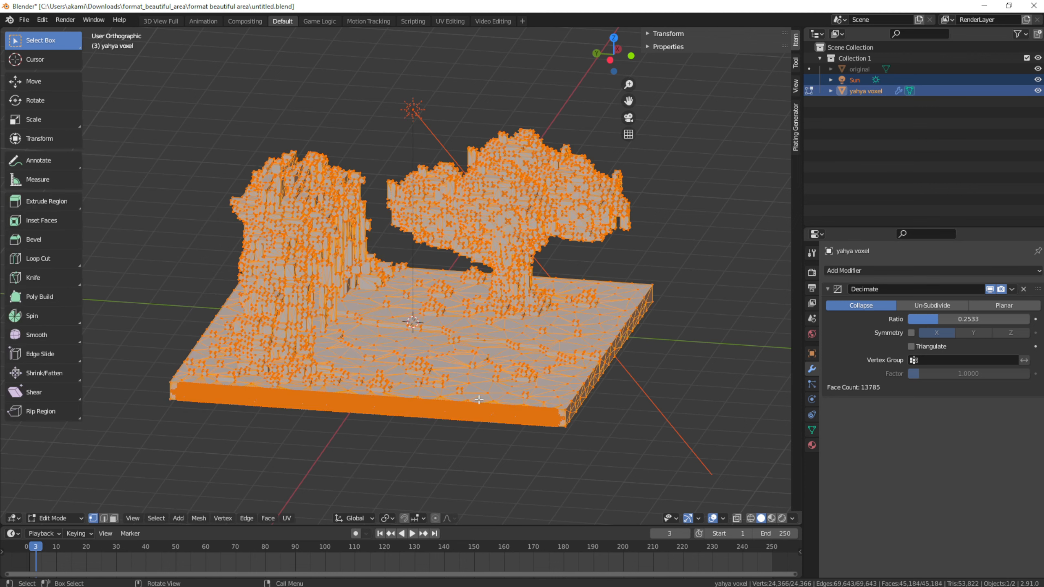
middle_drag(612, 340, 626, 172)
drag(624, 163, 361, 290)
middle_drag(678, 307, 670, 332)
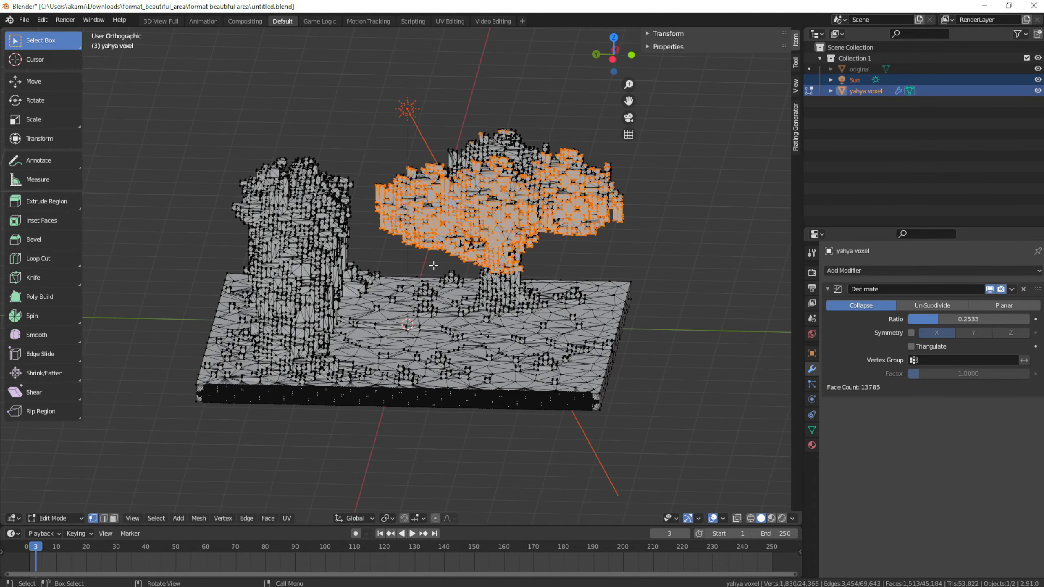
Look up the Separate commands for the selected tree crown with the operator search, and close the search.
key(p)
middle_drag(605, 258, 603, 245)
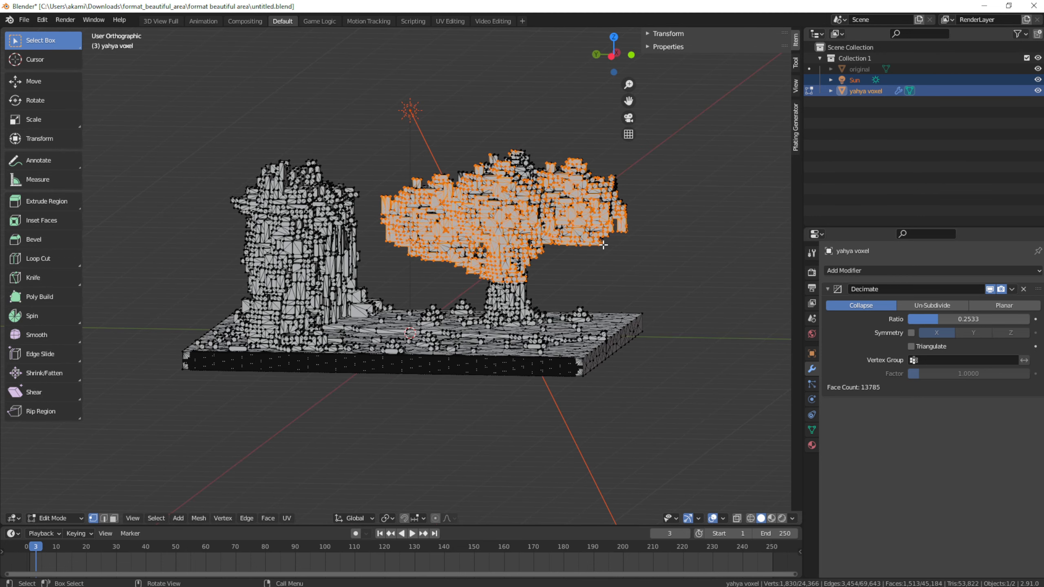
key(p)
key(Escape)
middle_drag(522, 220, 430, 306)
key(F3)
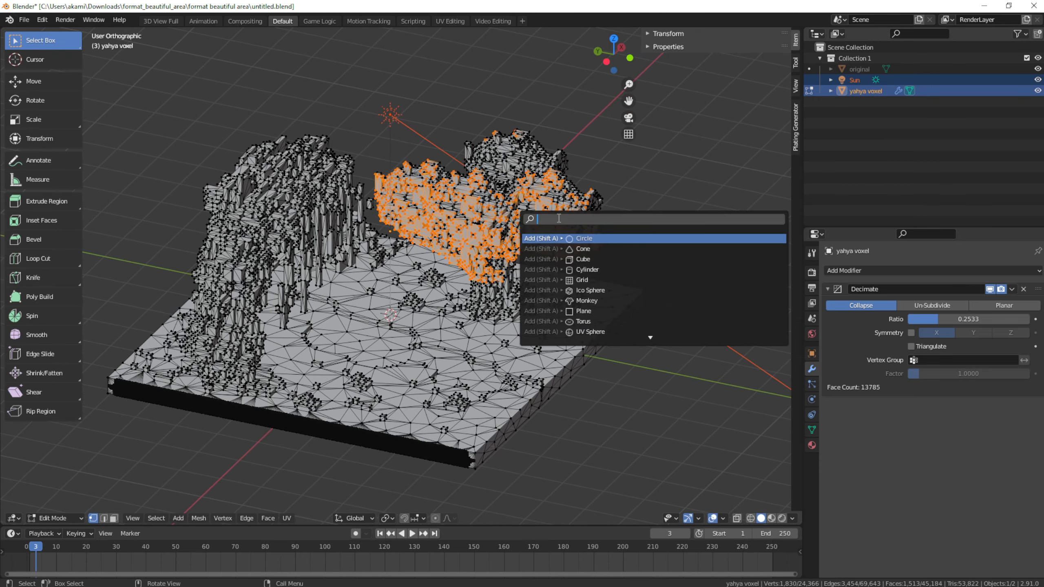
text(separ)
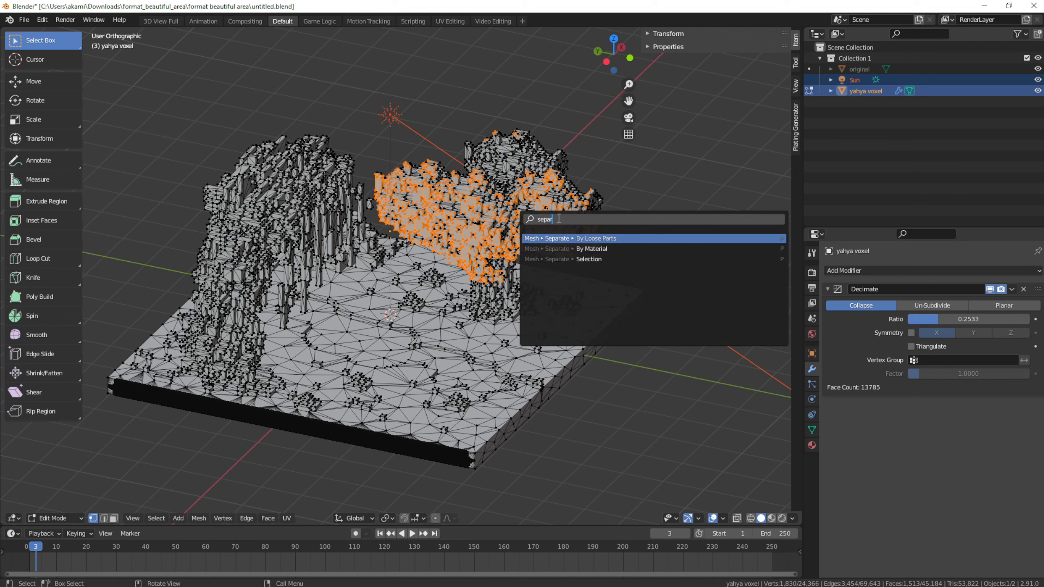
key(BackSpace)
key(BackSpace)
key(BackSpace)
key(BackSpace)
key(BackSpace)
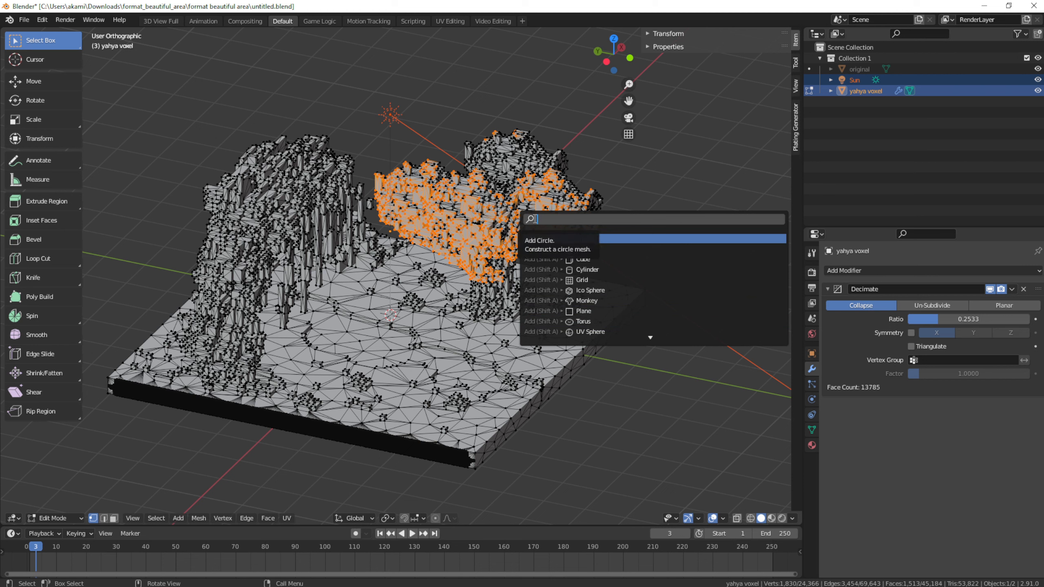
click(647, 190)
middle_drag(656, 227, 588, 270)
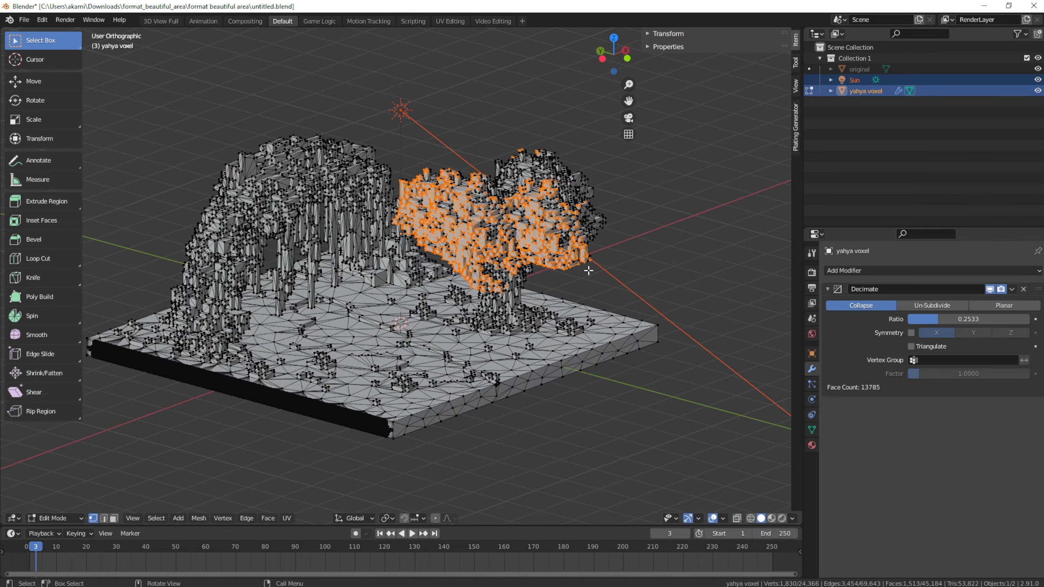
key(F3)
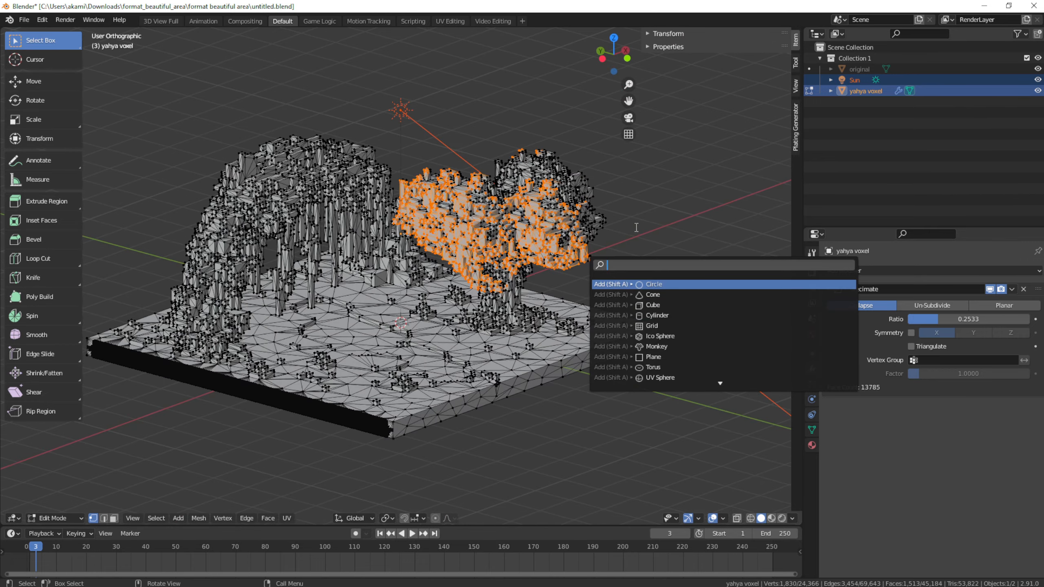
key(Escape)
Return to Object Mode and remove the Decimate modifier from the voxel mesh.
key(Tab)
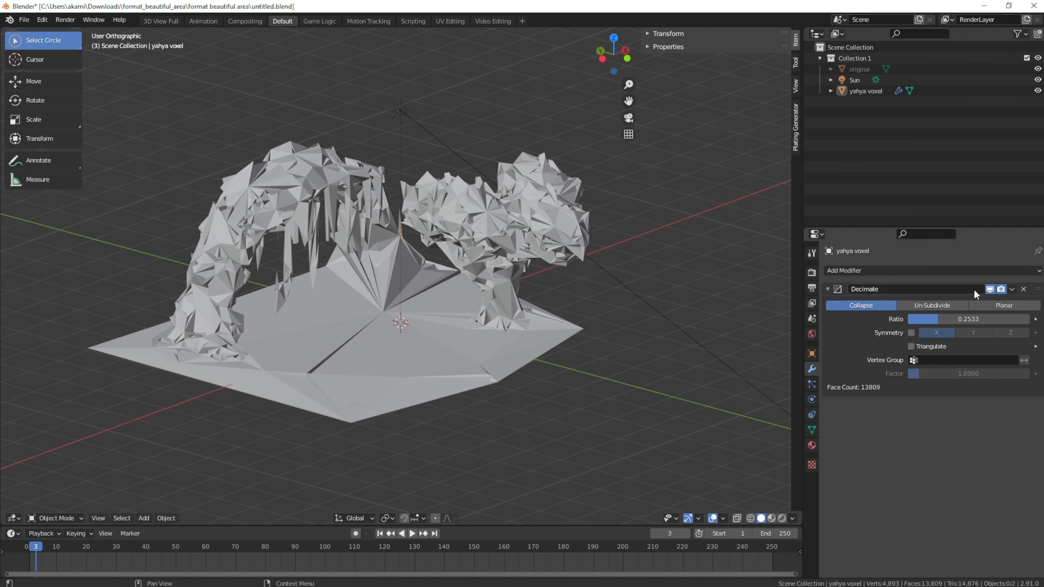
click(1023, 290)
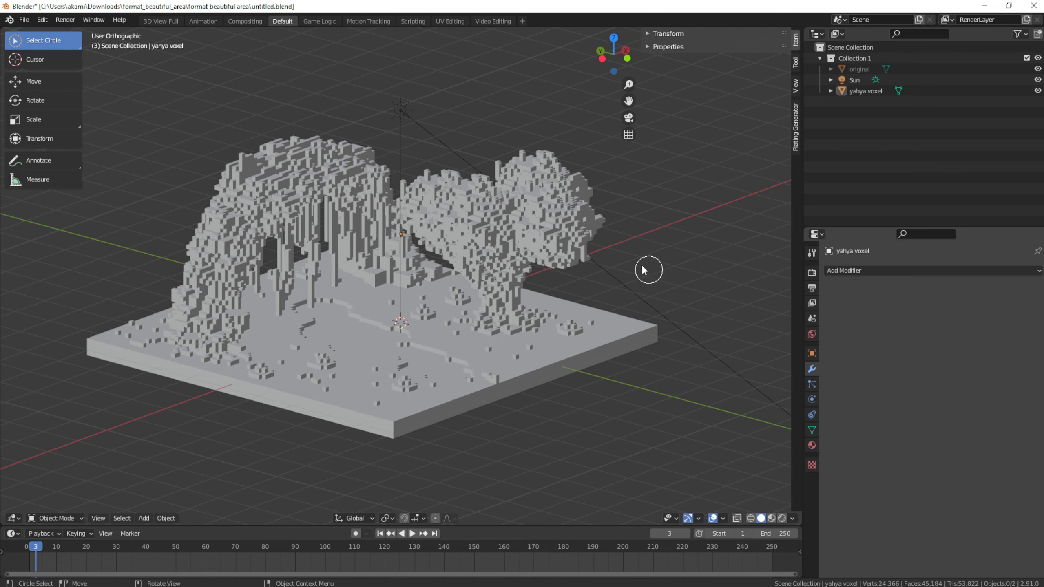
mouse_move(553, 282)
middle_down()
mouse_move(582, 268)
mouse_move(562, 277)
middle_up()
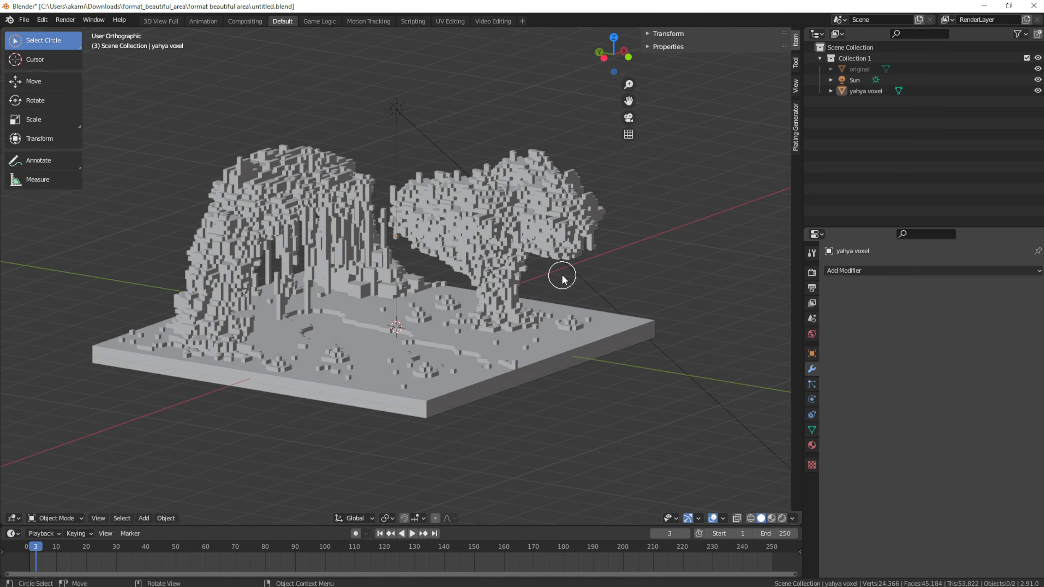
Switch the viewport to perspective projection and look around the full-detail voxel scene.
key(KP_5)
middle_drag(632, 327, 566, 248)
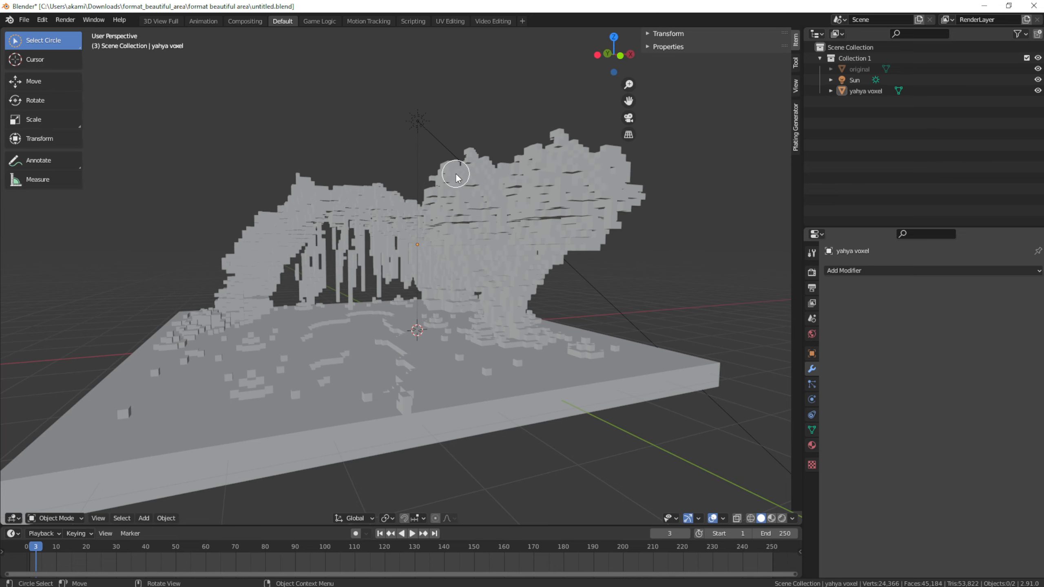
key(Tab)
key(Tab)
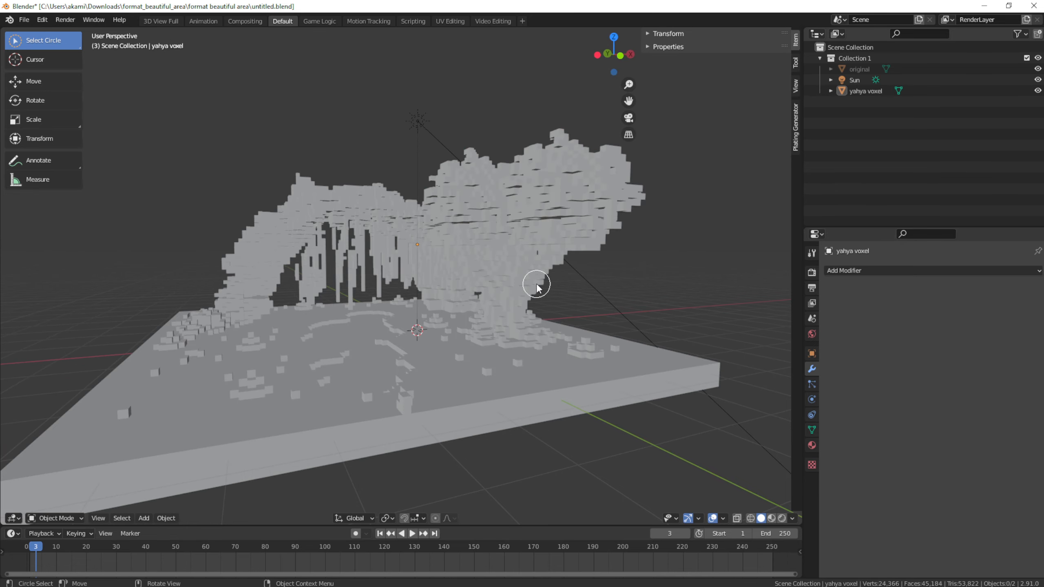
middle_drag(553, 277, 657, 291)
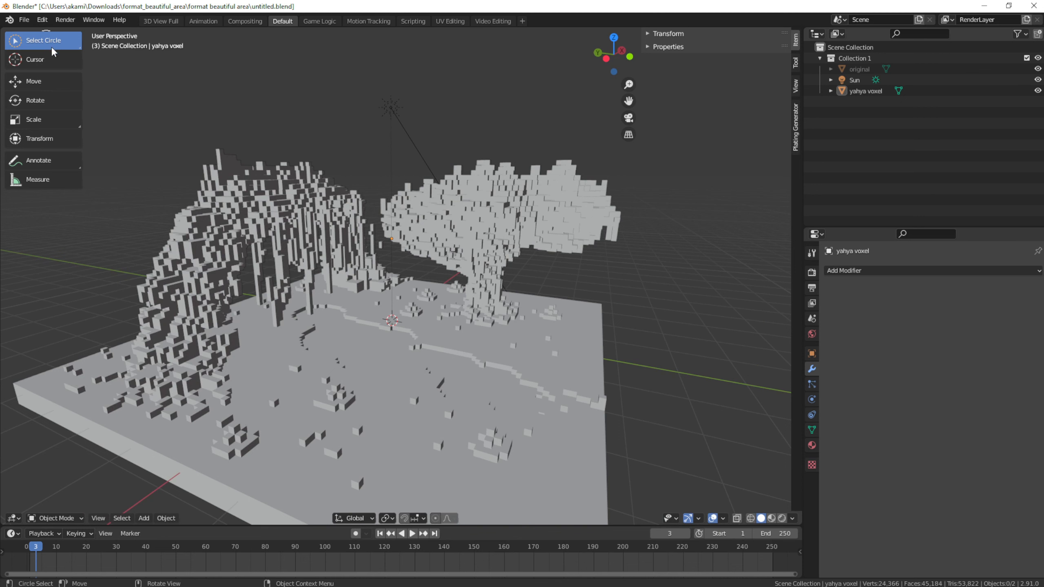
Select the yahya voxel object, enter Edit Mode on it and clear the vertex selection.
key(c)
key(Escape)
click(863, 91)
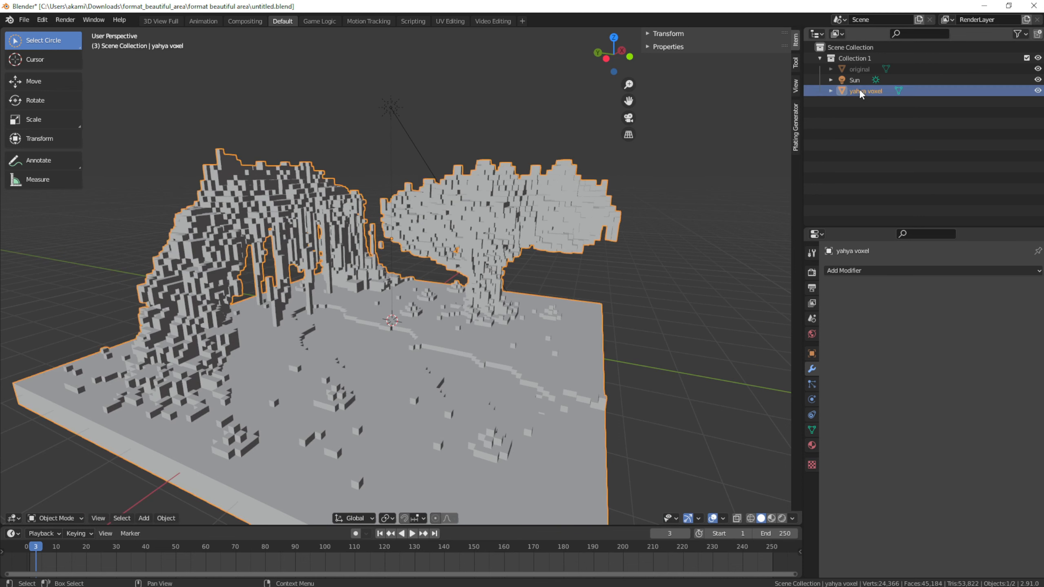
middle_drag(601, 264, 501, 257)
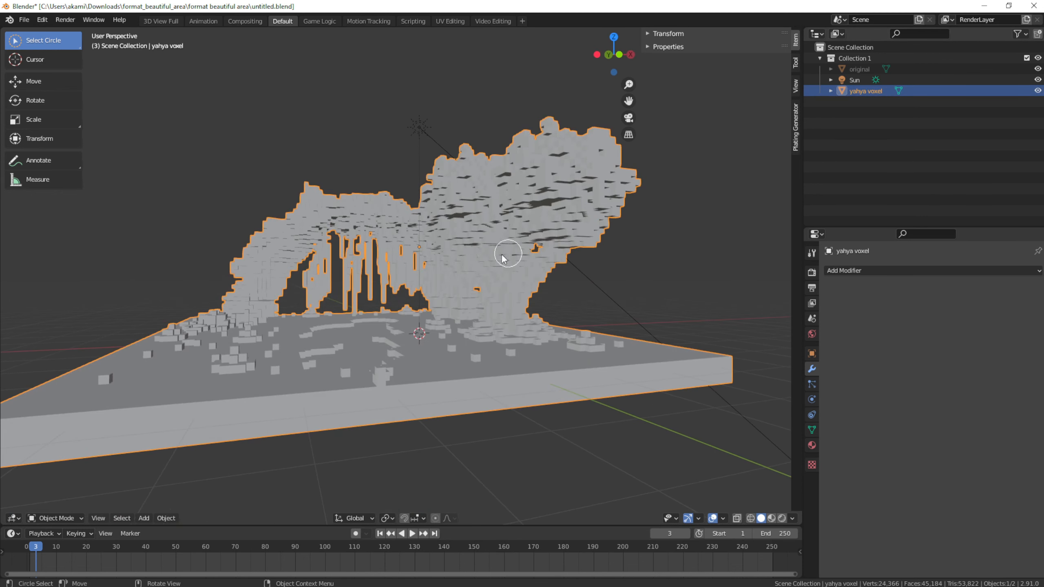
middle_drag(403, 284, 525, 329)
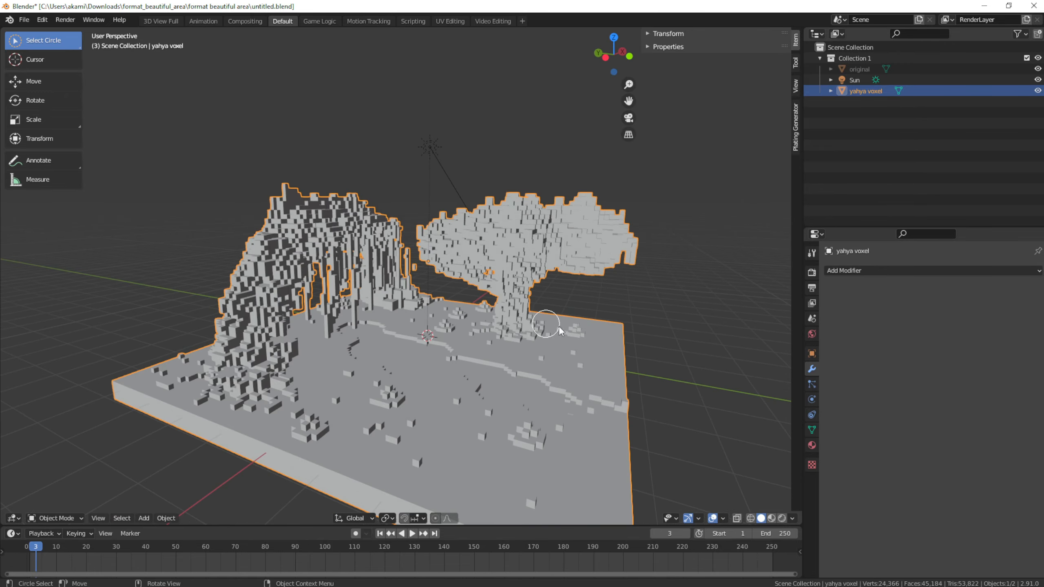
key(Tab)
middle_drag(704, 308, 563, 292)
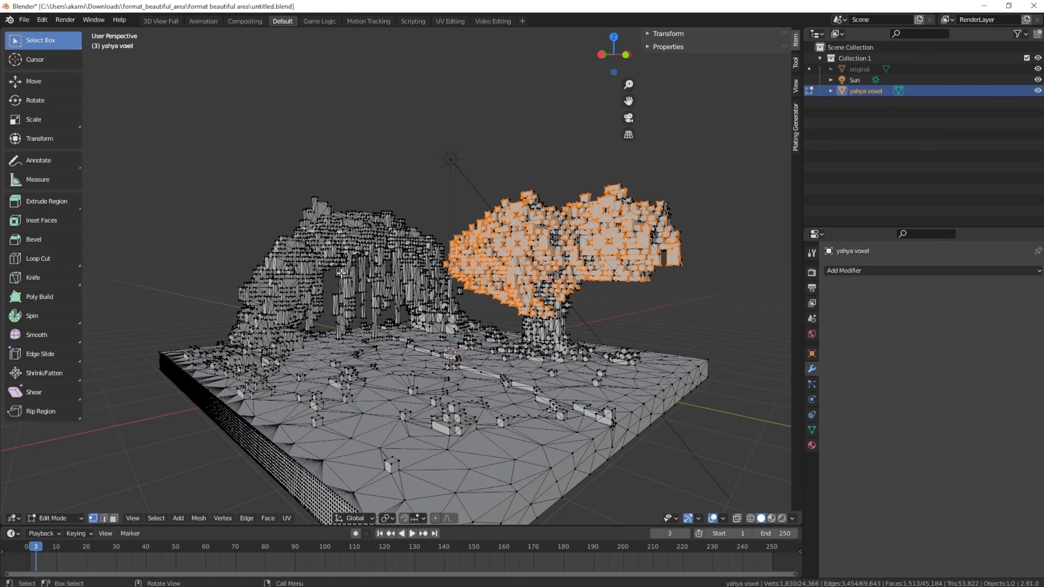
middle_drag(396, 196, 458, 213)
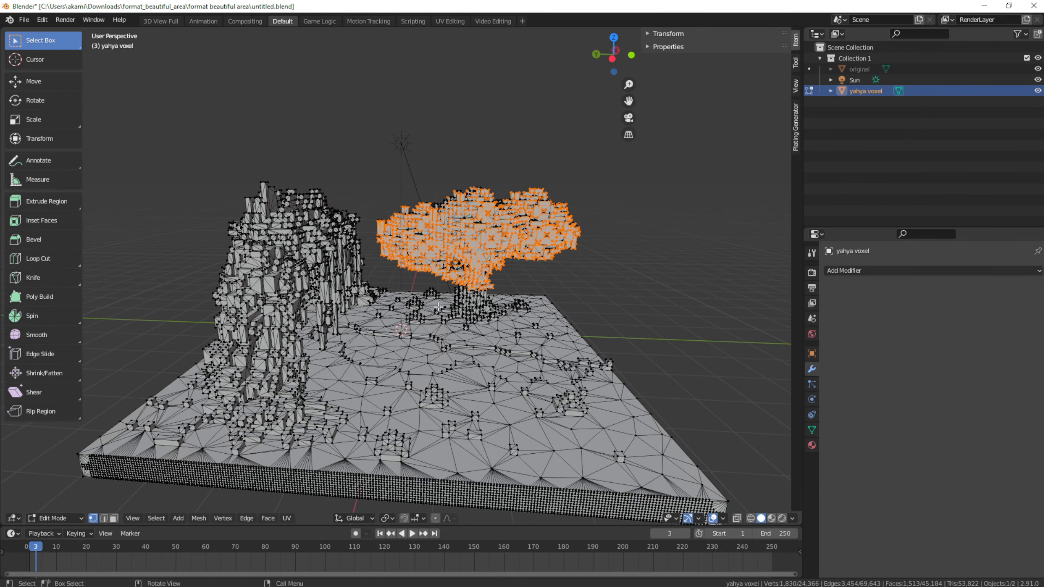
middle_drag(408, 158, 417, 293)
click(568, 129)
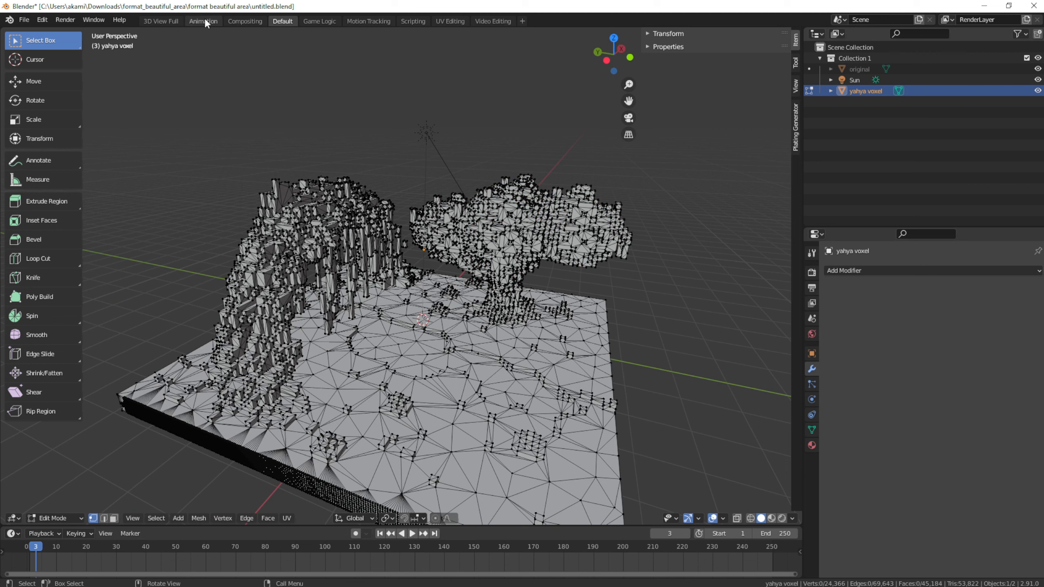
Add a Sculpting workspace and view the arch and tree from the front of the base.
click(522, 21)
mouse_move(512, 62)
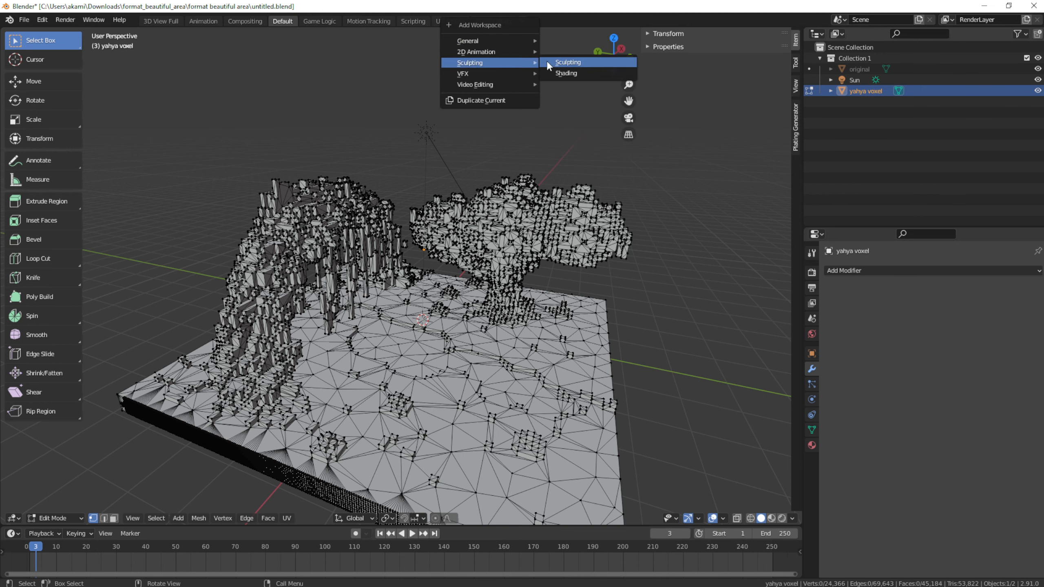
click(568, 63)
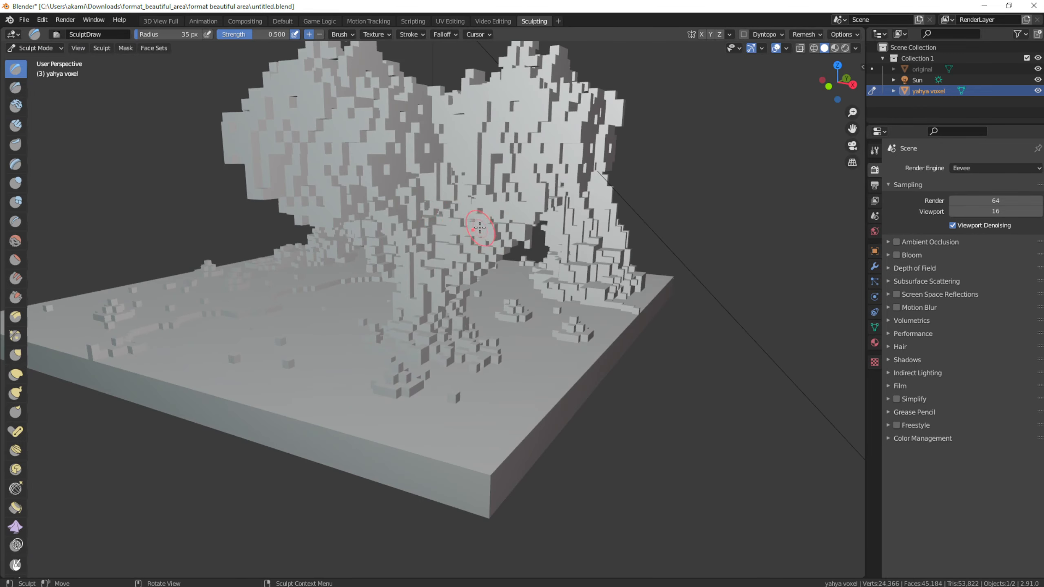
middle_drag(479, 227, 284, 170)
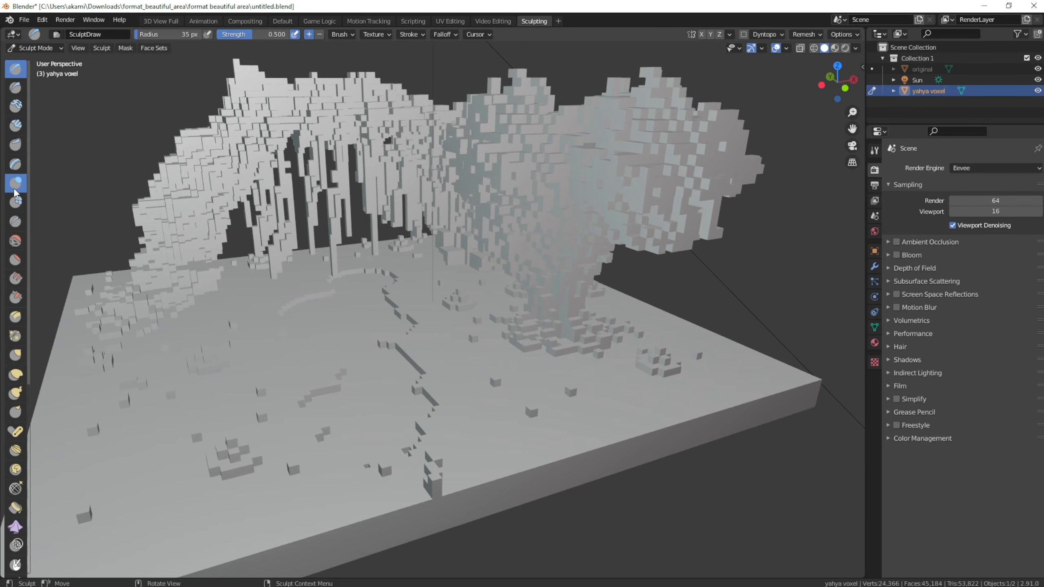
Make a short Inflate/Deflate brush stroke on the small block mound between the arch and the tree.
click(16, 183)
middle_drag(408, 298, 461, 290)
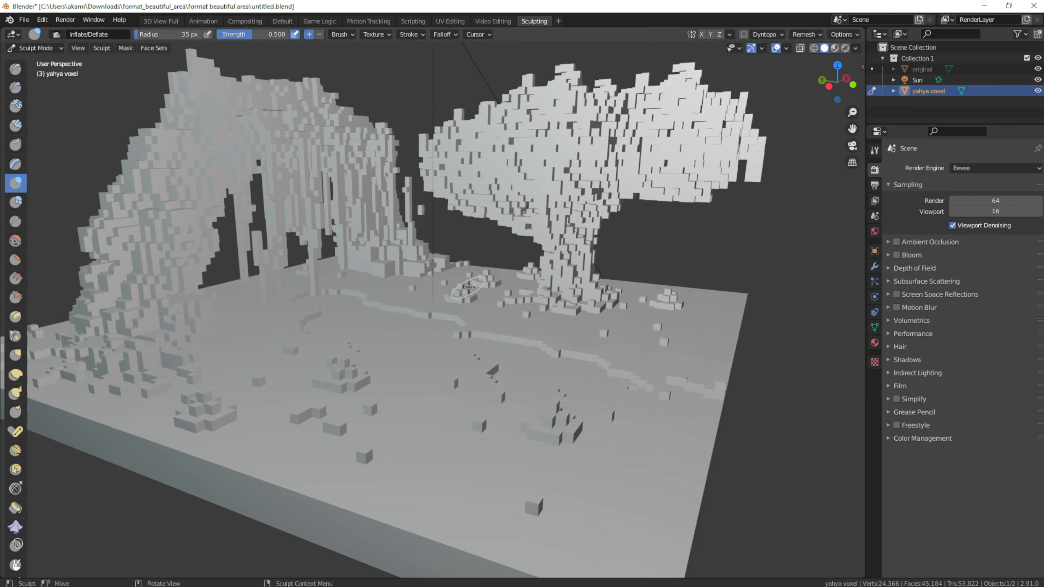
drag(465, 288, 457, 292)
Choose the Blob brush and make a short stroke on the small block mound between the arch and the tree.
scroll(405, 285, up, 8)
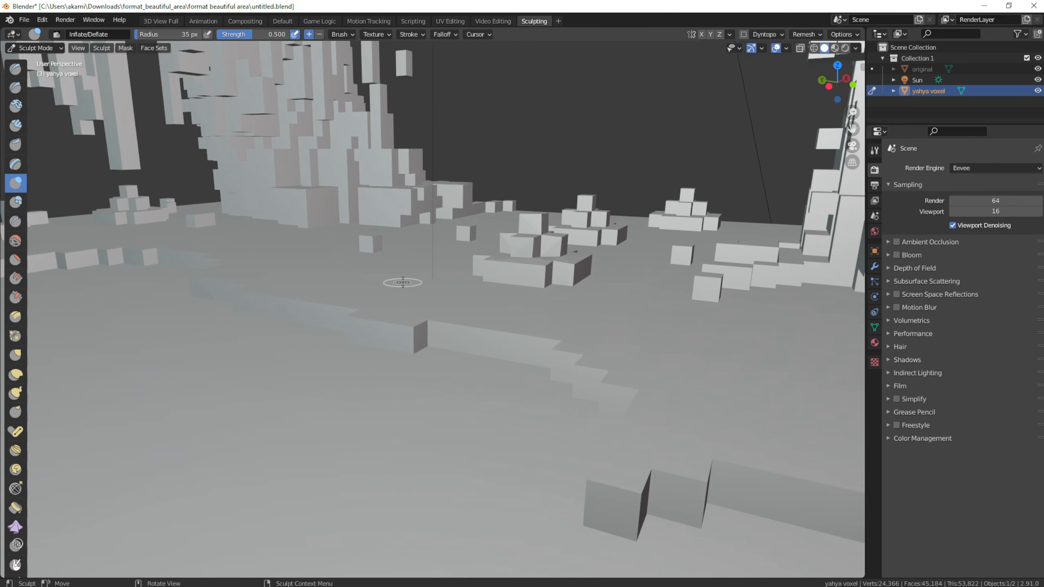
shift+middle_drag(431, 267, 360, 307)
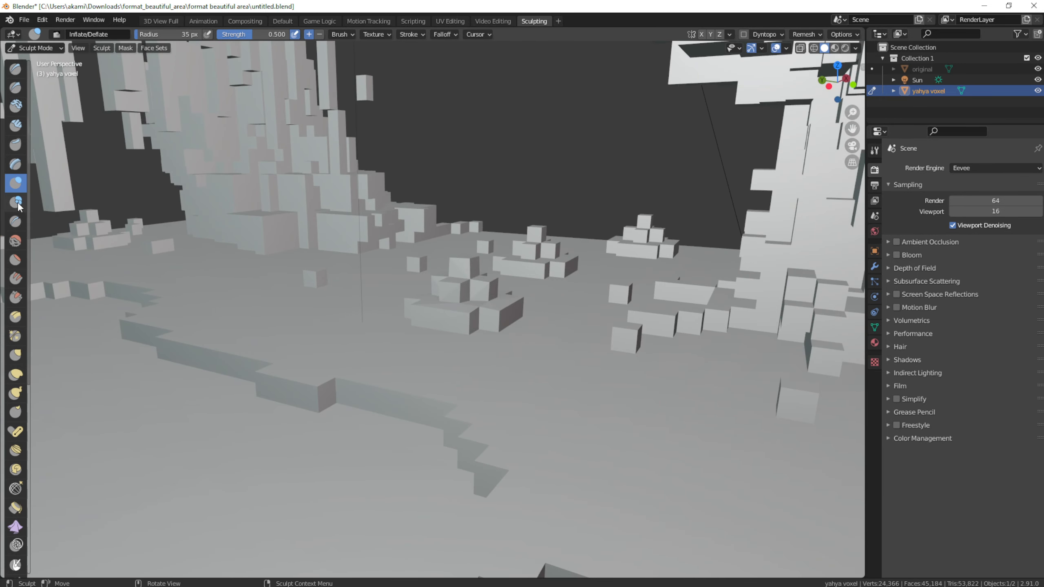
click(16, 202)
mouse_move(508, 317)
mouse_down()
mouse_move(450, 319)
mouse_move(473, 288)
mouse_move(502, 291)
mouse_up()
scroll(510, 284, up, 2)
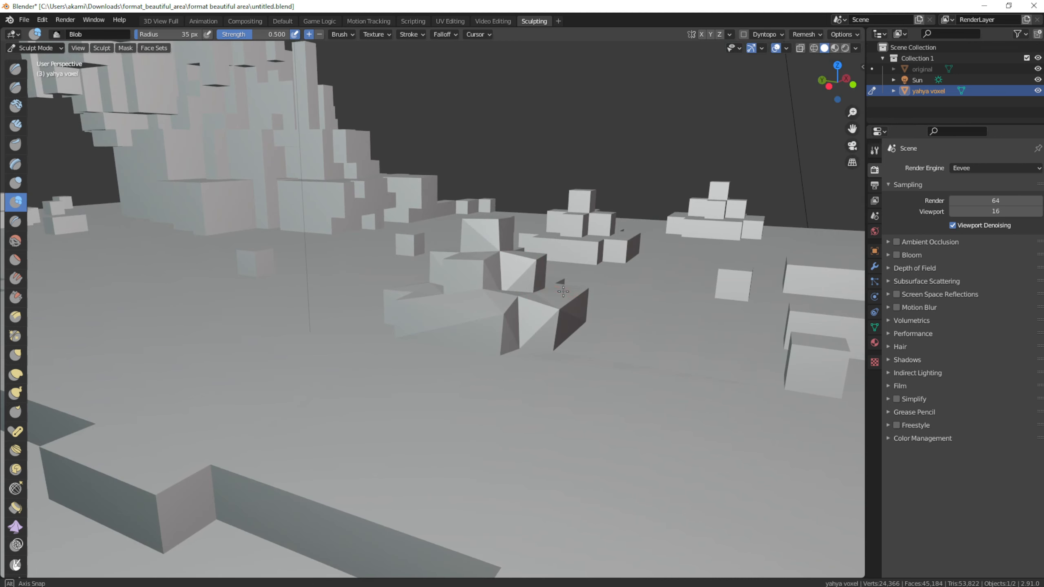
Make several more short Blob strokes over the mound's front and side blocks and the ground blocks beside it.
middle_drag(525, 254, 455, 256)
drag(455, 256, 451, 275)
mouse_move(428, 302)
mouse_down()
mouse_move(408, 307)
mouse_move(441, 252)
mouse_up()
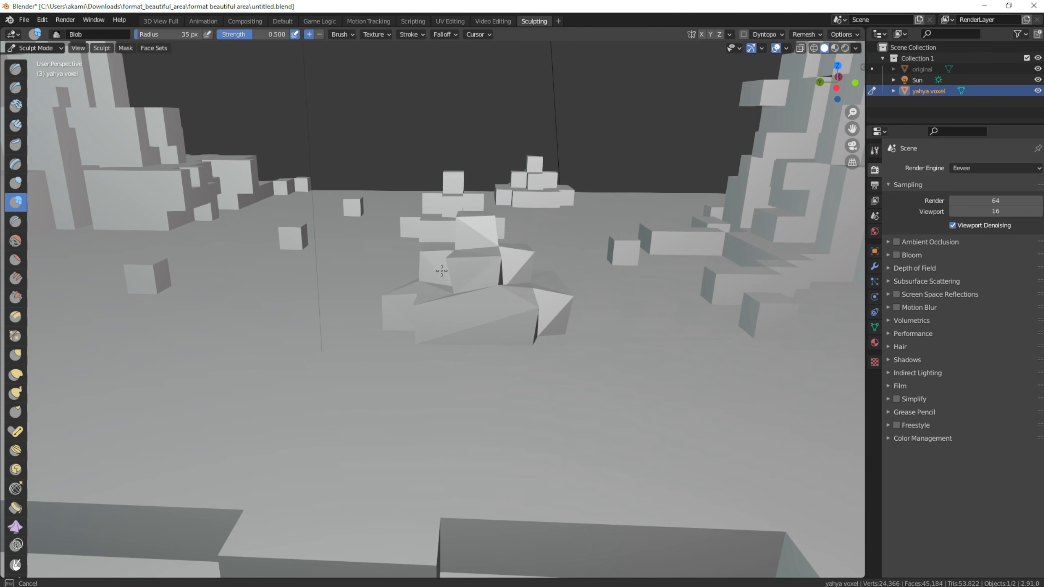
drag(556, 322, 564, 319)
scroll(623, 304, down, 3)
drag(633, 248, 622, 296)
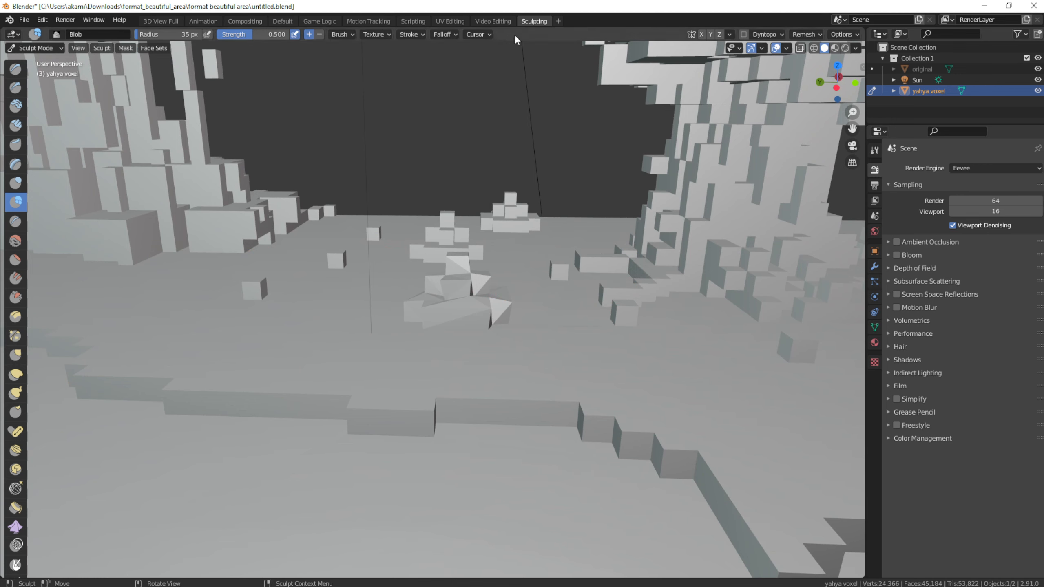
Check the scene in the 3D View Full workspace, and return to the Default workspace in Edit Mode.
click(152, 22)
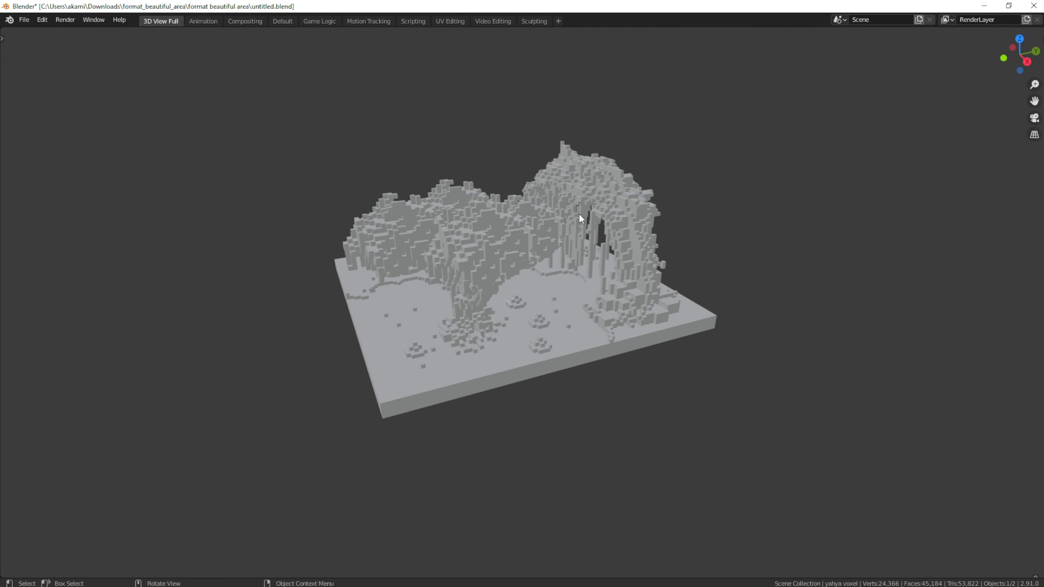
middle_drag(579, 213, 207, 34)
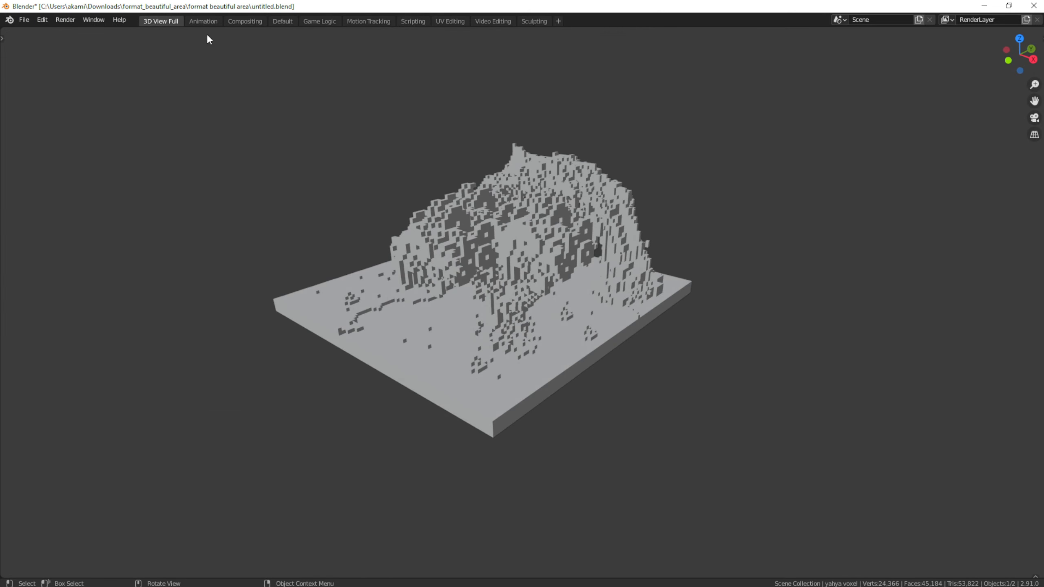
click(272, 23)
key(Tab)
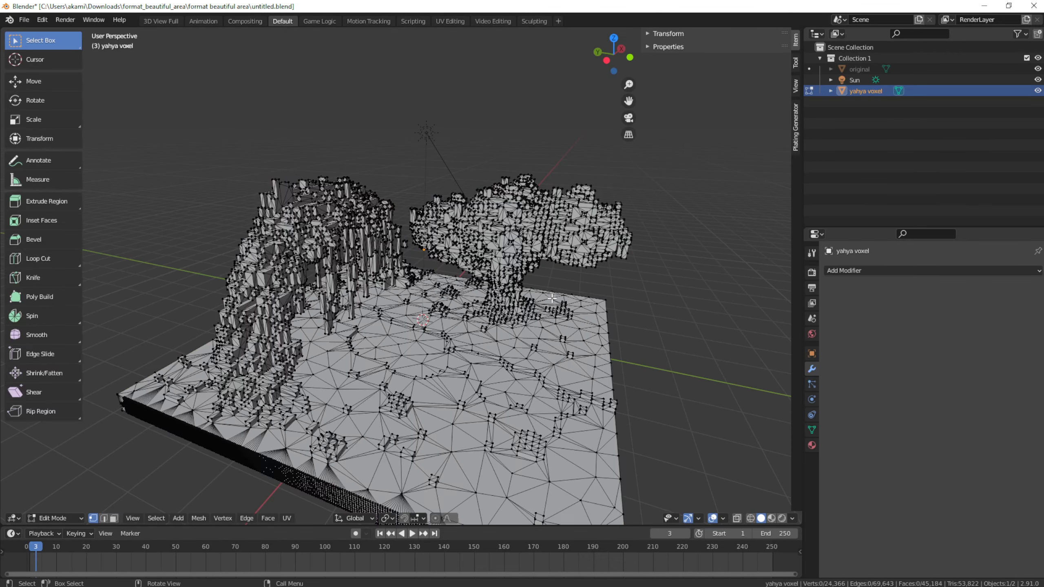
Move one vertex on the upper part of the tree trunk outward by about 0.6 units to form a spike.
scroll(574, 285, up, 8)
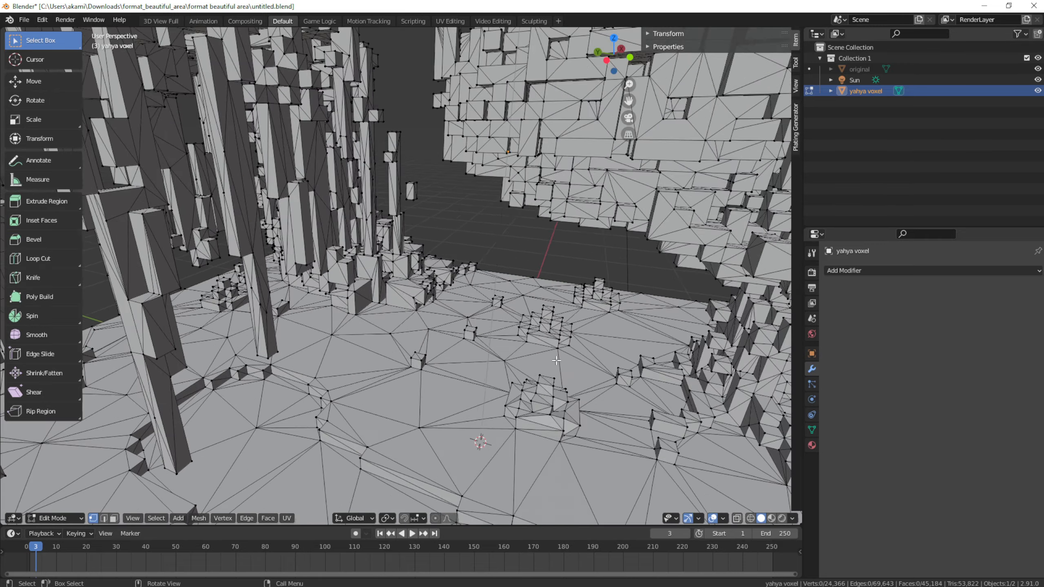
middle_drag(540, 336, 551, 237)
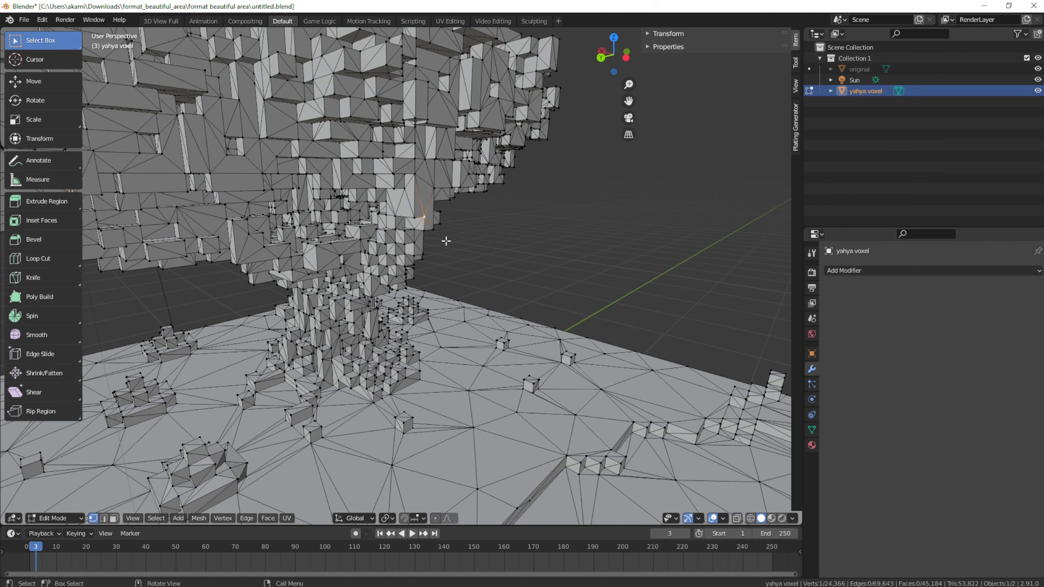
key(g)
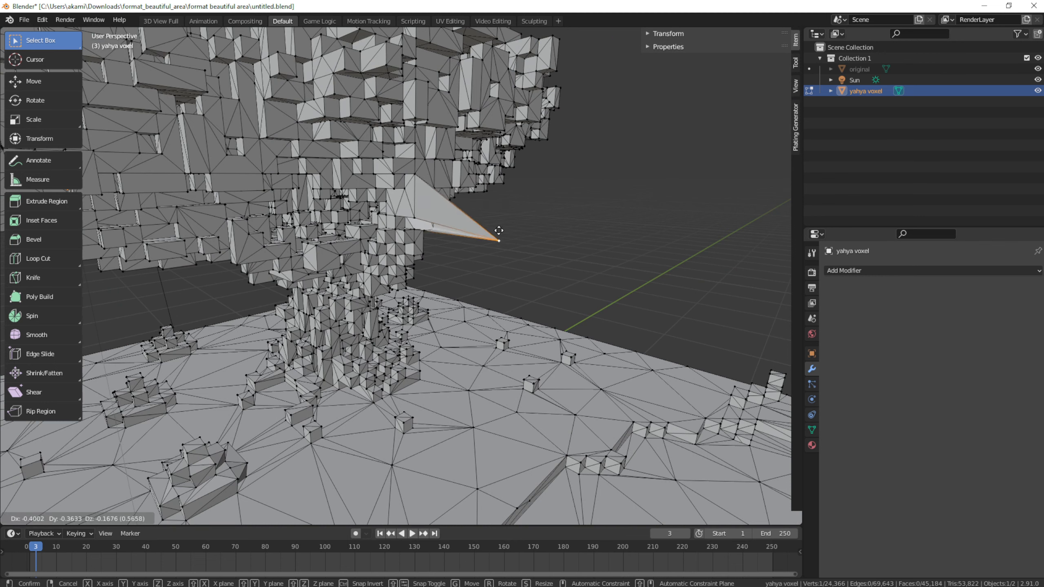
click(505, 247)
Duplicate the spike's tip vertex and move the copy with the global X axis locked.
mouse_move(578, 280)
middle_down()
mouse_move(559, 278)
mouse_move(564, 284)
middle_up()
key(shift+d)
key(shift+x)
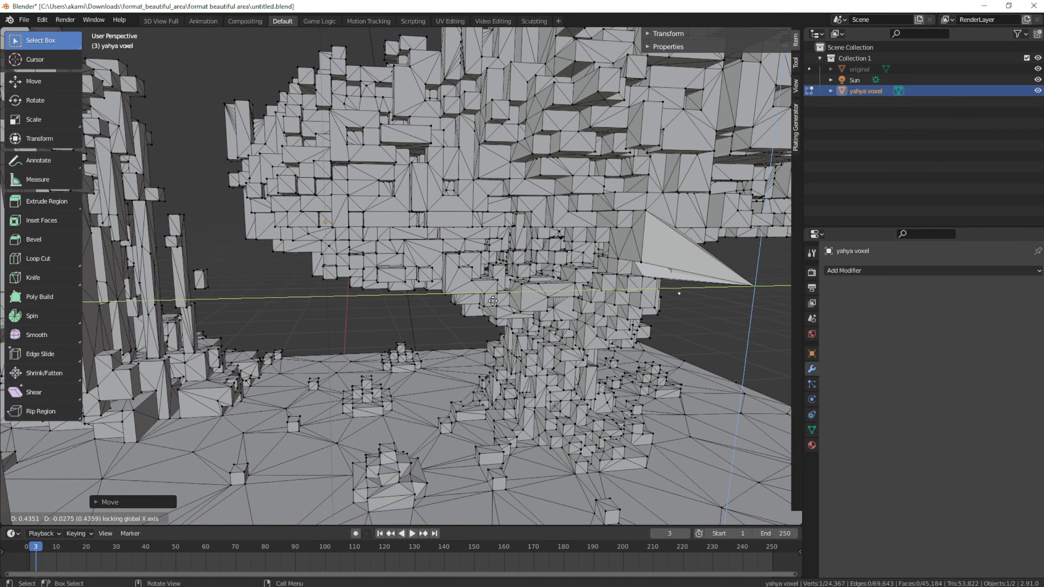
click(537, 320)
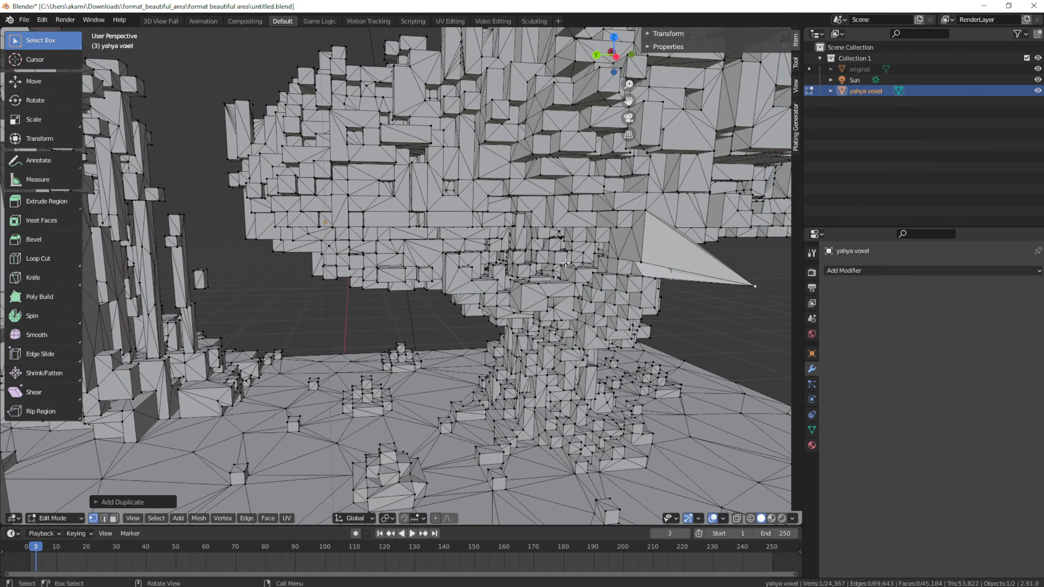
Try box-selecting small patches of vertices on the lower part of the tree canopy.
mouse_move(565, 263)
middle_down()
mouse_move(597, 265)
mouse_move(580, 269)
middle_up()
key(a)
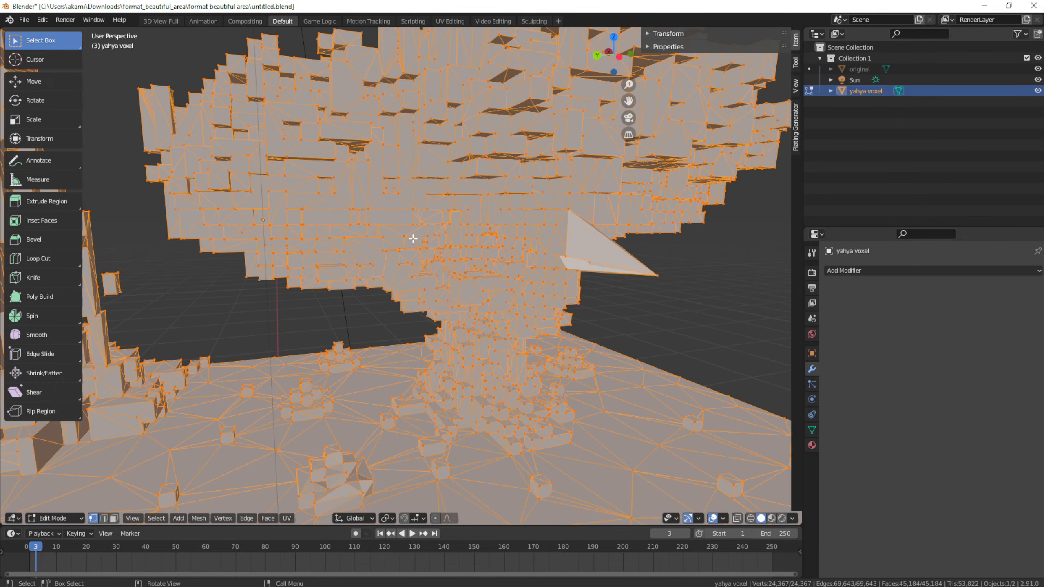
key(ctrl+z)
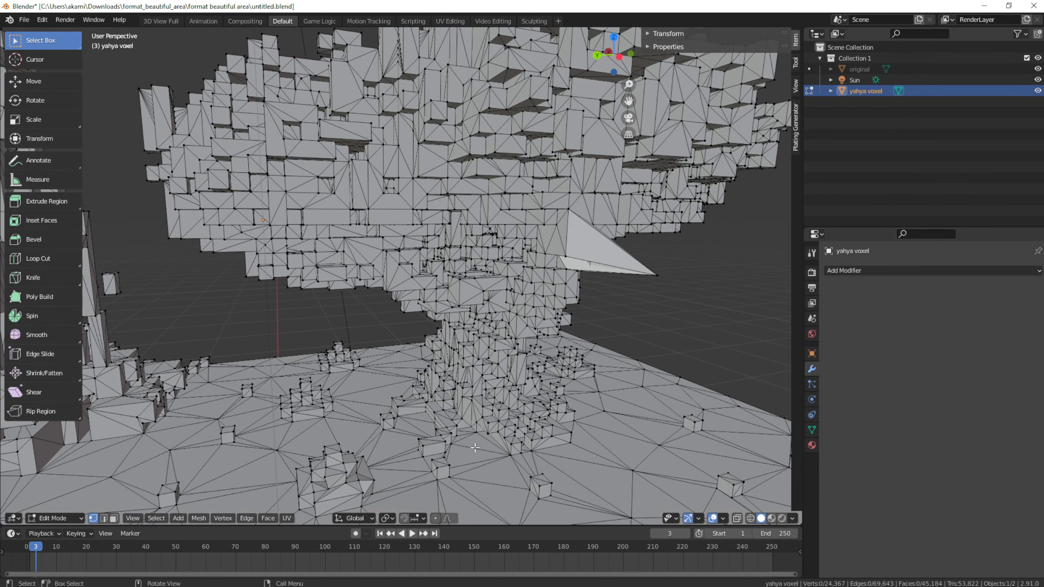
drag(511, 207, 472, 244)
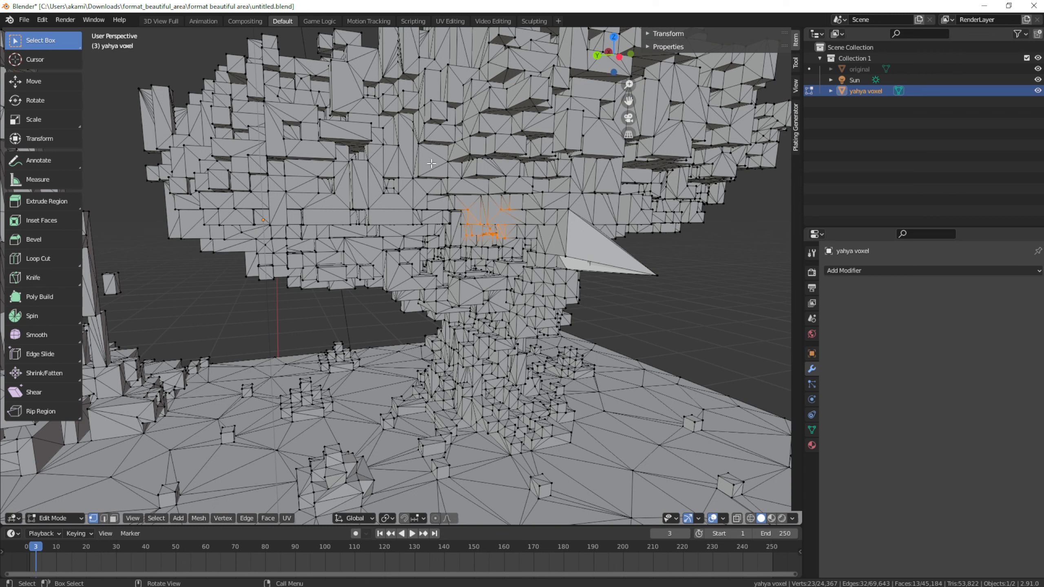
drag(432, 164, 391, 200)
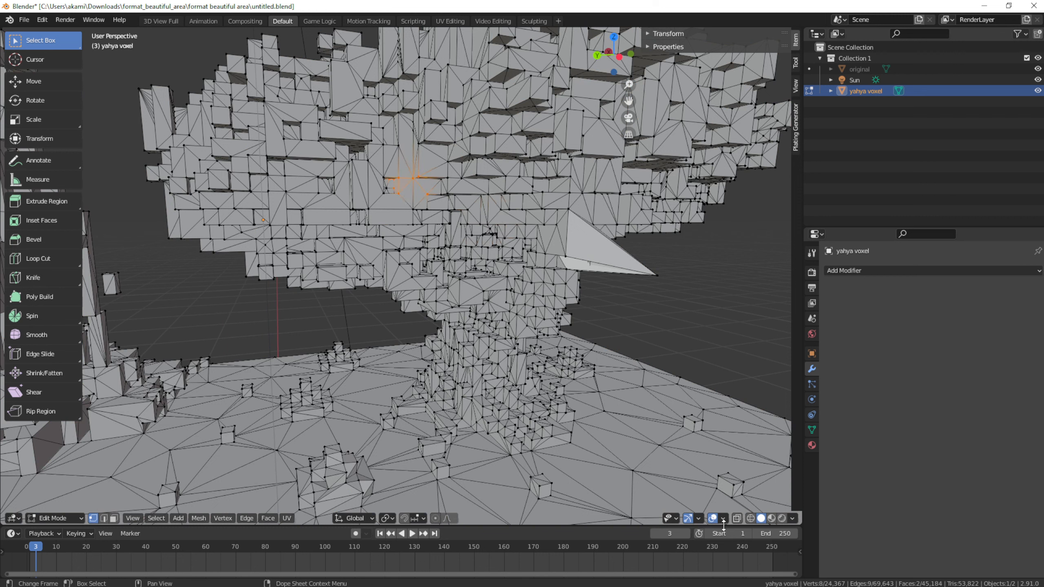
Switch to face selection and select two neighbouring rectangular faces low on the tree canopy.
click(114, 518)
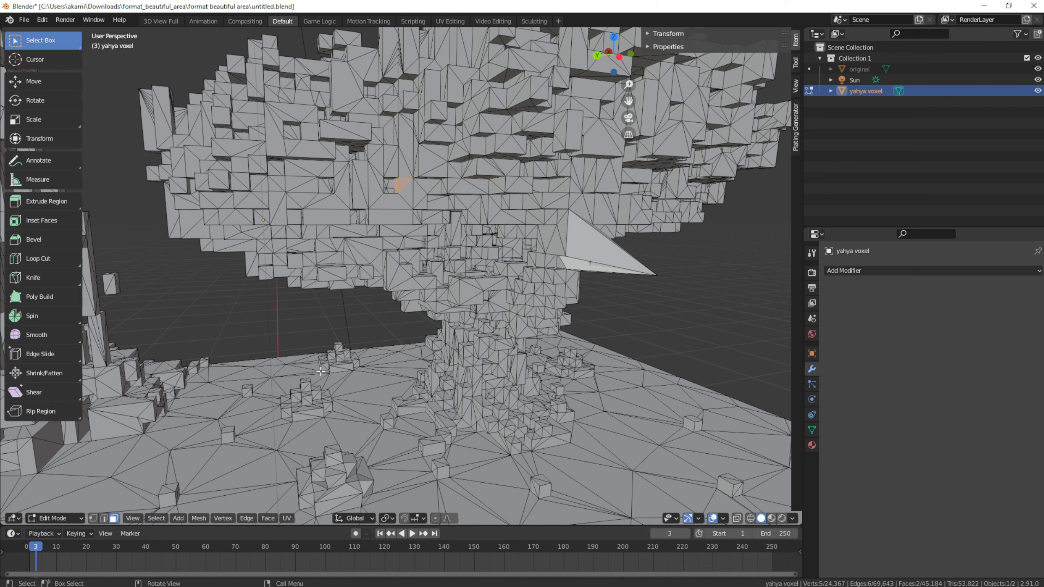
click(379, 222)
click(335, 224)
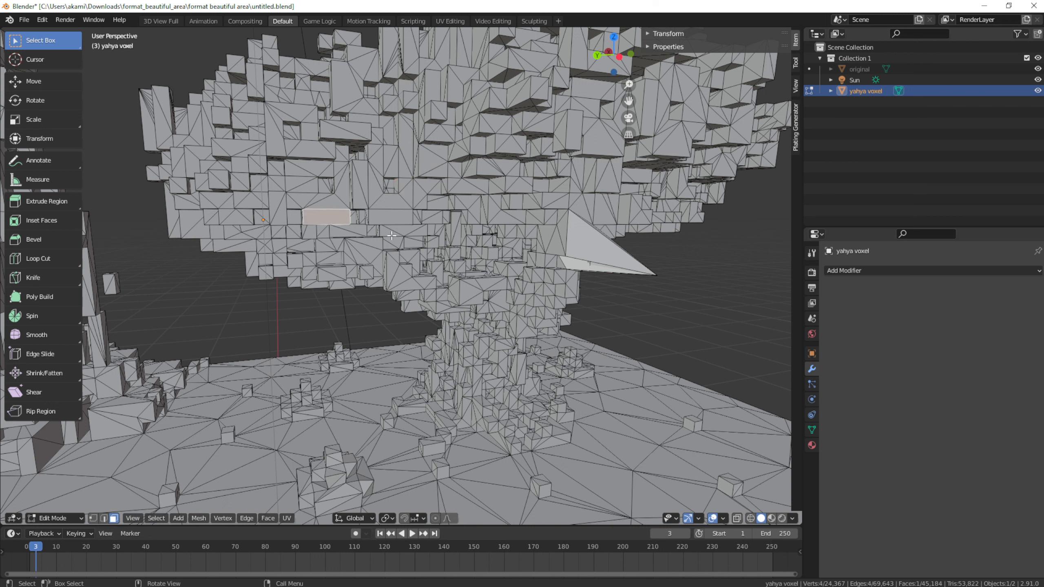
click(410, 214)
shift+click(324, 221)
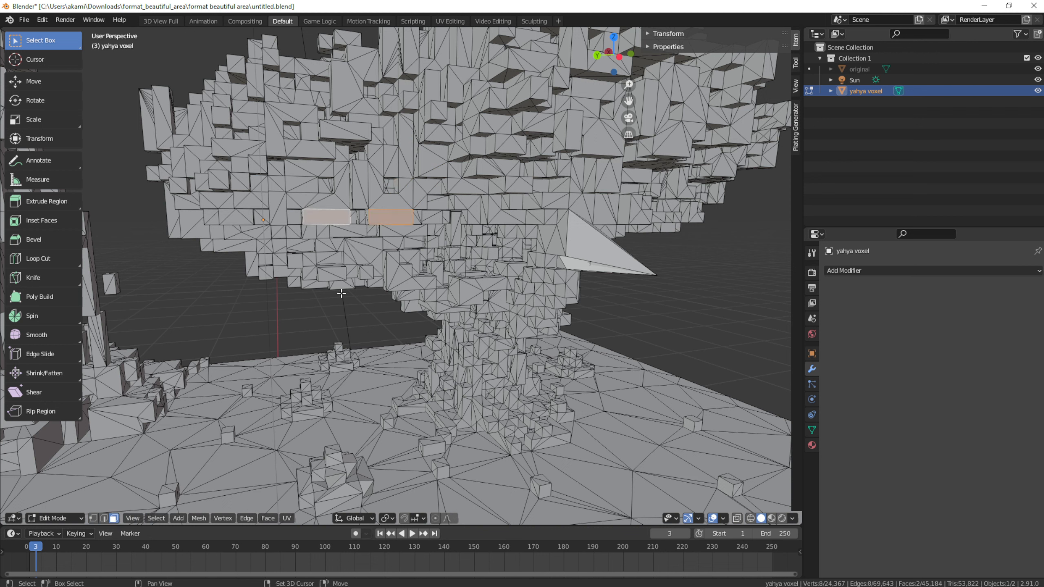
Extrude the two selected canopy faces outward into long parallel beams.
middle_drag(324, 221, 169, 374)
middle_drag(265, 360, 305, 341)
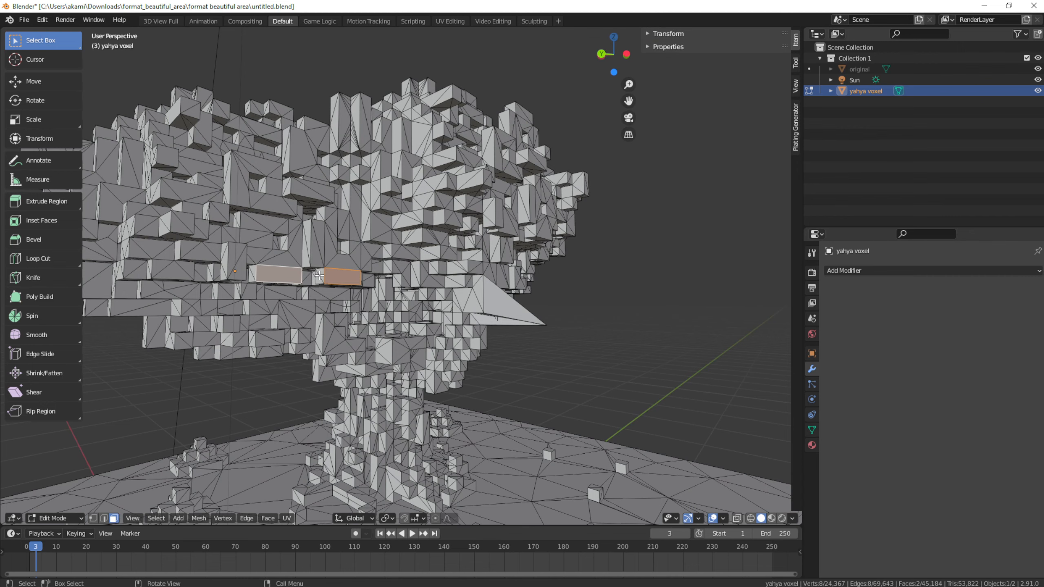
key(e)
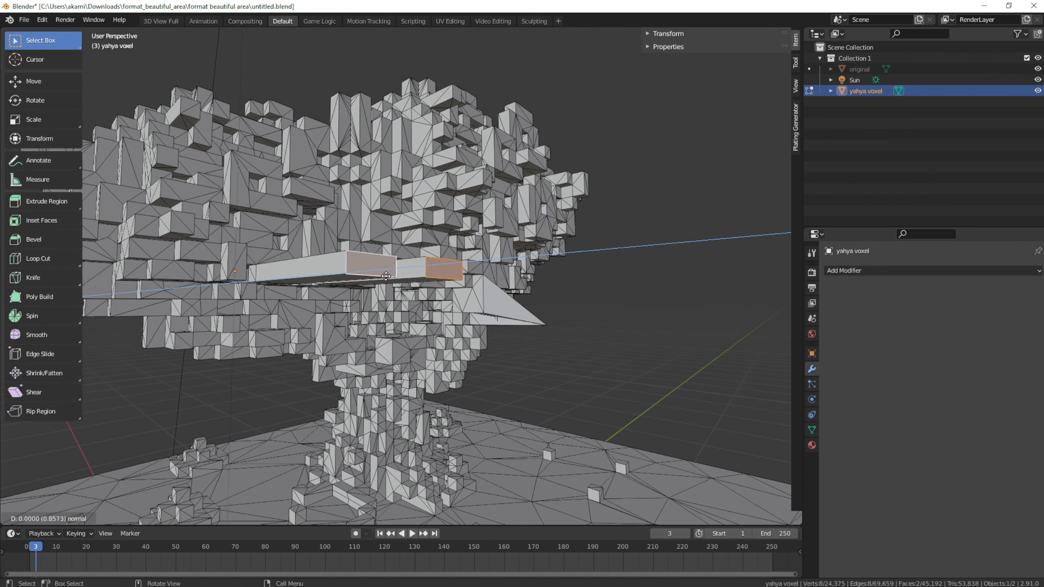
click(545, 310)
middle_drag(615, 292, 656, 338)
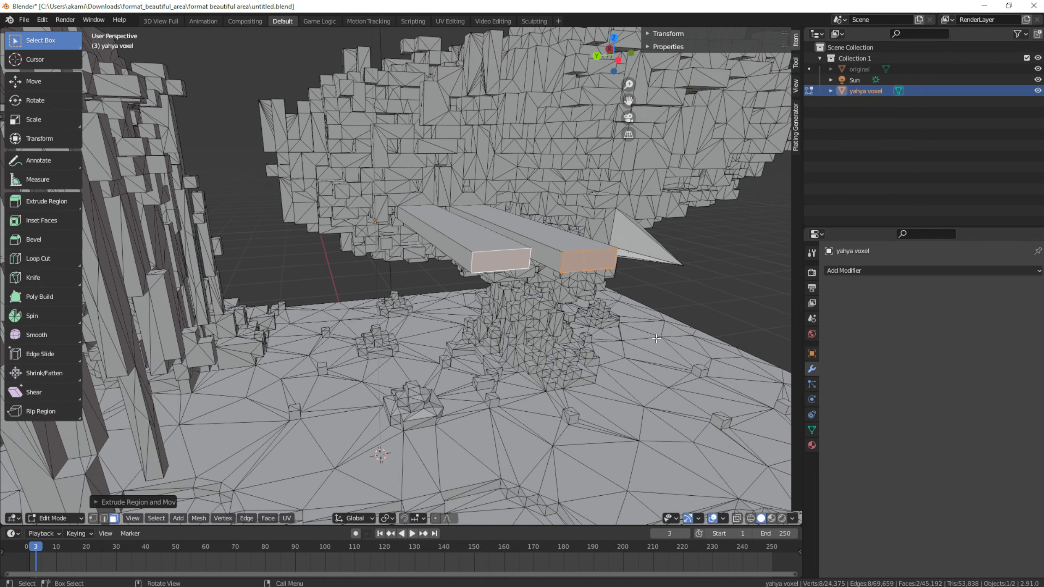
Try a second short extrusion of the two beam end faces and undo it.
scroll(656, 338, down, 3)
mouse_move(547, 300)
middle_down()
mouse_move(566, 289)
mouse_move(554, 293)
middle_up()
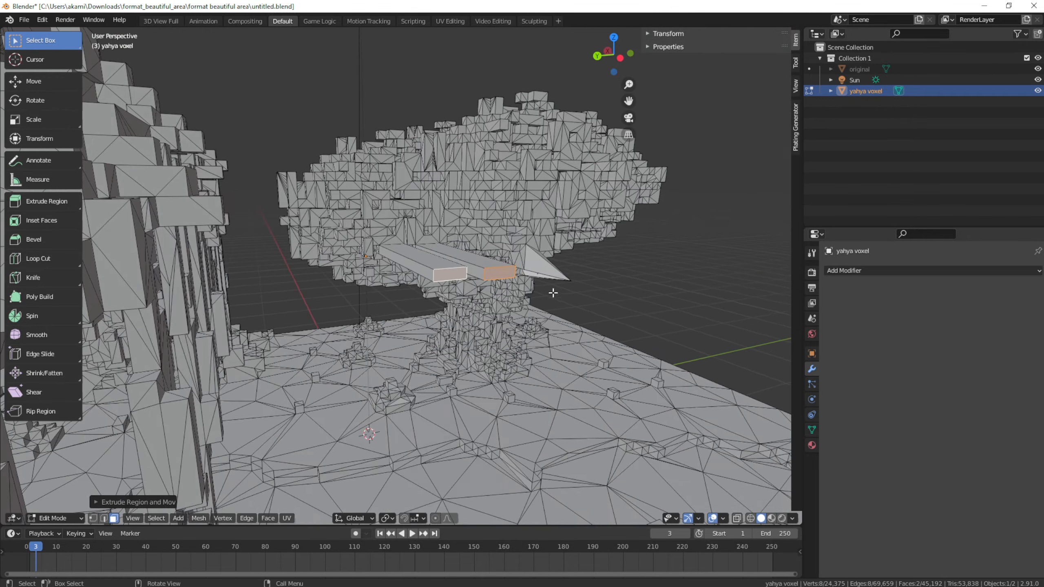
key(e)
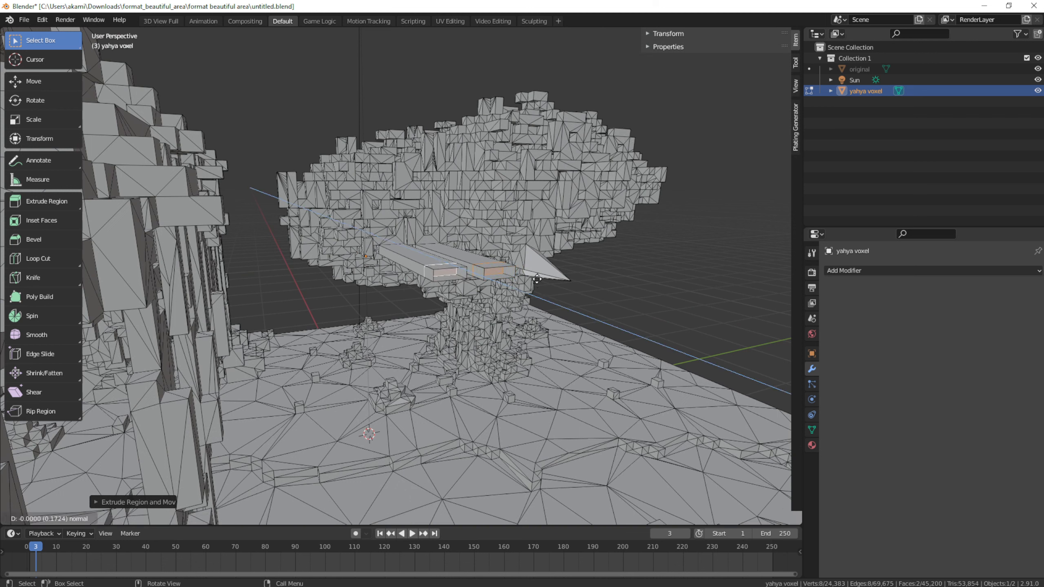
click(546, 285)
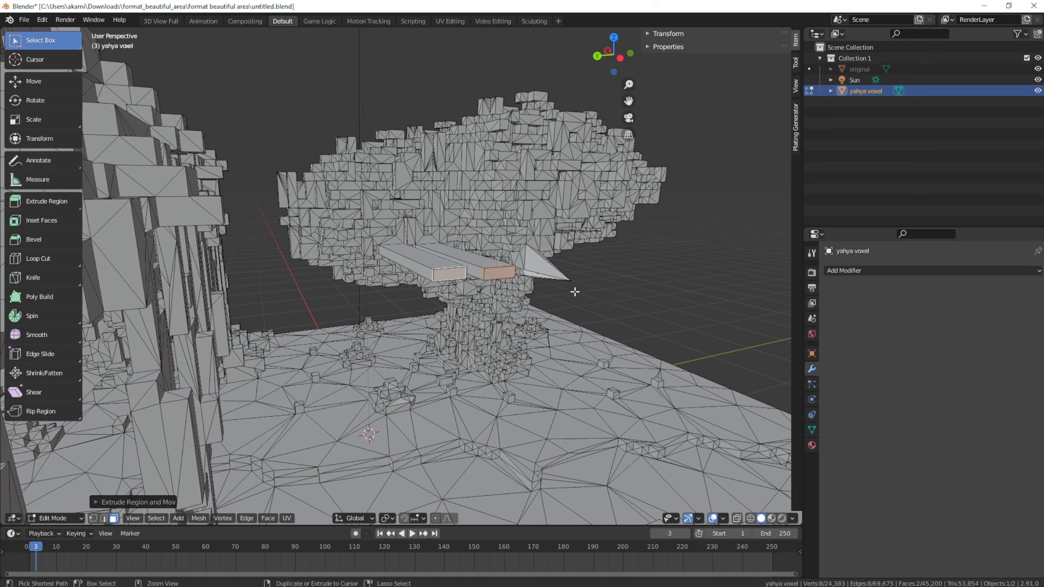
key(ctrl+z)
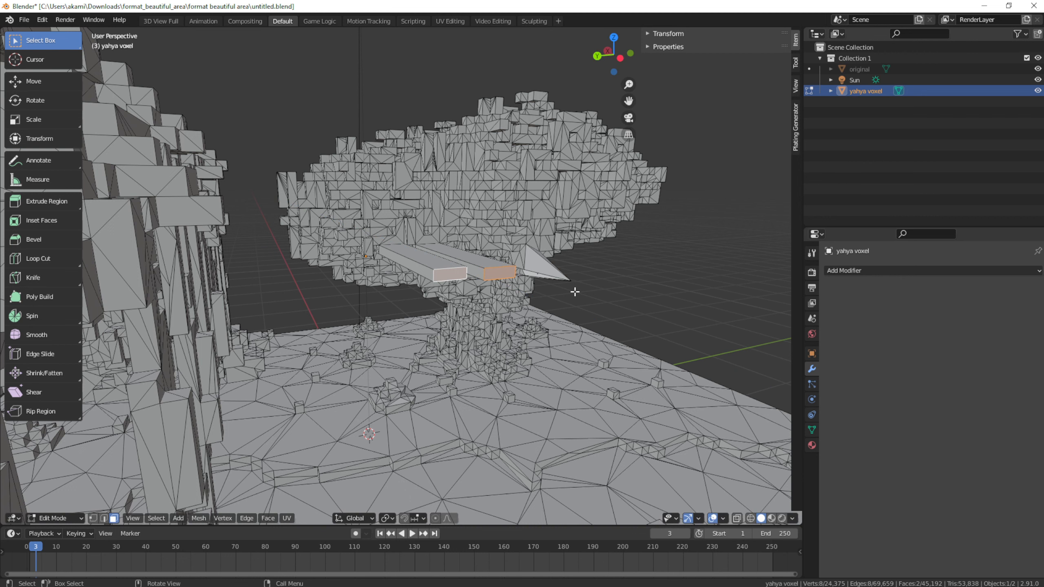
Extrude the two beam end faces in place and scale them to about 0.86.
key(e)
click(575, 291)
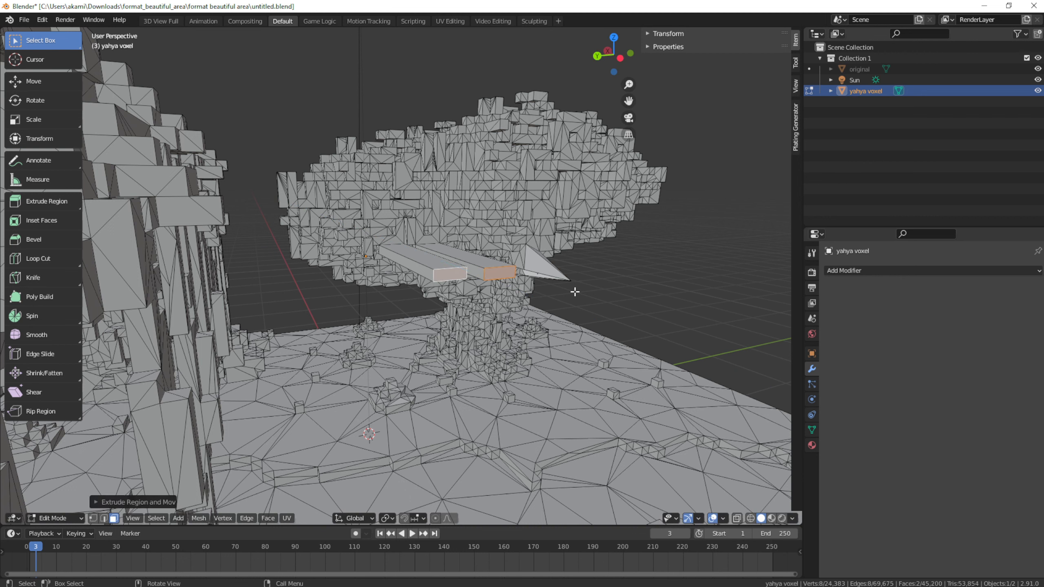
key(s)
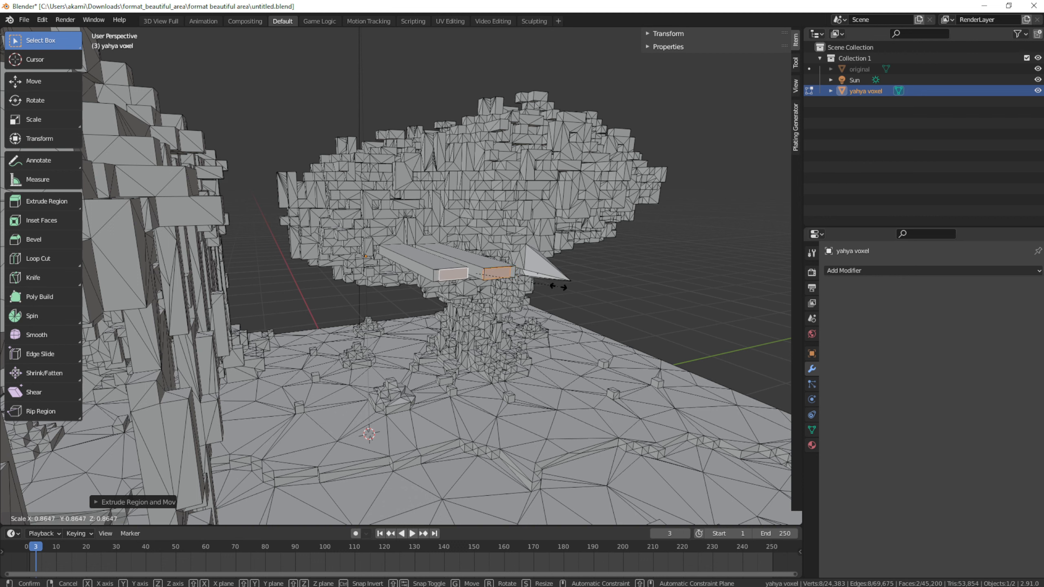
click(555, 286)
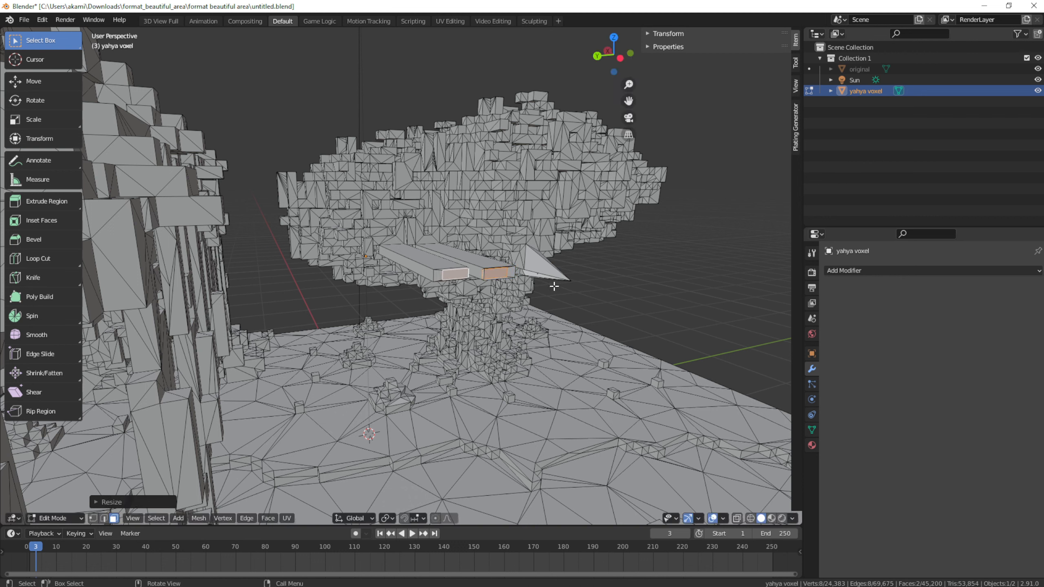
Try moving the scaled beam end faces outward along the global X axis, and undo the move and the scaling.
key(g)
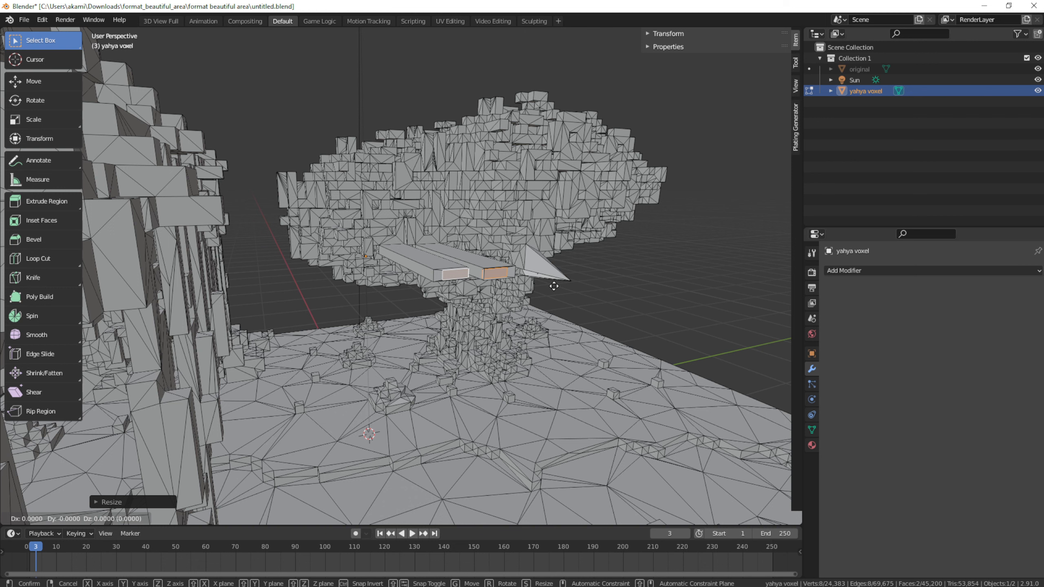
key(x)
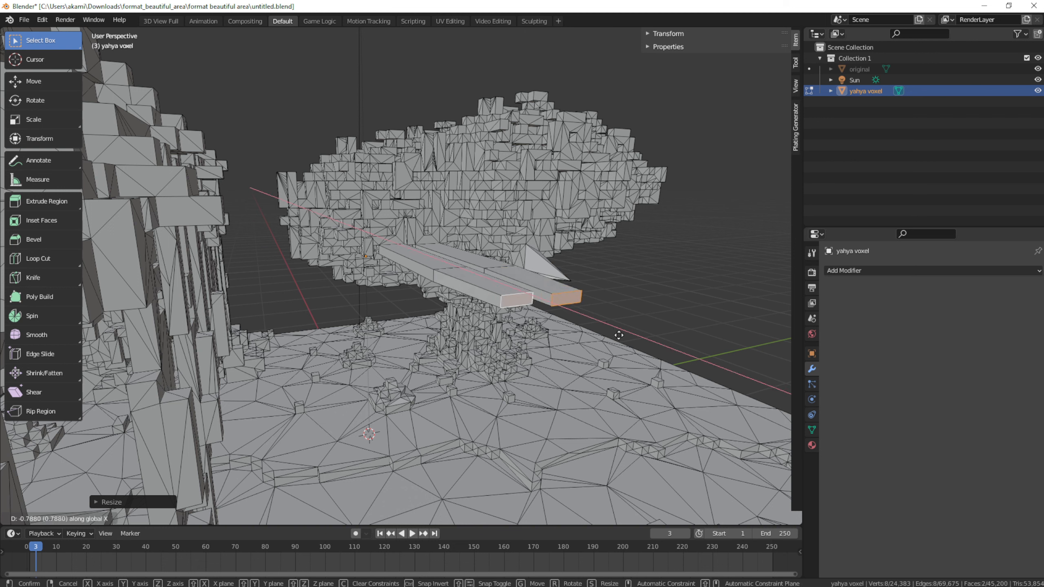
click(545, 321)
middle_drag(636, 255, 498, 231)
shift+middle_drag(565, 370, 492, 267)
scroll(453, 351, up, 2)
key(ctrl+z)
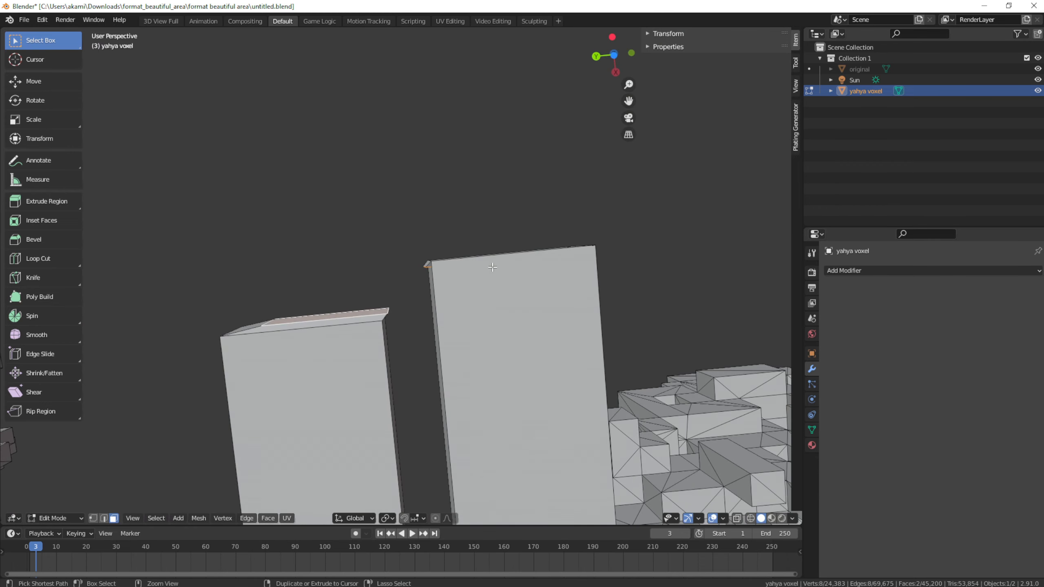
key(ctrl+z)
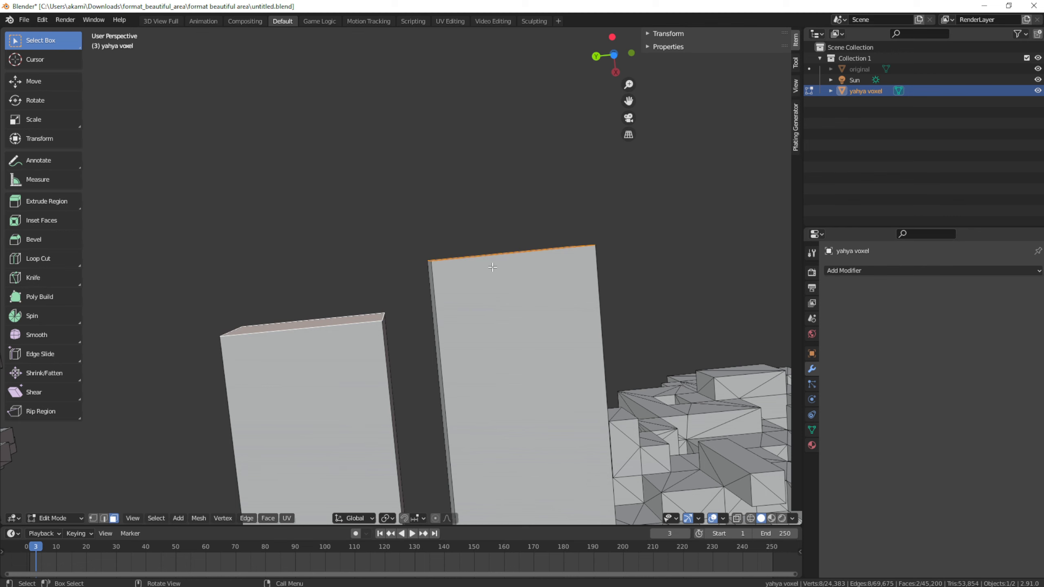
Try extruding the two beam end faces along the global X axis and scaling them down, undoing each attempt.
key(e)
key(x)
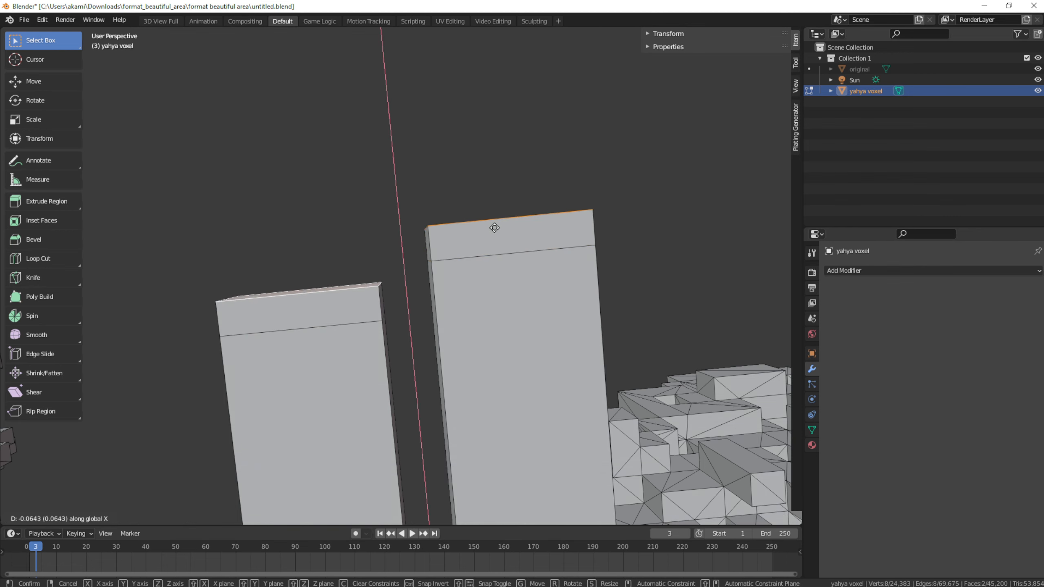
click(494, 218)
key(ctrl+z)
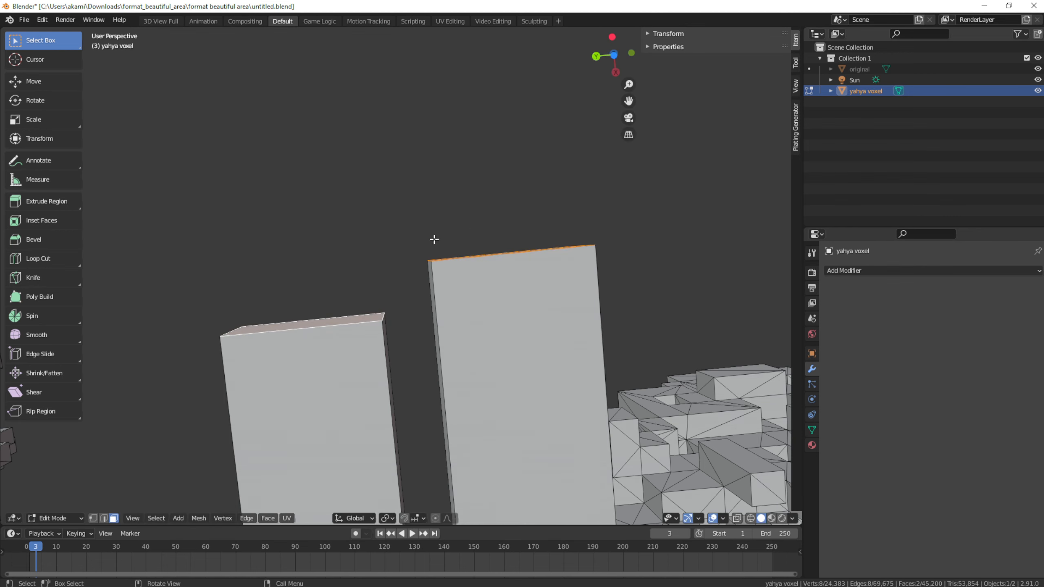
middle_drag(434, 240, 438, 297)
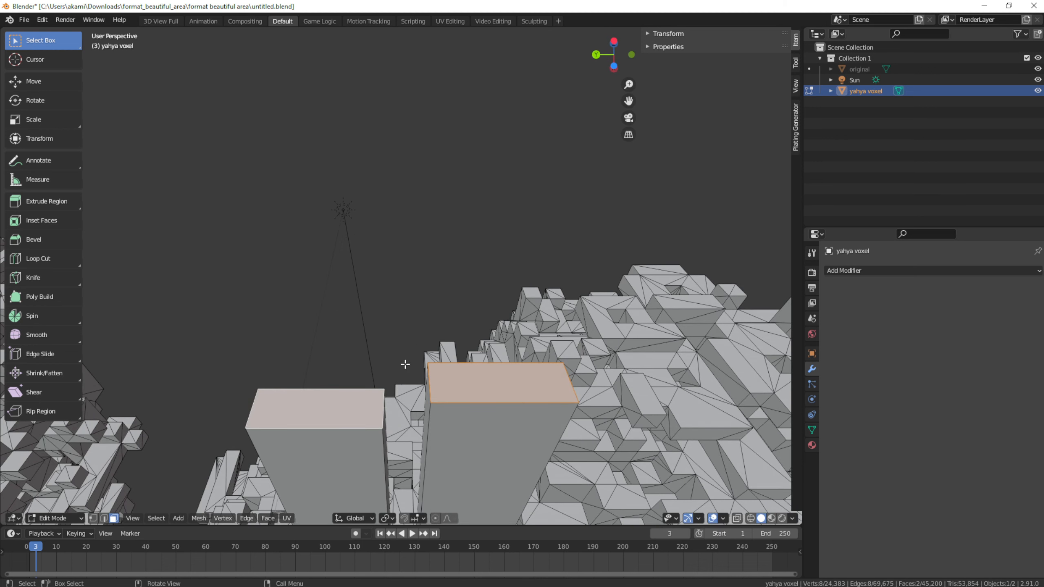
key(s)
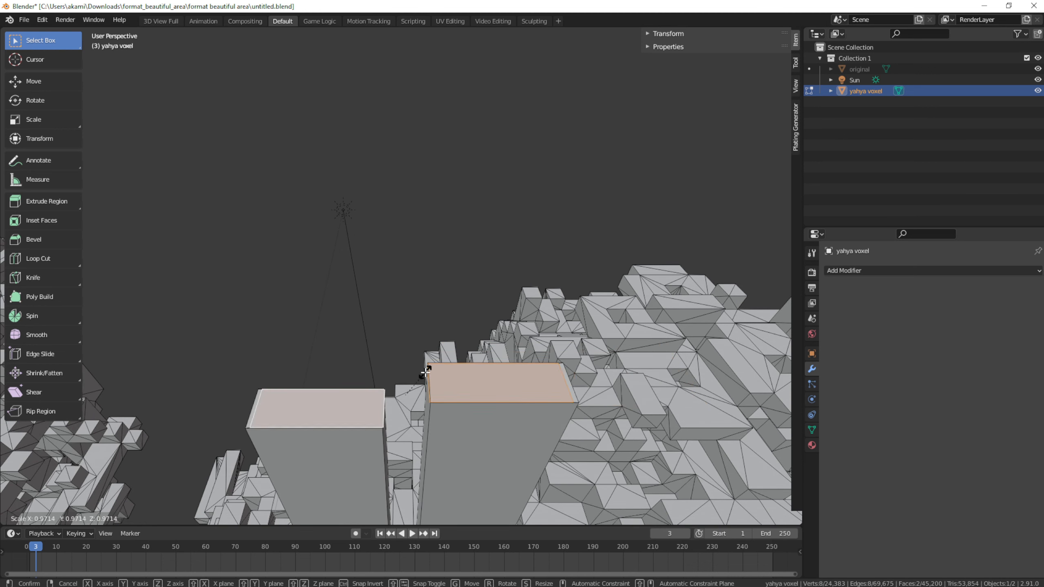
click(425, 373)
key(ctrl+z)
Scale down only the right beam's end face, move it outward along the global X axis, and clear the selection.
click(509, 377)
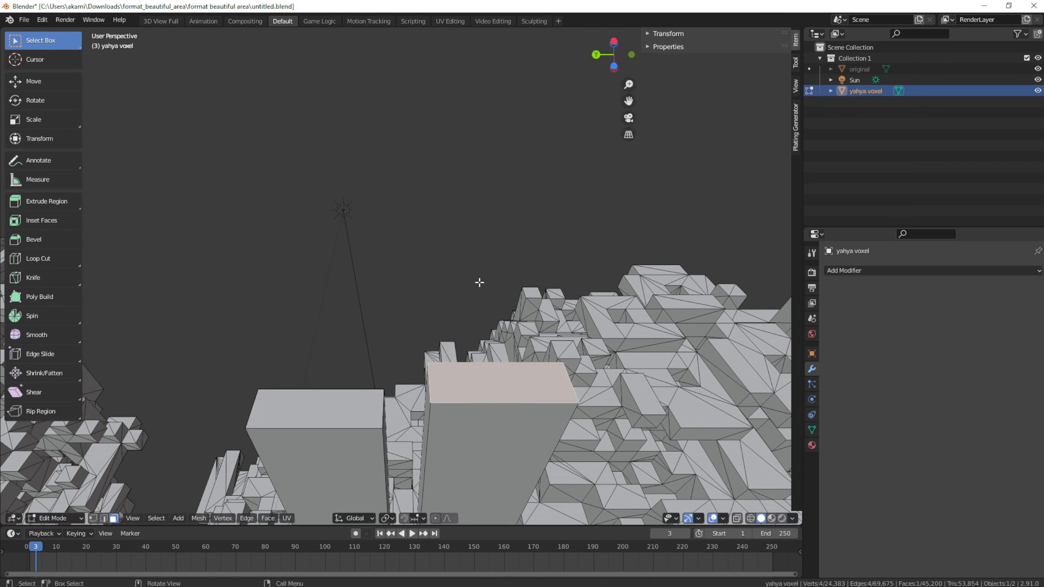
key(s)
click(537, 393)
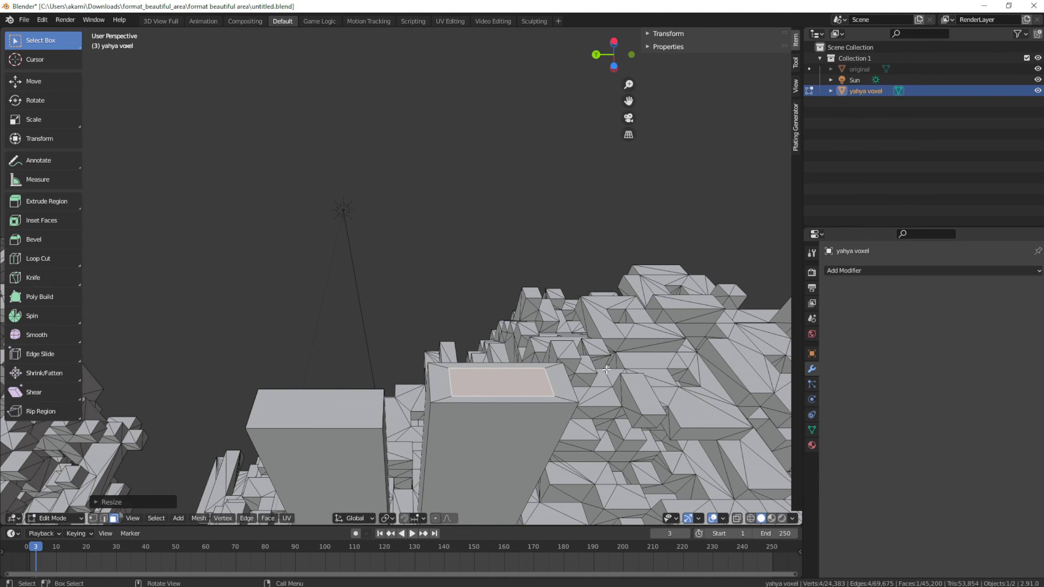
shift+middle_drag(607, 370, 485, 280)
key(g)
key(x)
click(565, 325)
key(alt+a)
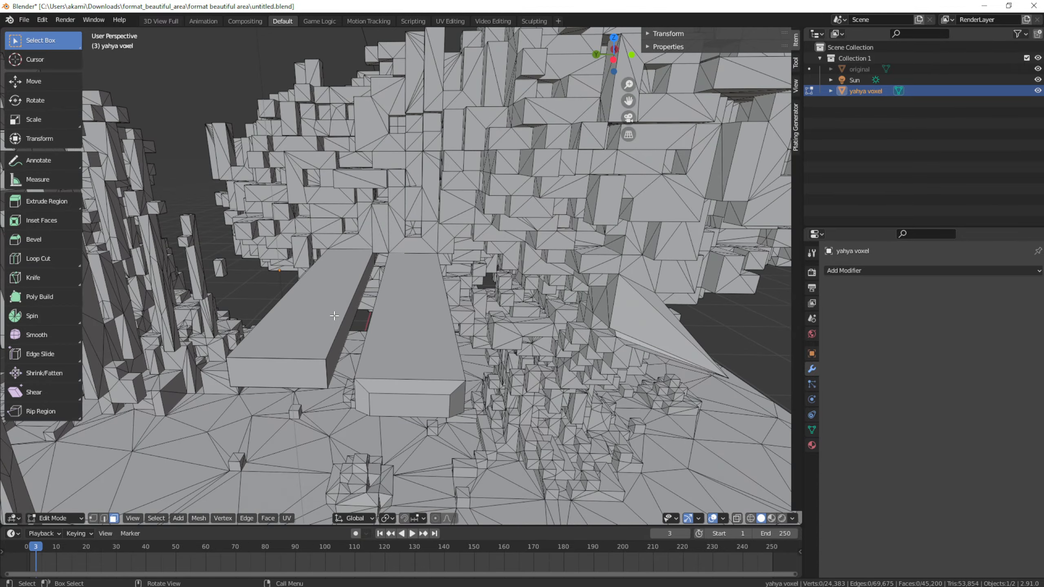
Extrude the left beam's top face upward by about 0.04 and scale it to about 0.93 for sloped edges.
click(334, 316)
middle_drag(334, 317, 559, 340)
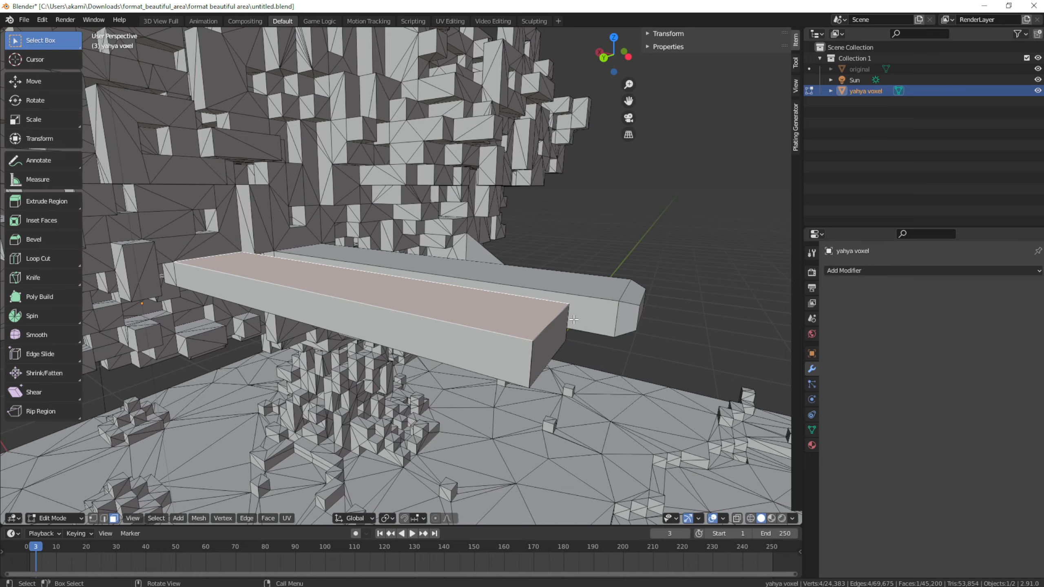
middle_drag(644, 302, 530, 297)
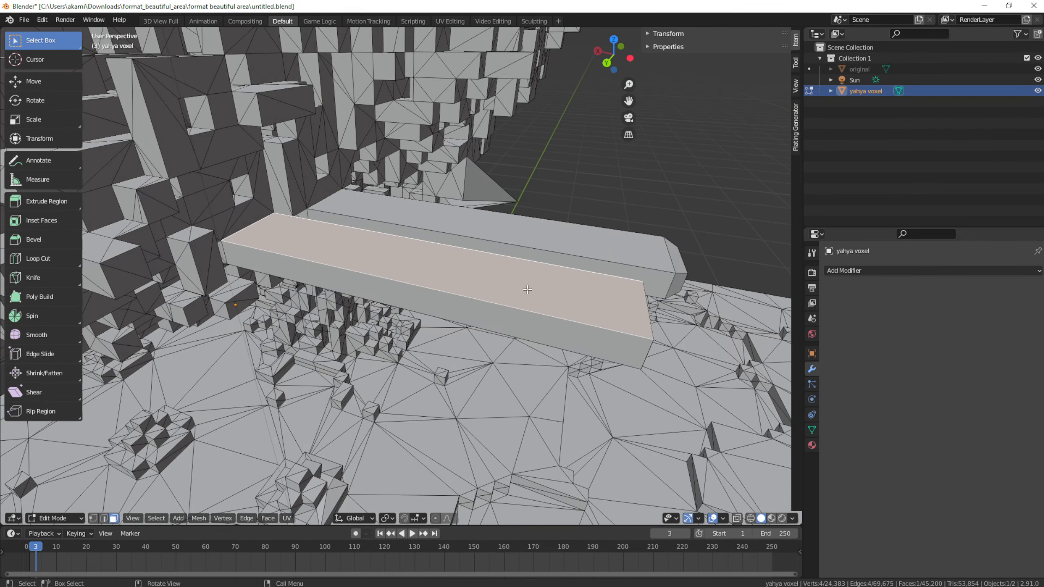
key(e)
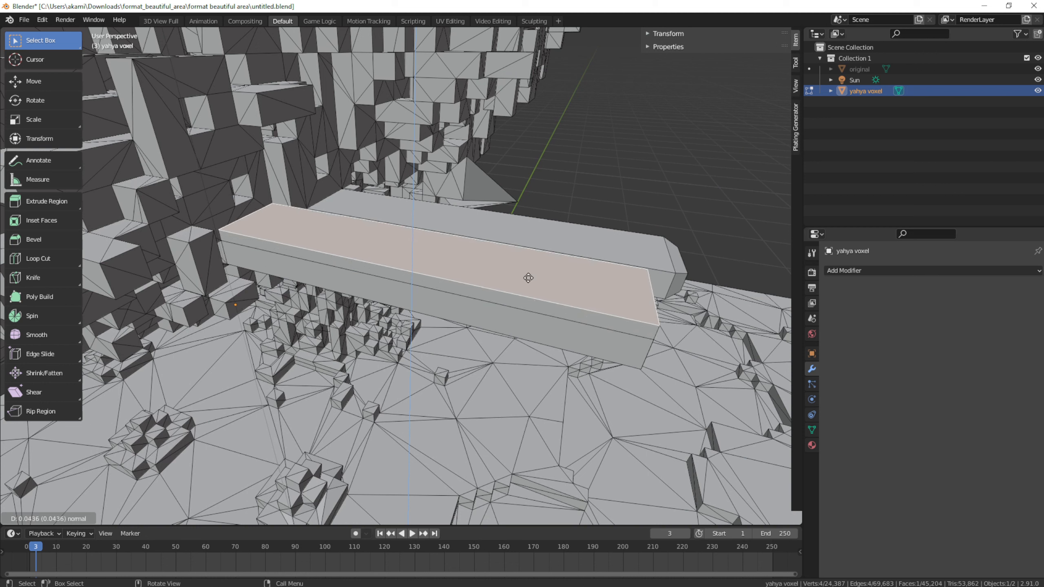
click(528, 279)
key(s)
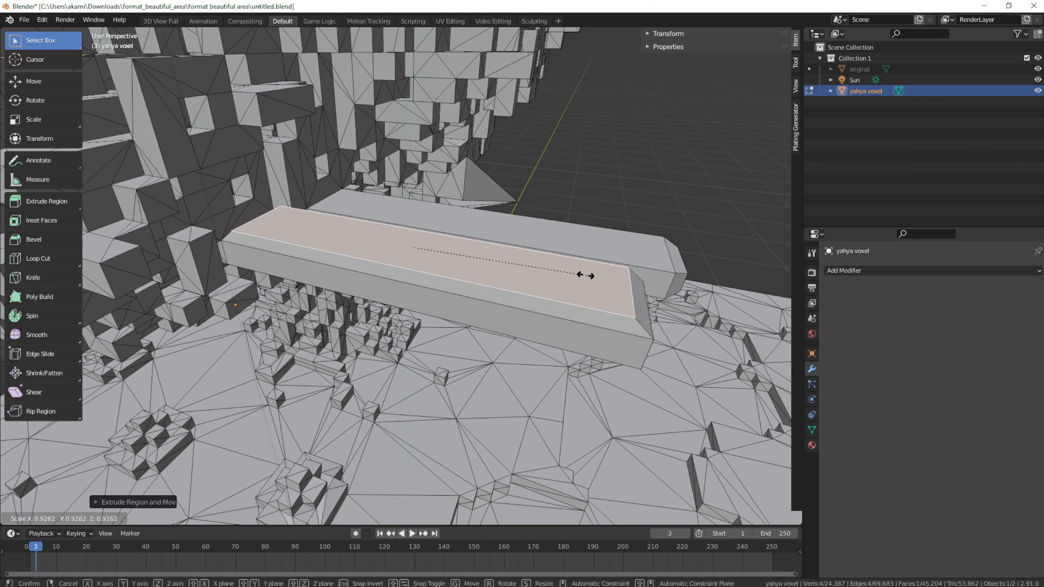
click(588, 275)
Extrude the right beam's top face upward and scale it to about 0.87.
key(e)
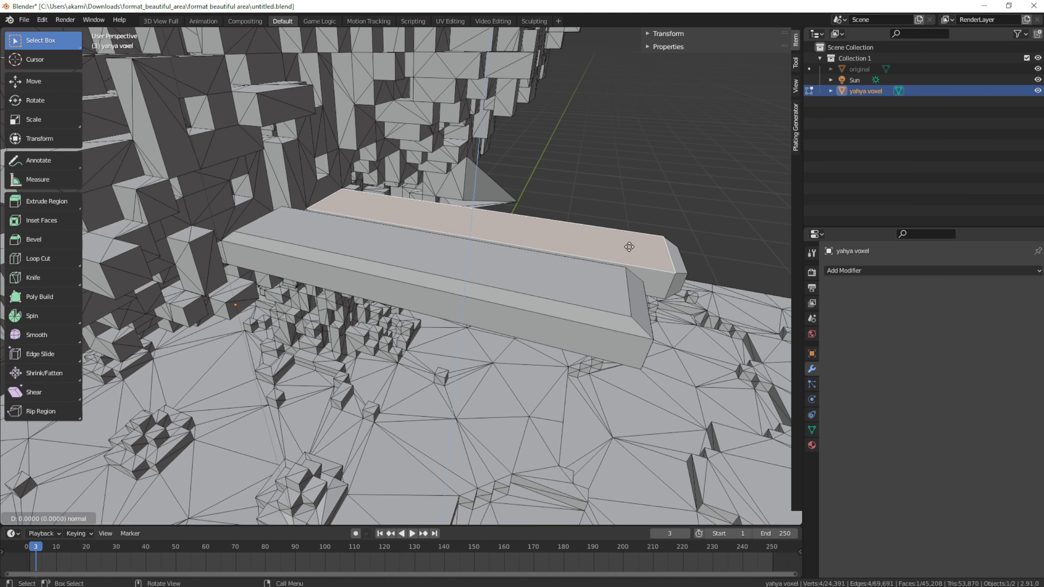
click(641, 231)
key(s)
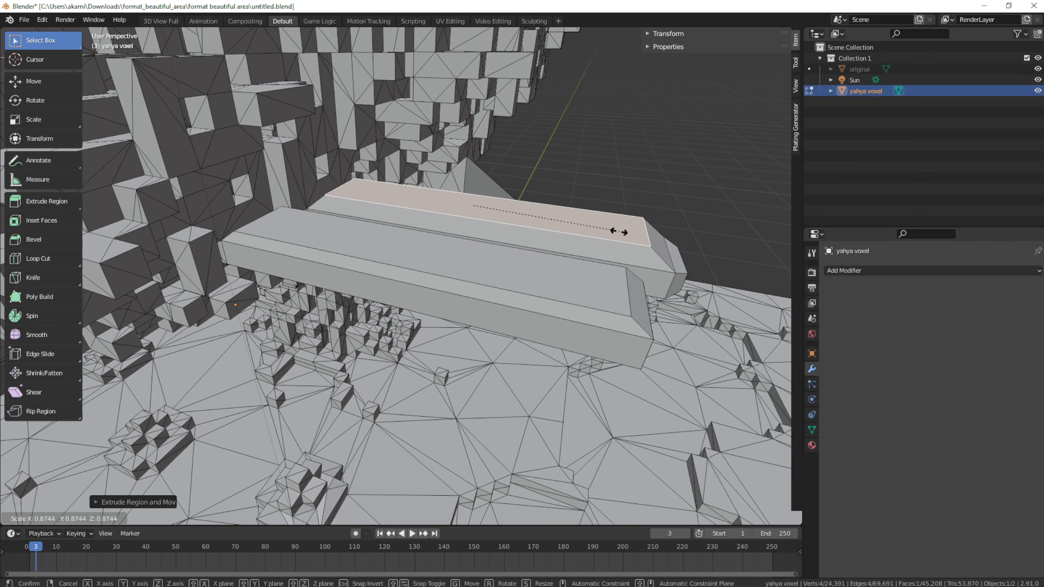
click(617, 232)
Extrude the left beam's outer side face slightly outward and scale it to about 0.95.
middle_drag(699, 262, 676, 264)
click(610, 304)
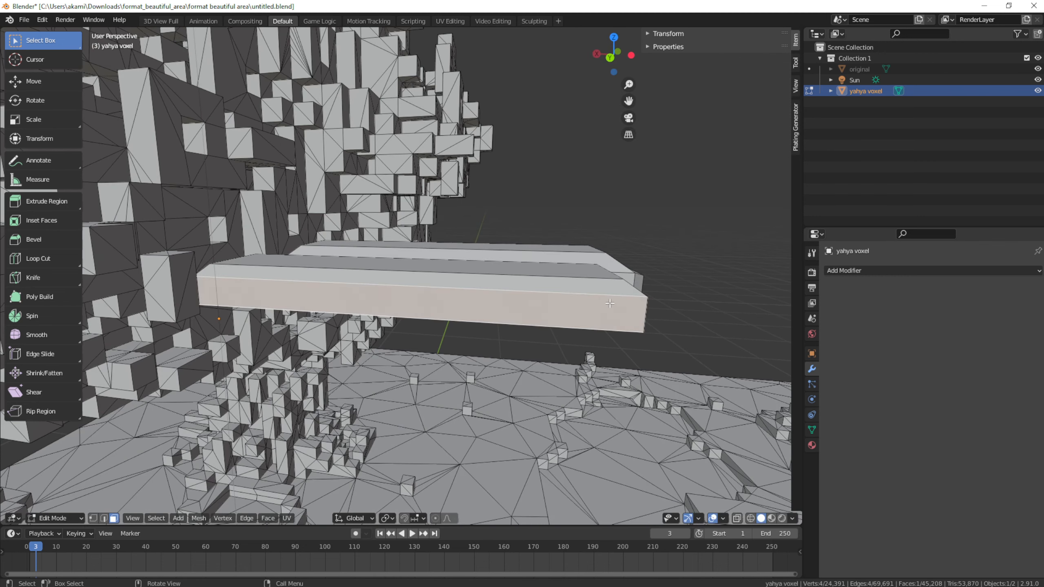
key(e)
right_click(610, 311)
key(s)
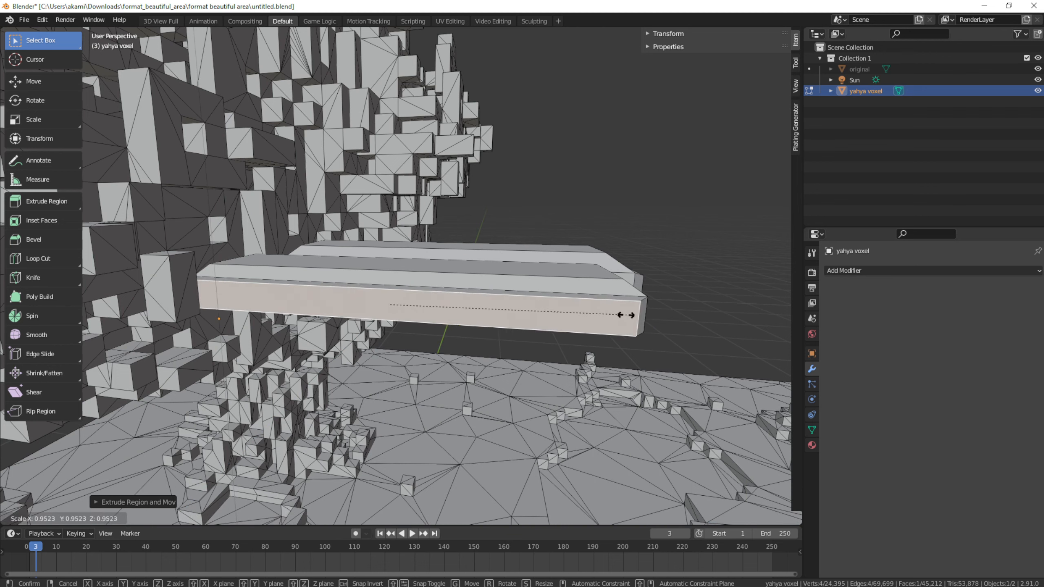
click(617, 315)
Extrude the left beam's underside face downward and scale it down slightly.
middle_drag(669, 313, 624, 239)
key(e)
right_click(626, 247)
key(s)
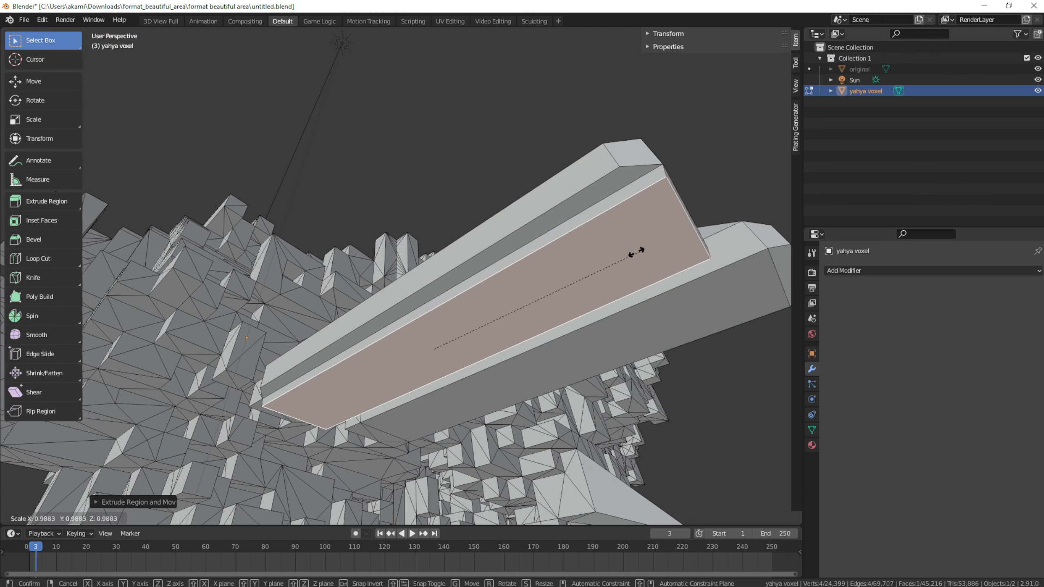
click(628, 254)
Extrude the right beam's underside face downward and scale it down to bevel its lower edges.
middle_drag(628, 254, 412, 211)
key(e)
click(414, 222)
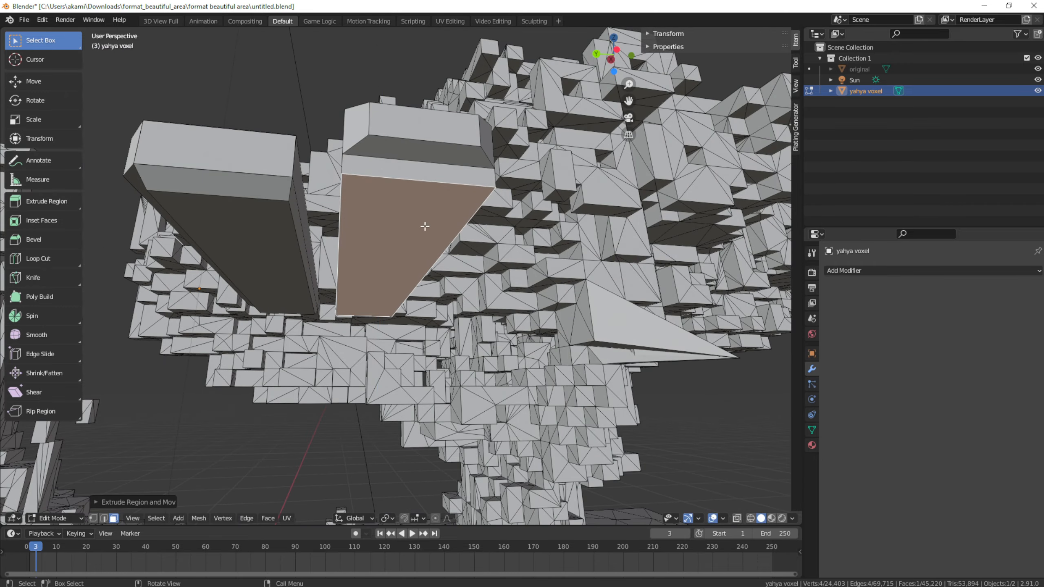
key(s)
click(419, 233)
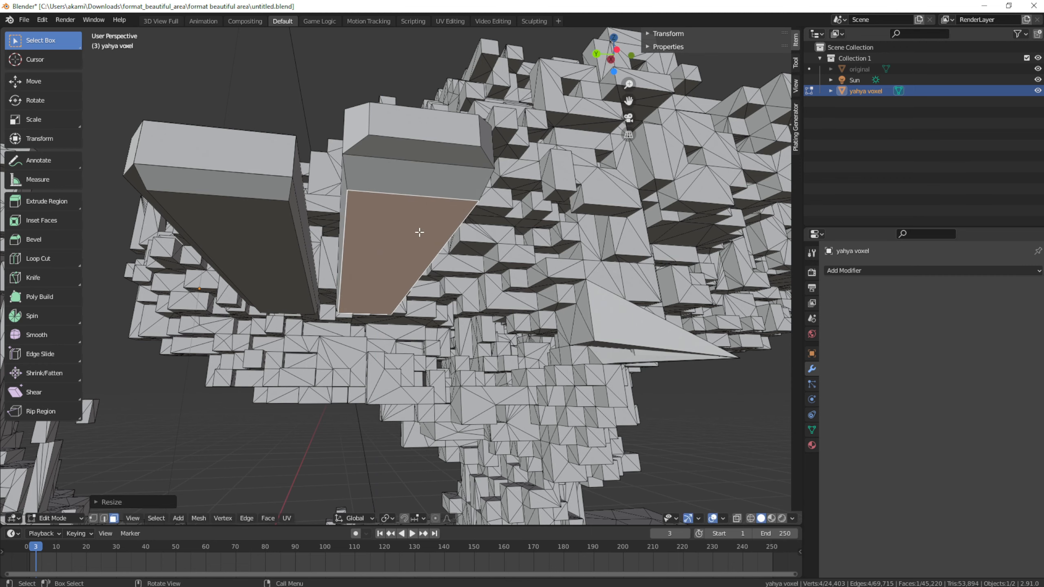
Try extruding and scaling the right beam's inner side face, and undo the extrusion.
middle_drag(420, 232, 425, 252)
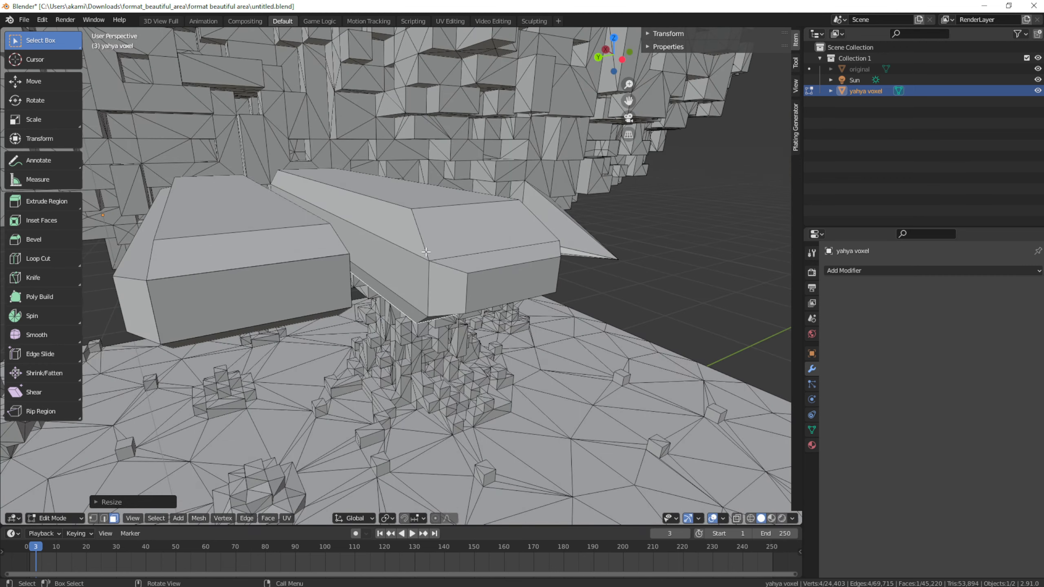
click(407, 267)
key(e)
key(s)
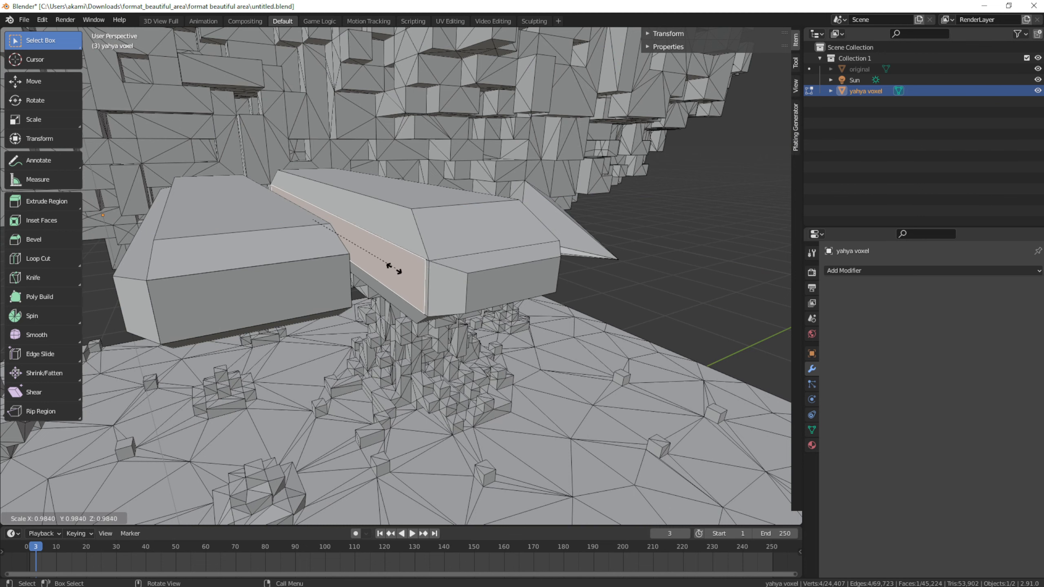
right_click(394, 268)
middle_drag(439, 289, 439, 317)
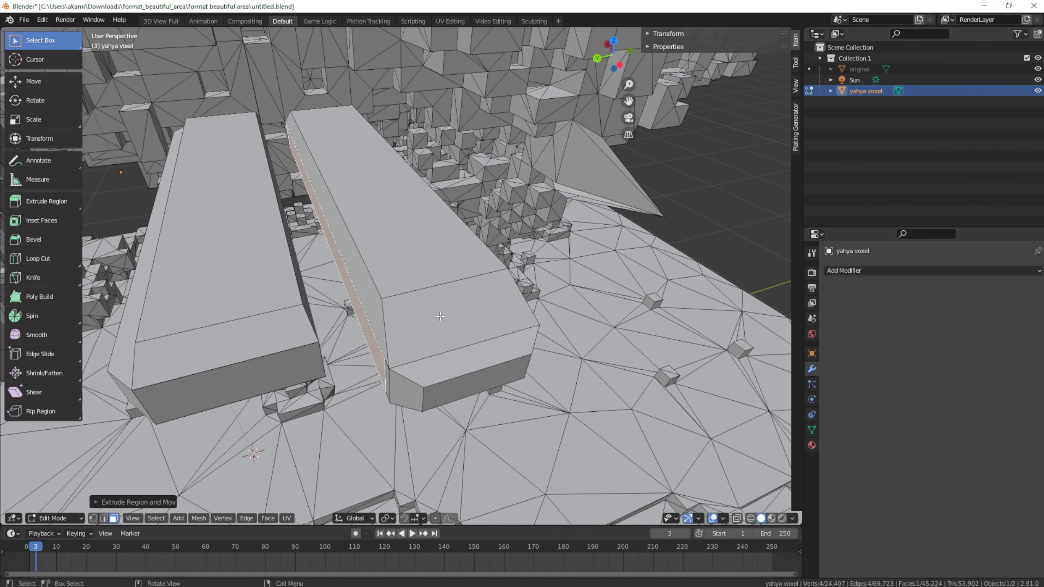
key(ctrl+z)
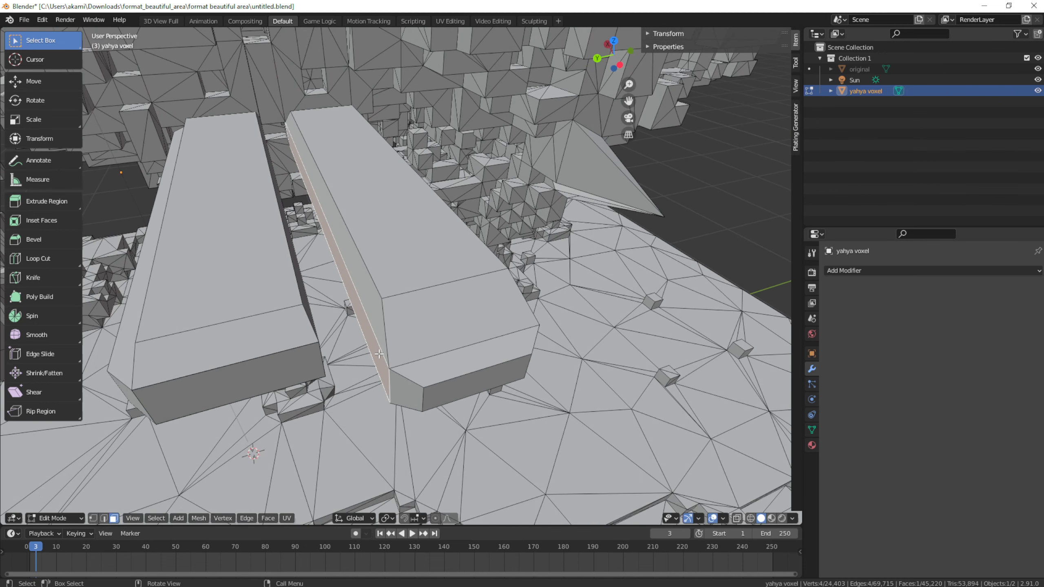
Extrude the right beam's inner side face a short distance outward and scale the new face.
key(e)
right_click(372, 356)
key(s)
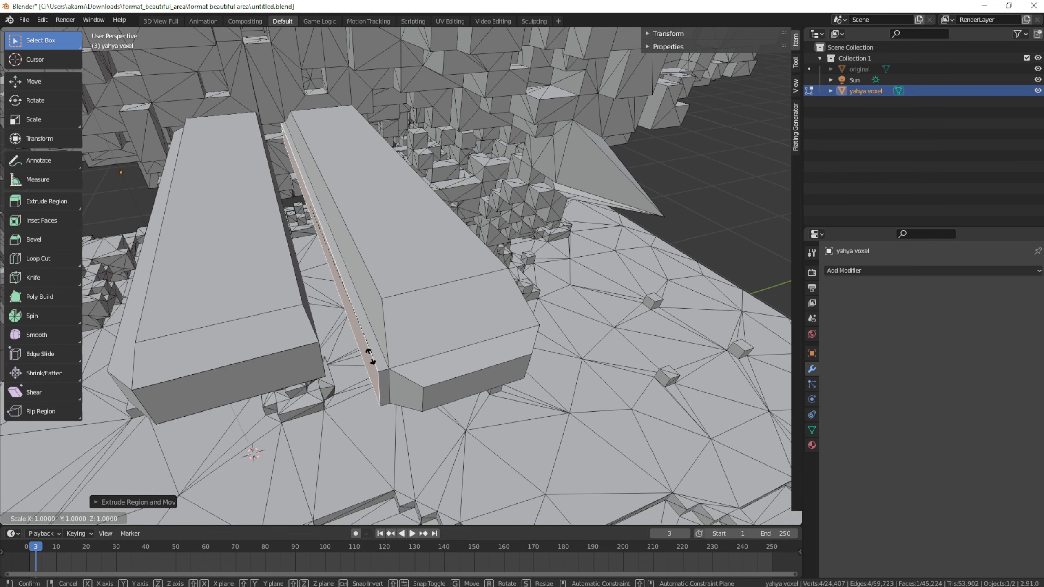
click(407, 347)
Extrude the right beam's outer side face outward and scale it down to bevel that side.
middle_drag(406, 346, 401, 251)
click(384, 234)
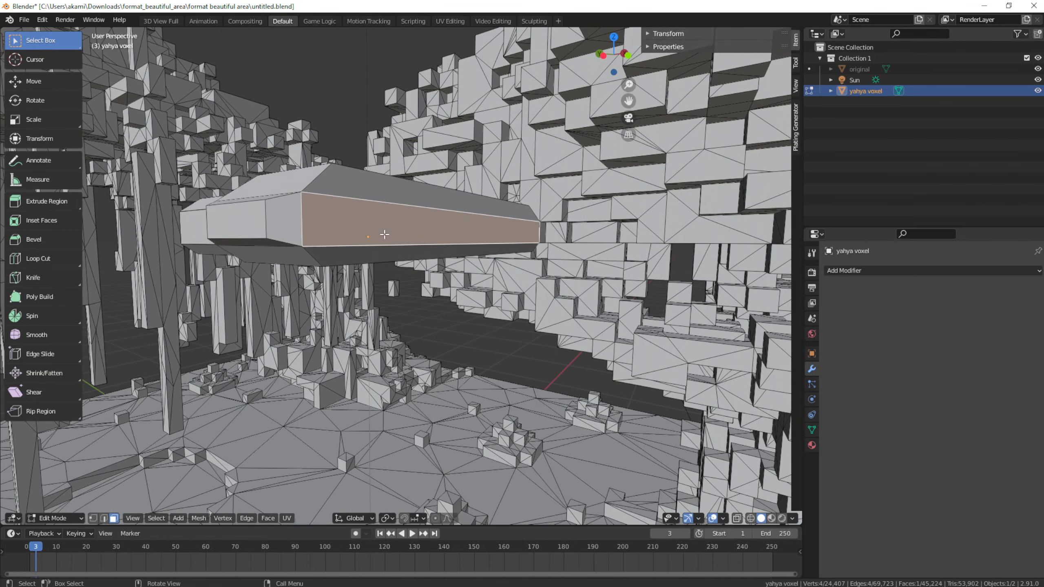
key(e)
click(444, 228)
key(s)
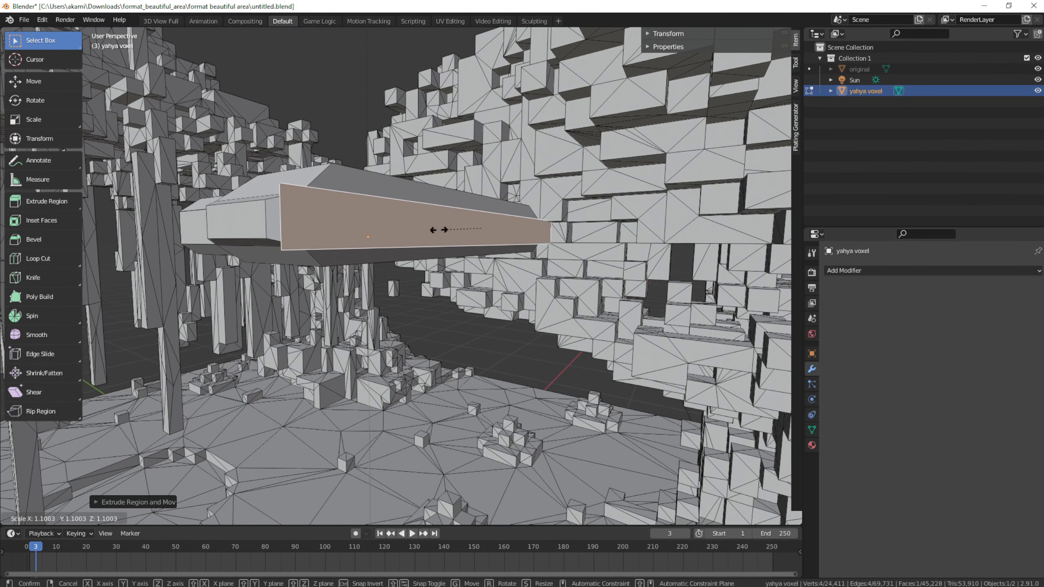
click(446, 229)
Examine the reshaped beams and the surrounding voxel tree from several angles.
middle_drag(436, 235, 476, 286)
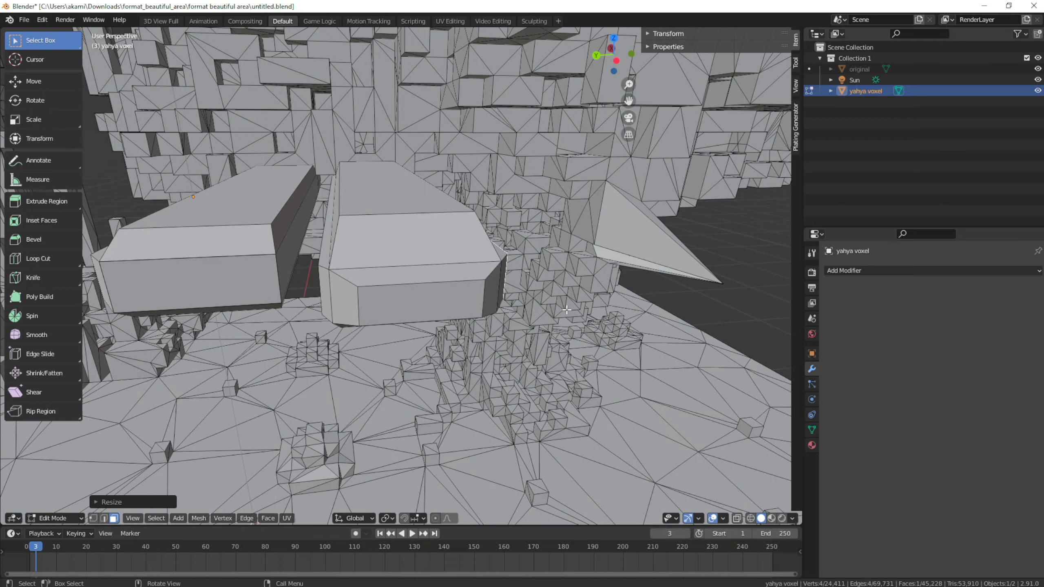
middle_drag(564, 314, 583, 345)
middle_drag(526, 236, 562, 215)
scroll(538, 421, down, 10)
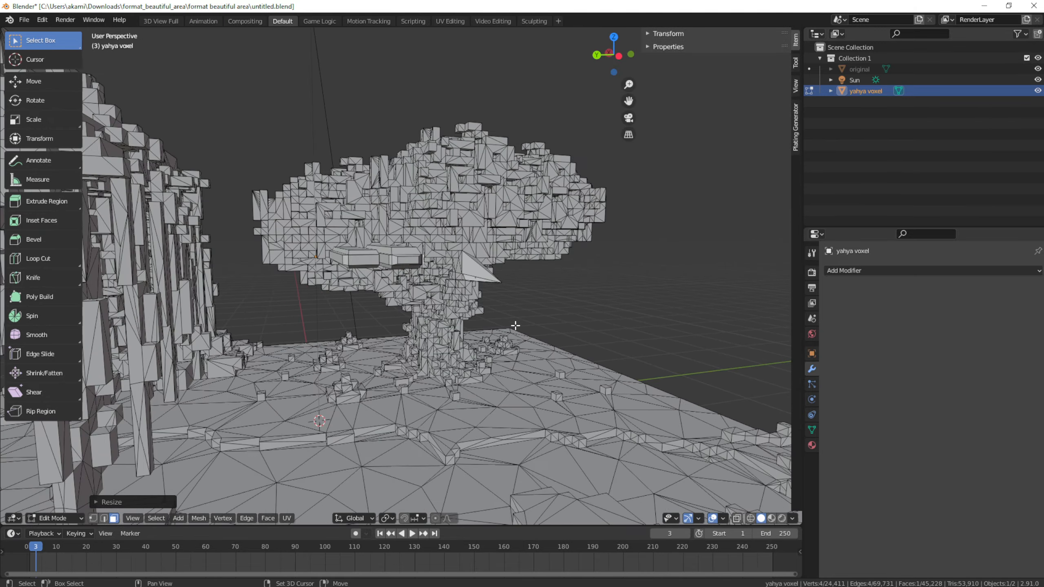
middle_drag(516, 326, 442, 322)
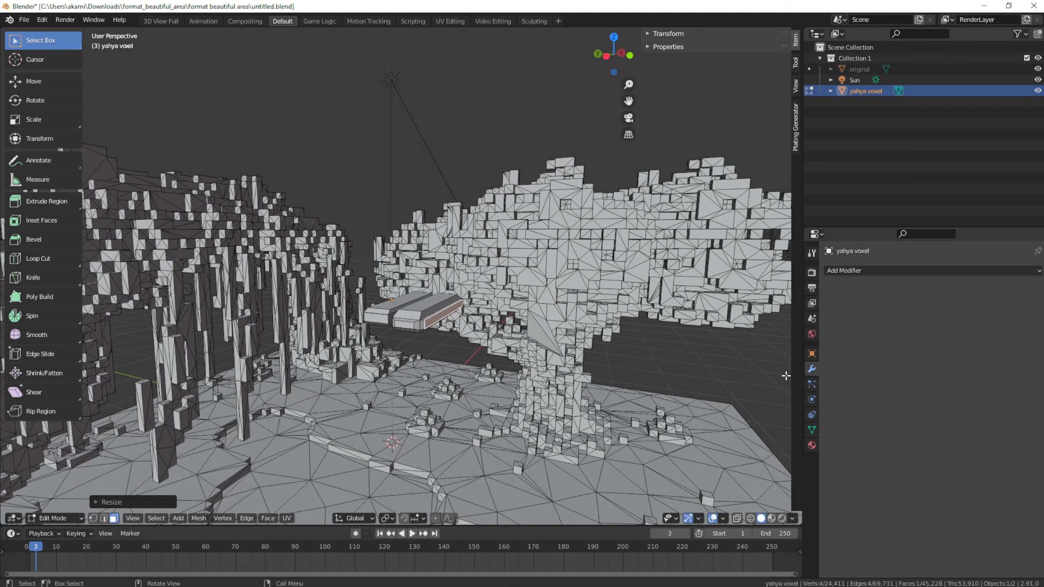
click(835, 271)
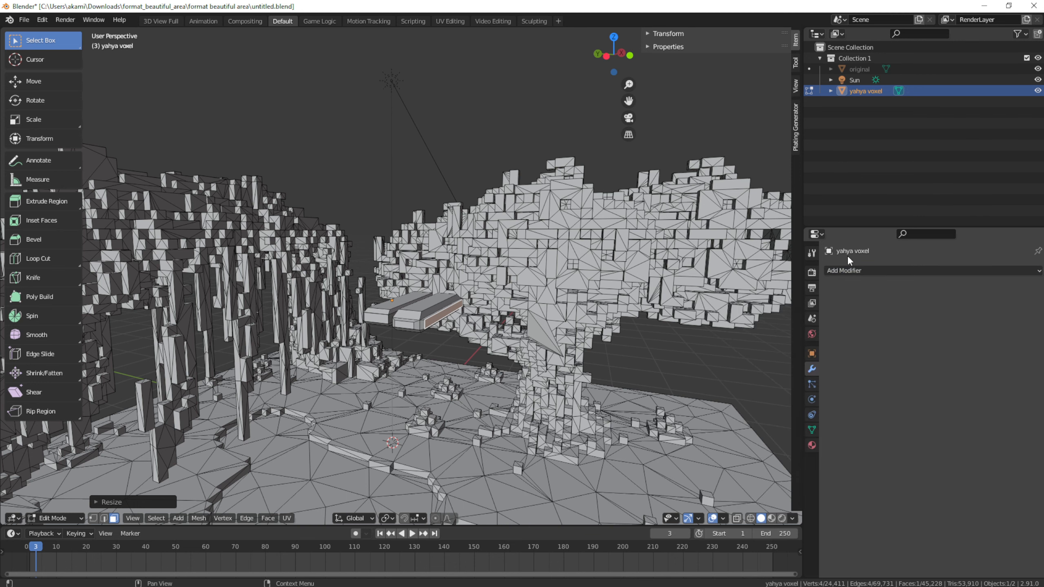
middle_drag(544, 259, 417, 34)
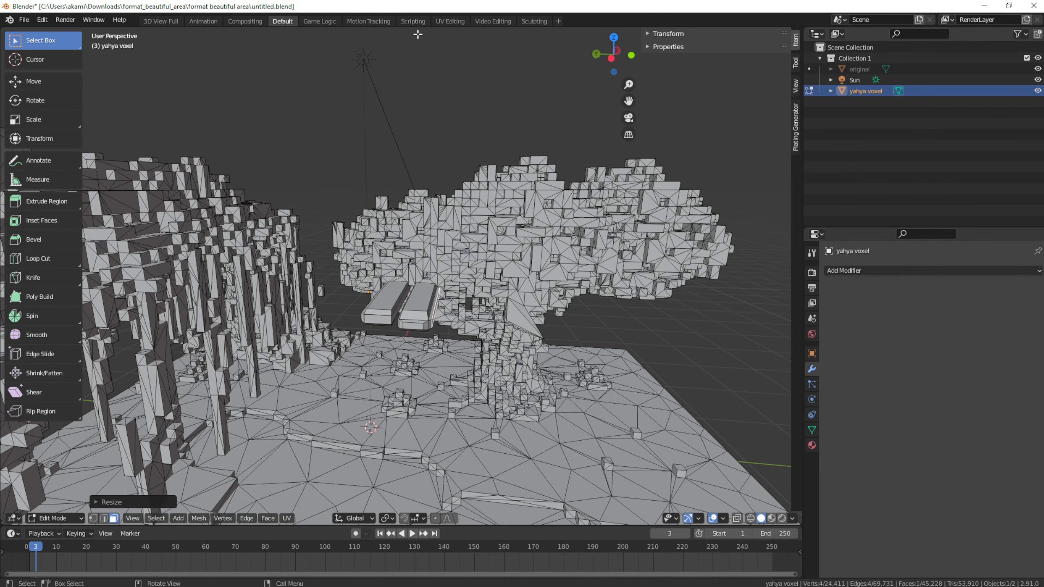
Switch to the Sculpting workspace and inspect the whole voxel scene from several angles and distances.
click(522, 23)
scroll(496, 175, down, 8)
scroll(497, 174, up, 5)
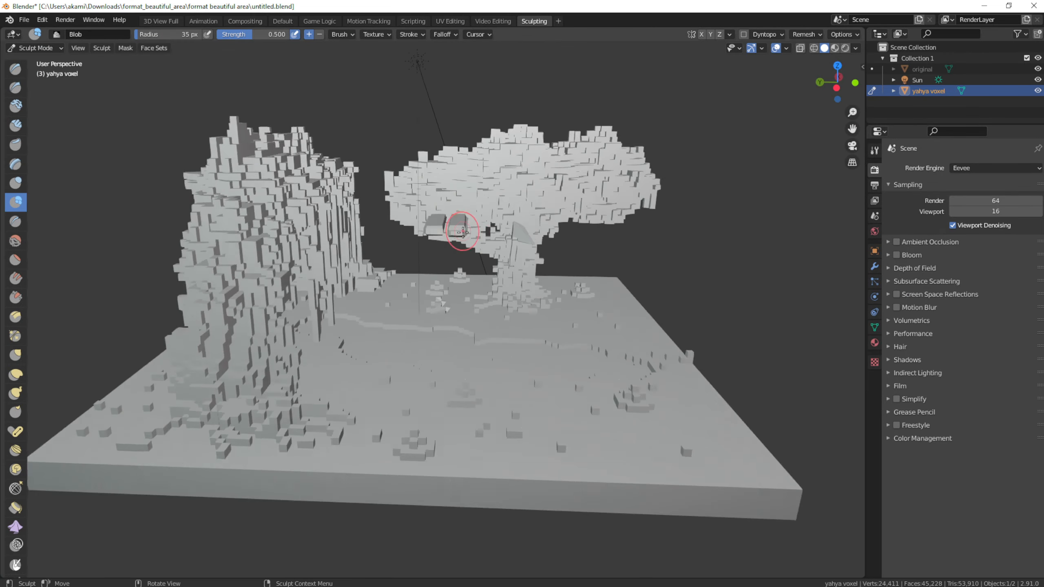
scroll(257, 374, up, 3)
mouse_move(256, 374)
shift+middle_down()
mouse_move(249, 411)
mouse_move(429, 311)
mouse_move(563, 291)
mouse_move(446, 297)
mouse_move(415, 320)
mouse_move(320, 334)
mouse_move(415, 294)
mouse_move(477, 335)
shift+middle_up()
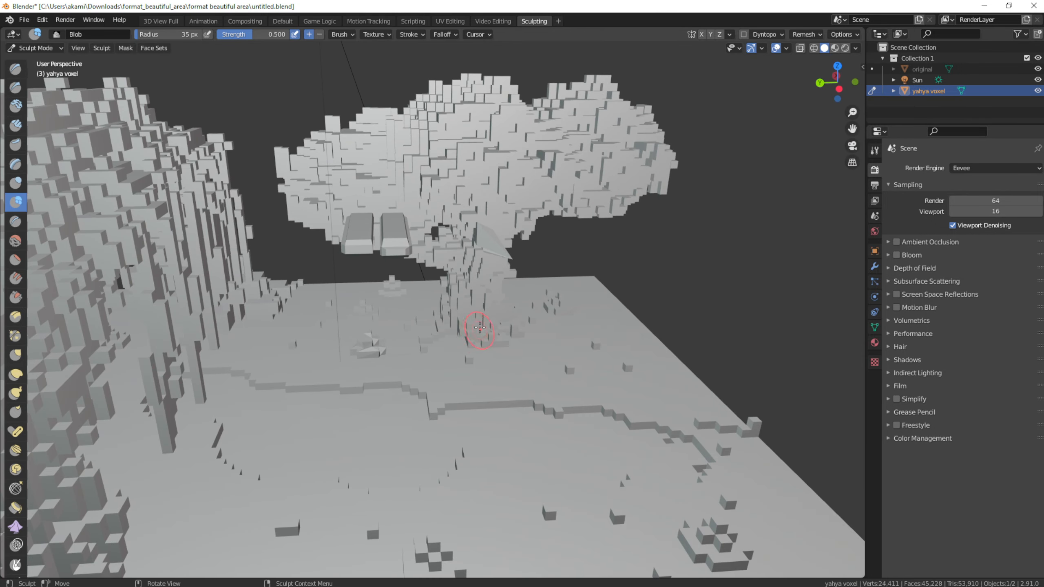
mouse_move(465, 373)
middle_down()
mouse_move(459, 297)
mouse_move(446, 295)
middle_up()
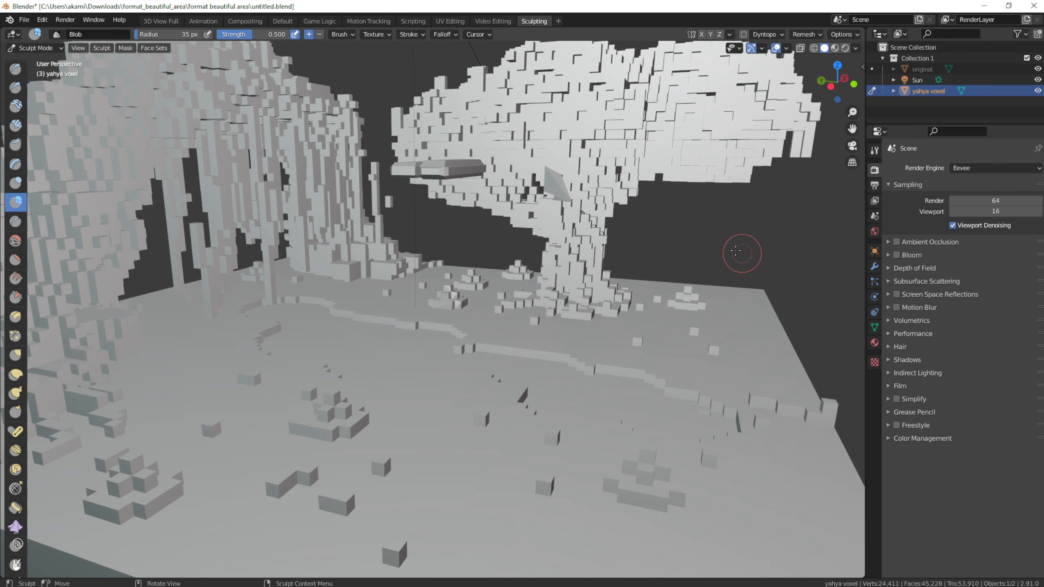
scroll(662, 229, down, 8)
mouse_move(662, 230)
middle_down()
mouse_move(628, 298)
mouse_move(655, 305)
mouse_move(549, 214)
middle_up()
scroll(541, 212, up, 6)
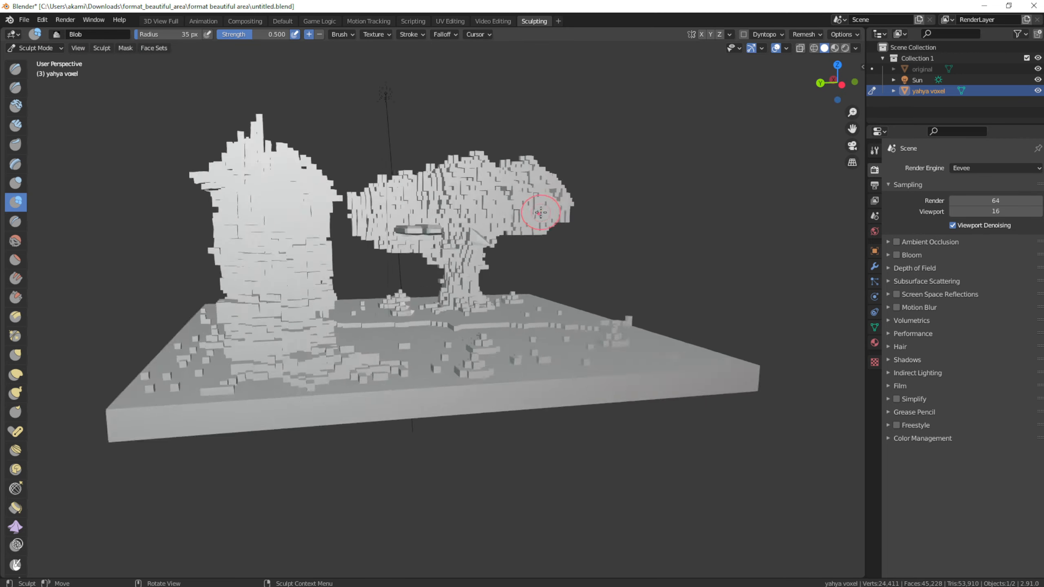
middle_drag(524, 153, 478, 237)
shift+middle_drag(476, 343, 493, 299)
middle_drag(556, 311, 659, 347)
scroll(660, 347, down, 3)
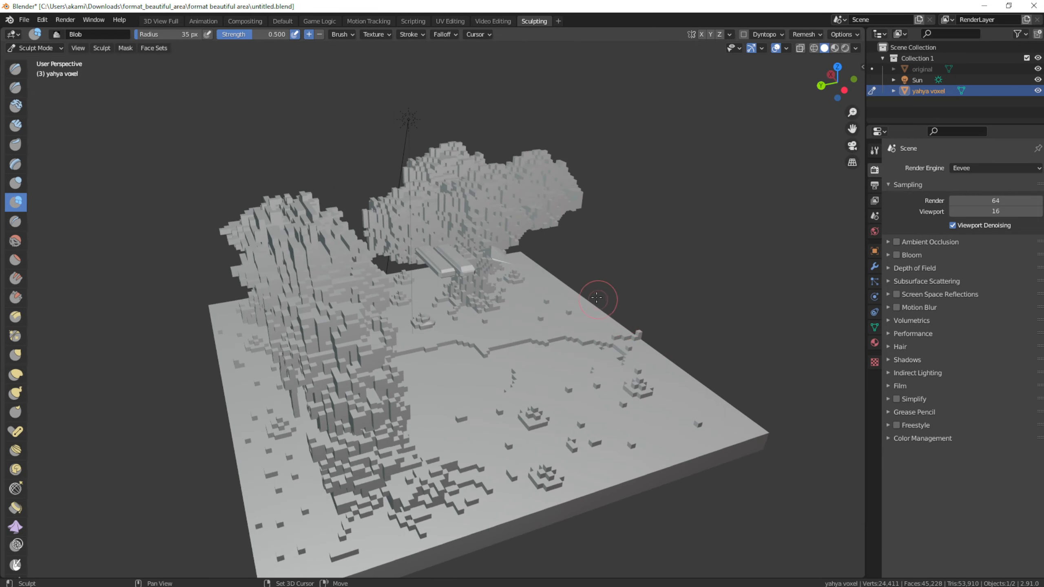
mouse_move(596, 297)
middle_down()
mouse_move(522, 230)
mouse_move(511, 234)
mouse_move(583, 278)
mouse_move(442, 321)
middle_up()
scroll(476, 362, up, 5)
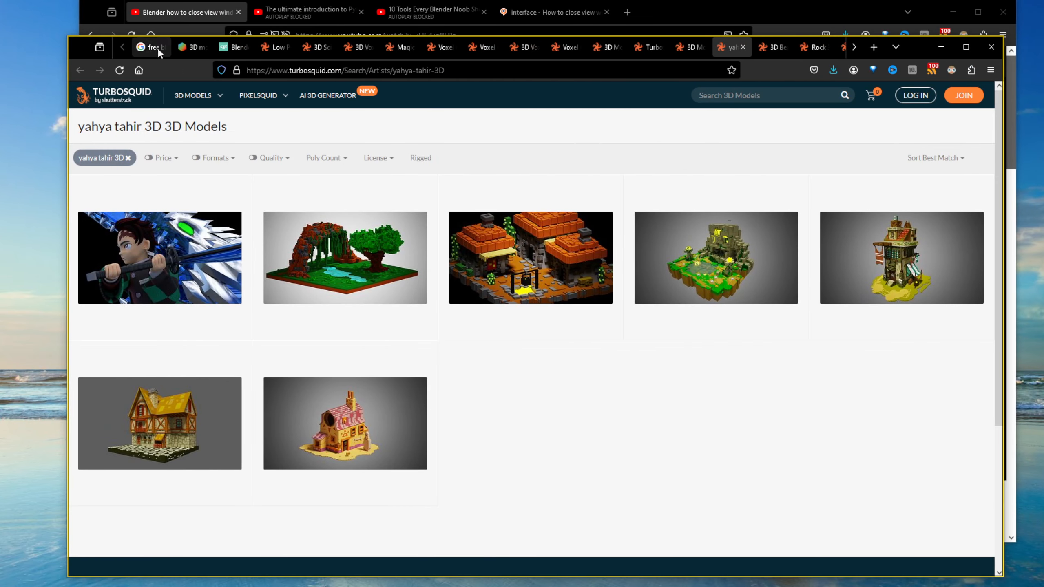
drag(83, 49, 72, 47)
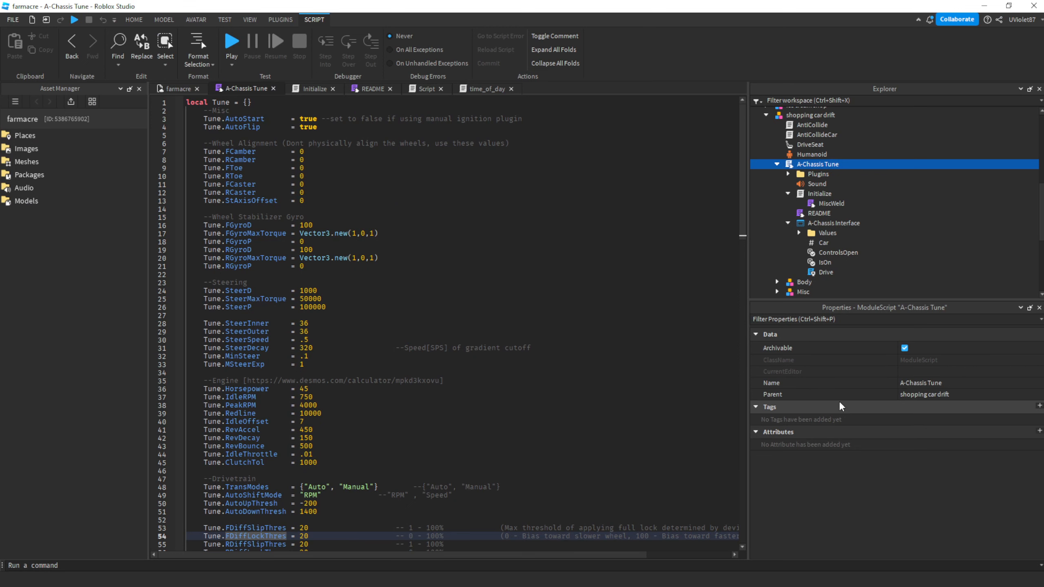
In Roblox Studio, highlight the A-Chassis Tune steering and engine settings, and open the MiscWeld module script to review its weld code.
drag(493, 462, 460, 265)
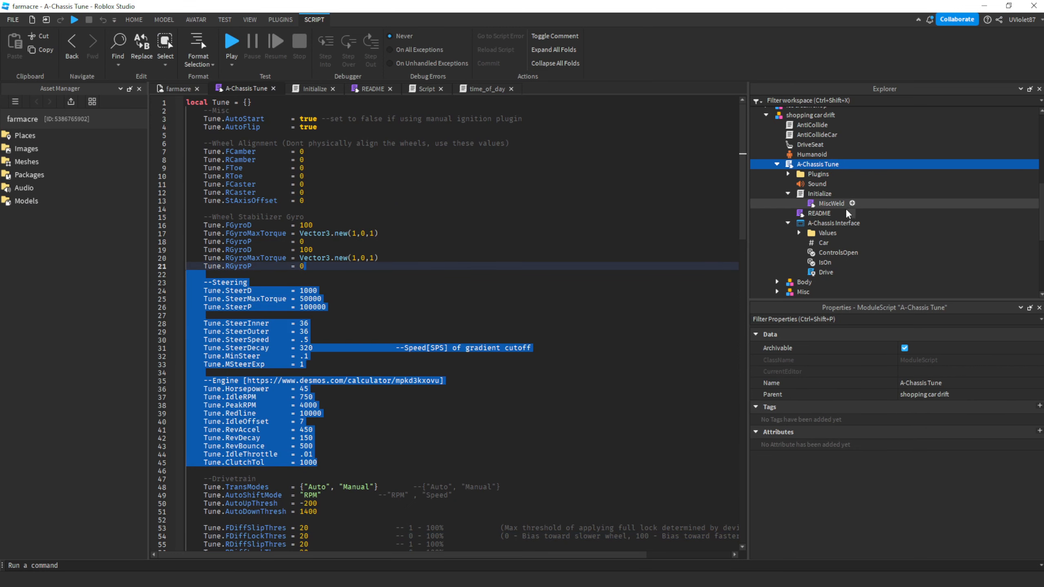
click(828, 206)
double_click(828, 206)
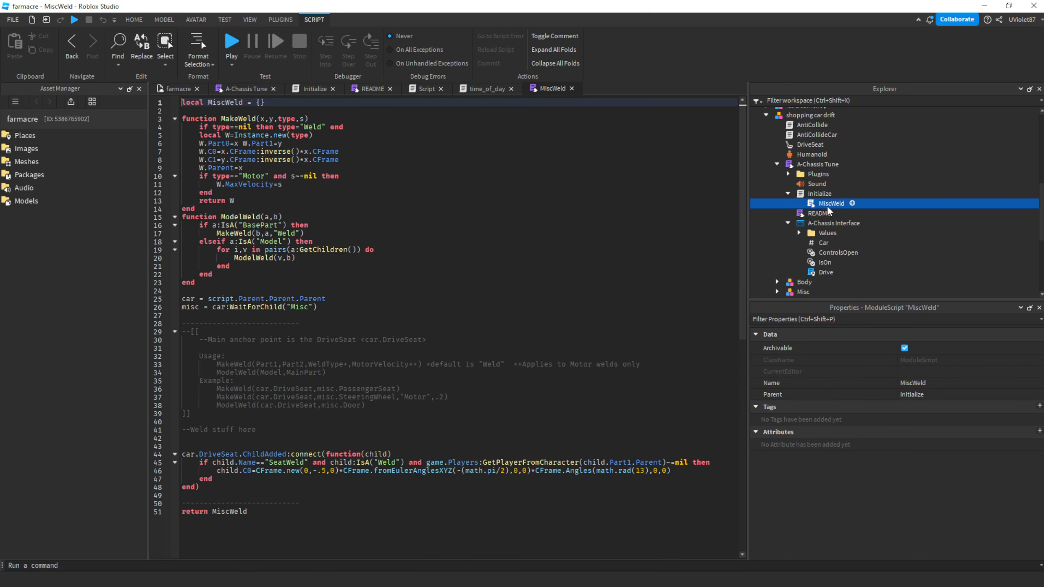
scroll(595, 341, down, 6)
scroll(589, 346, up, 6)
drag(419, 522, 144, 147)
click(520, 187)
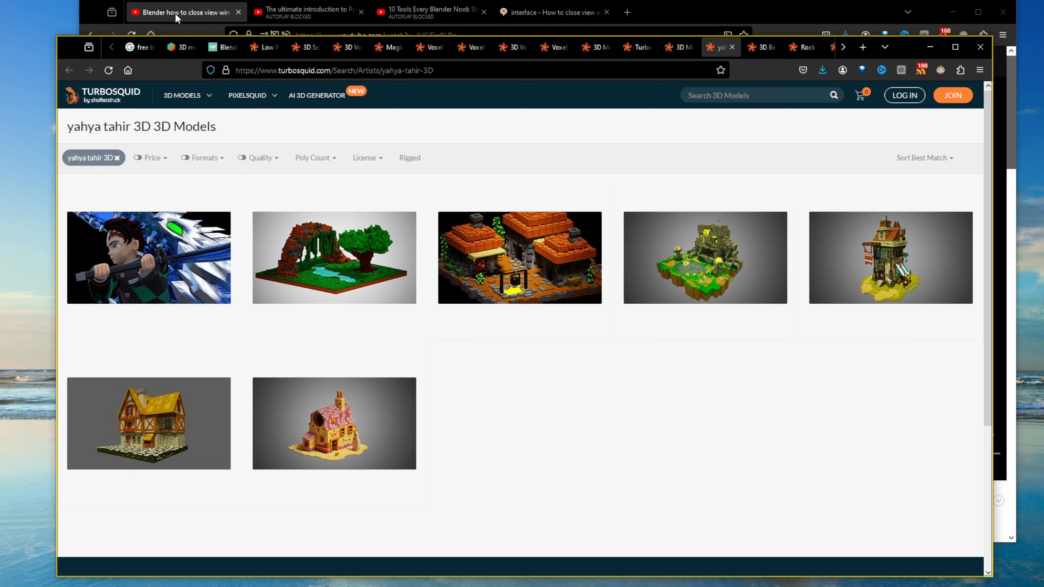
click(92, 12)
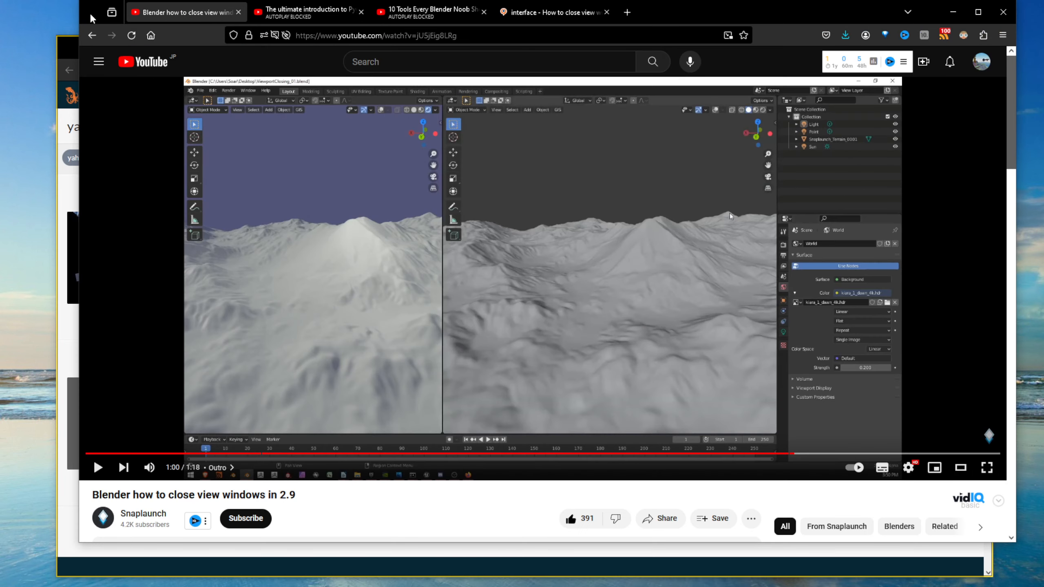
drag(91, 18, 91, 32)
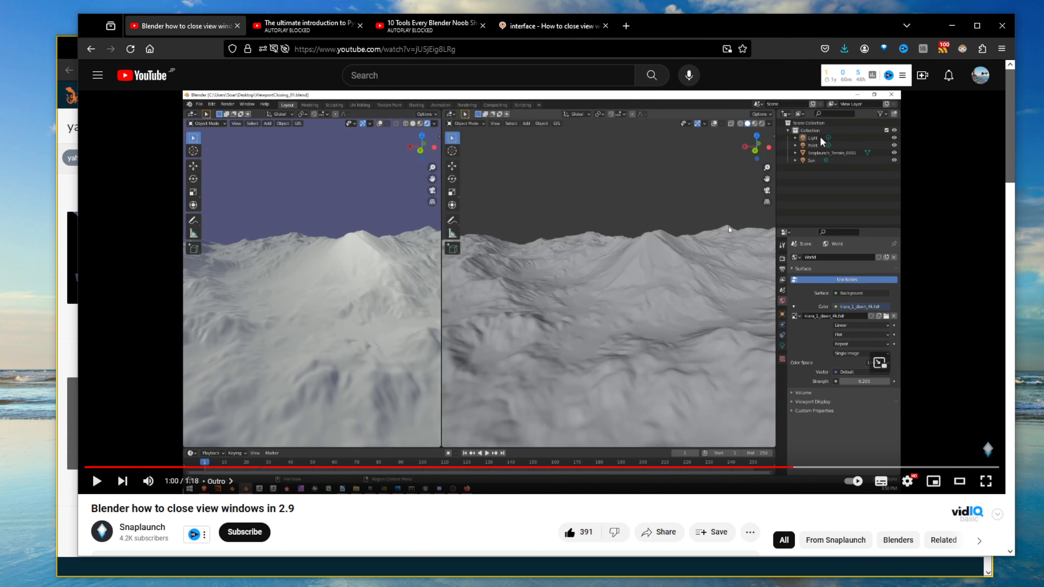
key(ctrl+super+Left)
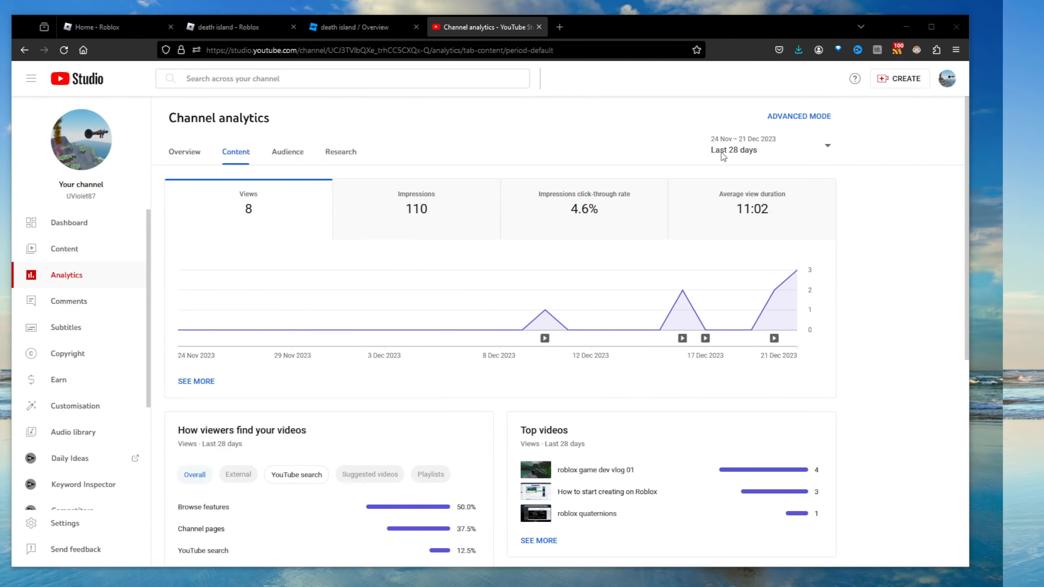